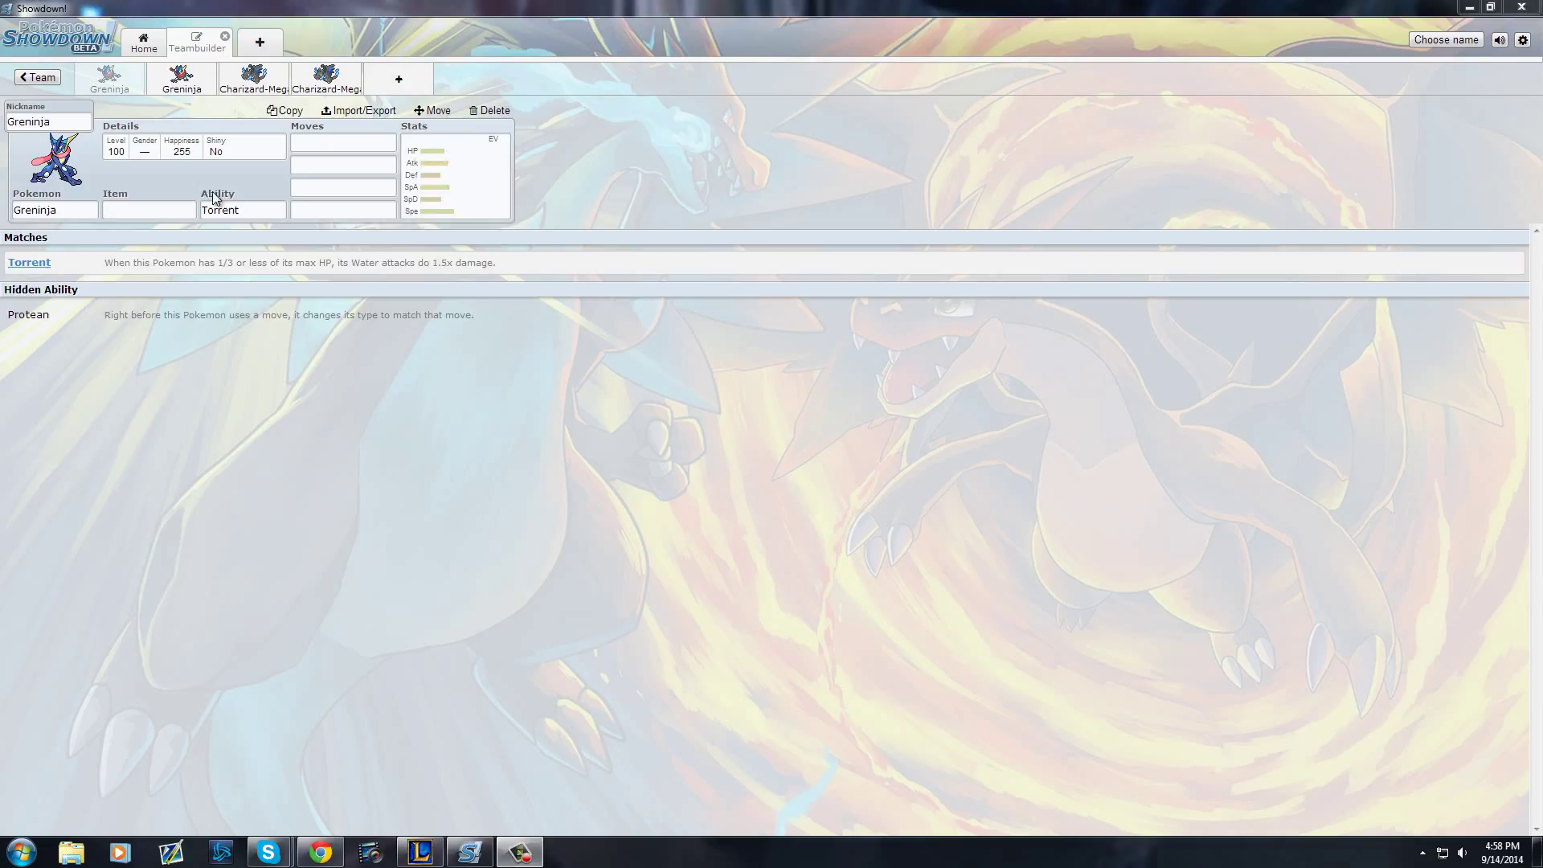
# Open the Greninja set's Stats panel, which shows 508 EVs remaining and Serious nature.
pyautogui.click(454, 177)
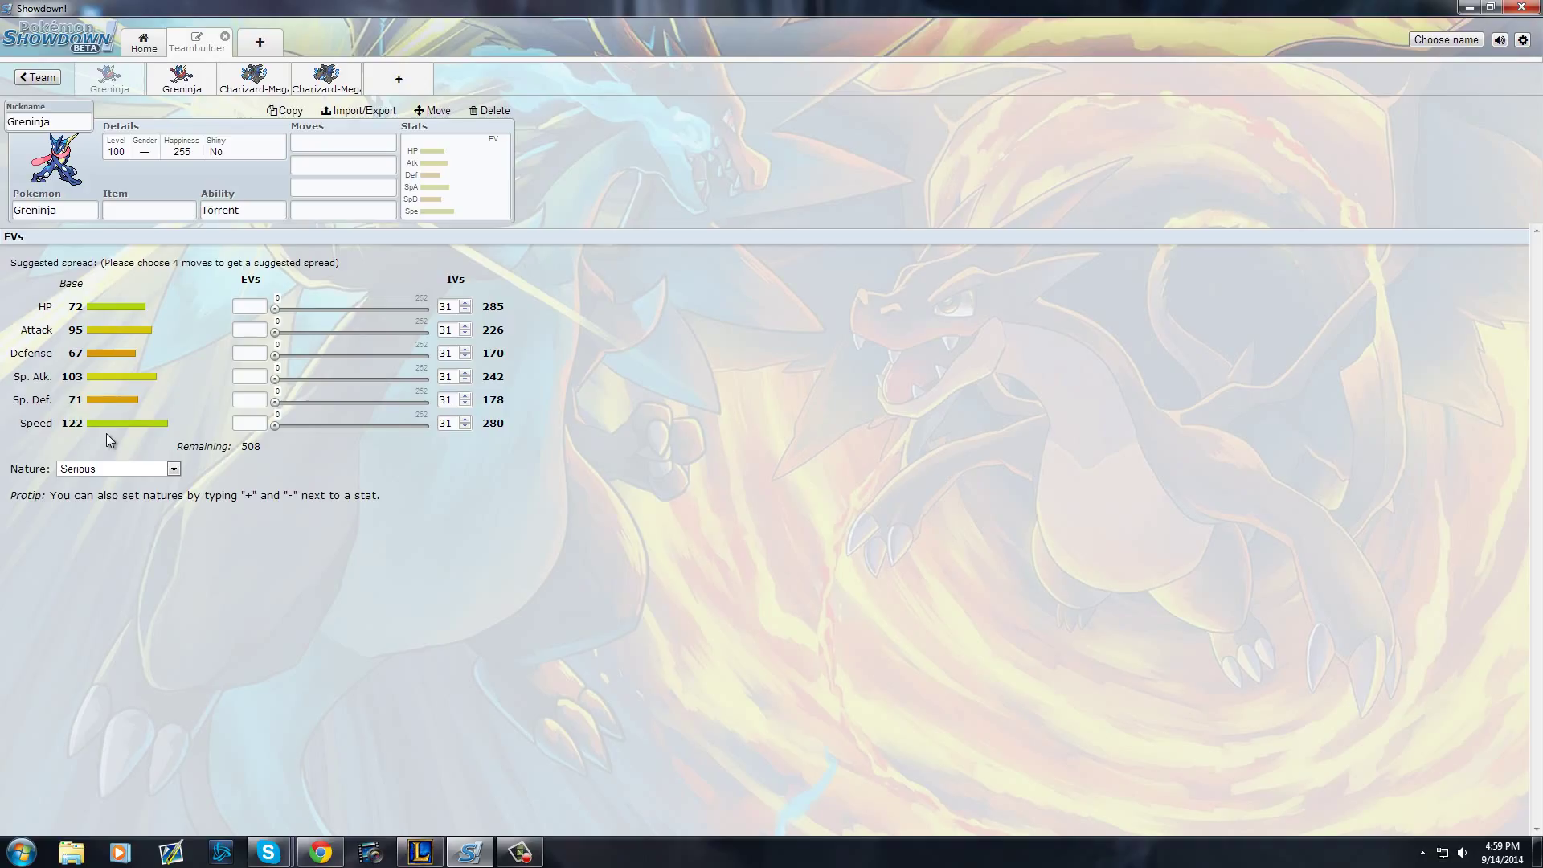
# Give Greninja a Timid nature with 252 Speed, 252 Sp. Atk and 4 HP EVs.
pyautogui.click(119, 469)
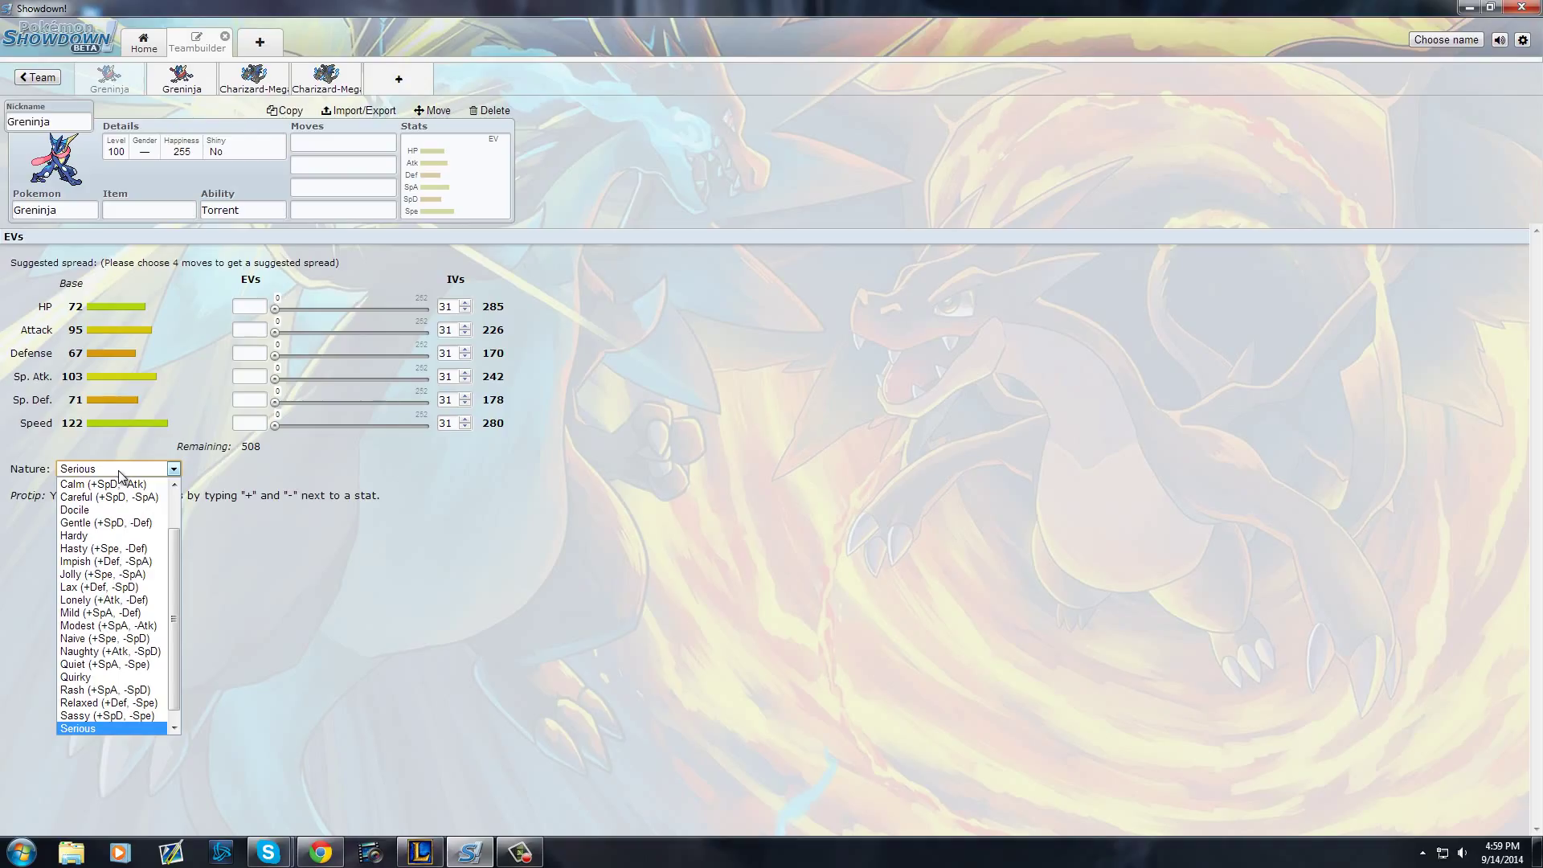
pyautogui.scroll(-1, 121, 667)
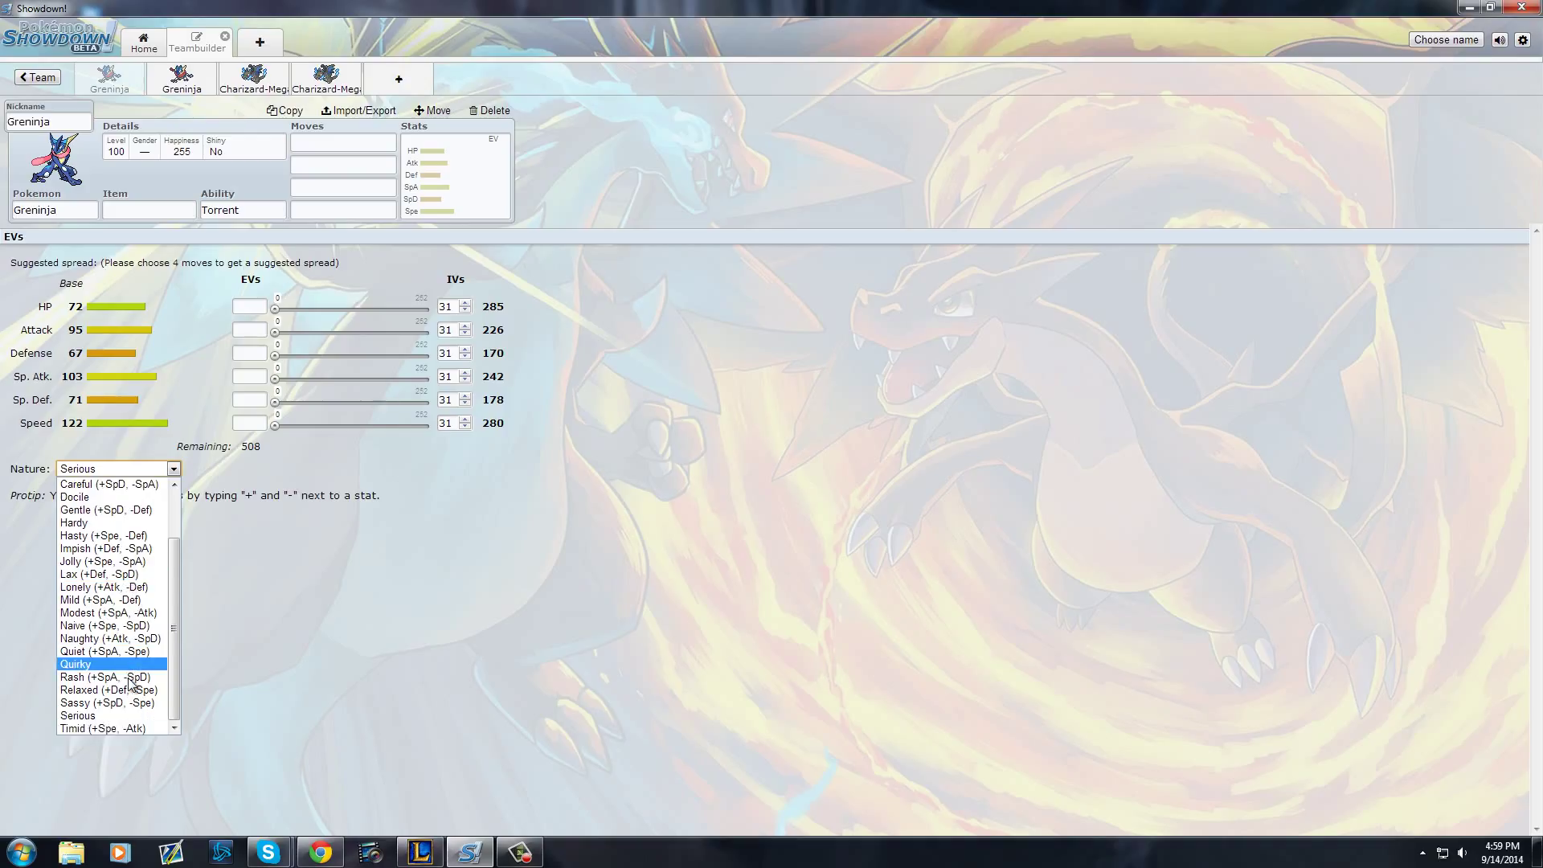
pyautogui.click(132, 730)
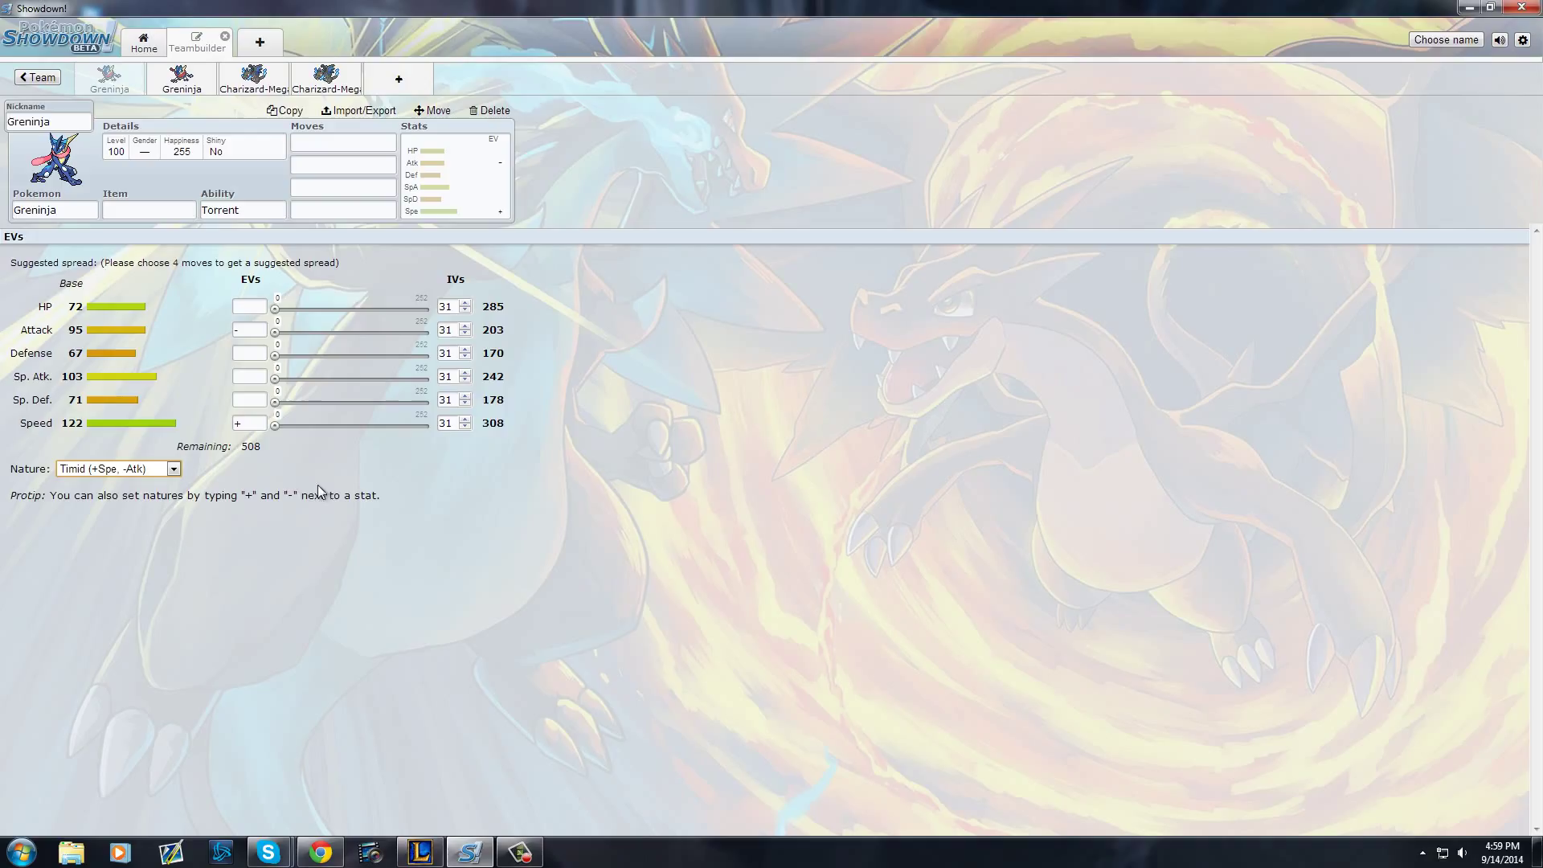
pyautogui.moveTo(275, 425); pyautogui.dragTo(486, 452)
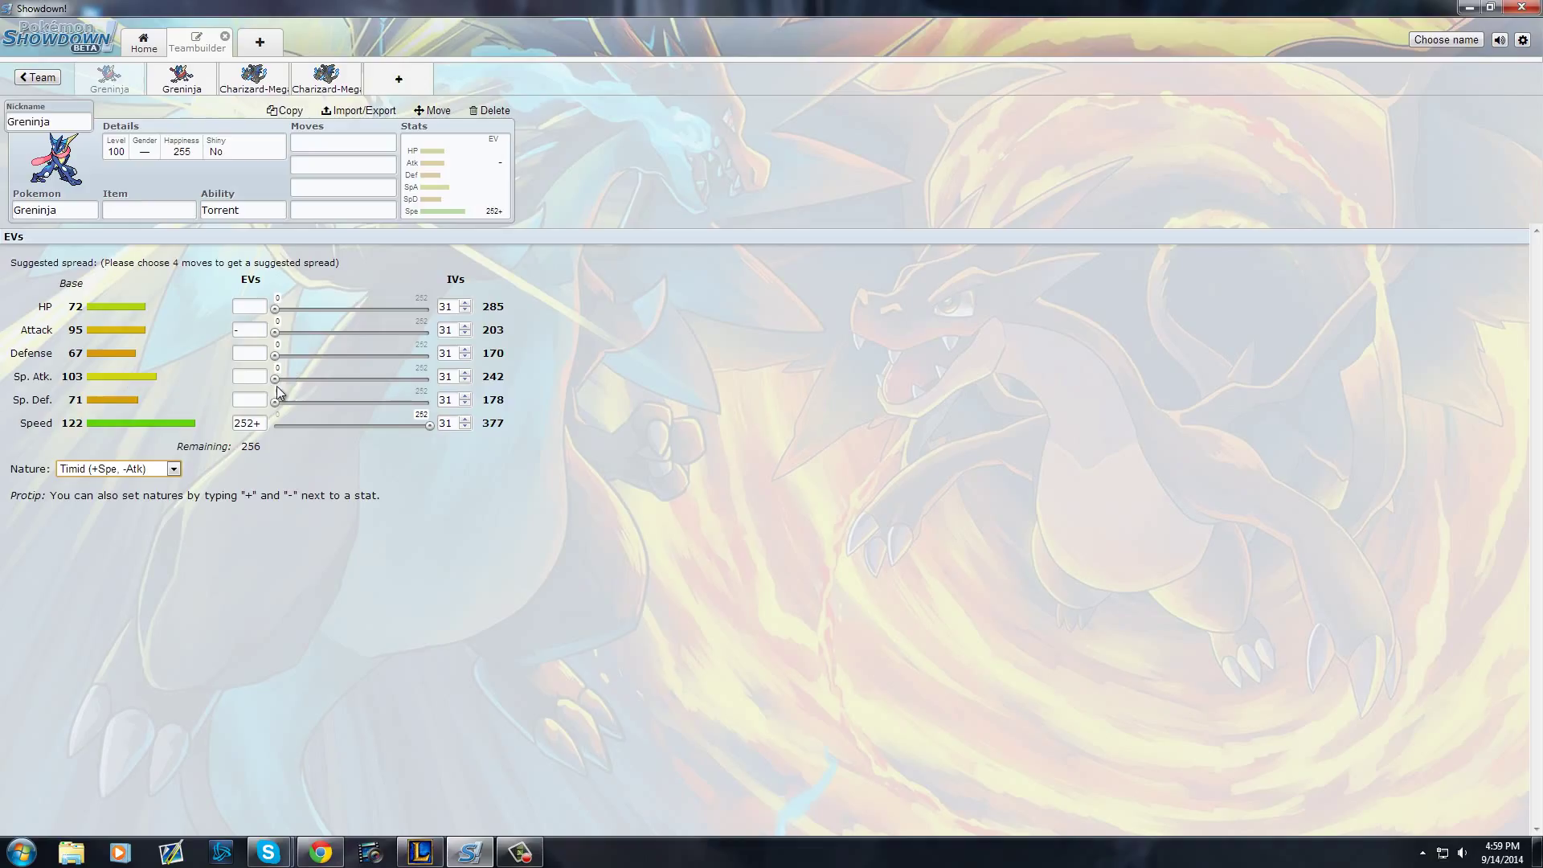
pyautogui.moveTo(276, 385); pyautogui.dragTo(673, 438)
pyautogui.moveTo(275, 309); pyautogui.dragTo(602, 356)
# Change Greninja's level from 100 to 50.
pyautogui.click(106, 151)
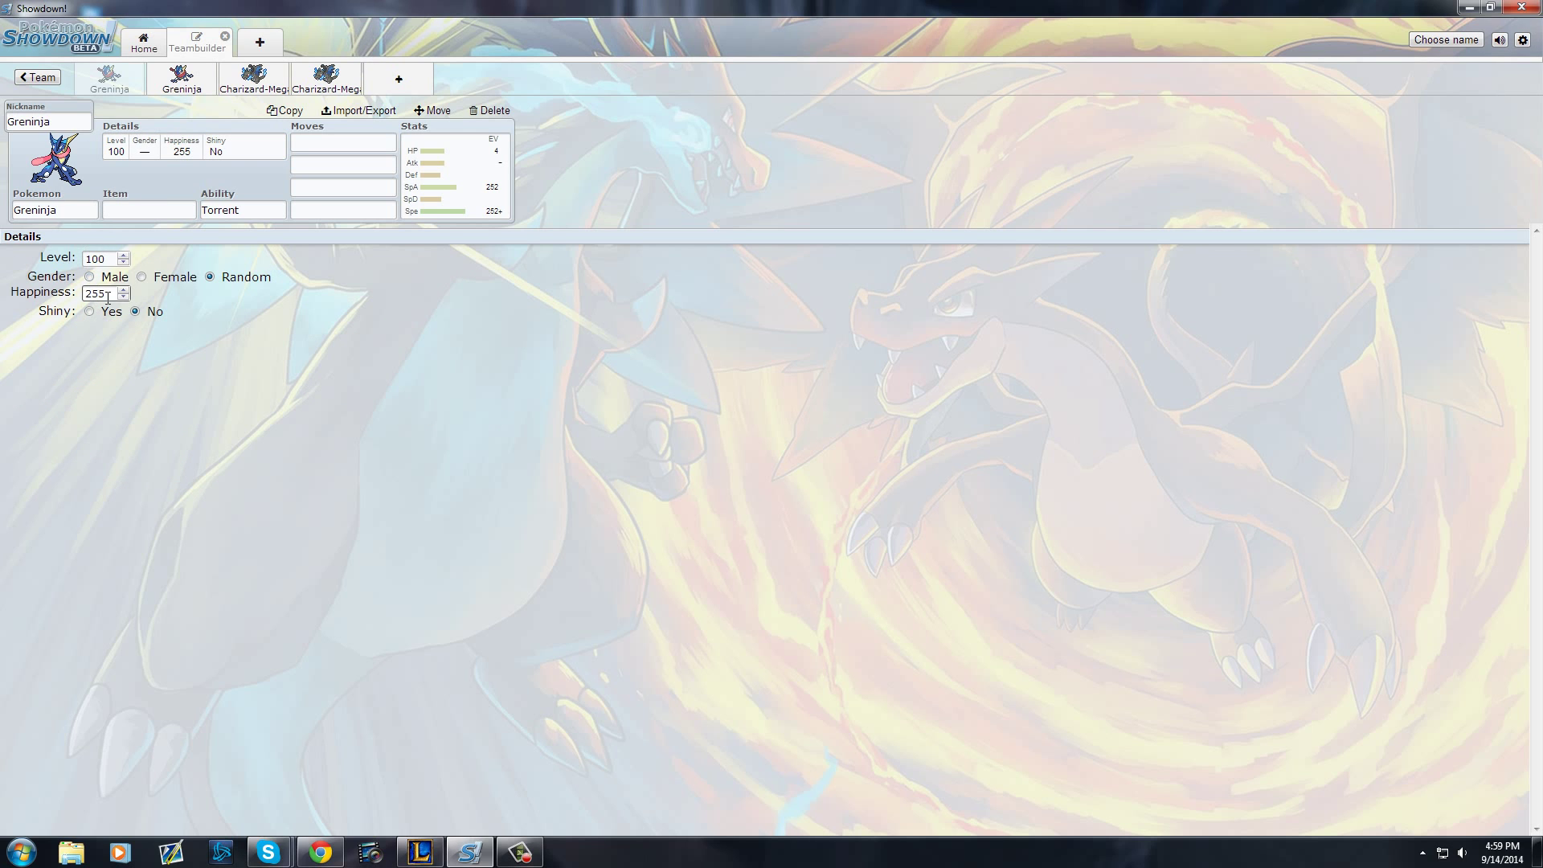
pyautogui.click(54, 259)
pyautogui.write('50')
pyautogui.click(465, 222)
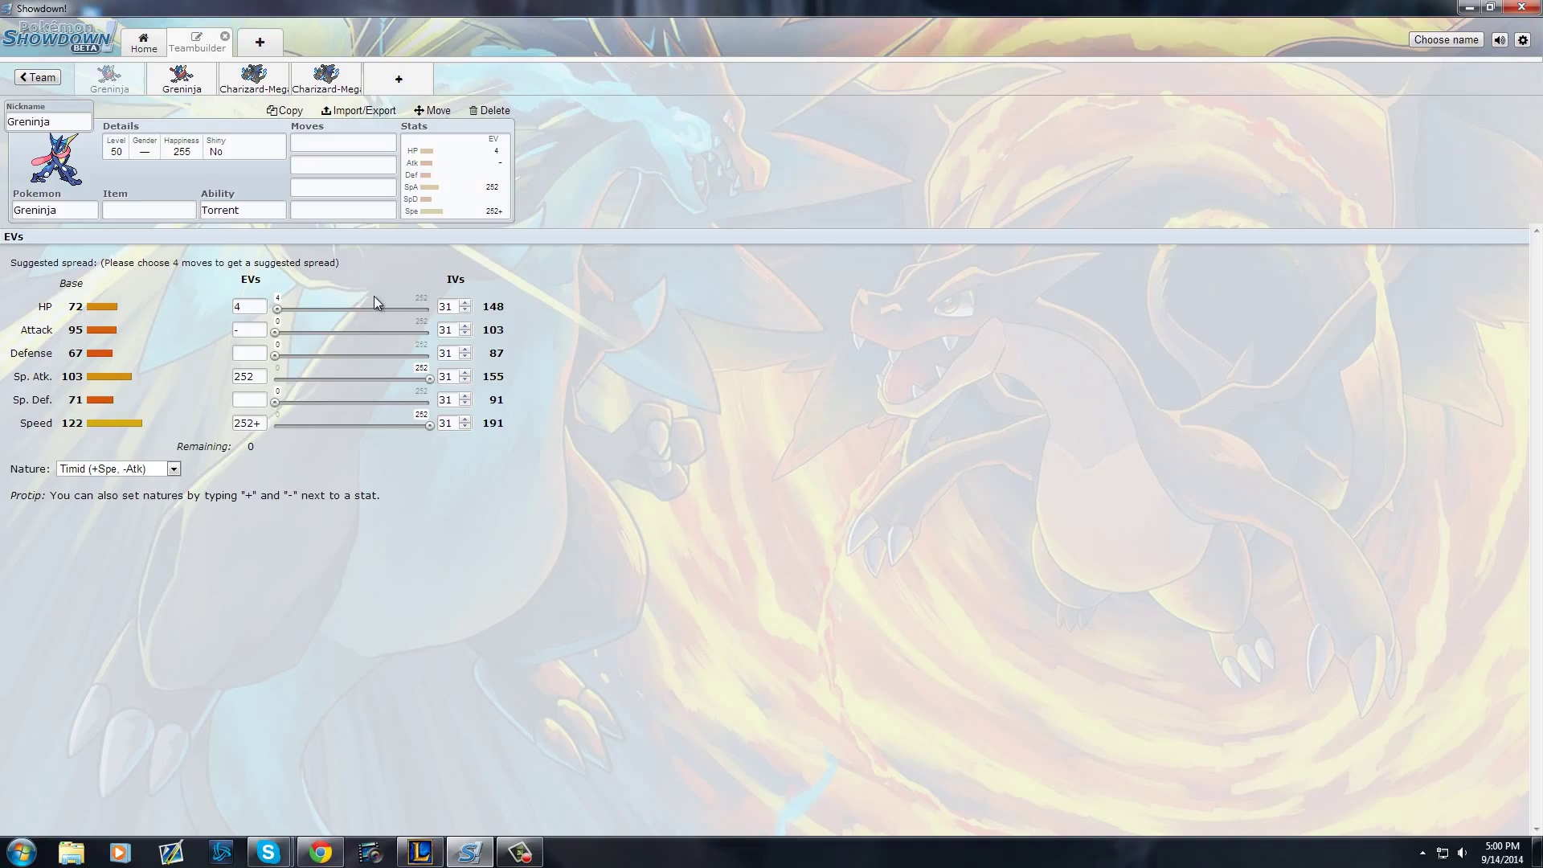
# Set Greninja's ability to Protean.
pyautogui.click(241, 210)
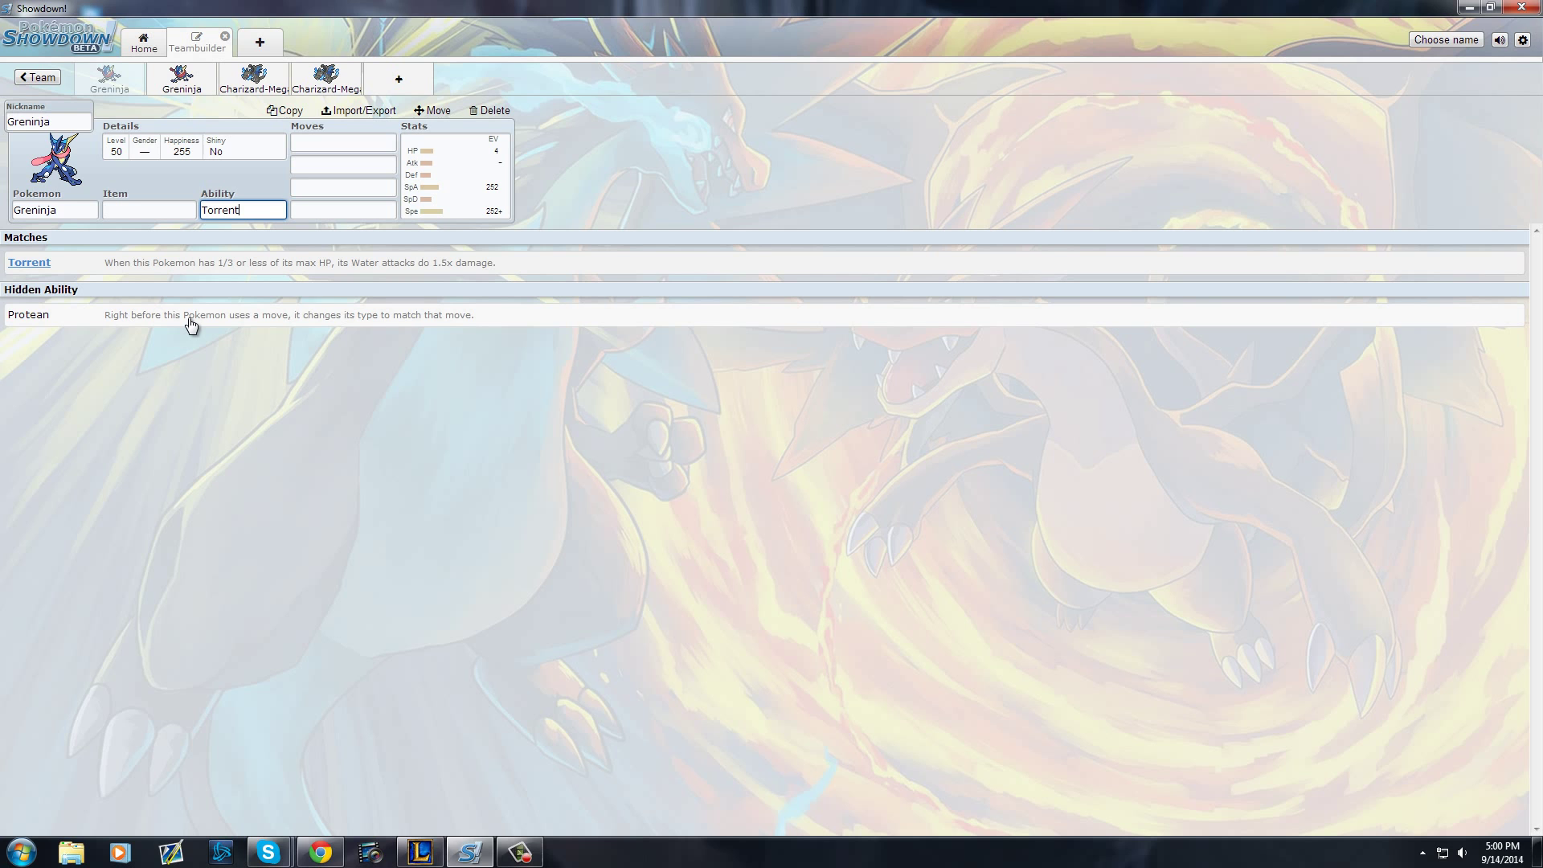
pyautogui.click(191, 315)
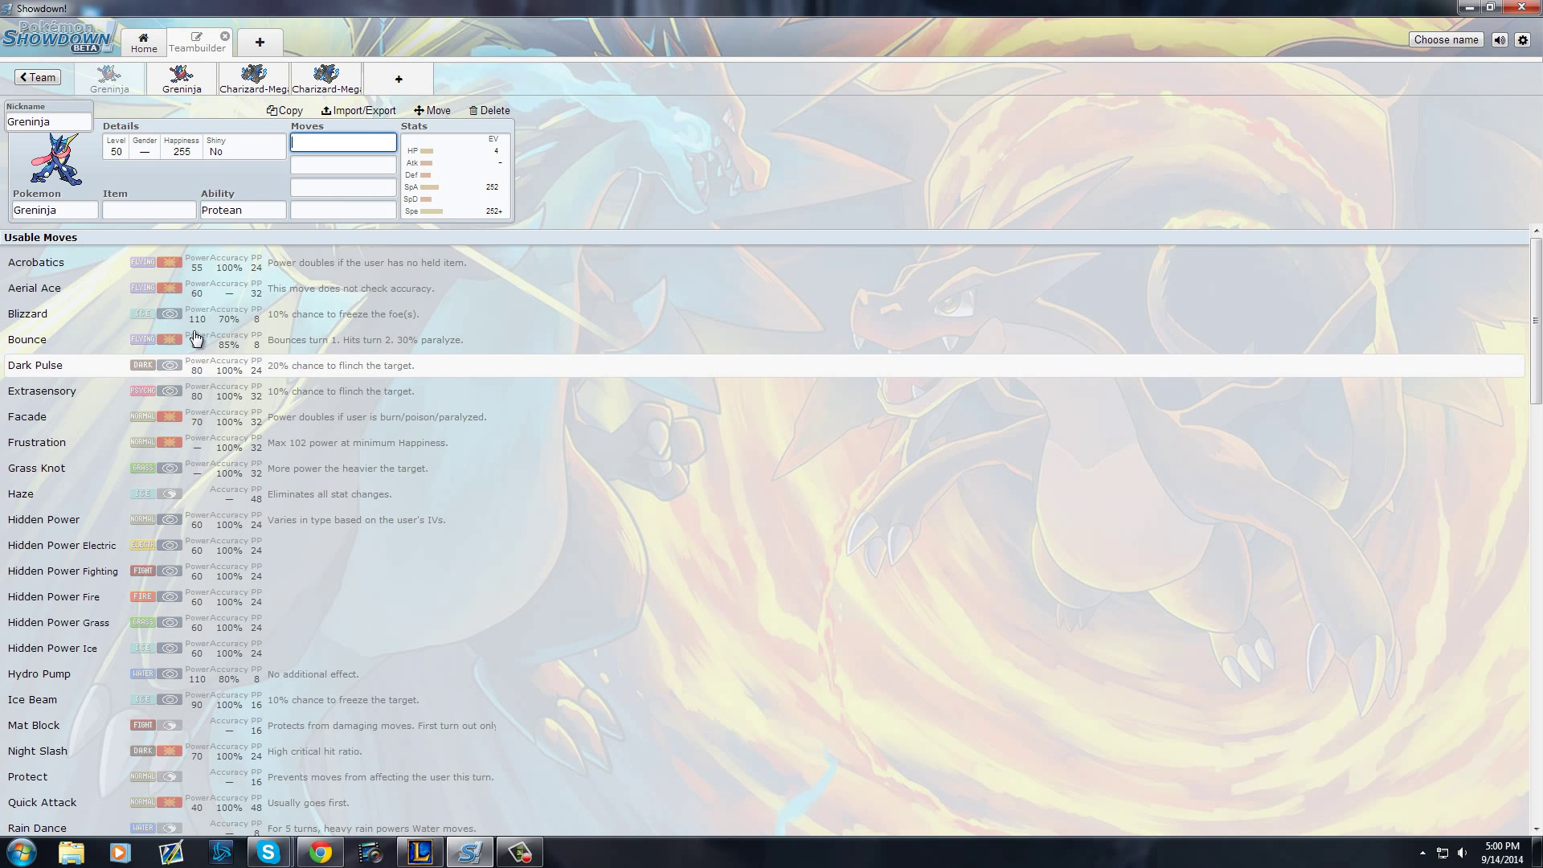
pyautogui.click(462, 193)
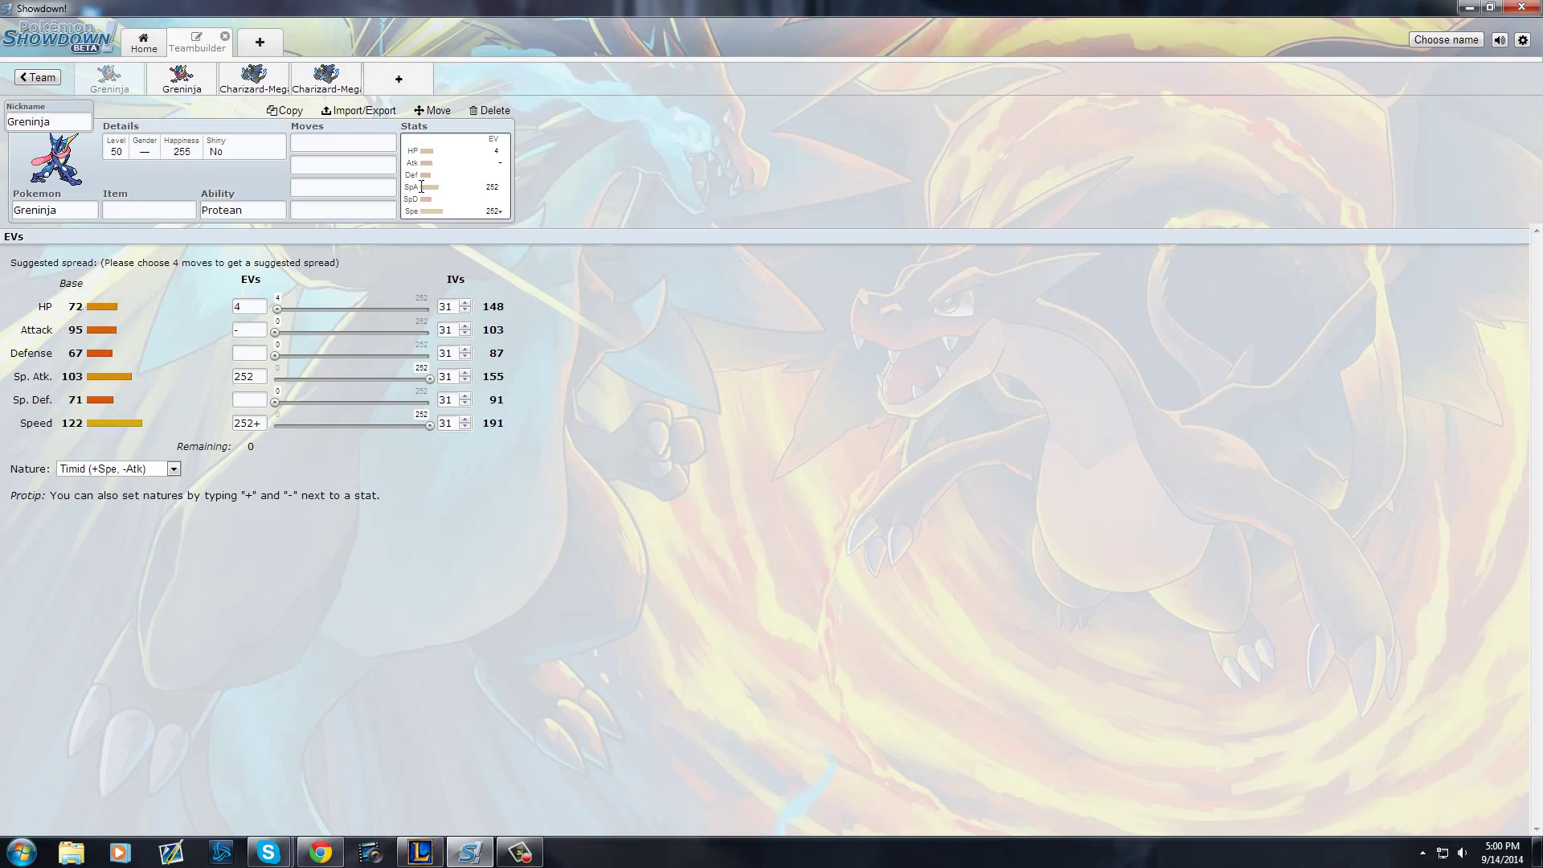
# Give Greninja a Life Orb as its held item.
pyautogui.click(161, 207)
pyautogui.write('life')
pyautogui.click(210, 265)
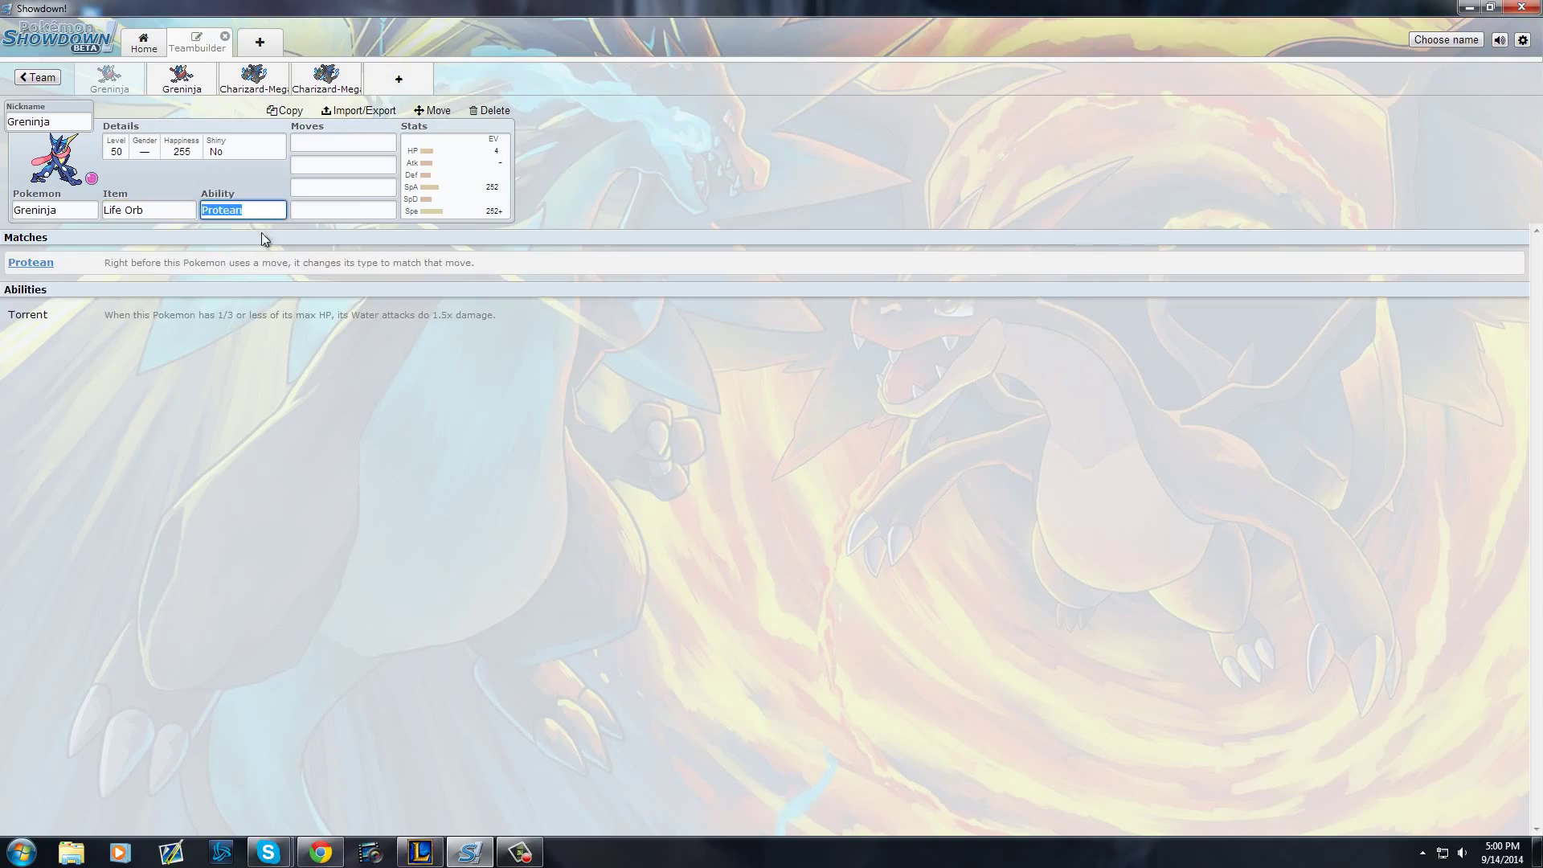
pyautogui.click(413, 190)
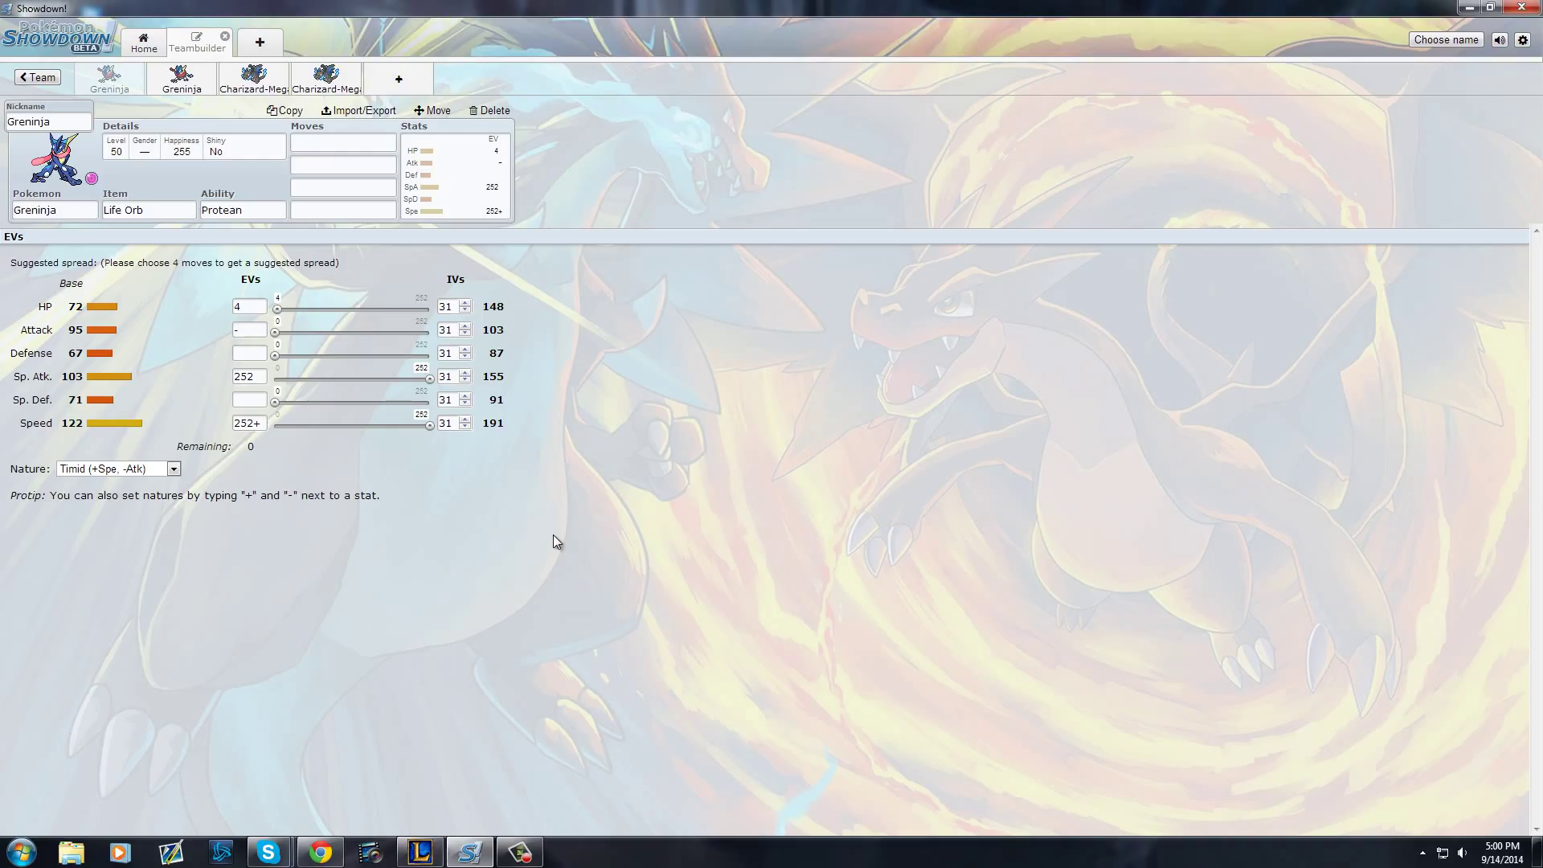
# Fill move slots one to three with Ice Beam, Scald and Dark Pulse.
pyautogui.click(344, 142)
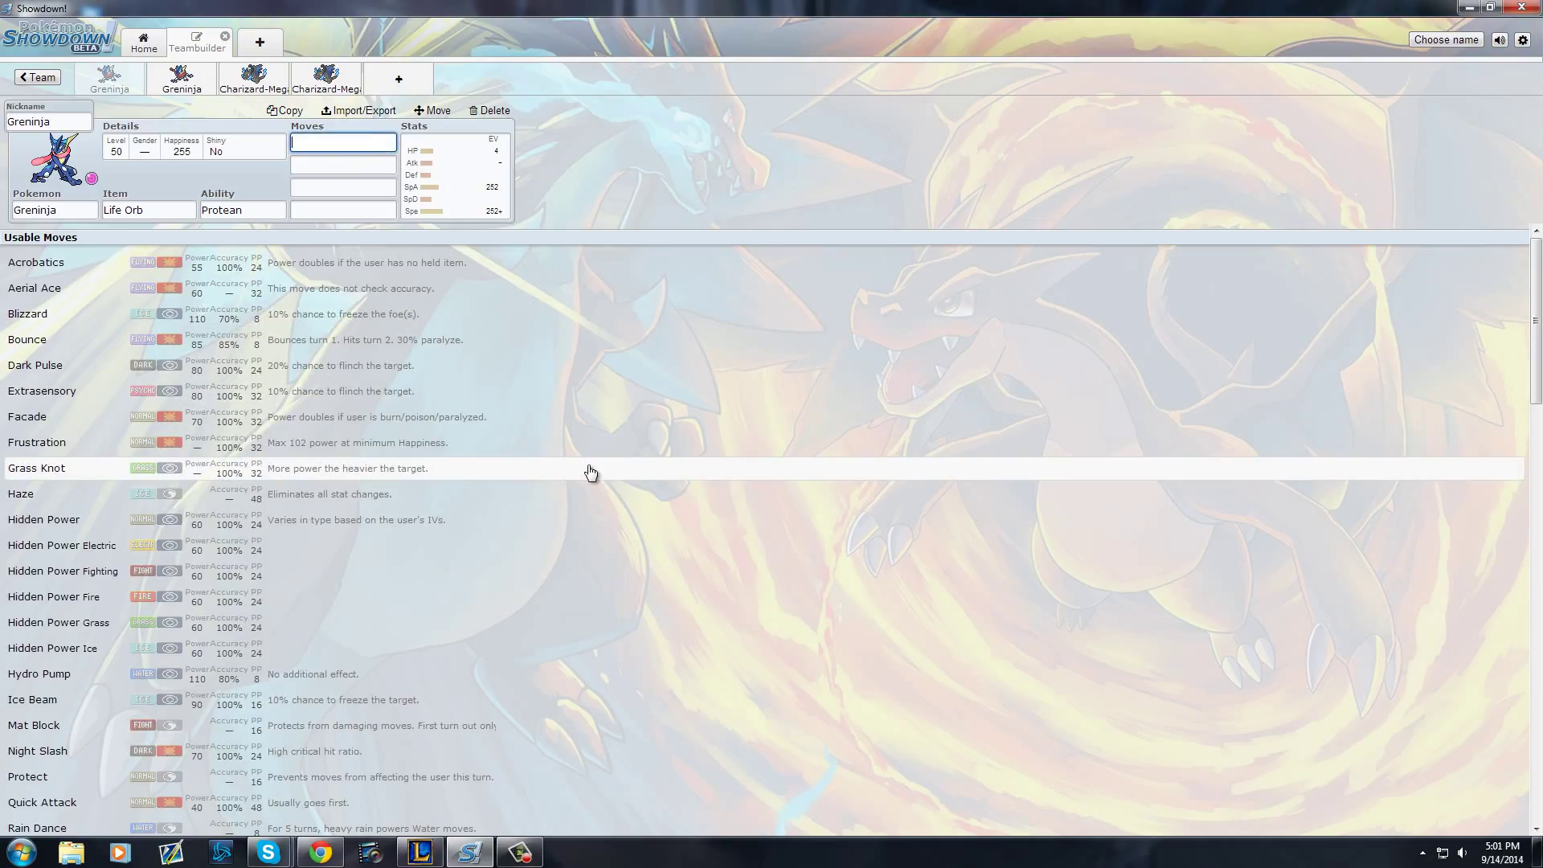
pyautogui.write('ice')
pyautogui.click(252, 267)
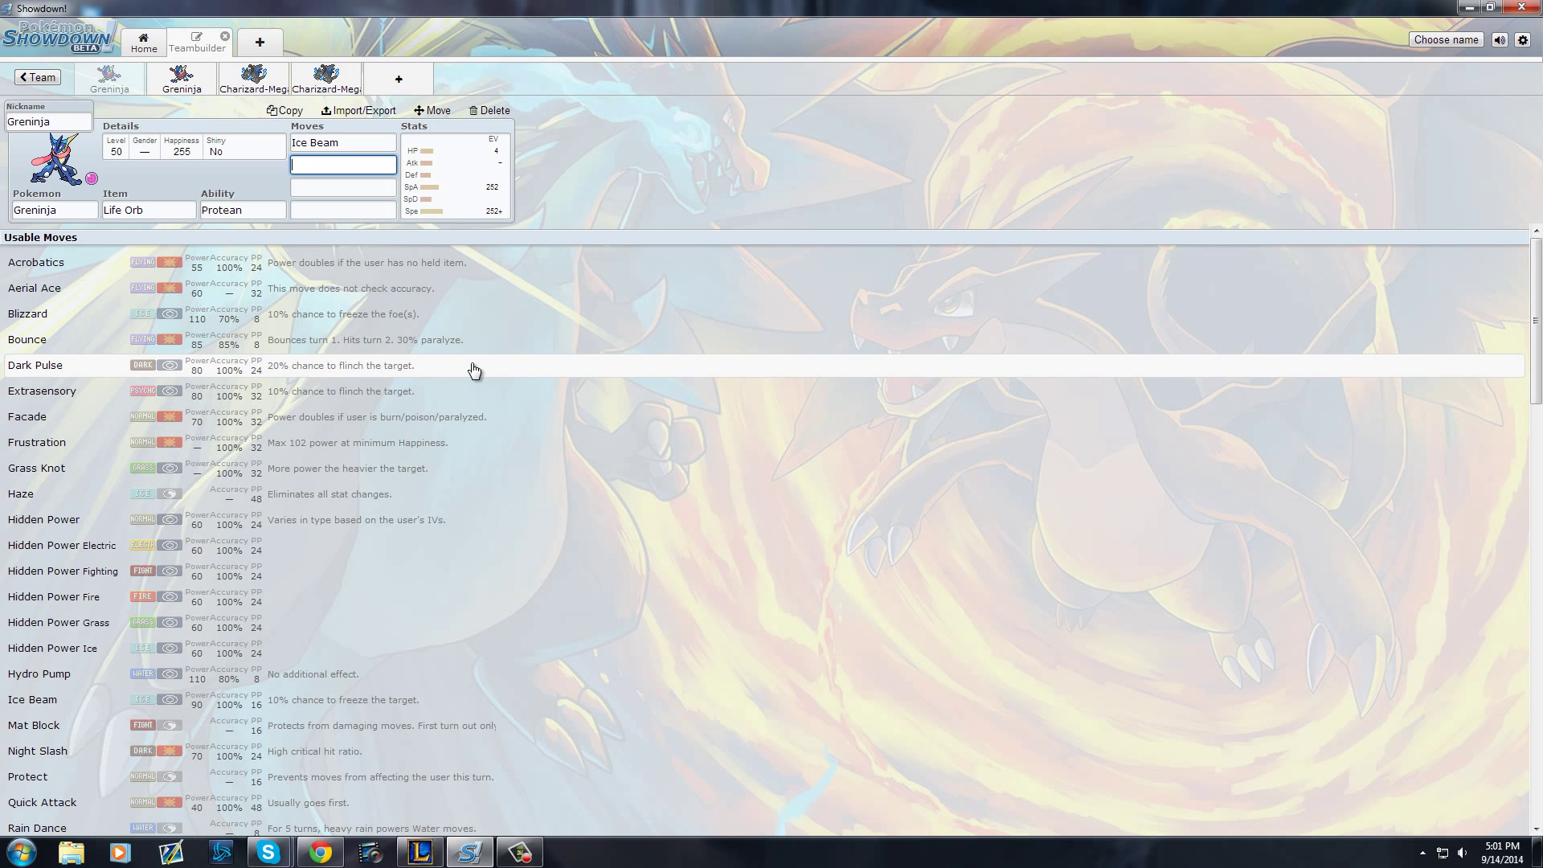
pyautogui.write('scald')
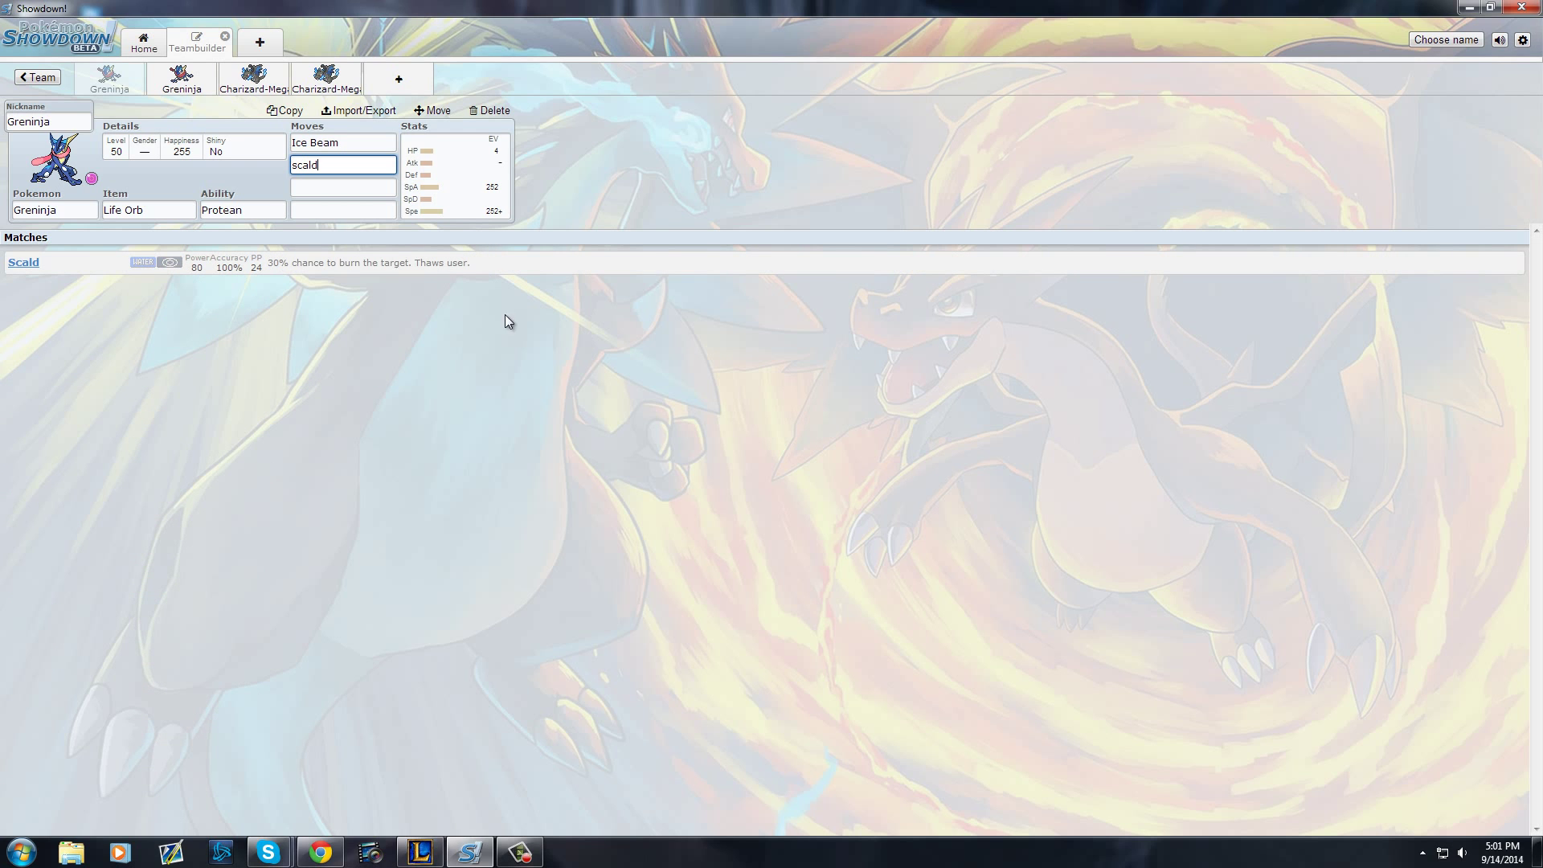
pyautogui.click(350, 275)
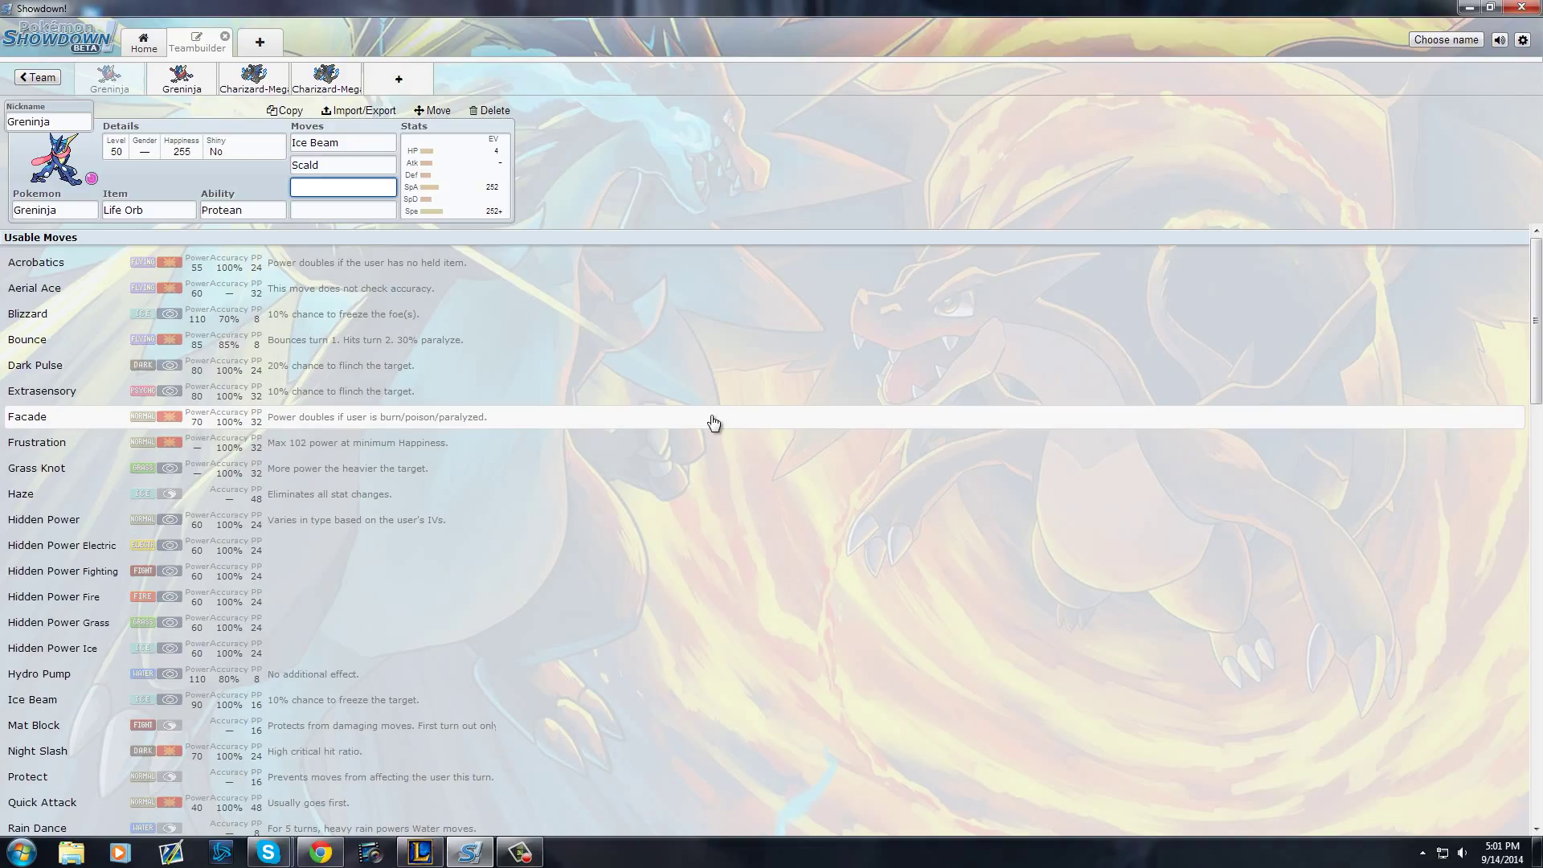
pyautogui.write('surf')
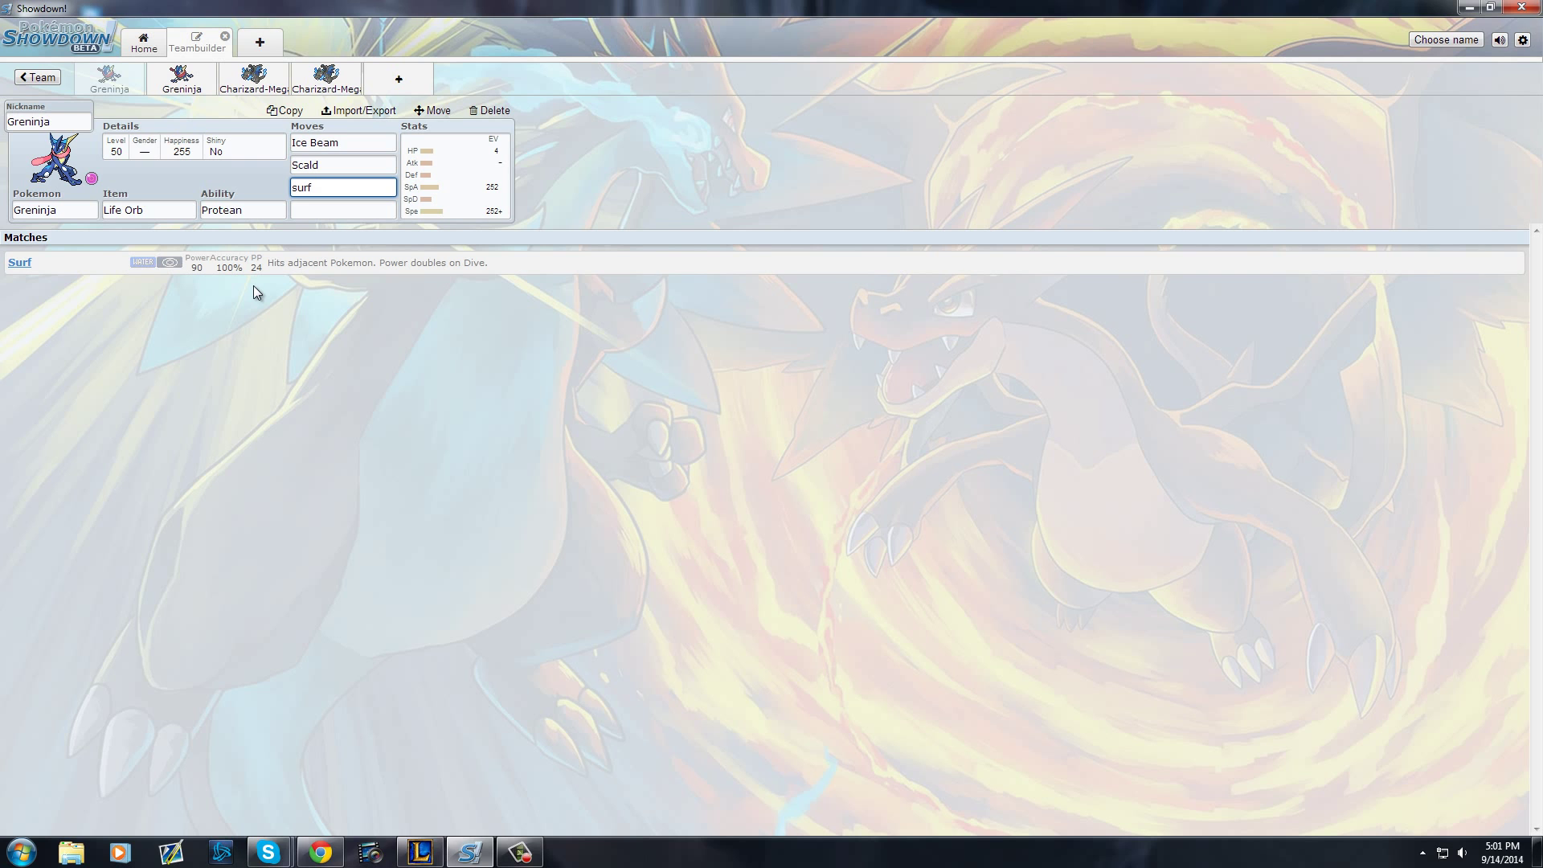
pyautogui.press('BackSpace')
pyautogui.press('BackSpace')
pyautogui.press('BackSpace')
pyautogui.press('BackSpace')
pyautogui.write('dark')
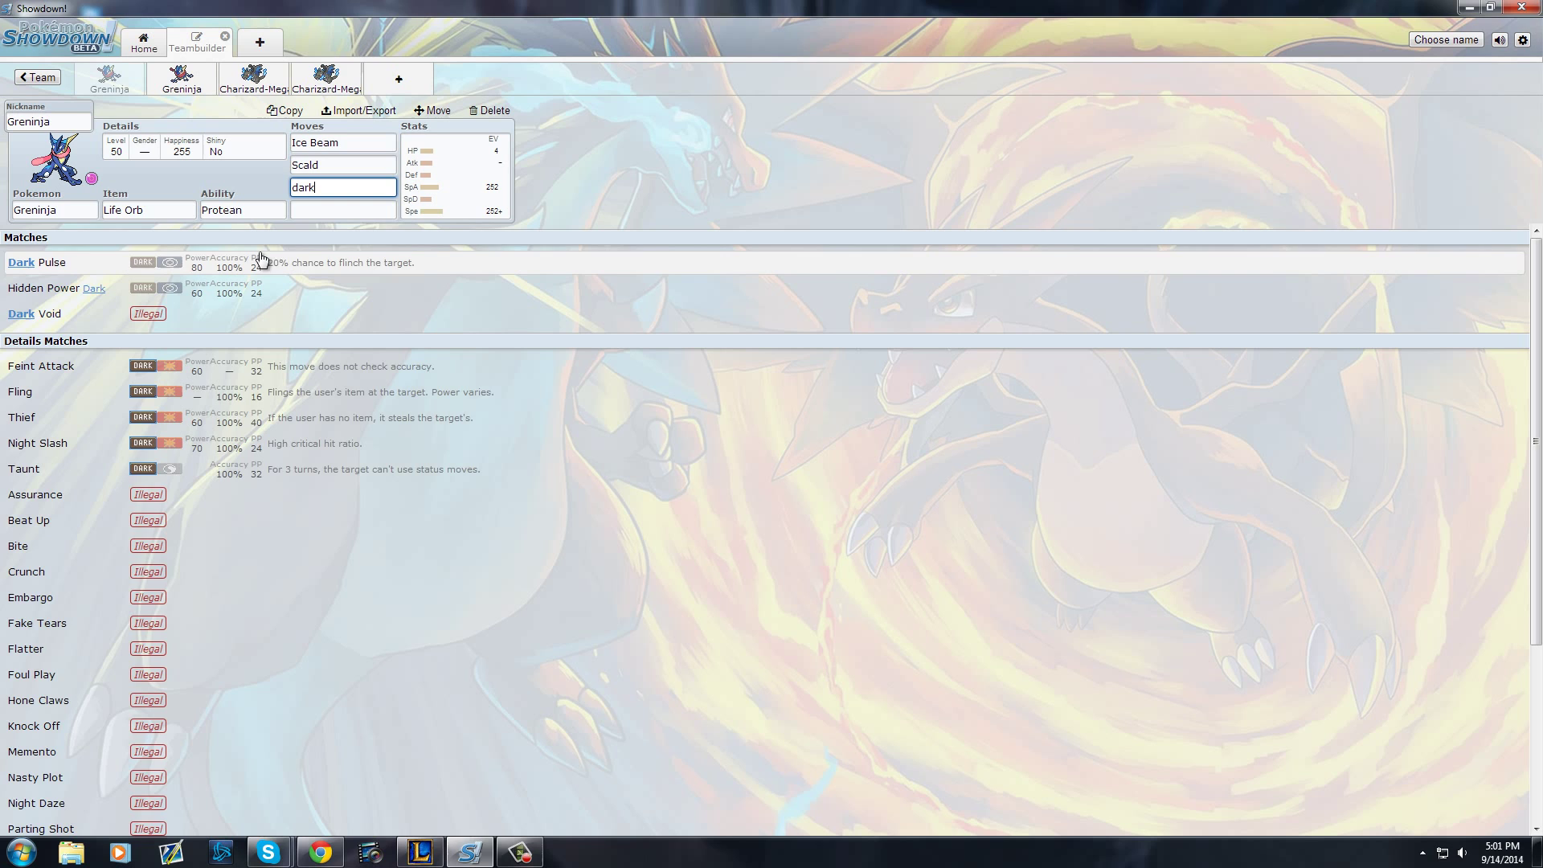
pyautogui.click(268, 262)
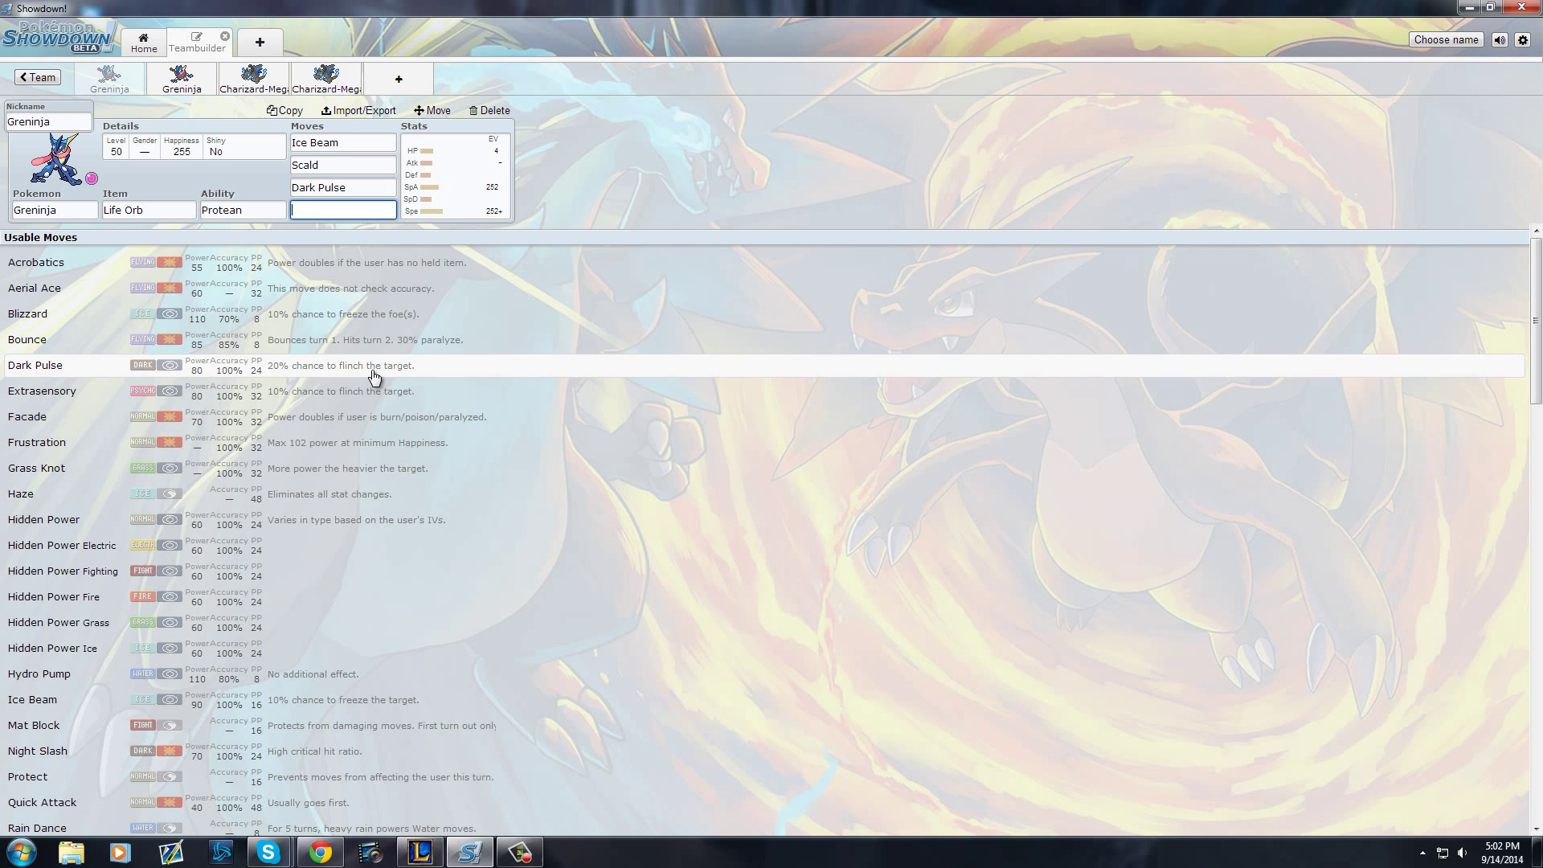
# Pick Extrasensory from the Usable Moves list for the fourth move slot.
pyautogui.scroll(-3, 384, 414)
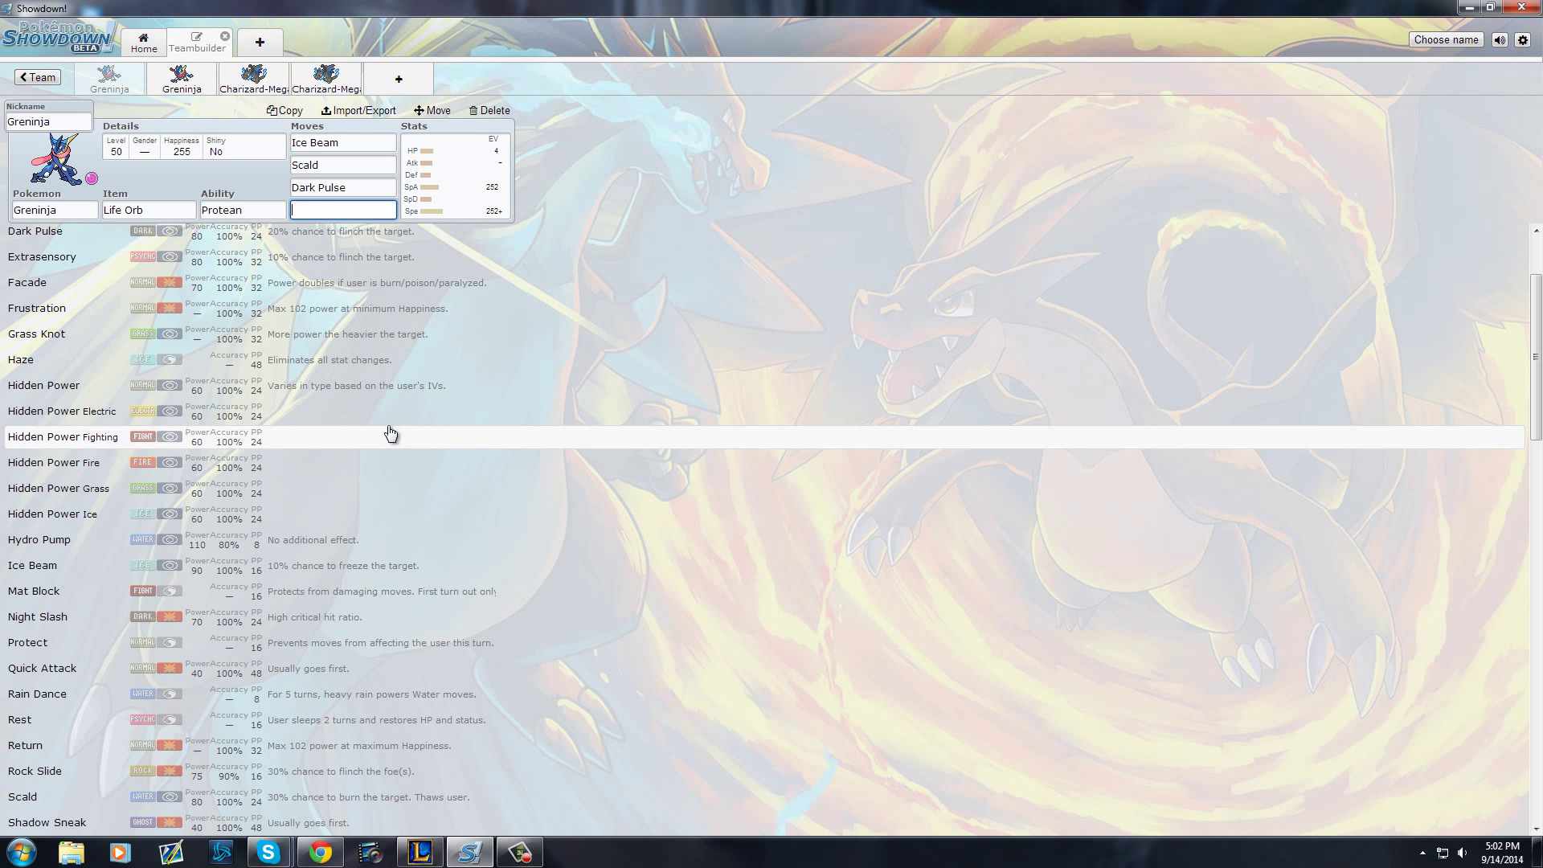
pyautogui.scroll(-5, 418, 434)
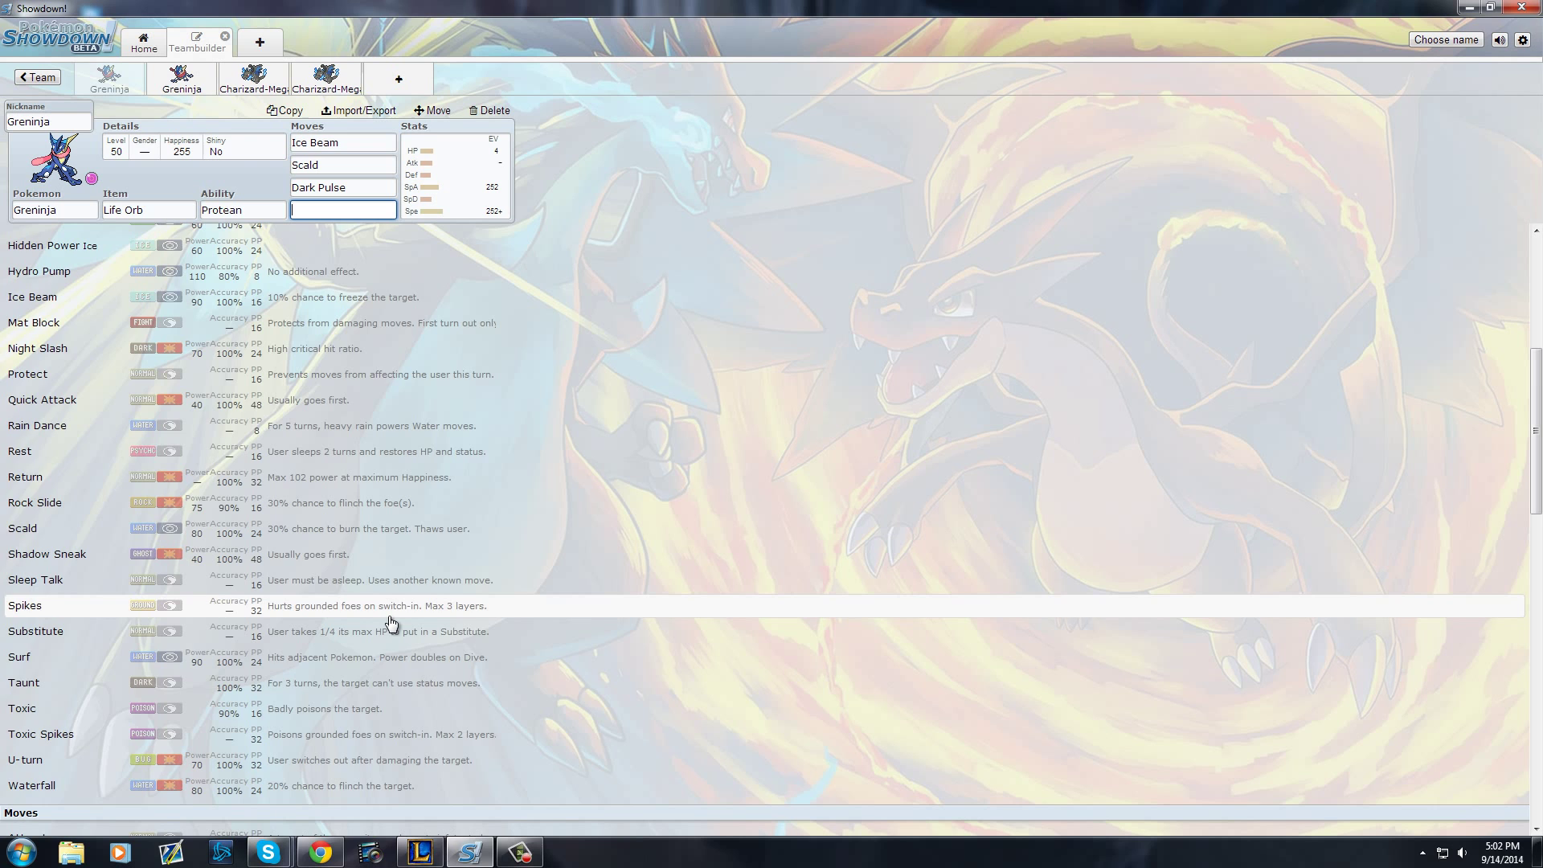
pyautogui.scroll(-3, 391, 623)
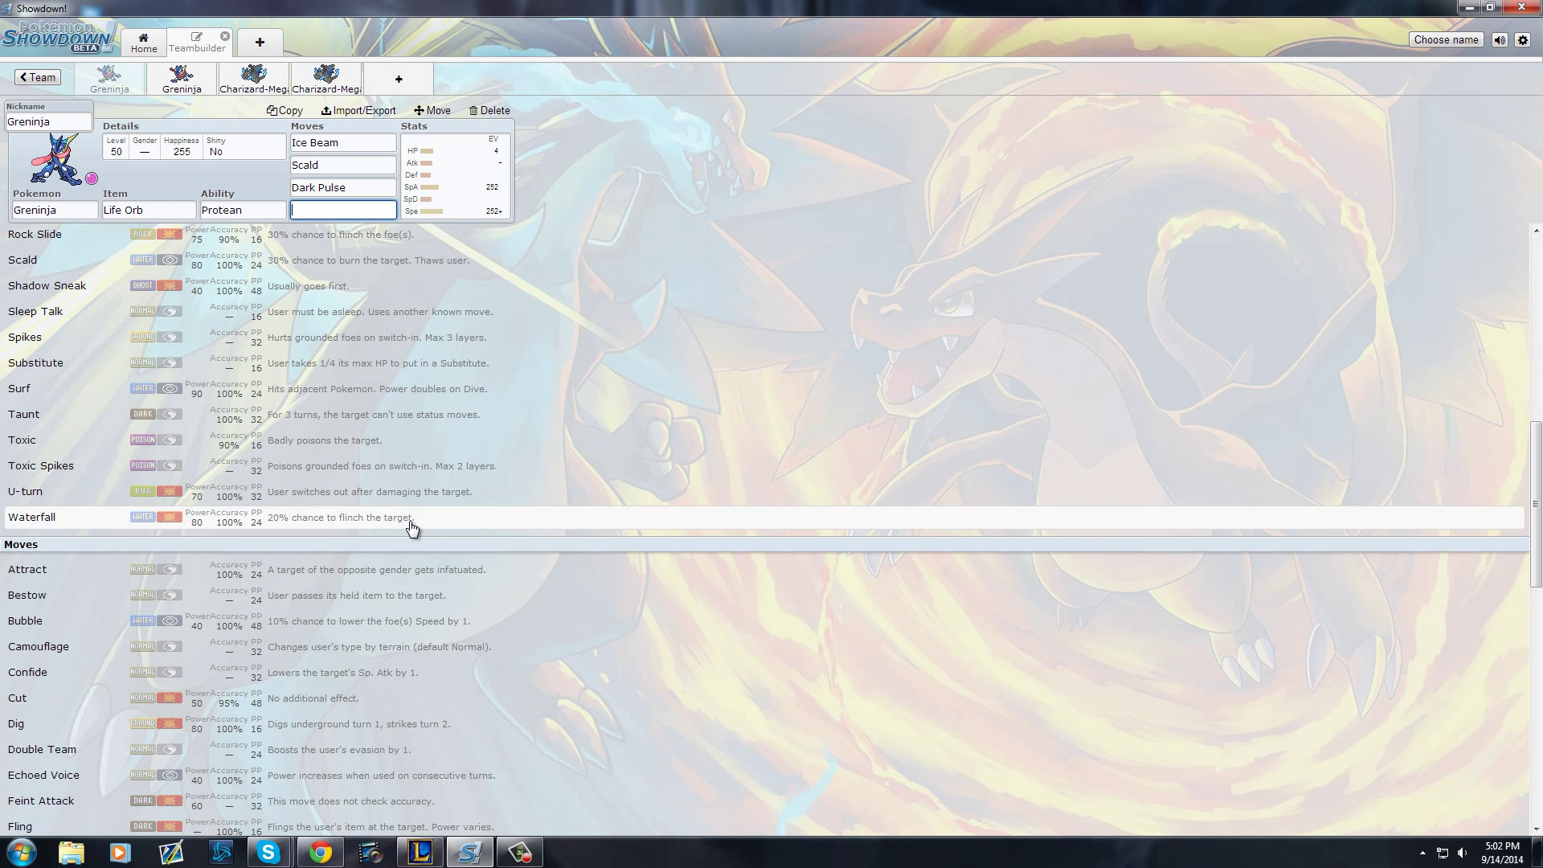
pyautogui.scroll(-6, 419, 514)
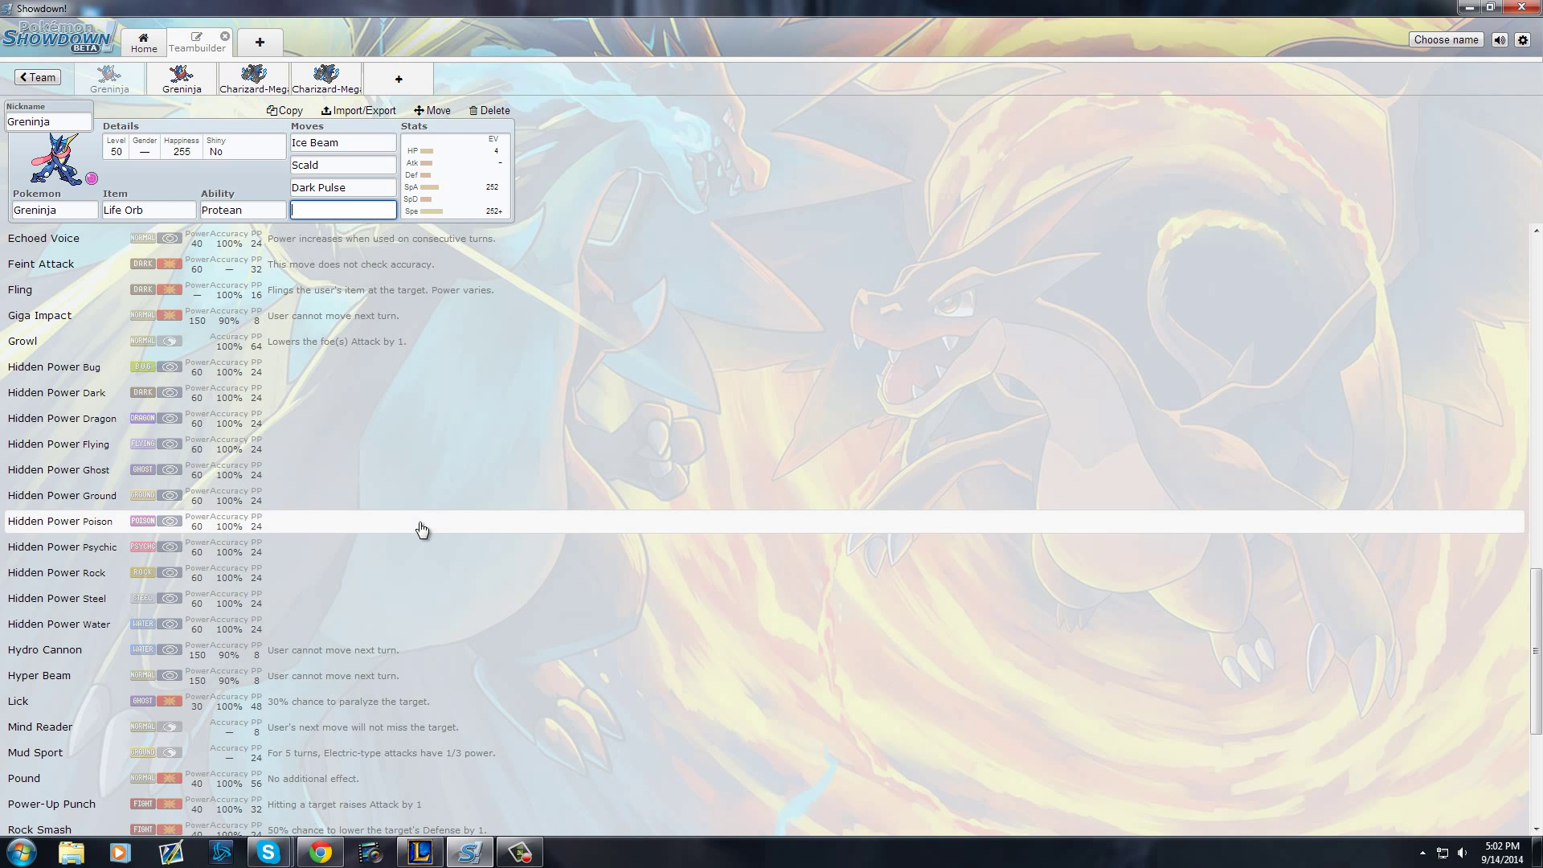
pyautogui.scroll(-2, 406, 594)
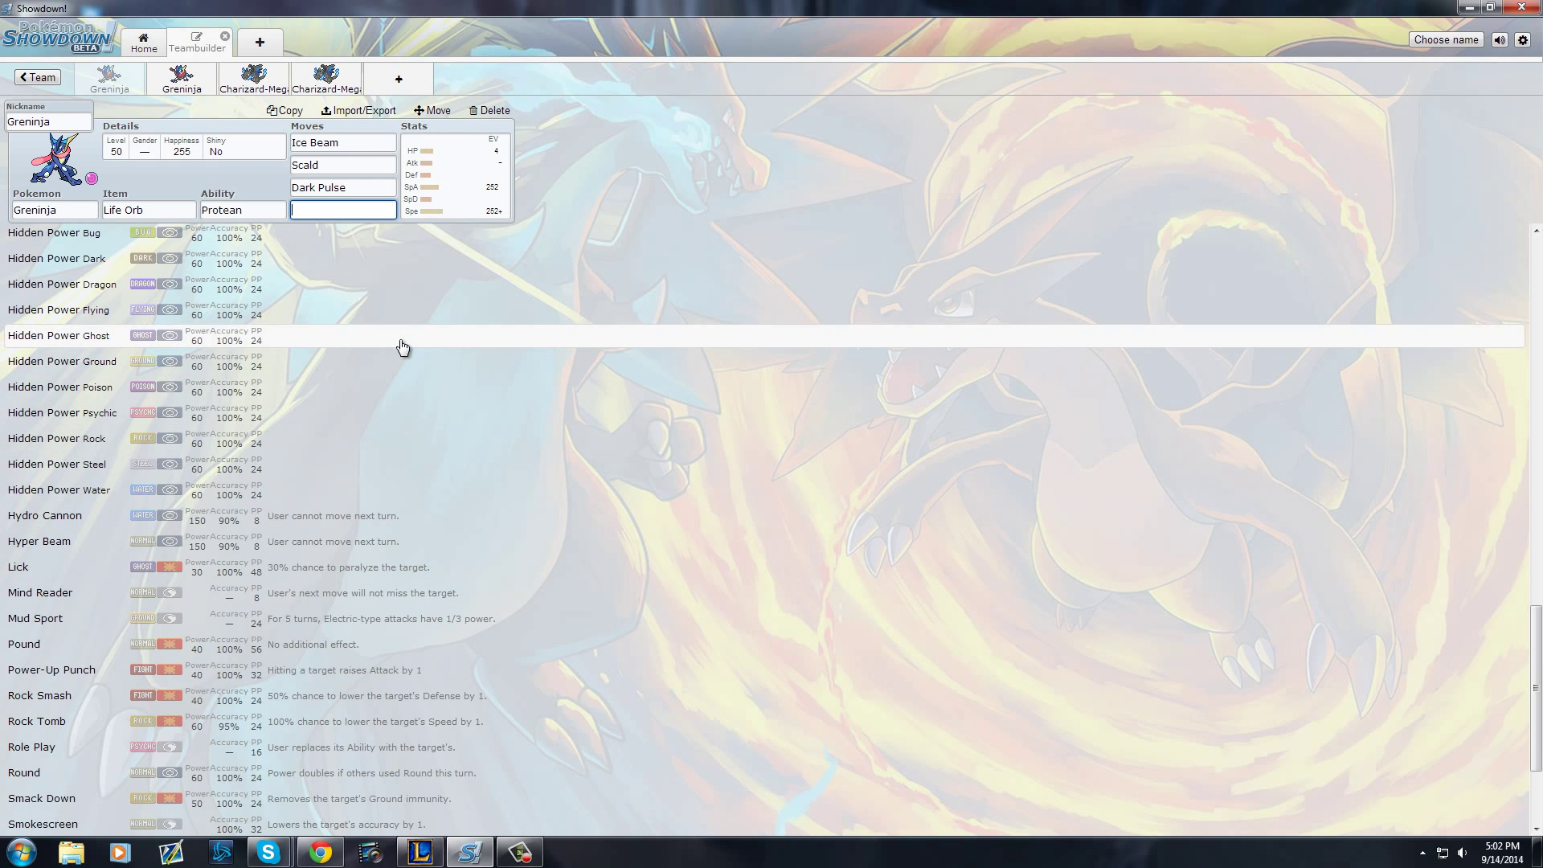
pyautogui.scroll(-3, 471, 448)
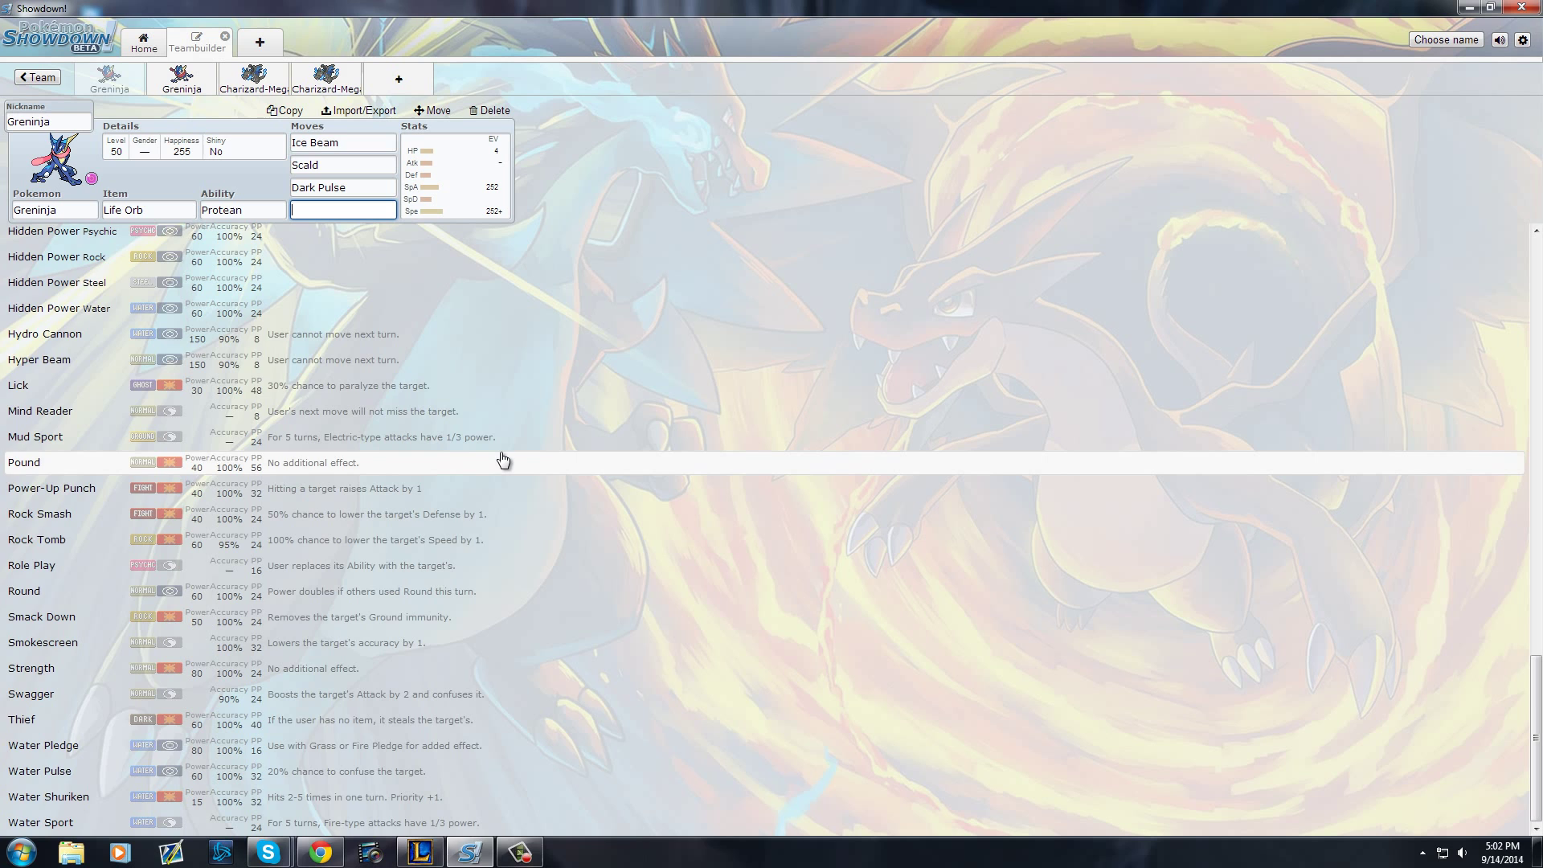
pyautogui.scroll(6, 503, 459)
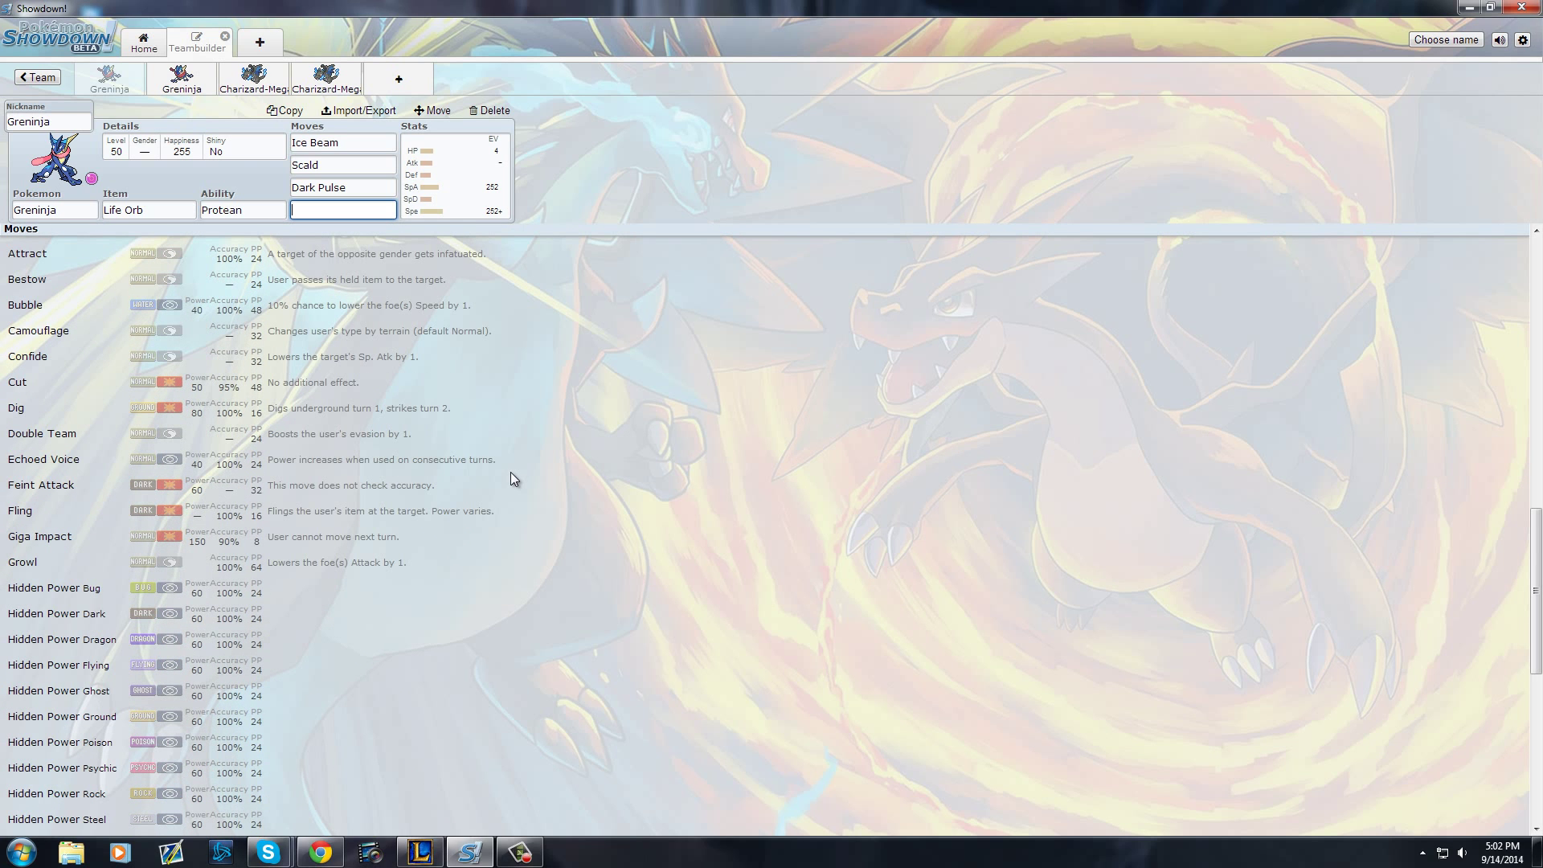
pyautogui.scroll(12, 509, 476)
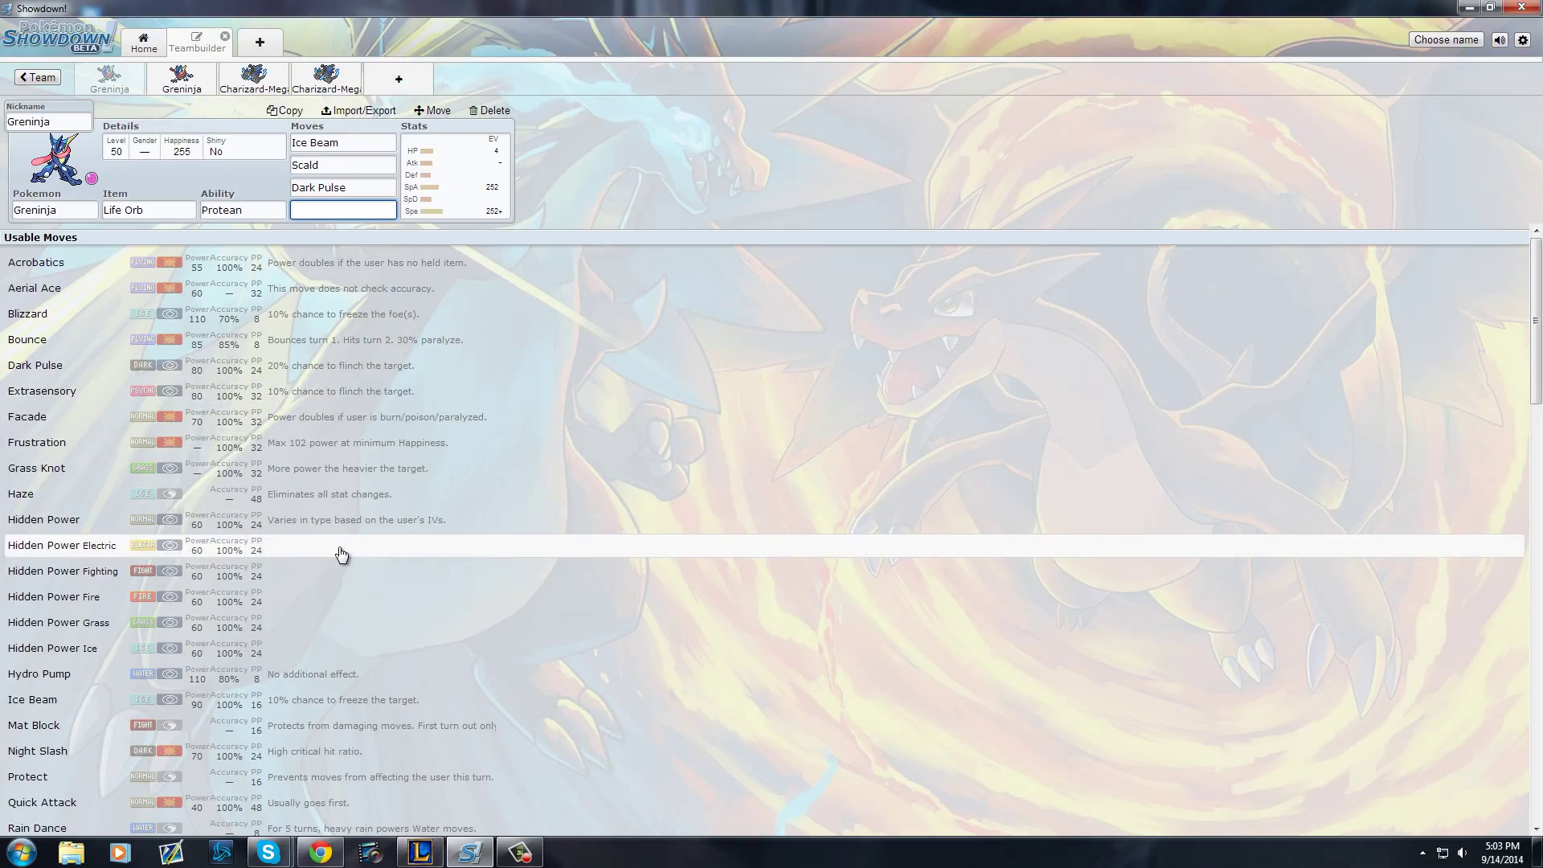
pyautogui.click(344, 404)
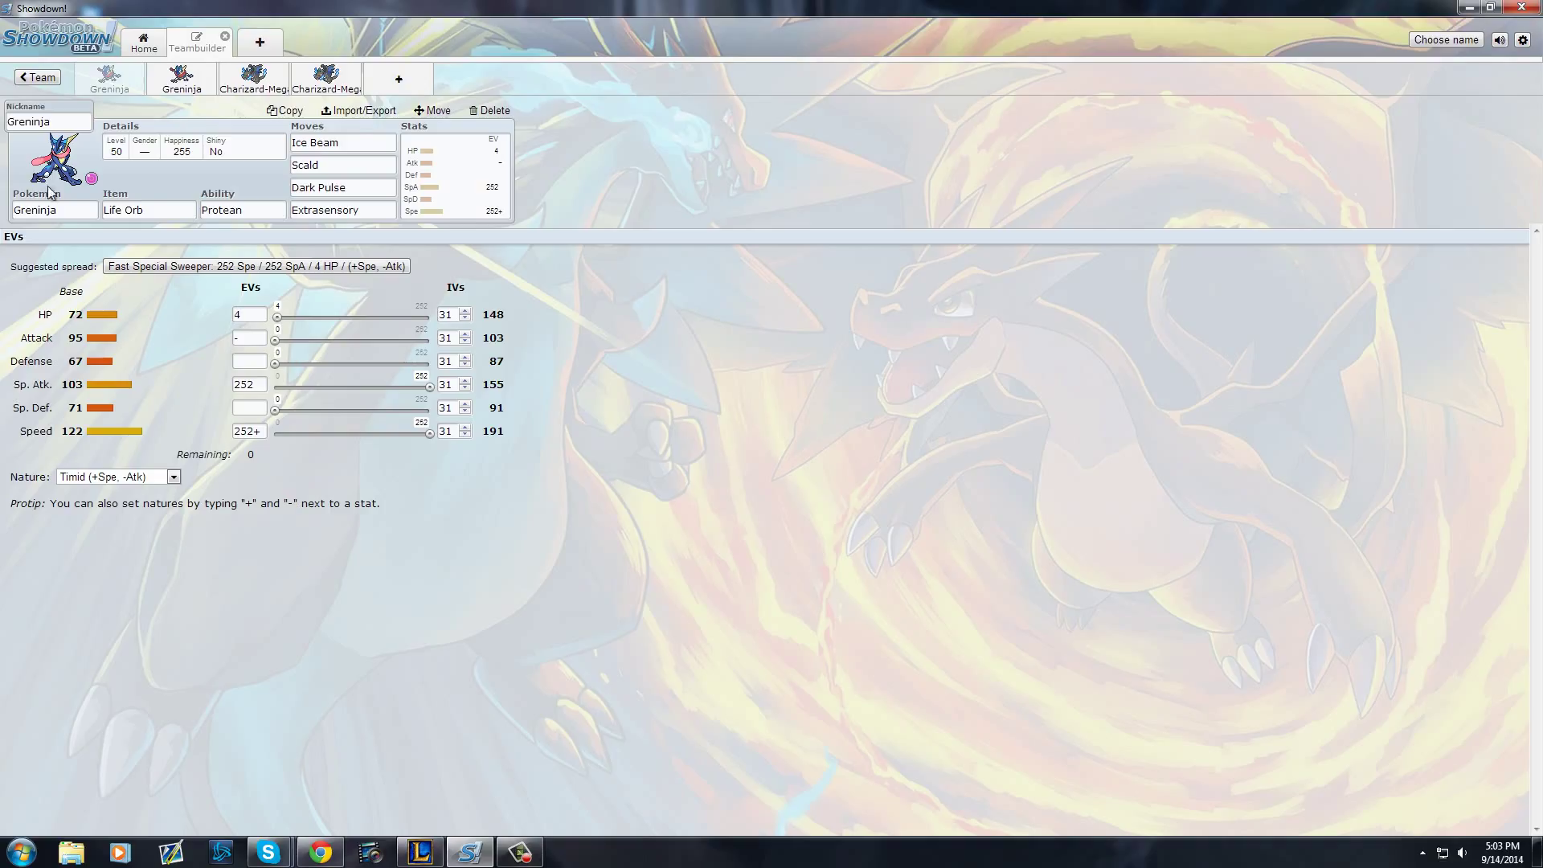
# Switch to the blank second Greninja and set its level to 50.
pyautogui.click(181, 77)
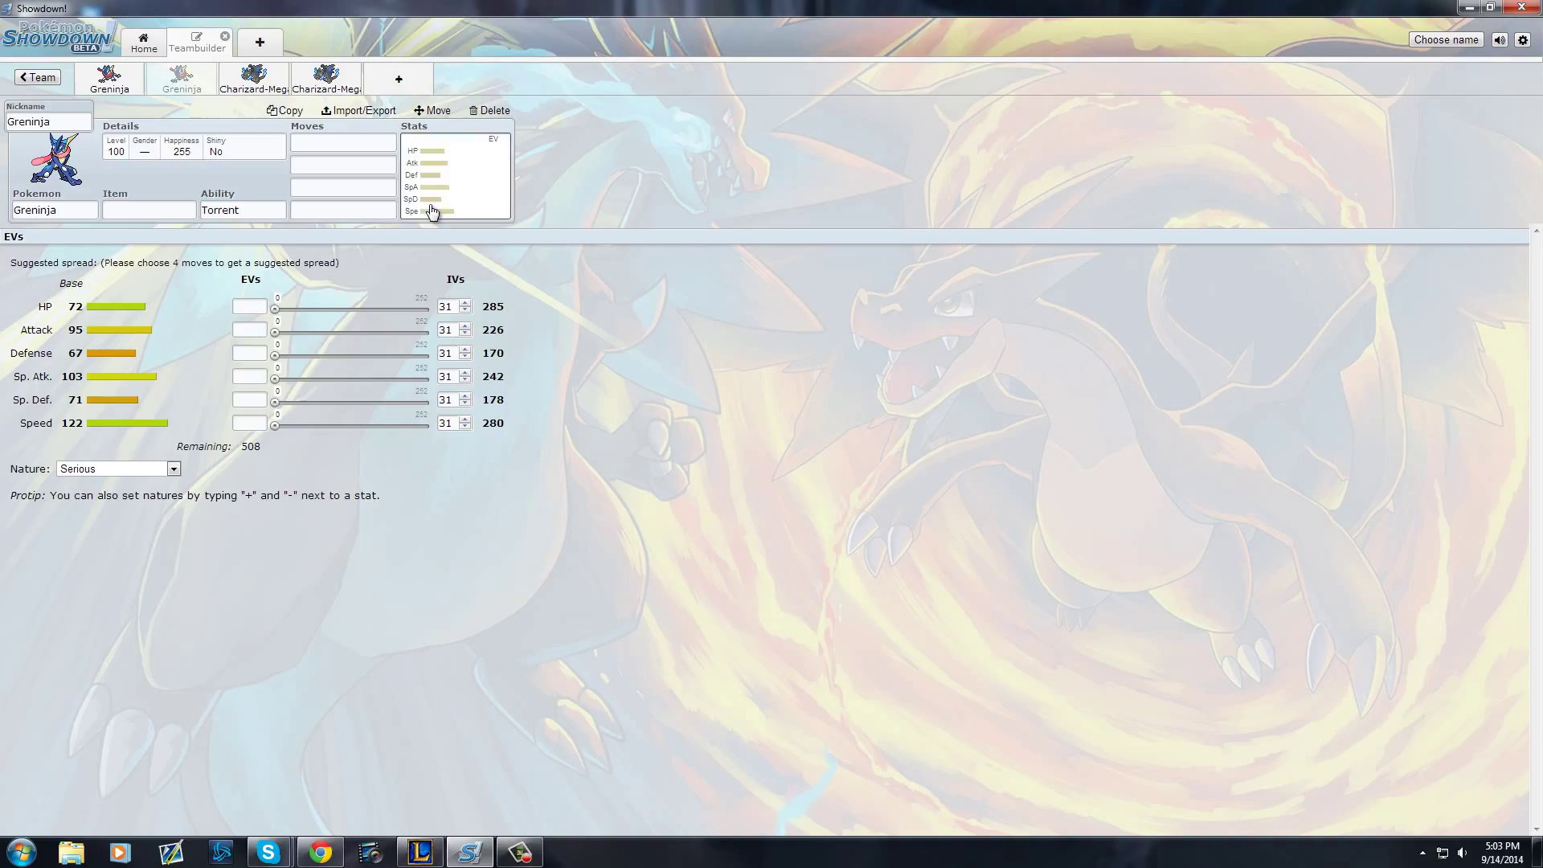
pyautogui.click(111, 149)
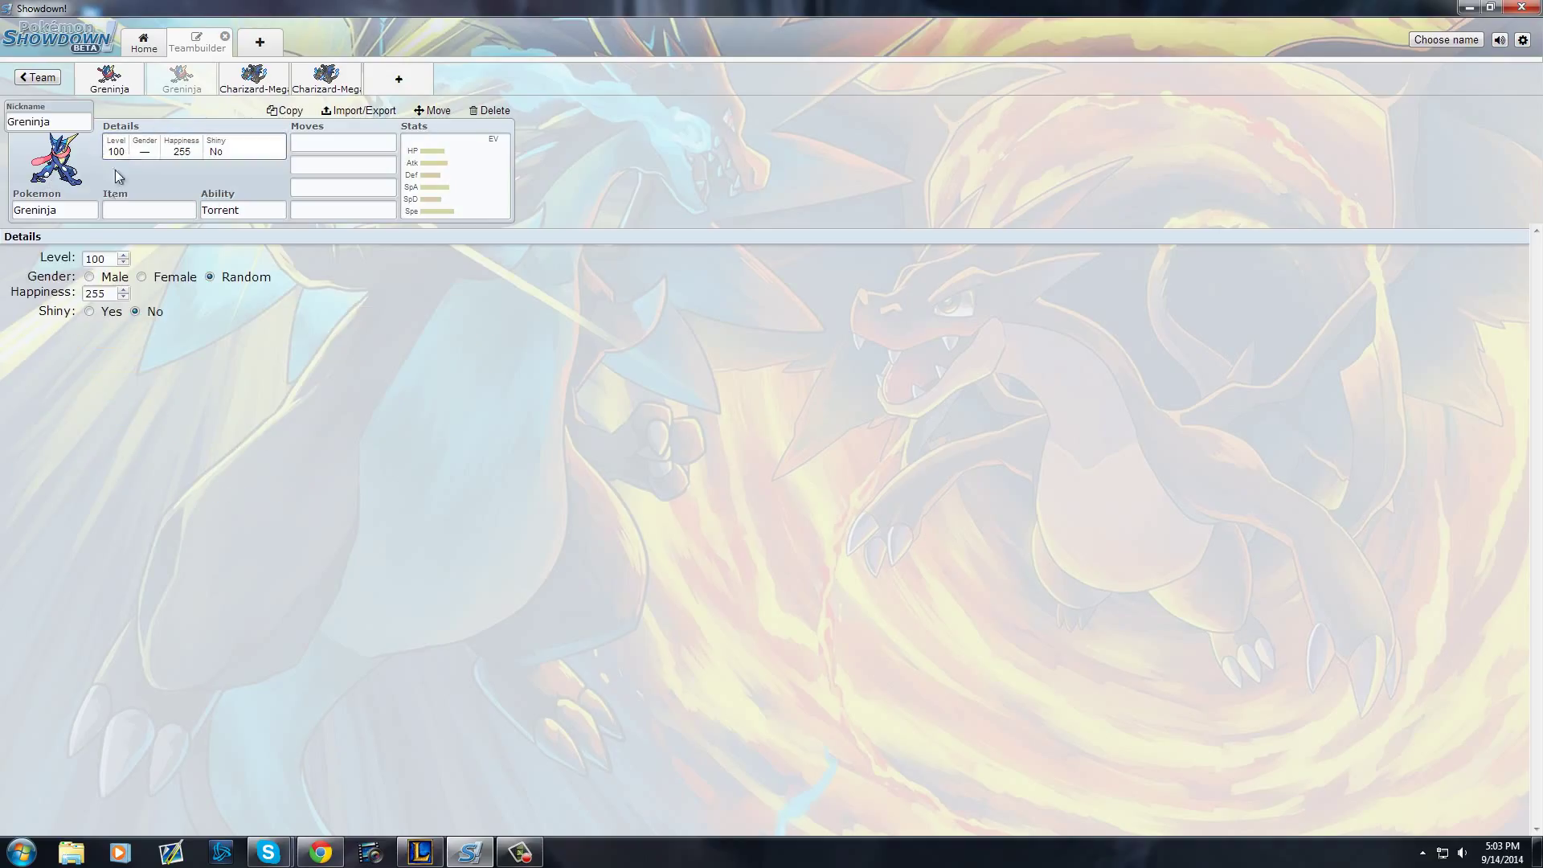
pyautogui.doubleClick(98, 259)
pyautogui.write('50')
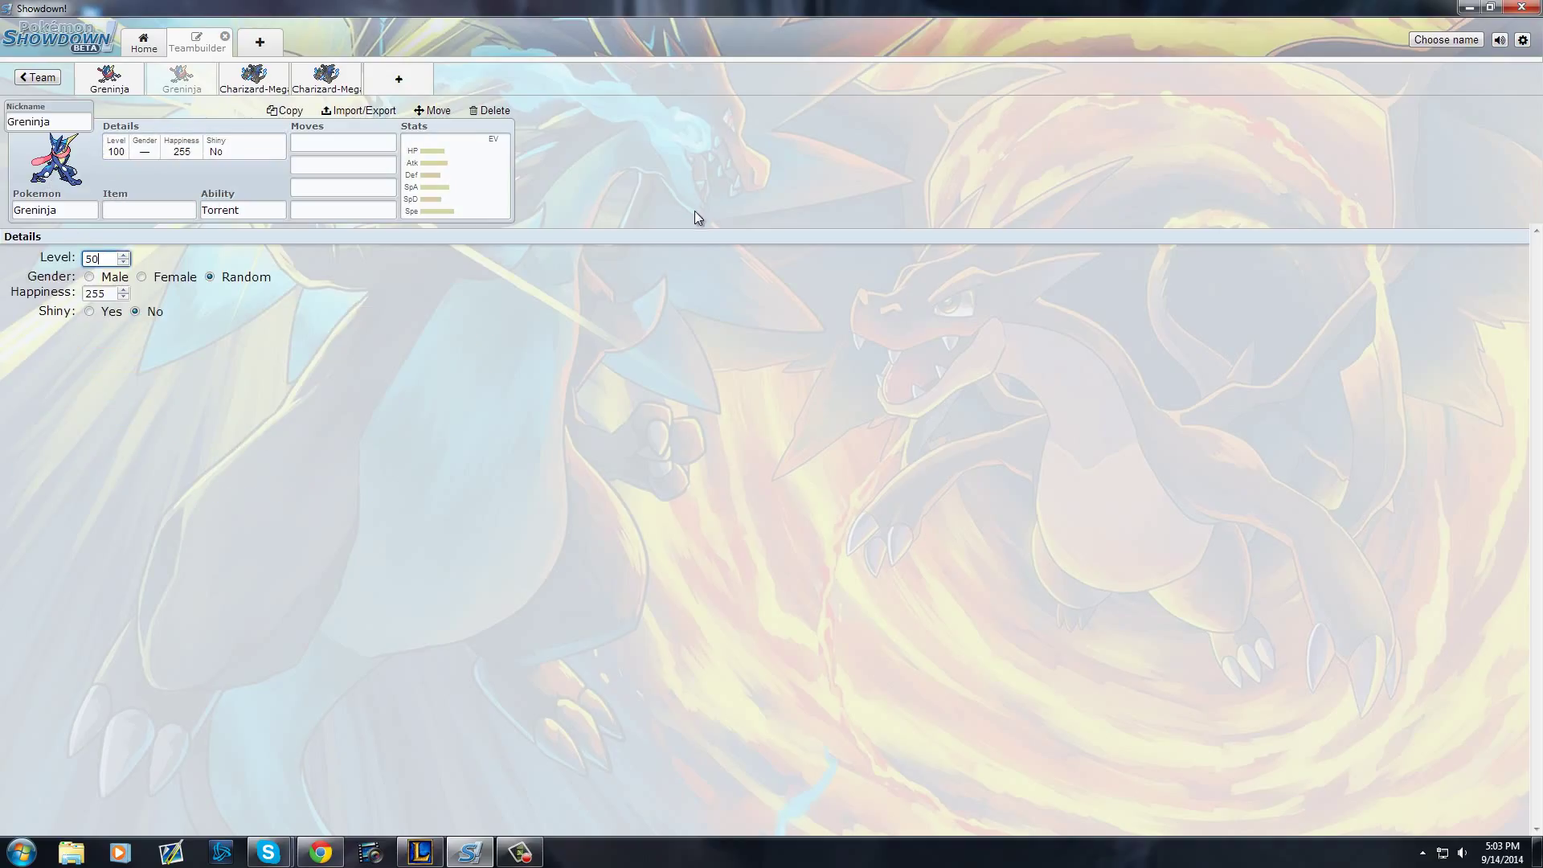
# Give it a Jolly nature with 252 Speed, 252 Attack and 4 HP EVs.
pyautogui.click(482, 179)
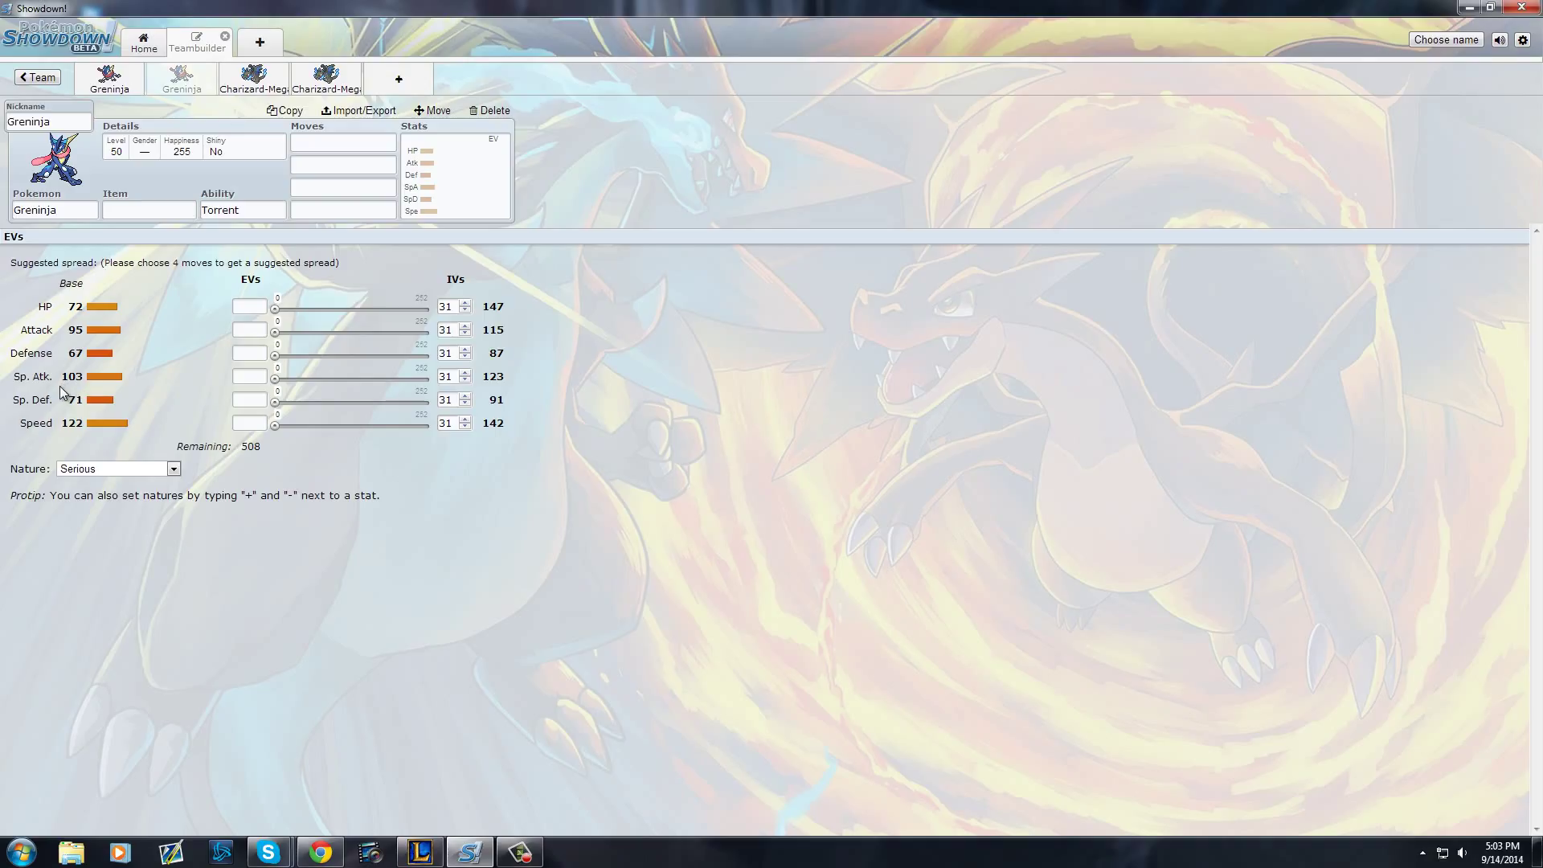
pyautogui.click(111, 472)
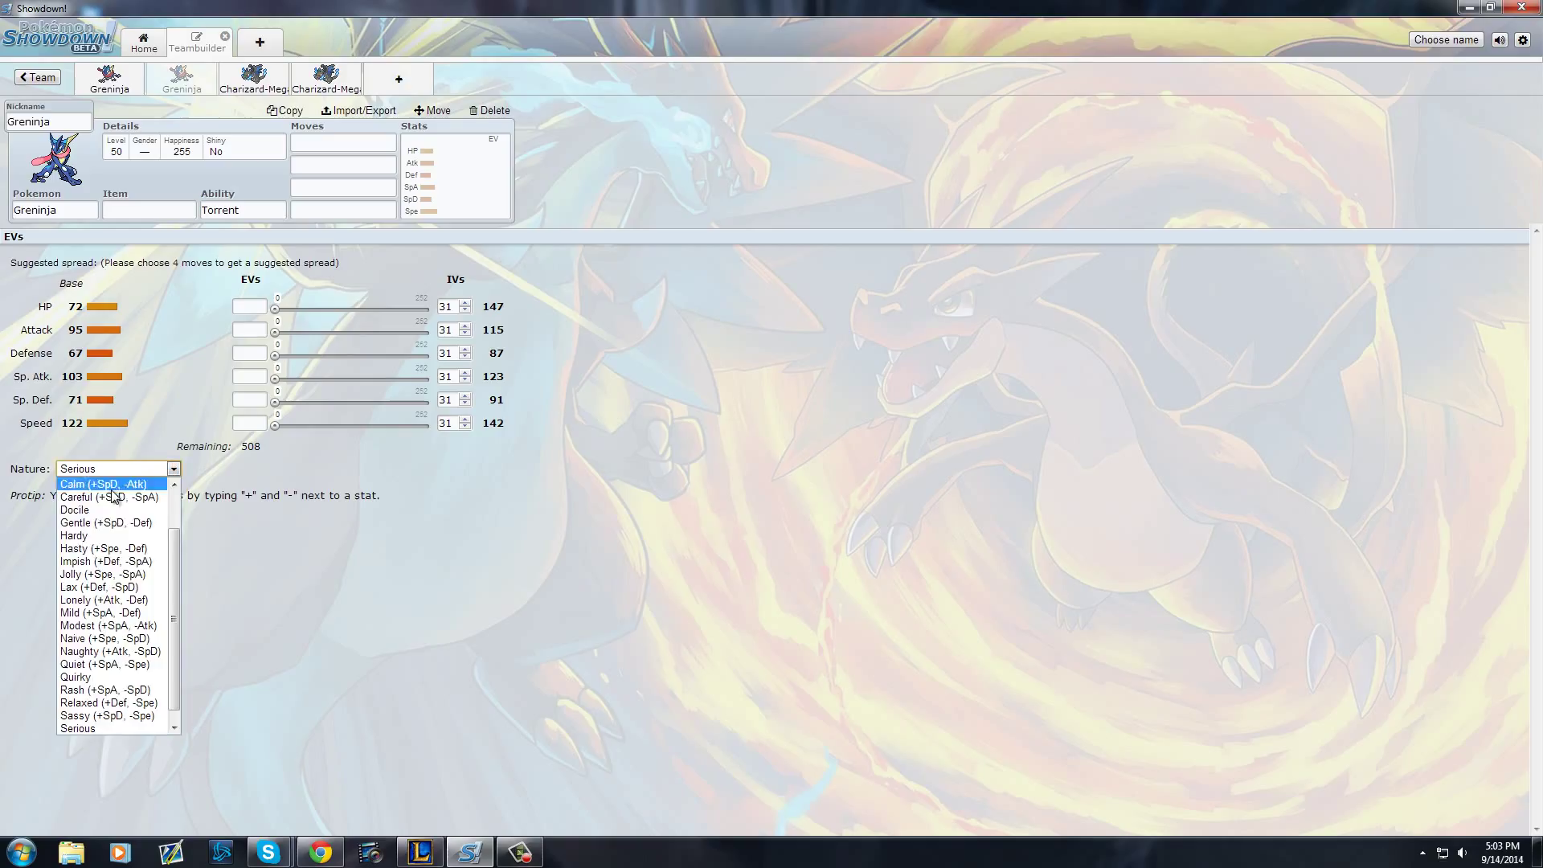
pyautogui.click(127, 573)
pyautogui.moveTo(276, 425); pyautogui.dragTo(583, 442)
pyautogui.click(265, 349)
pyautogui.moveTo(307, 335); pyautogui.dragTo(425, 342)
pyautogui.moveTo(275, 311); pyautogui.dragTo(282, 311)
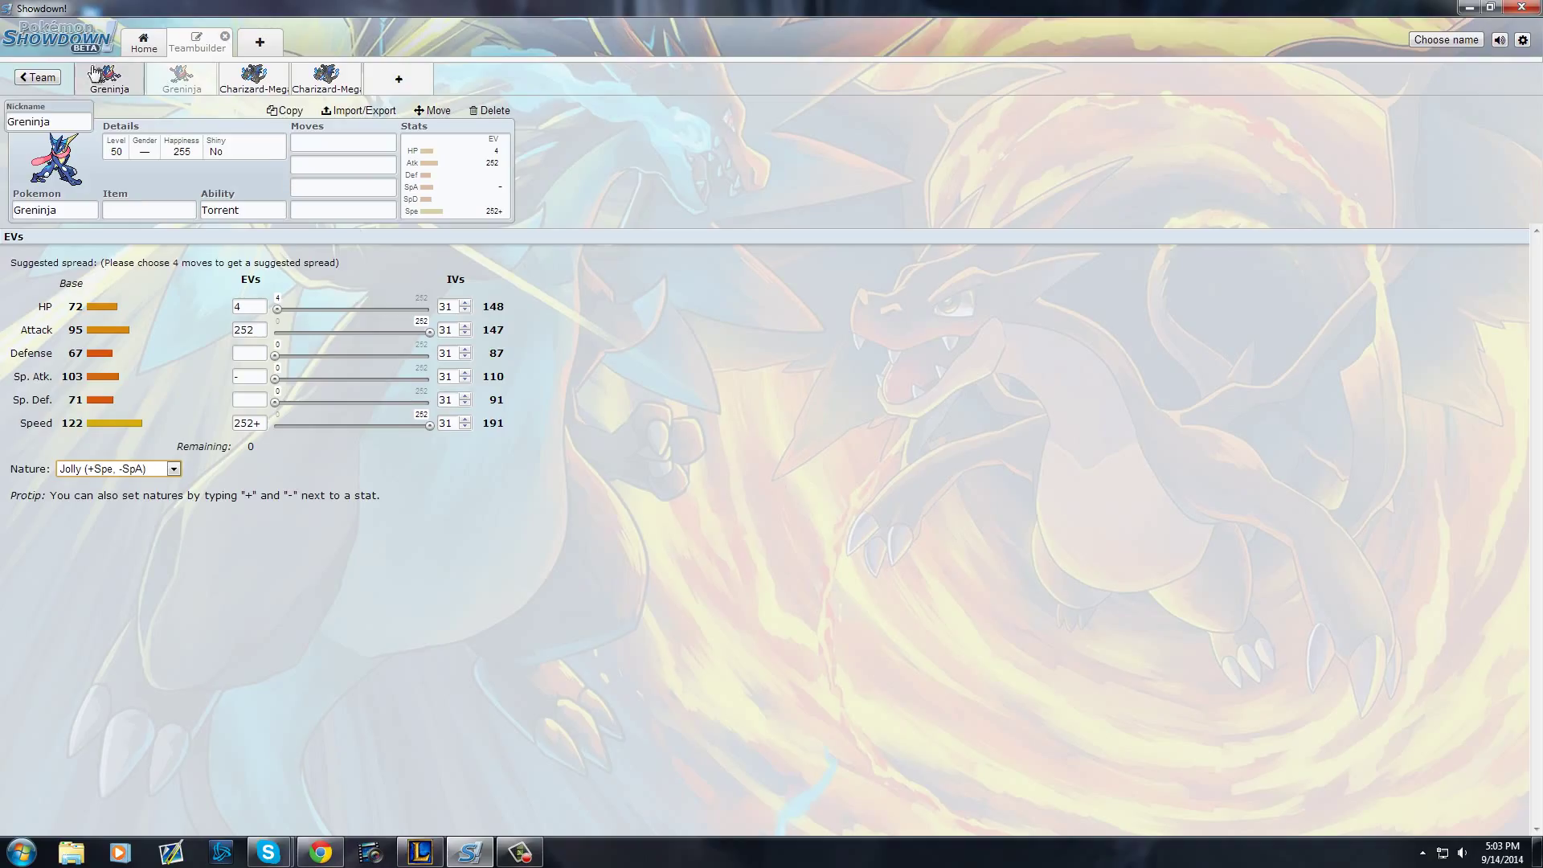
pyautogui.click(181, 81)
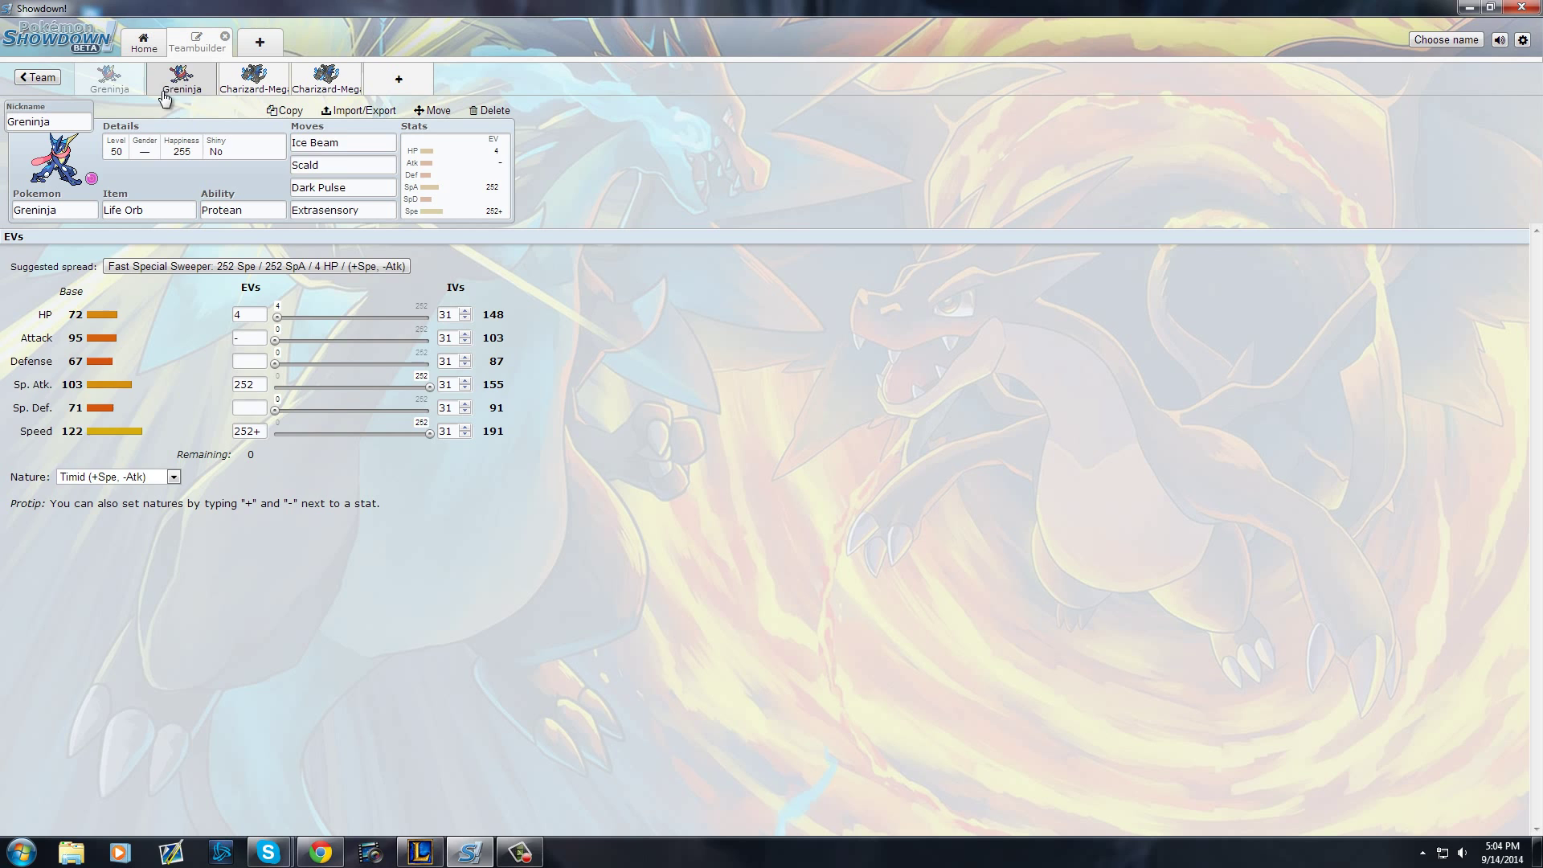
# Give the Jolly Greninja the Protean ability and a Life Orb.
pyautogui.click(109, 78)
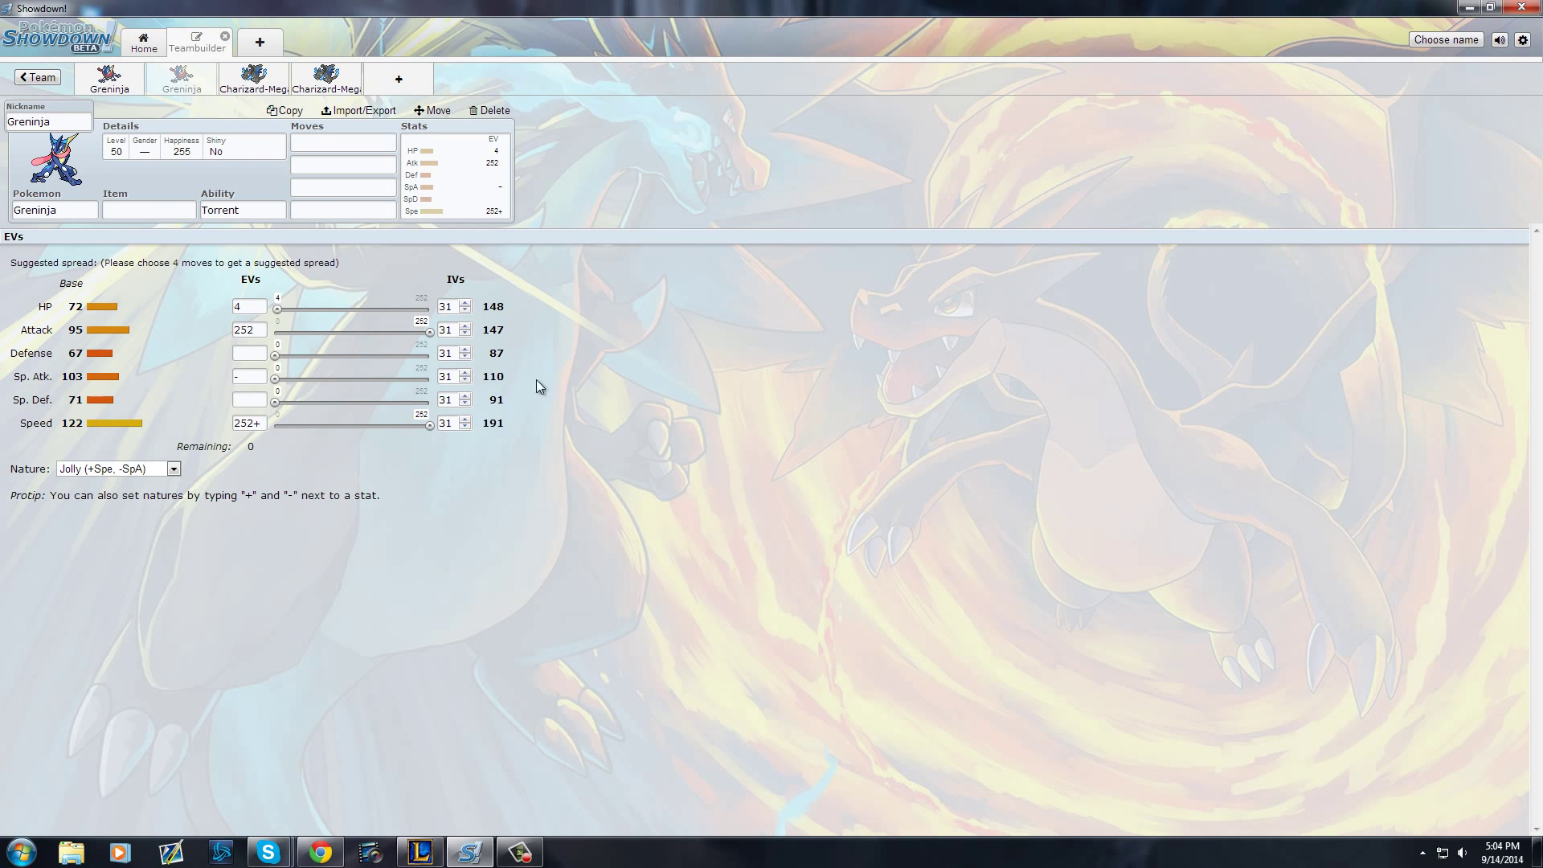
pyautogui.click(343, 143)
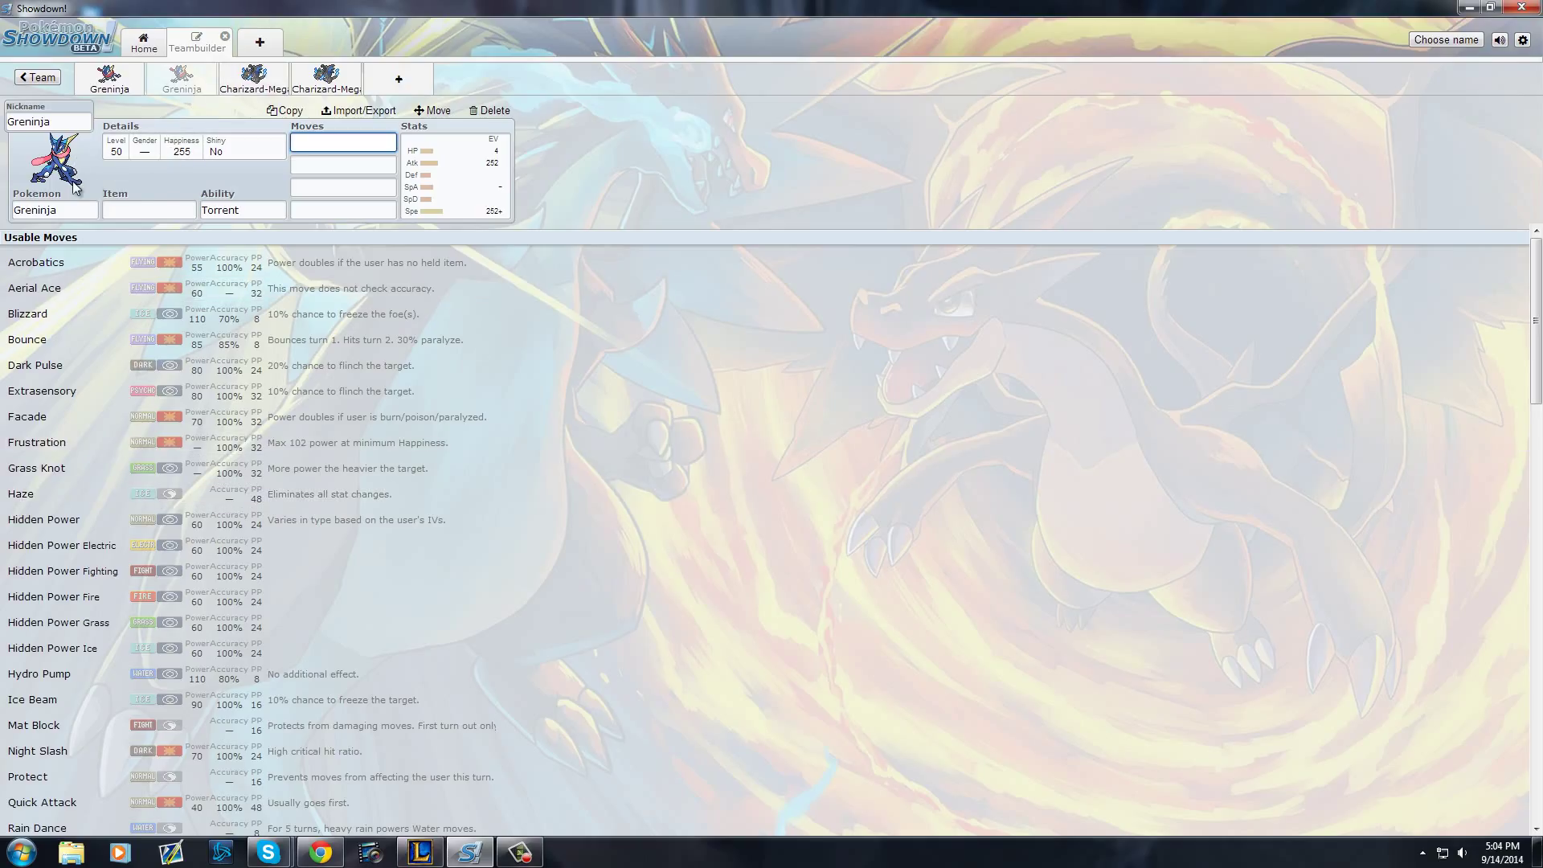
pyautogui.click(229, 210)
pyautogui.click(146, 325)
pyautogui.click(123, 211)
pyautogui.write('life')
pyautogui.click(153, 262)
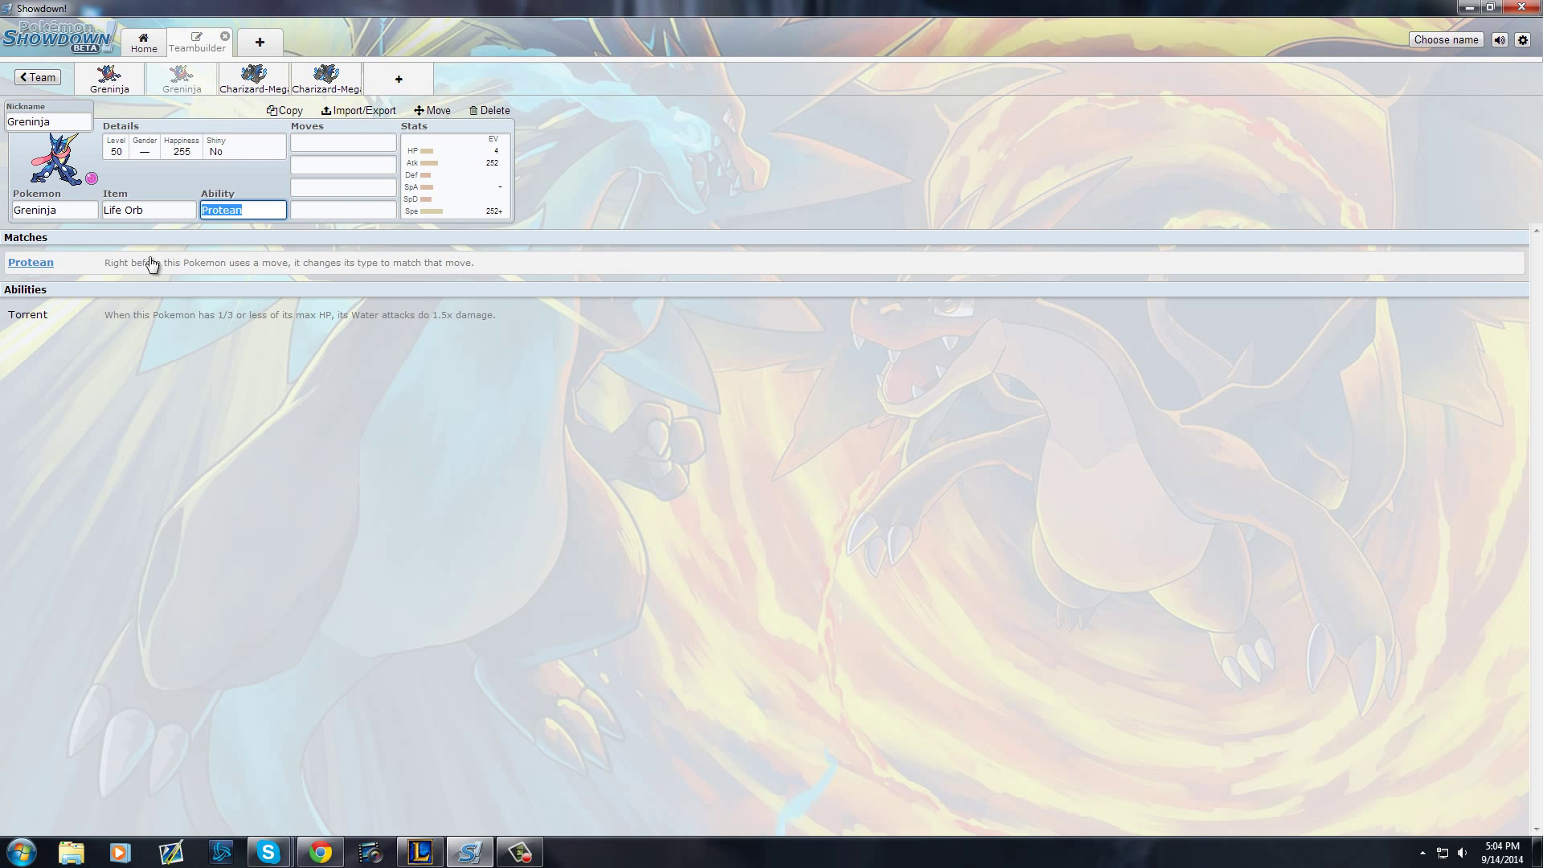
# Add Rock Slide and Night Slash as its first two moves.
pyautogui.click(387, 142)
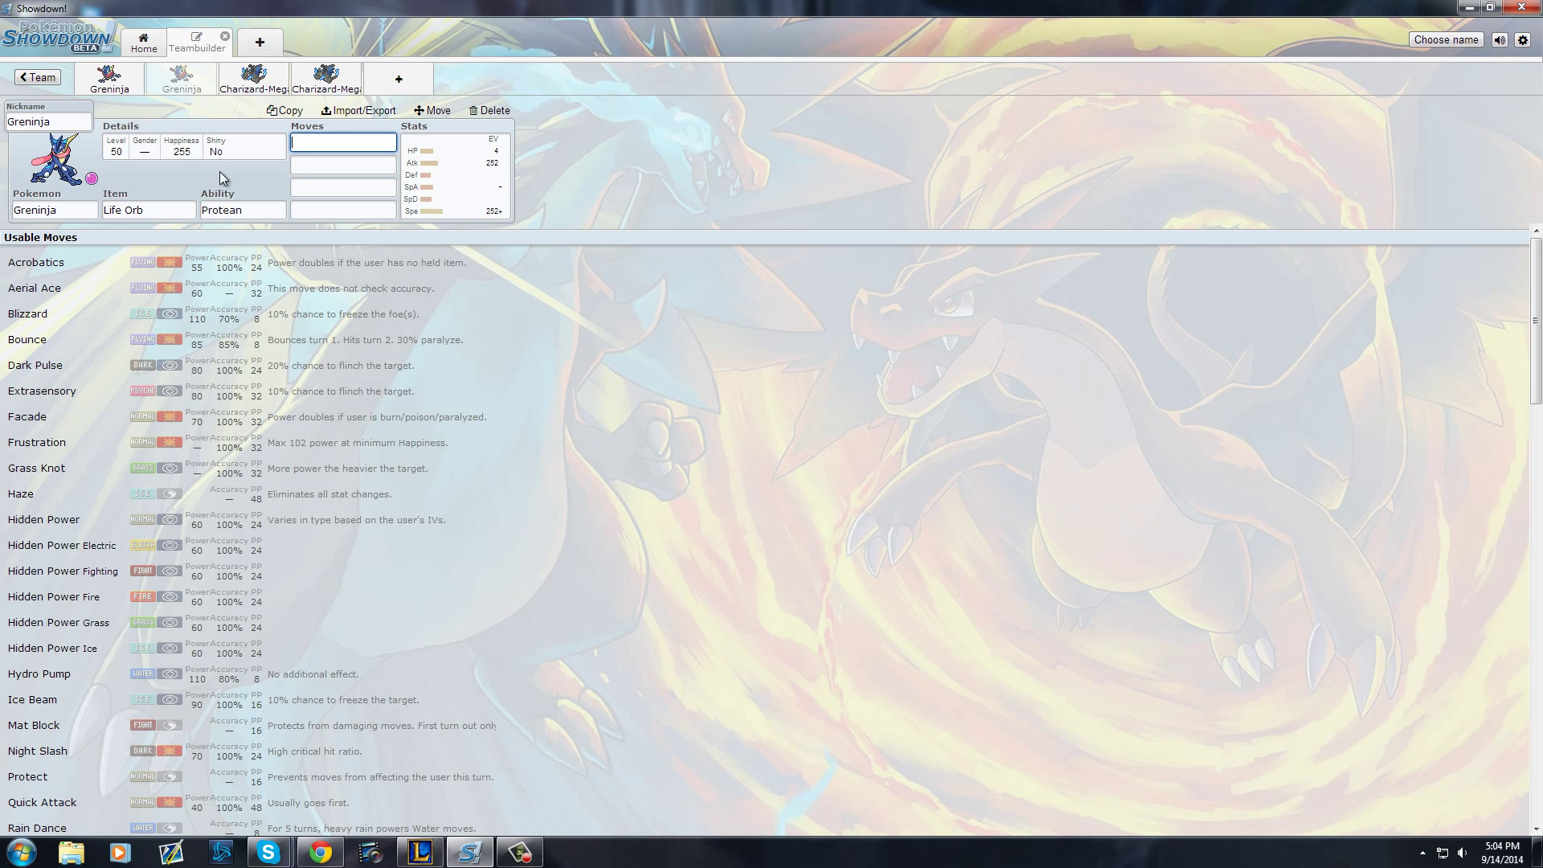
pyautogui.write('rock')
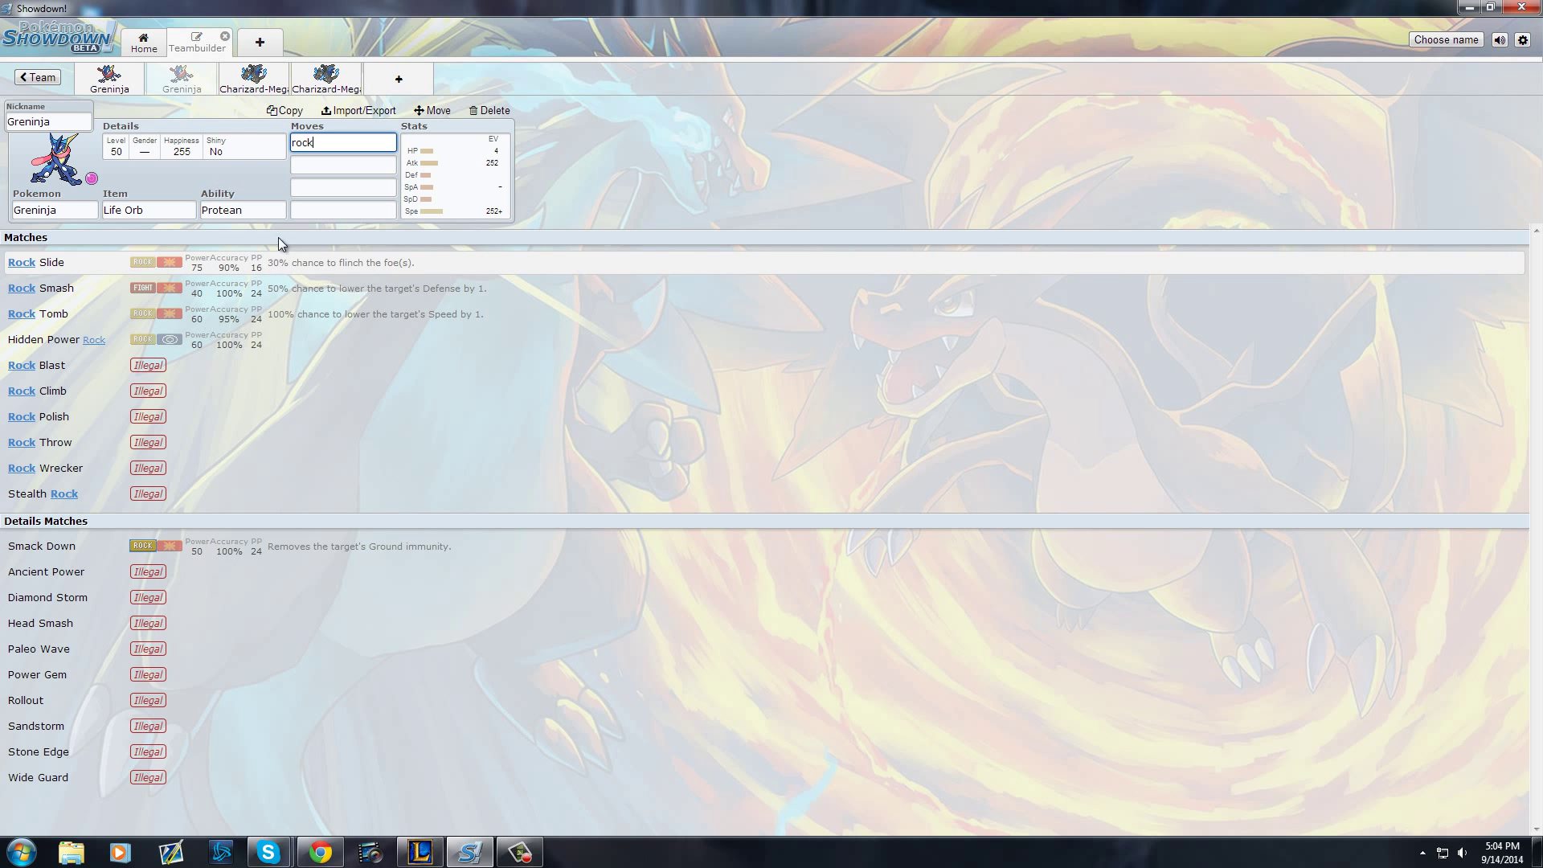
pyautogui.click(285, 262)
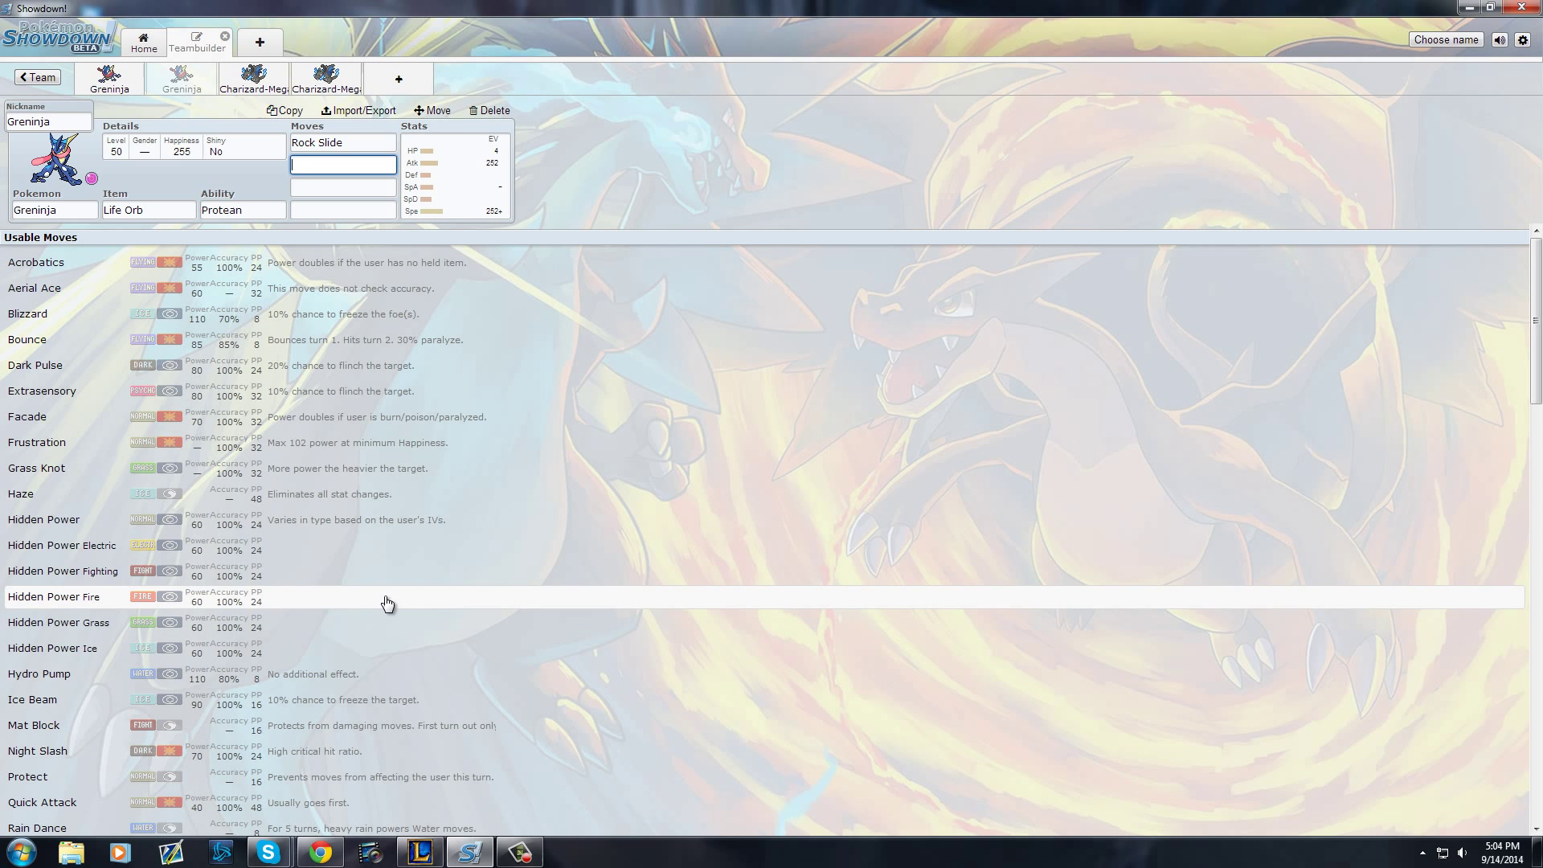
pyautogui.write('night')
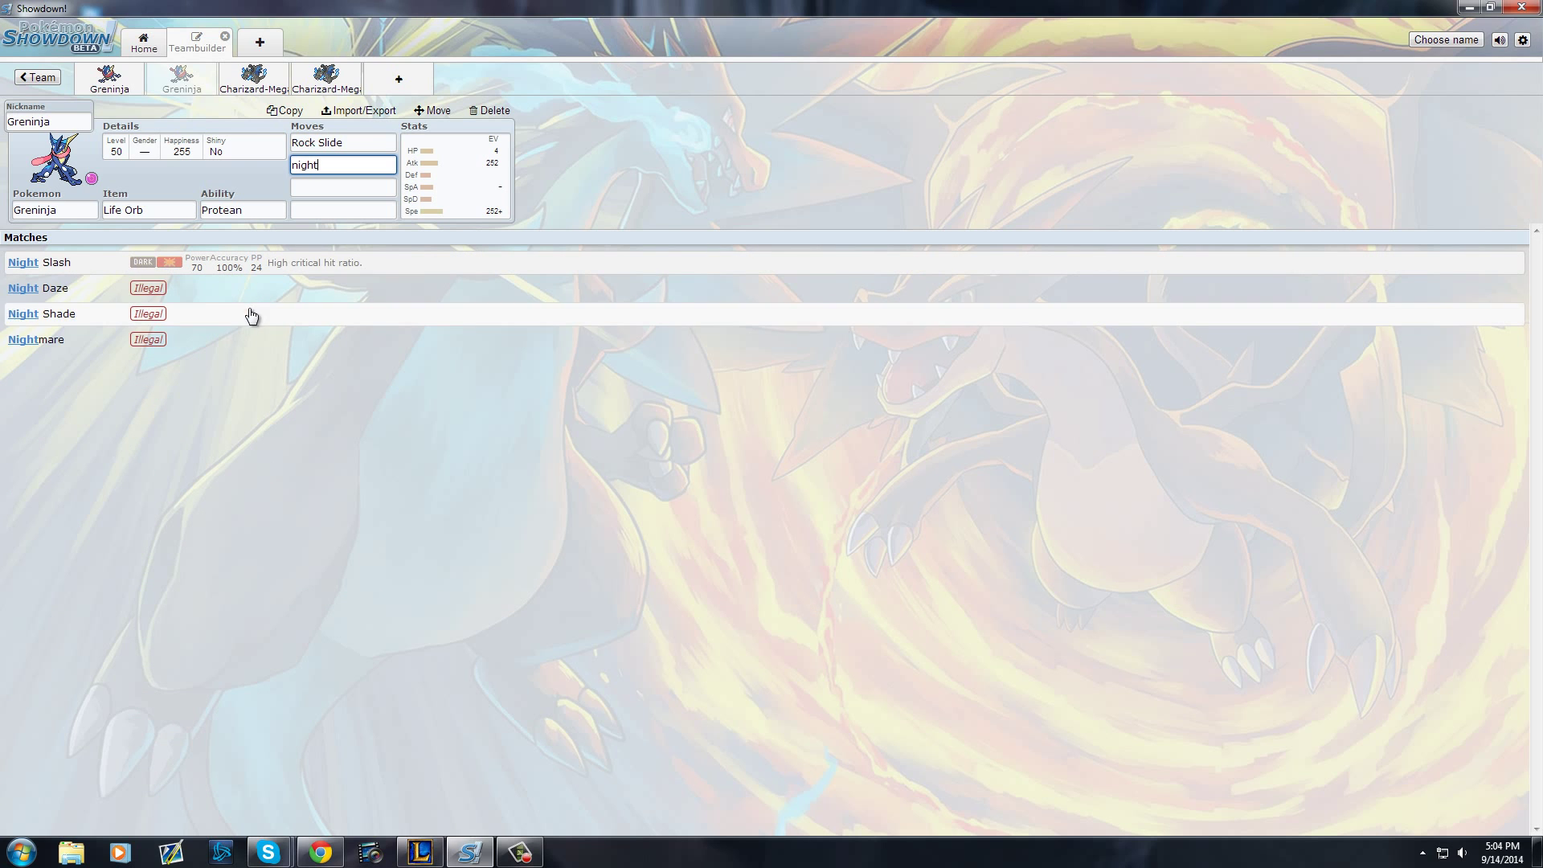
pyautogui.click(267, 274)
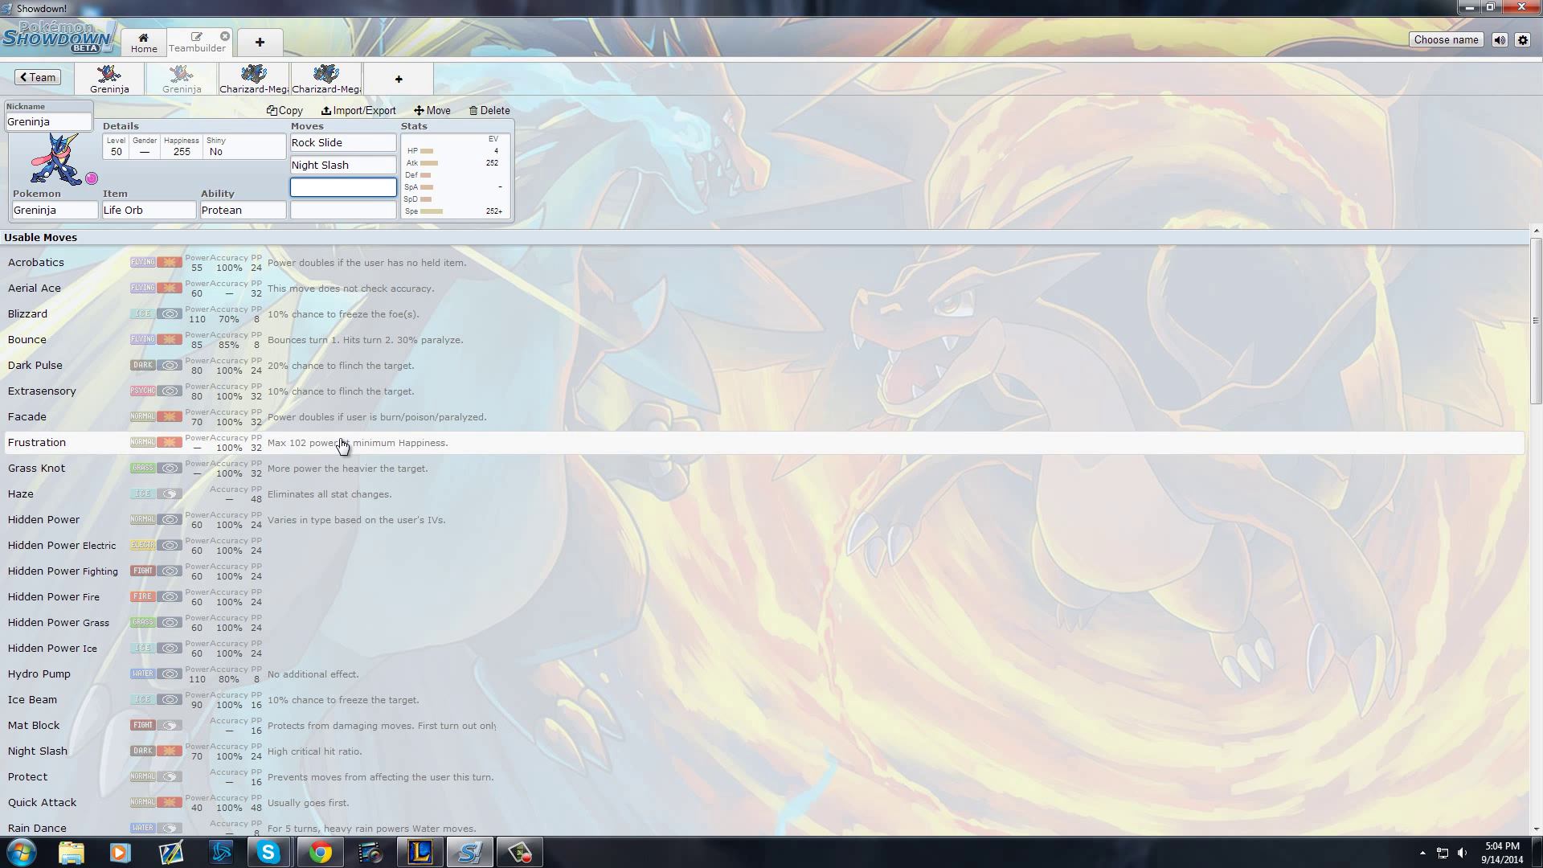
# Add Waterfall and Water Shuriken as its third and fourth moves.
pyautogui.scroll(-7, 344, 442)
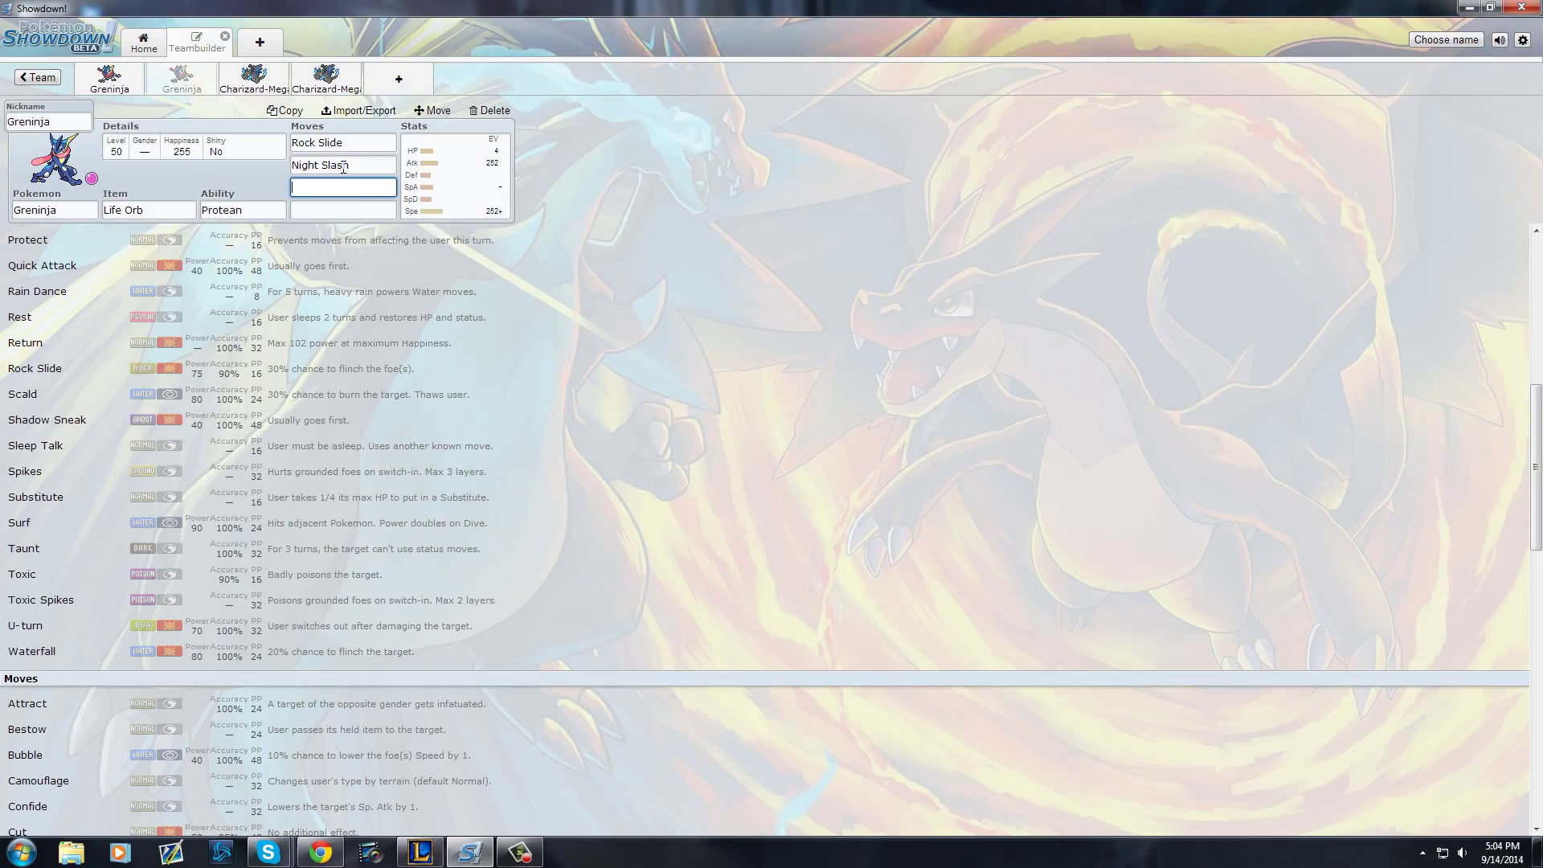
pyautogui.write('waterf')
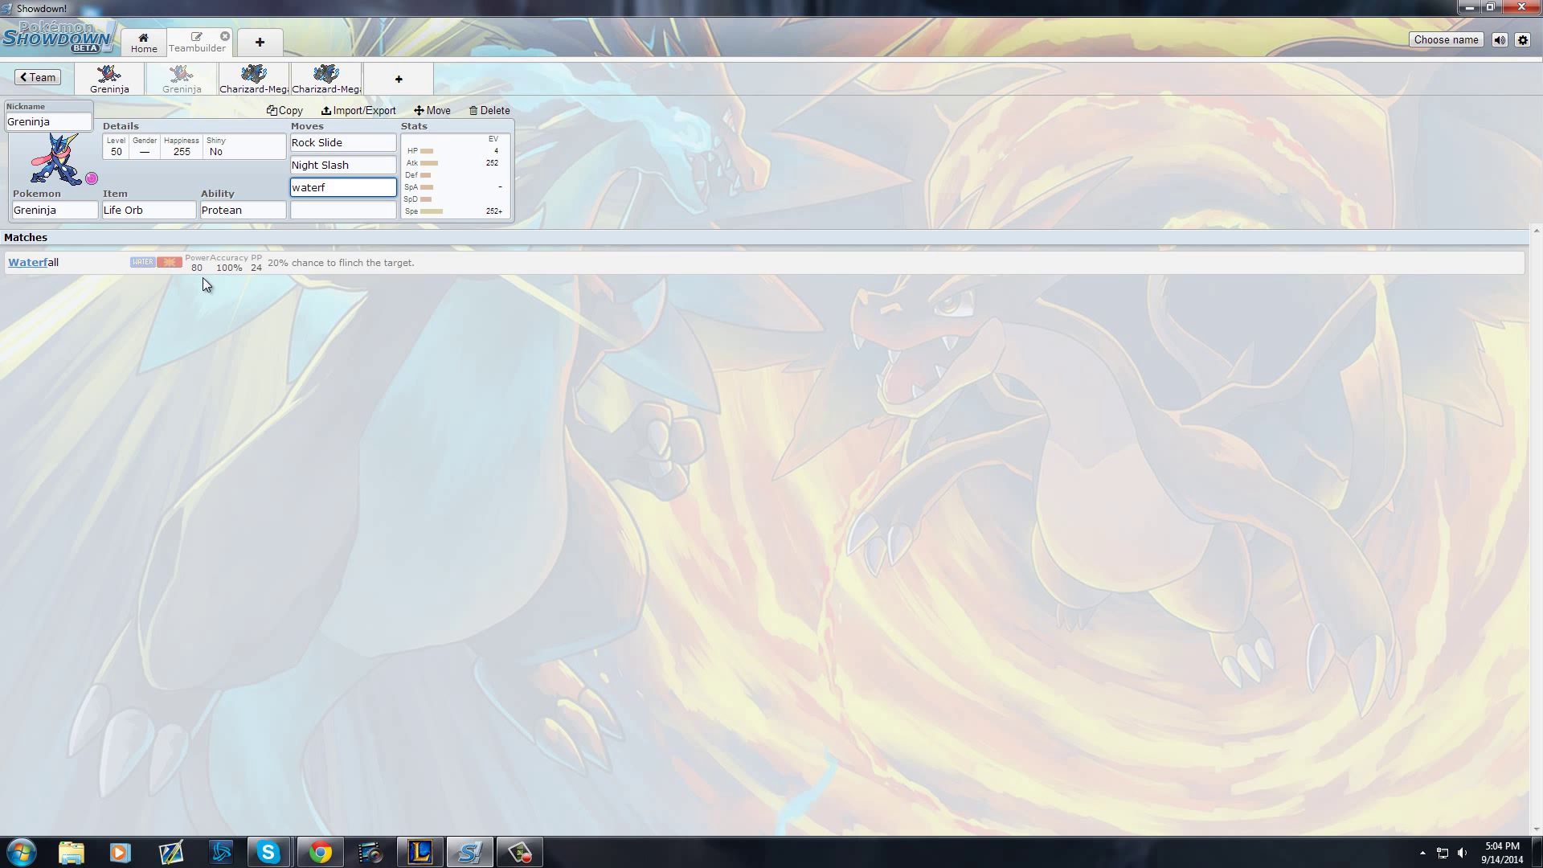
pyautogui.click(240, 269)
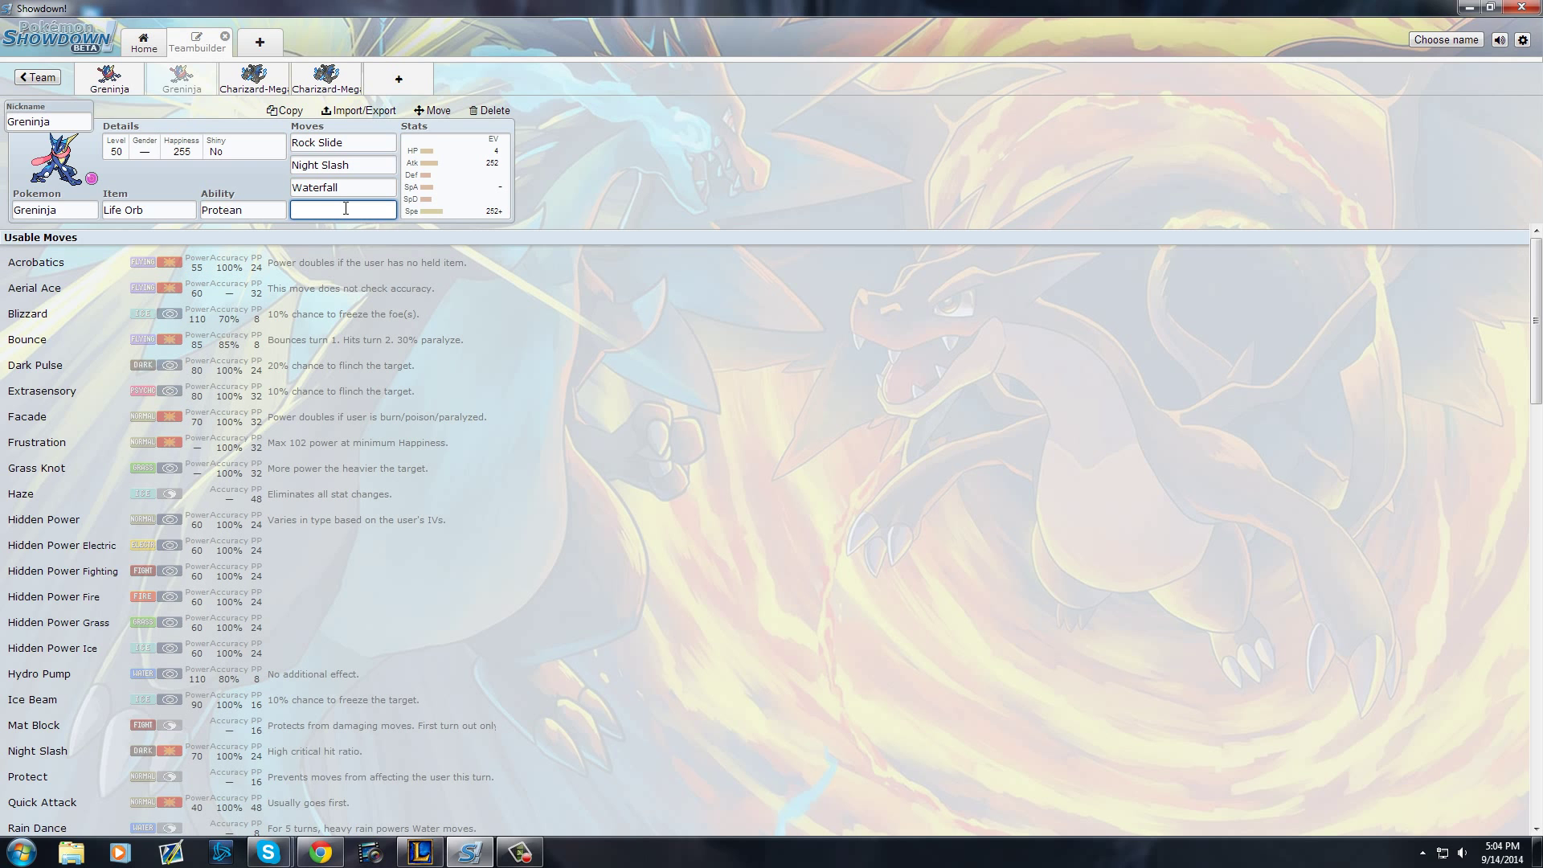
pyautogui.scroll(-3, 540, 561)
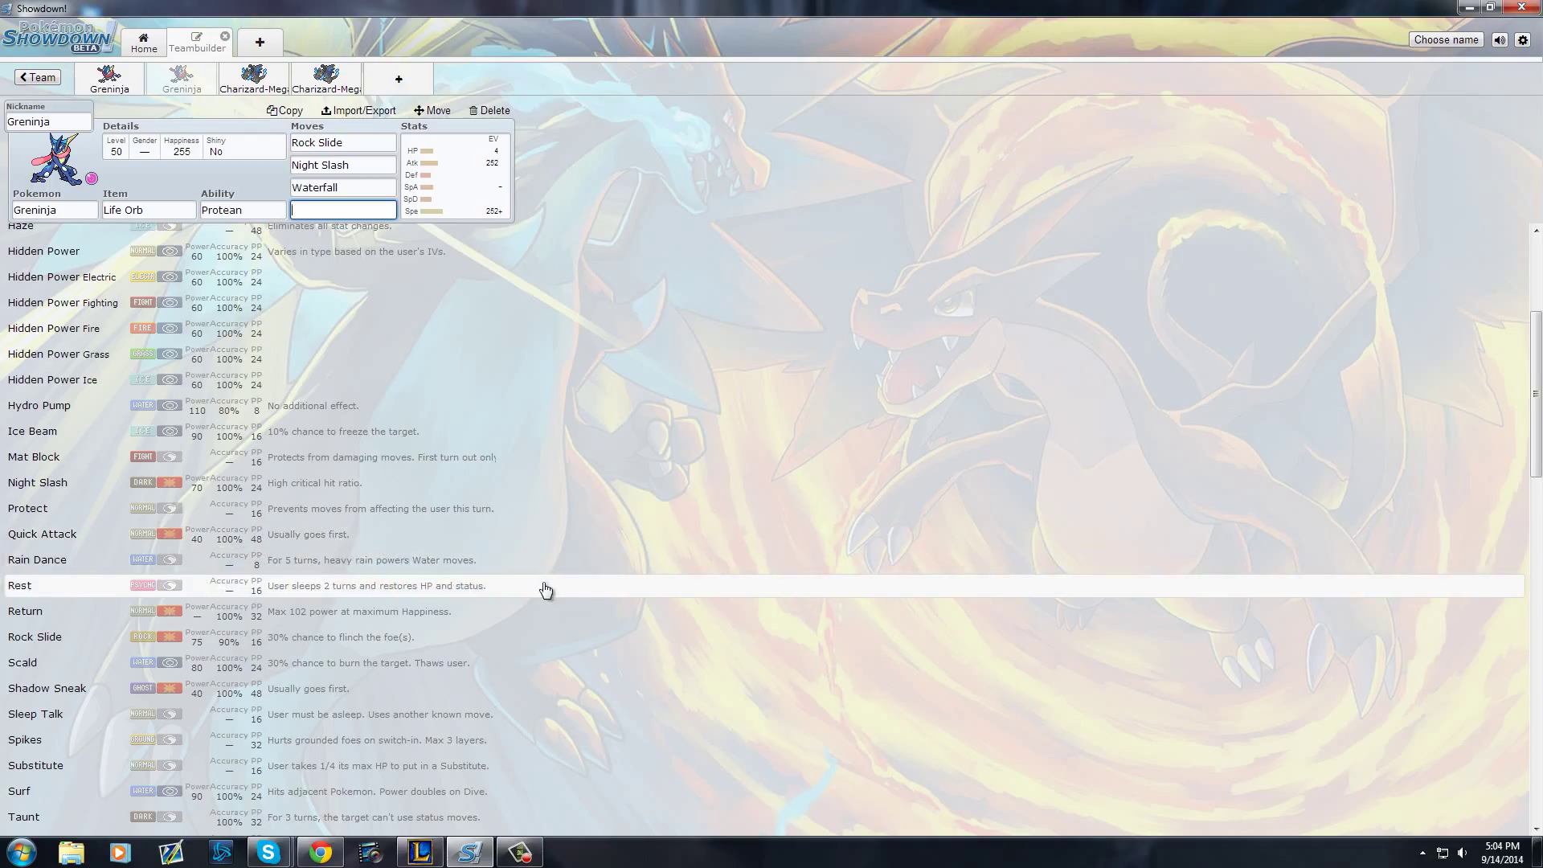
pyautogui.scroll(-3, 546, 590)
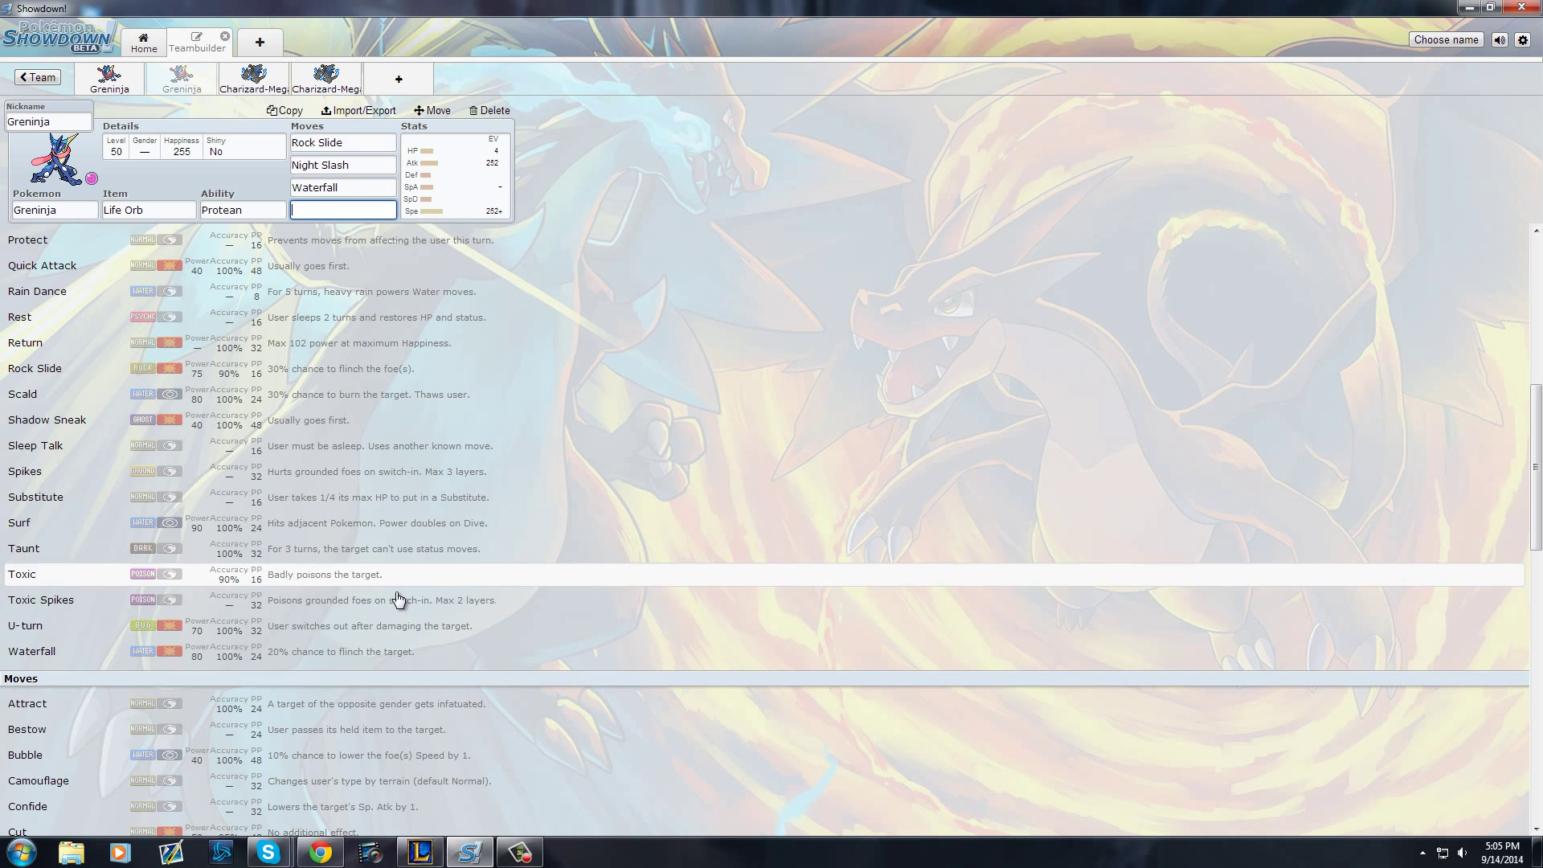
pyautogui.scroll(6, 400, 609)
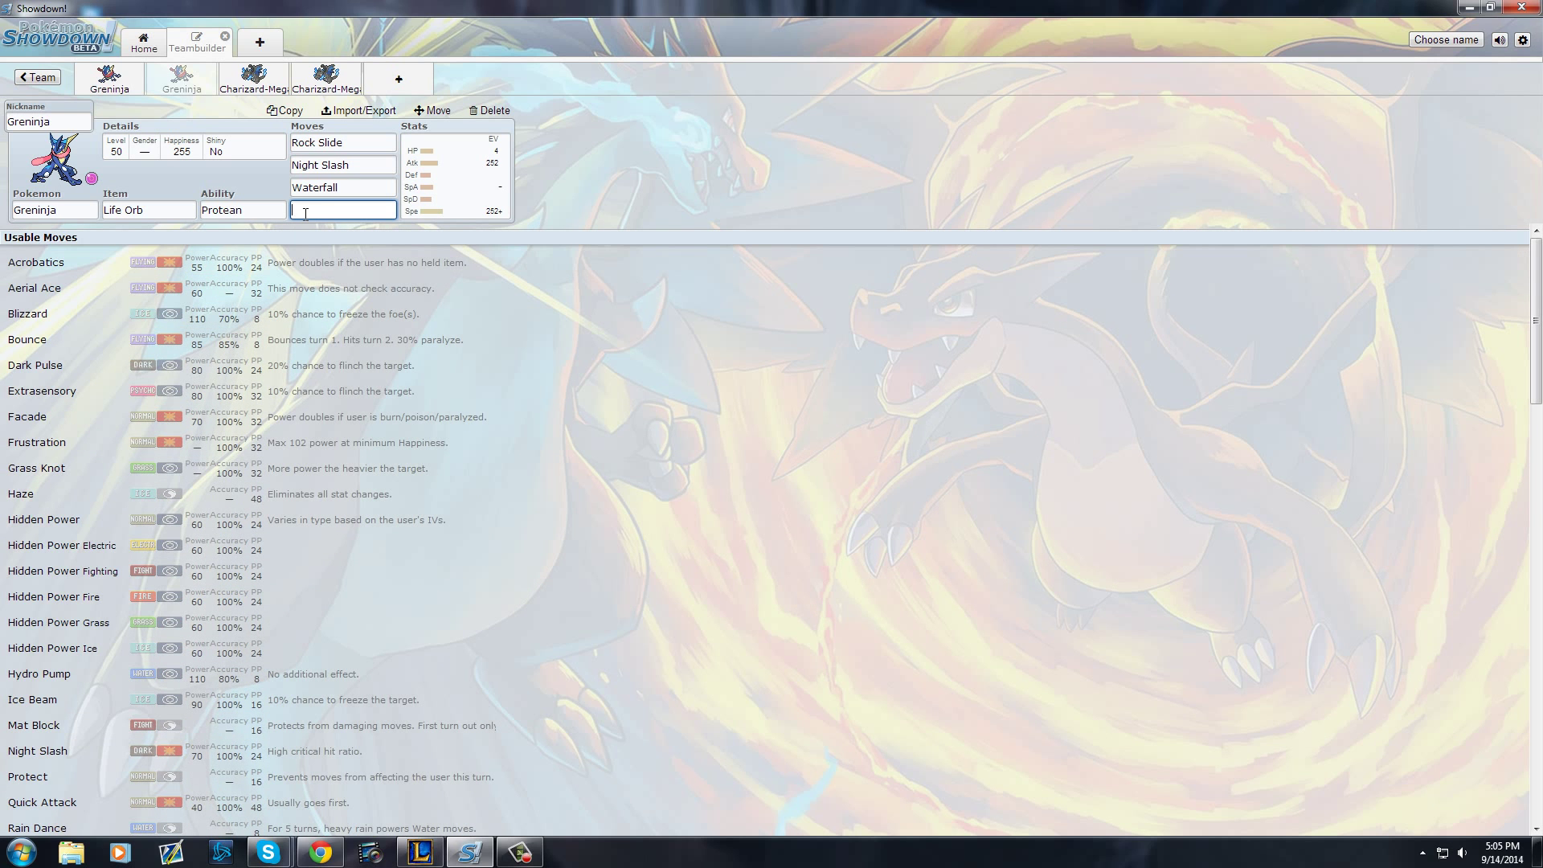
pyautogui.write('water')
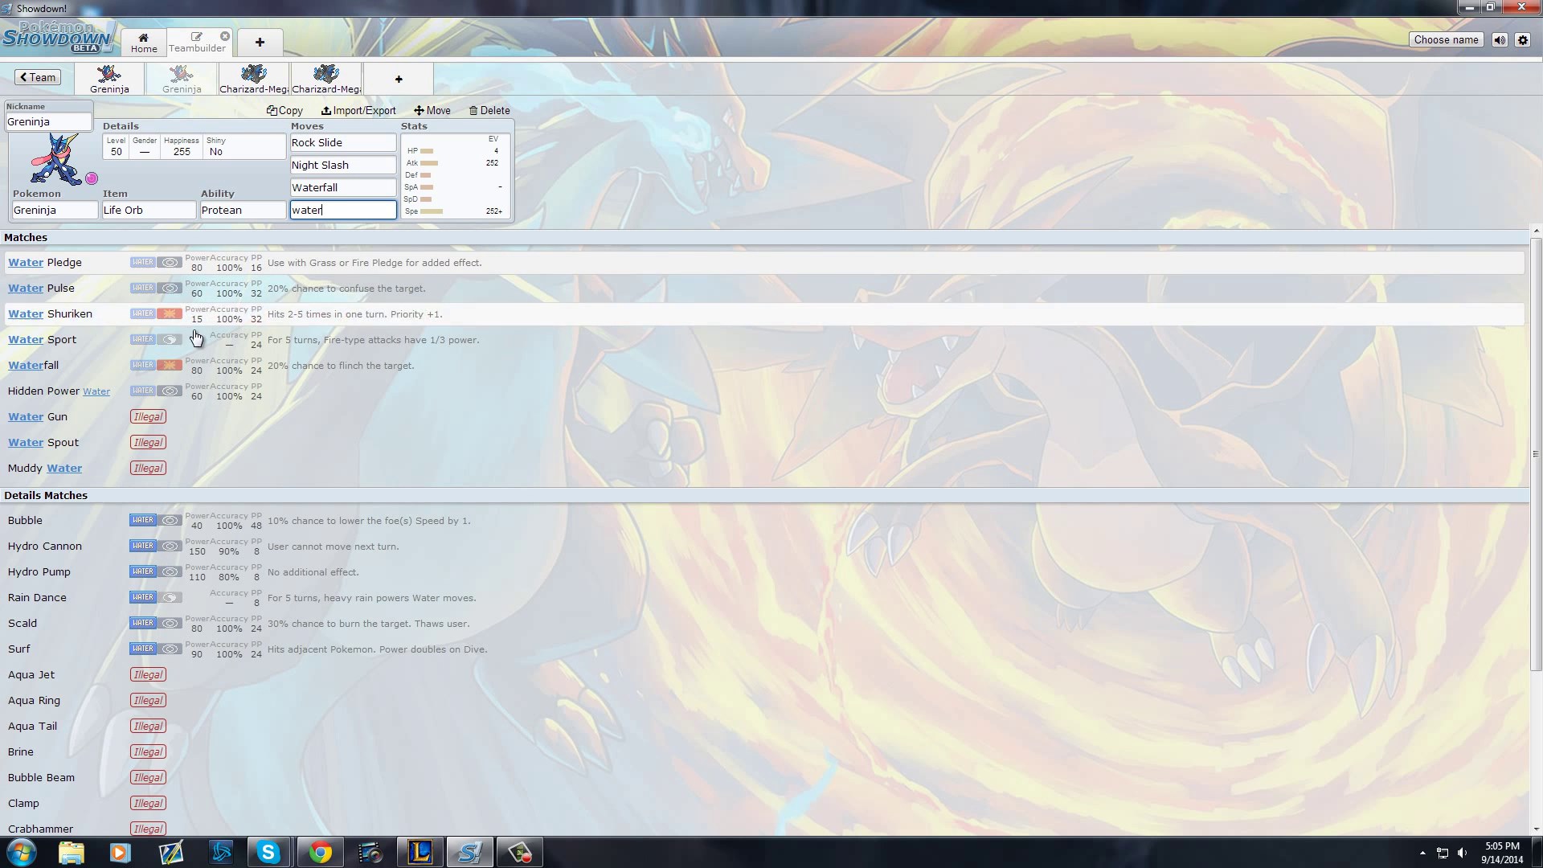
pyautogui.click(208, 315)
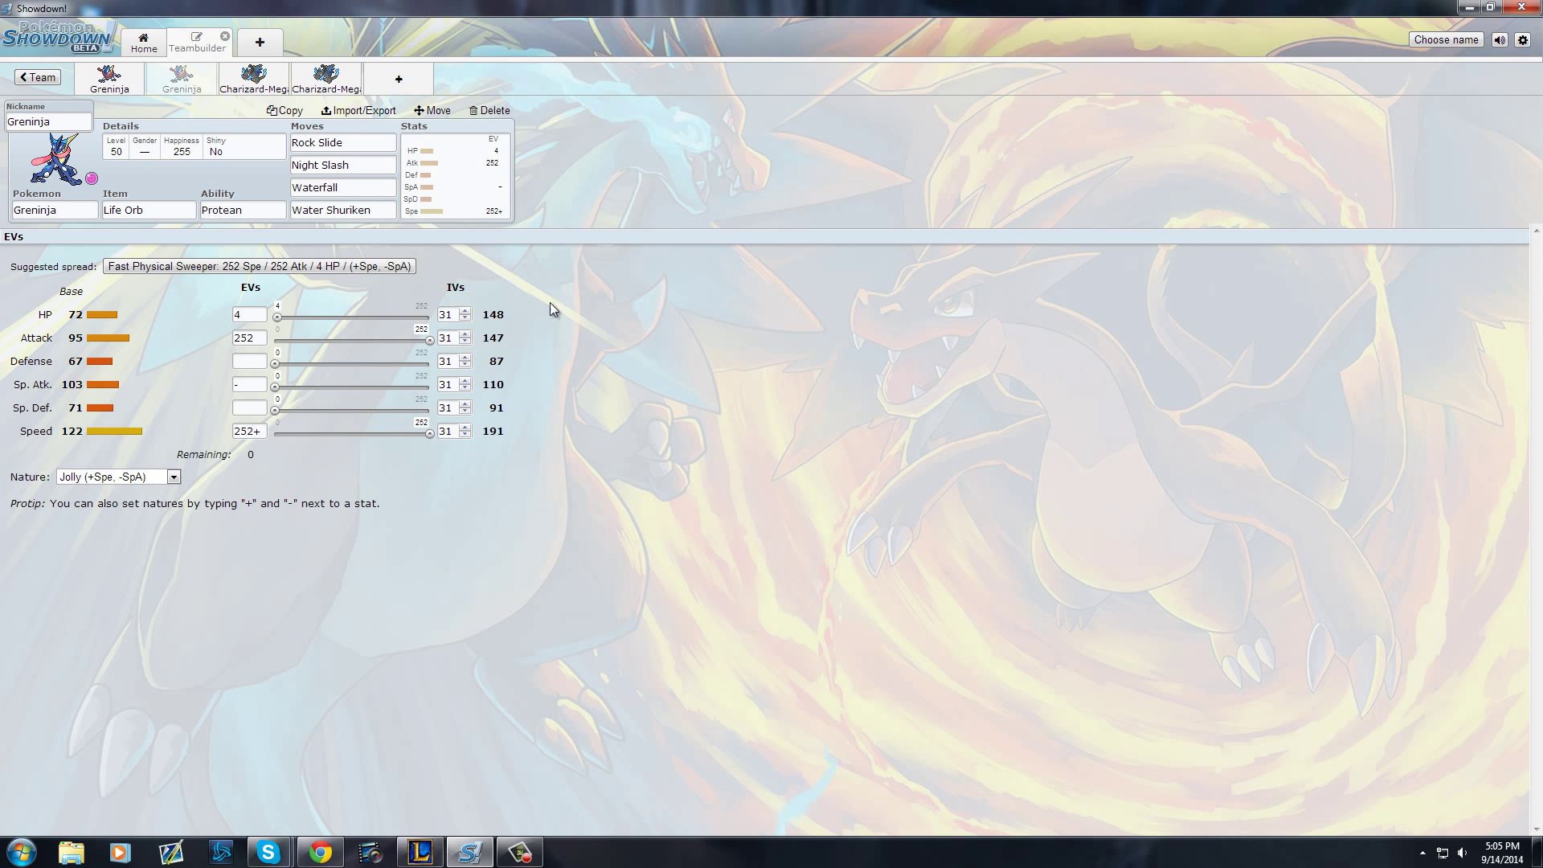
# Add a new Greninja to an empty team slot.
pyautogui.click(401, 84)
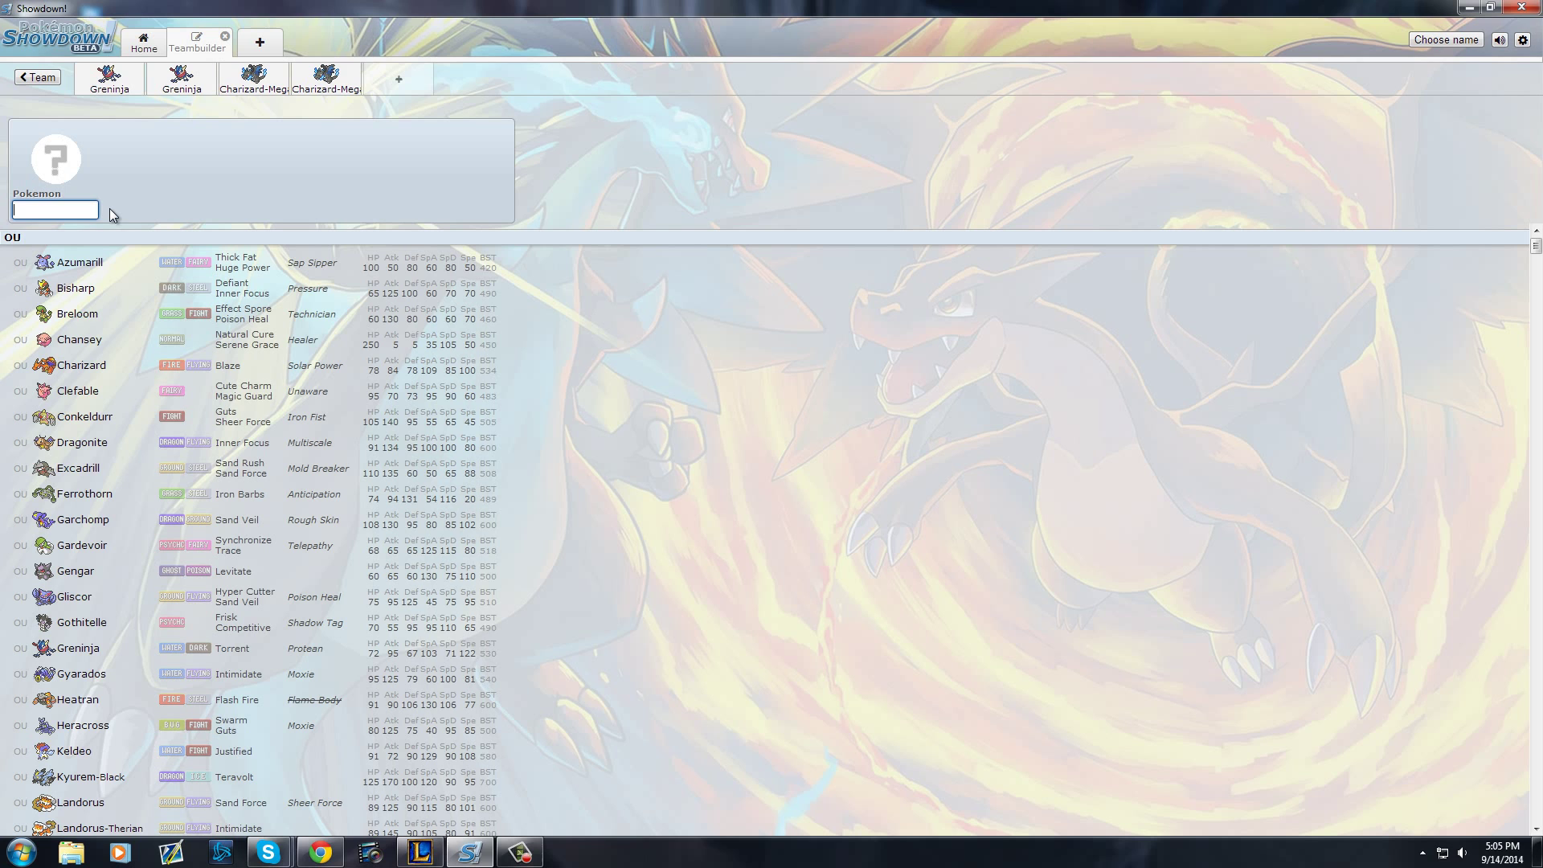
pyautogui.write('grenin')
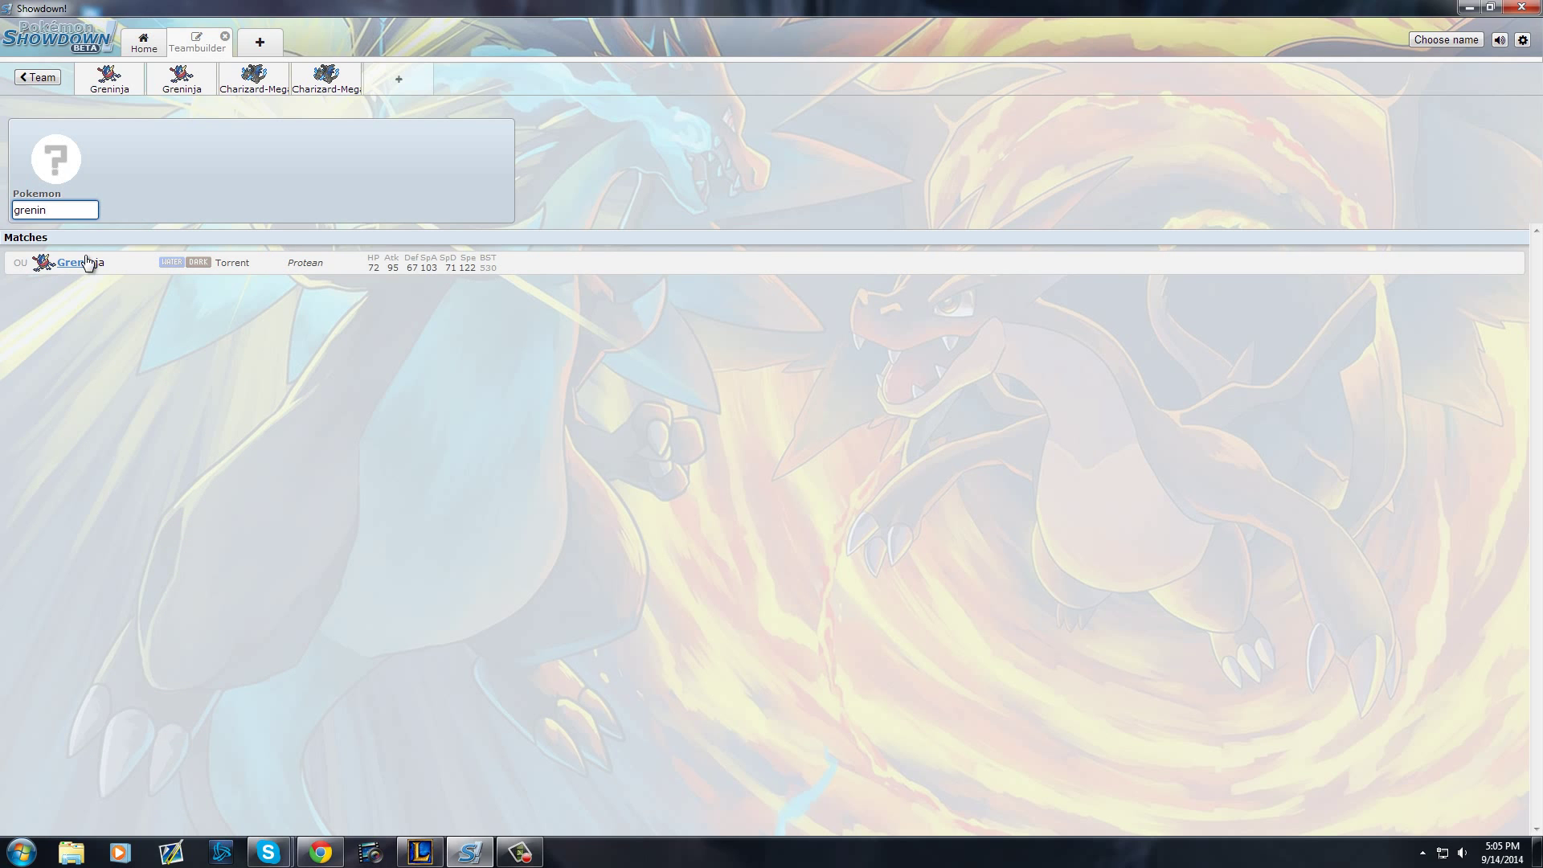
pyautogui.click(87, 263)
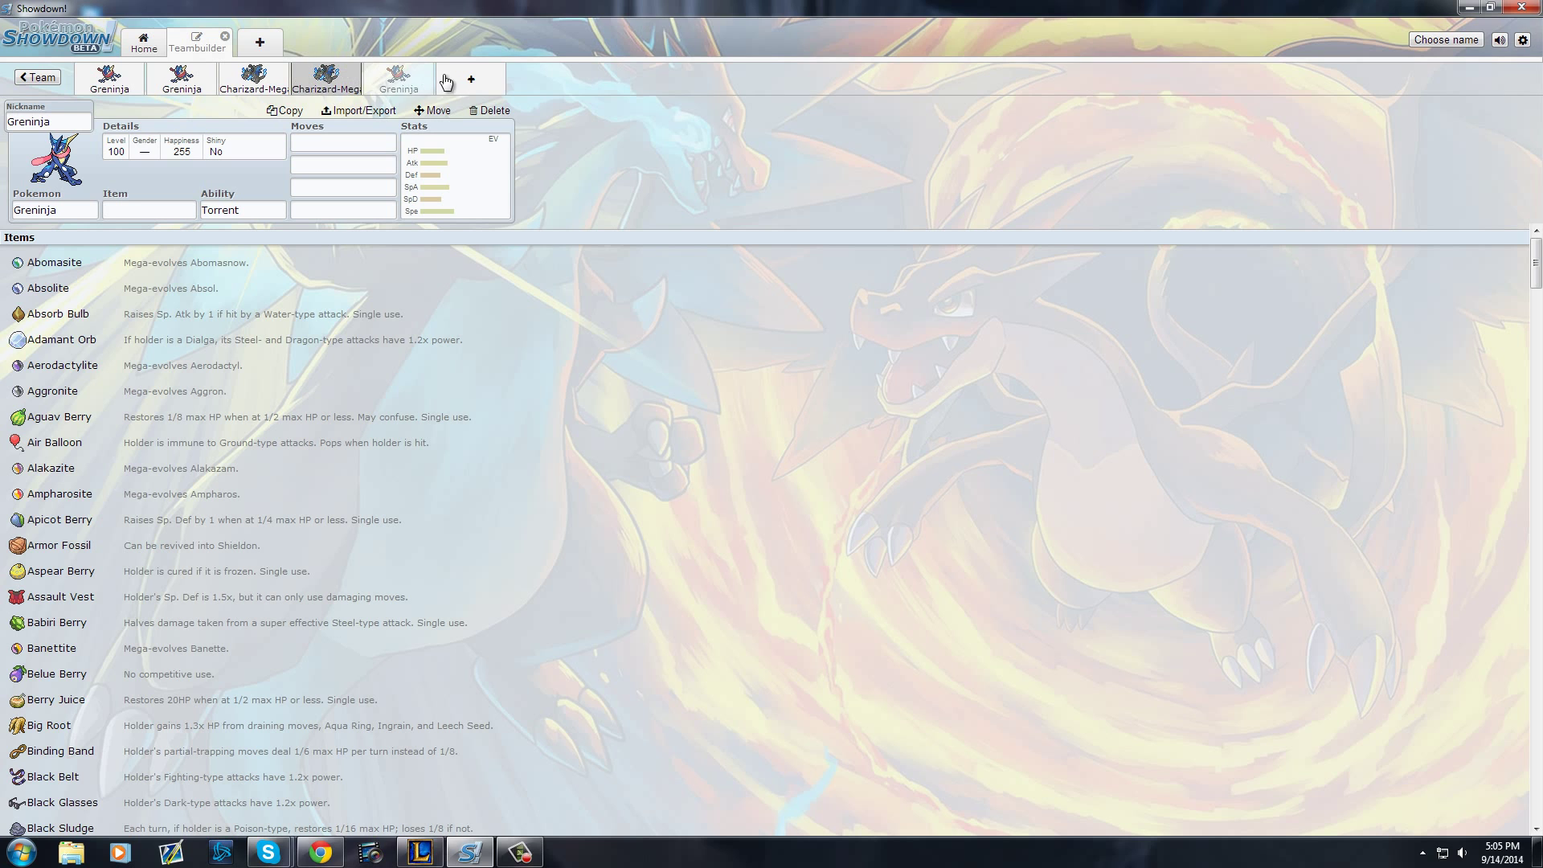
pyautogui.click(195, 82)
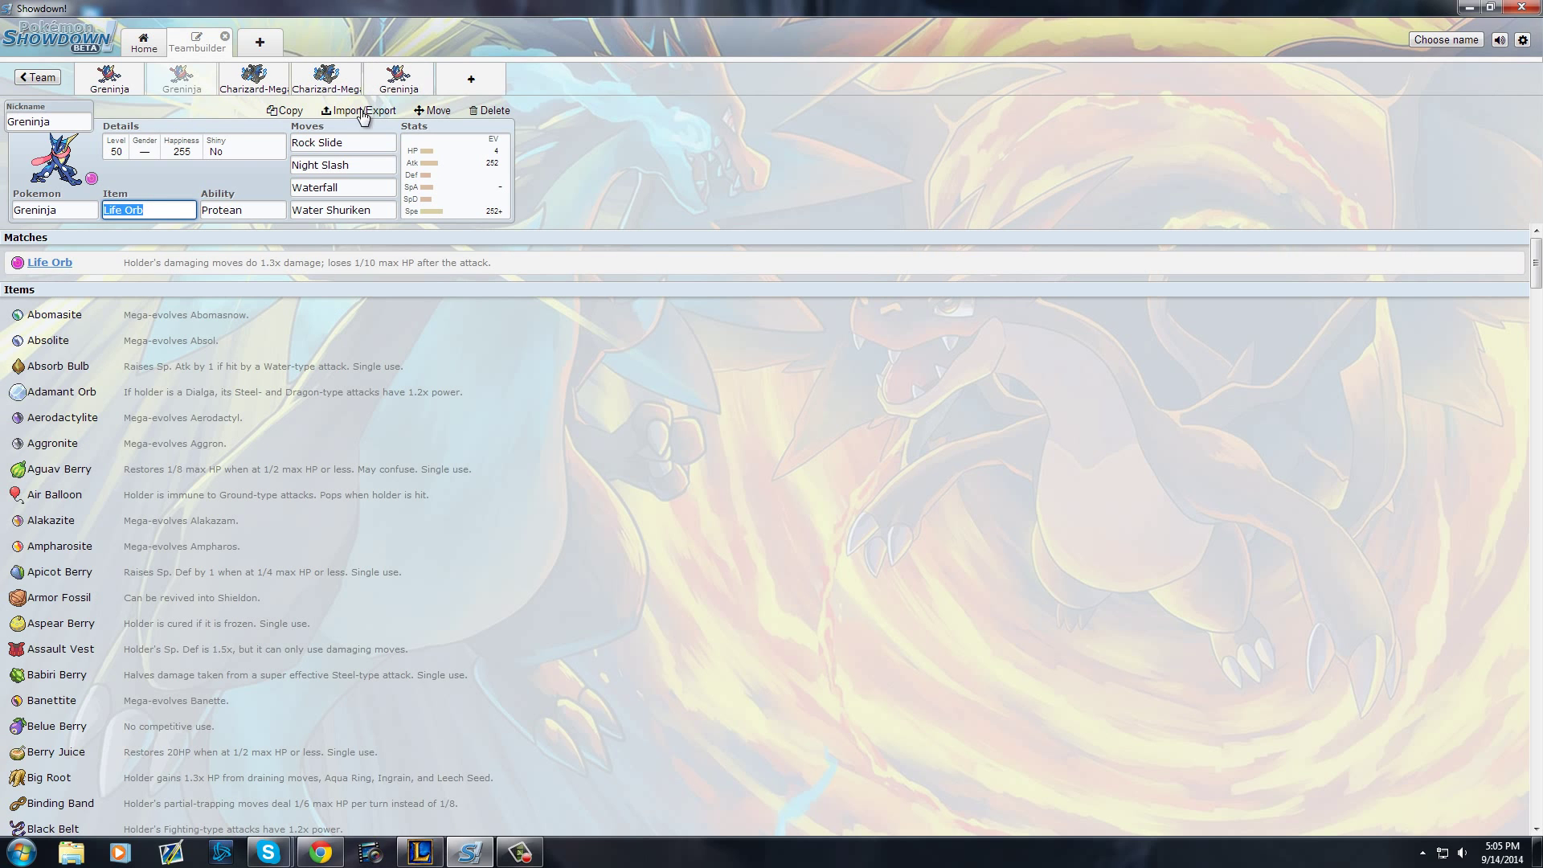
pyautogui.click(400, 88)
pyautogui.click(409, 173)
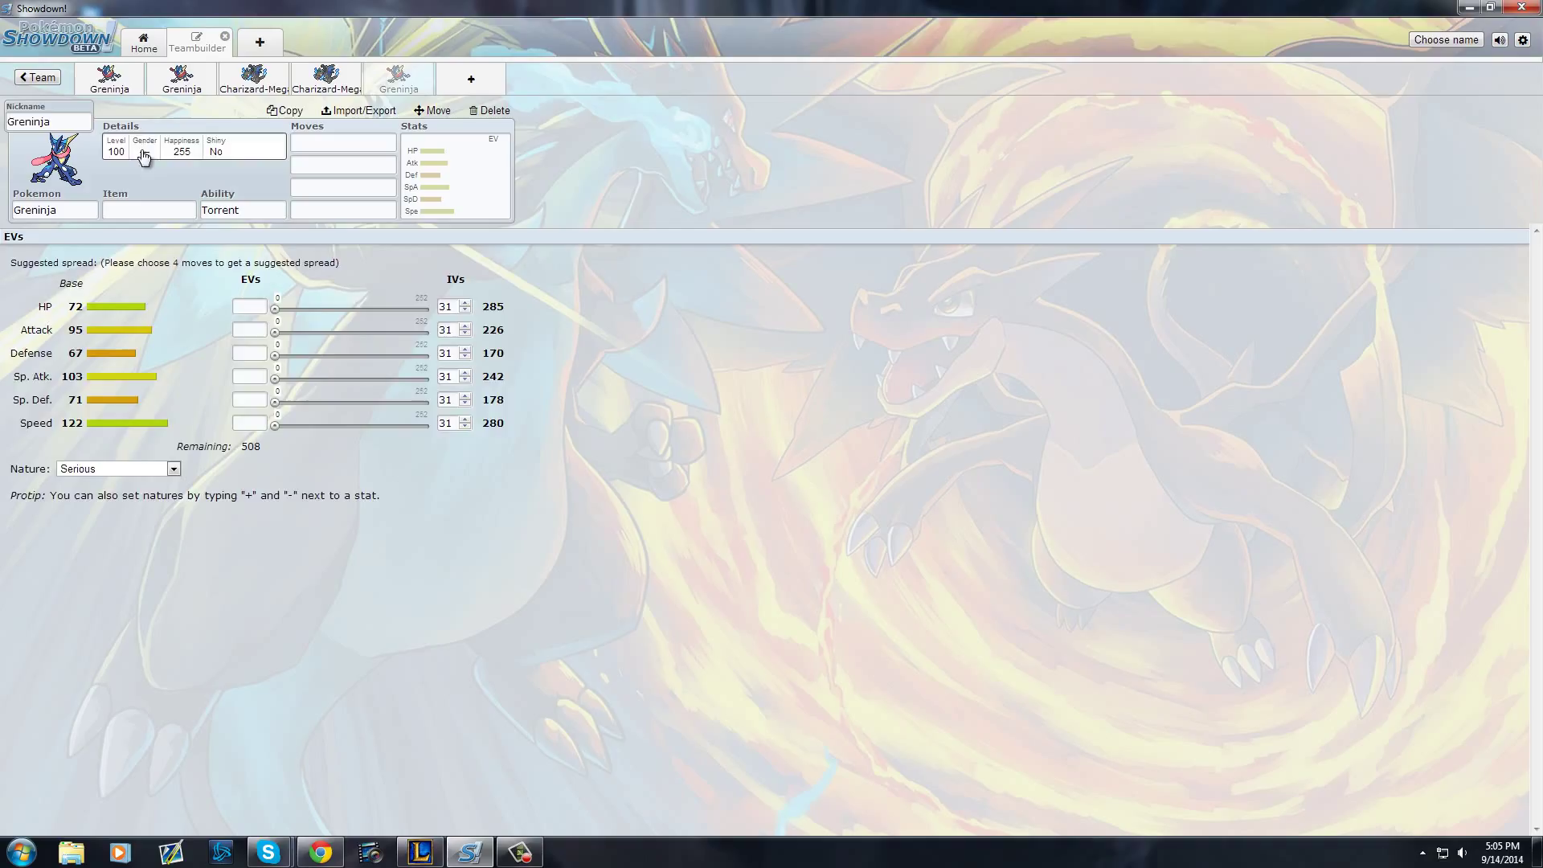
# Set the new Greninja to level 50 with the Protean ability.
pyautogui.click(136, 157)
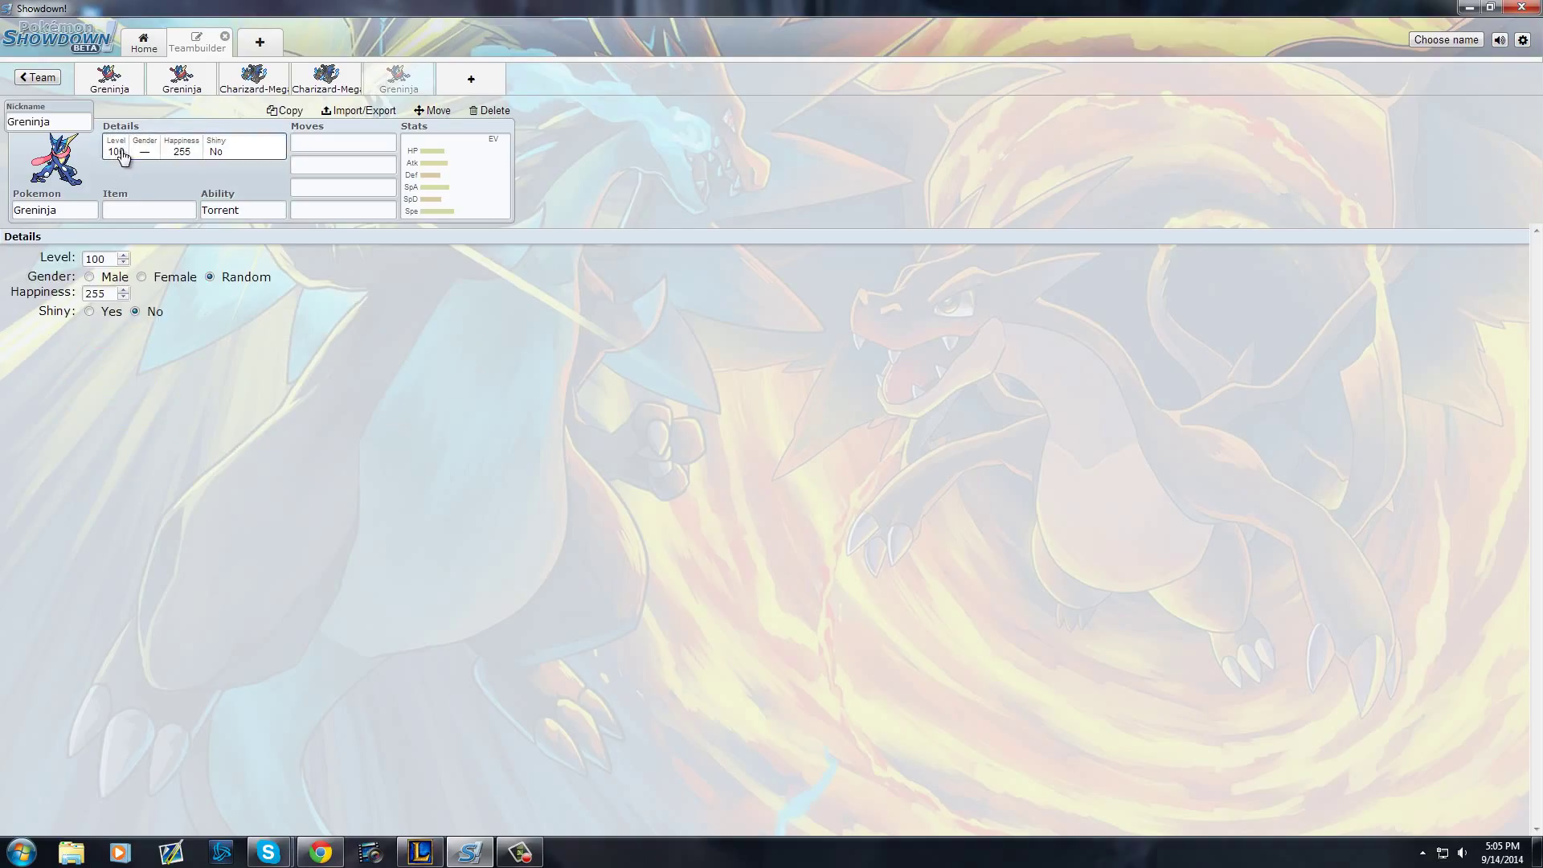
pyautogui.moveTo(121, 259); pyautogui.dragTo(3, 253)
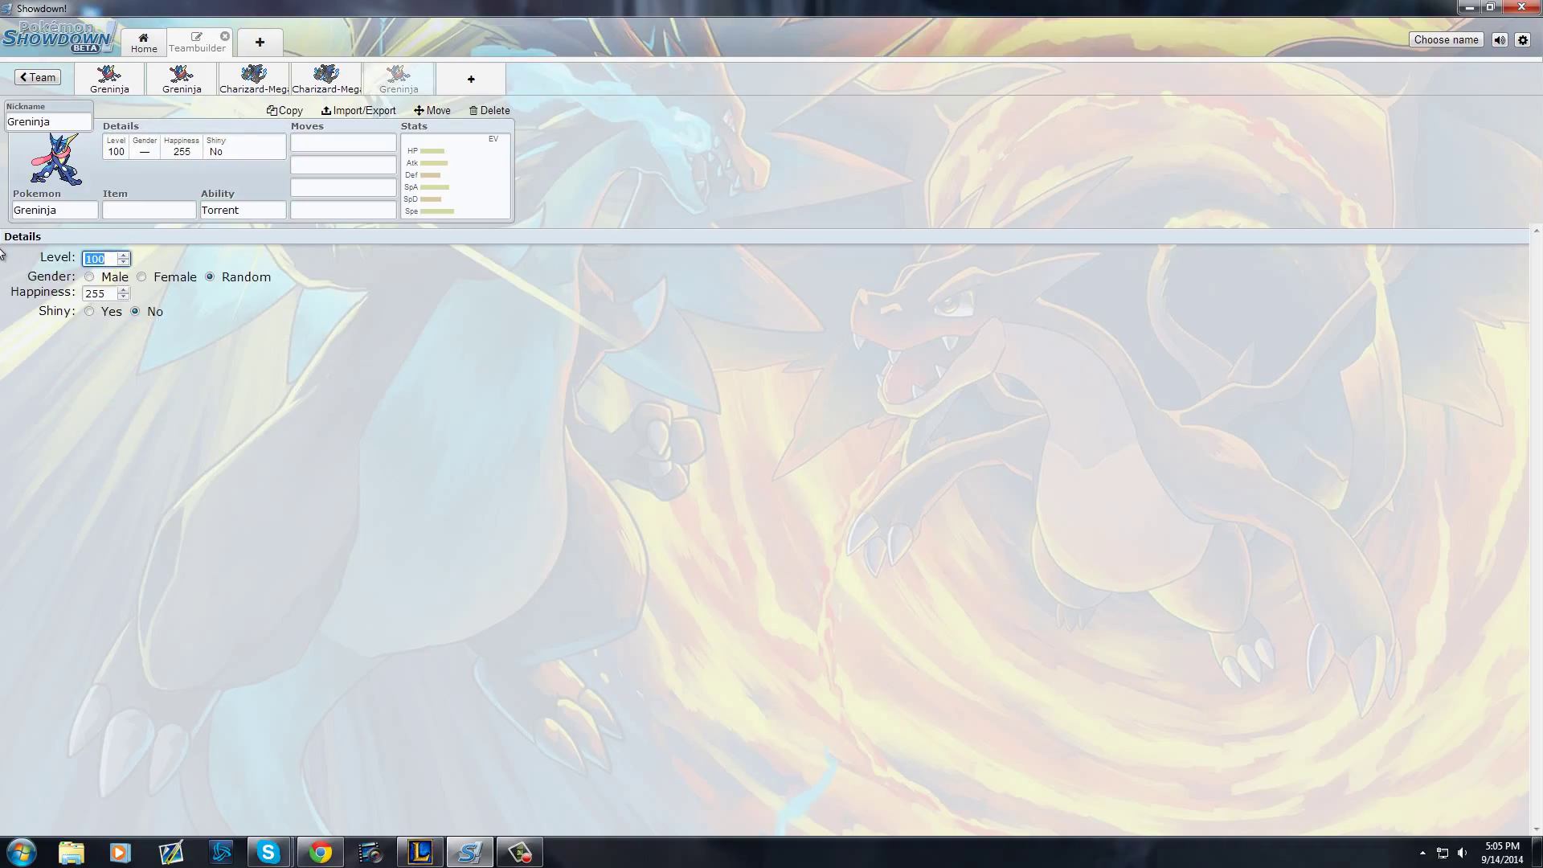
pyautogui.write('50')
pyautogui.click(135, 563)
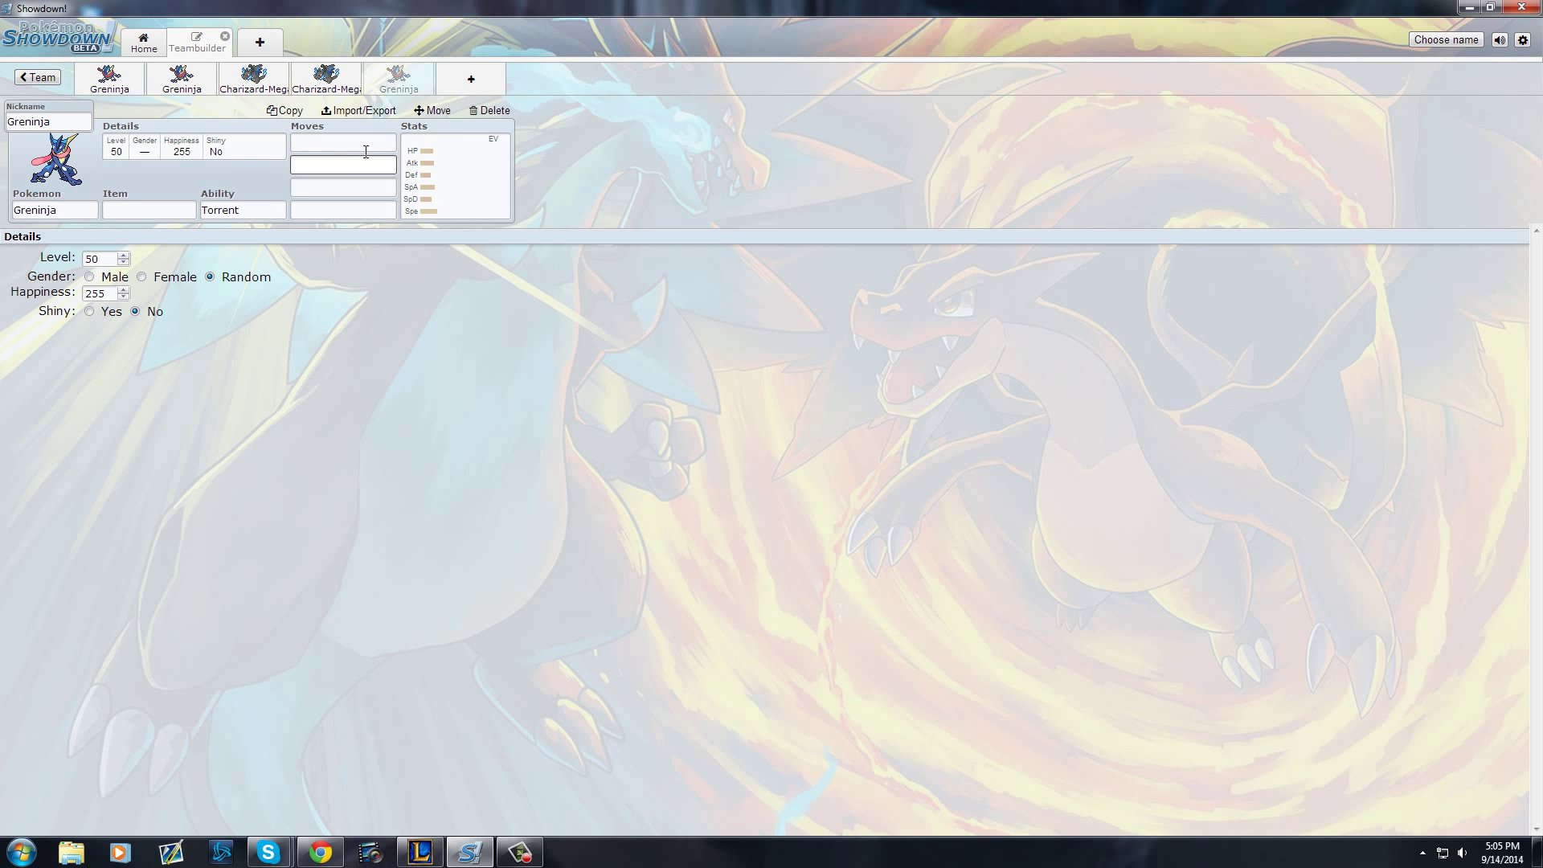
pyautogui.click(451, 193)
pyautogui.click(218, 210)
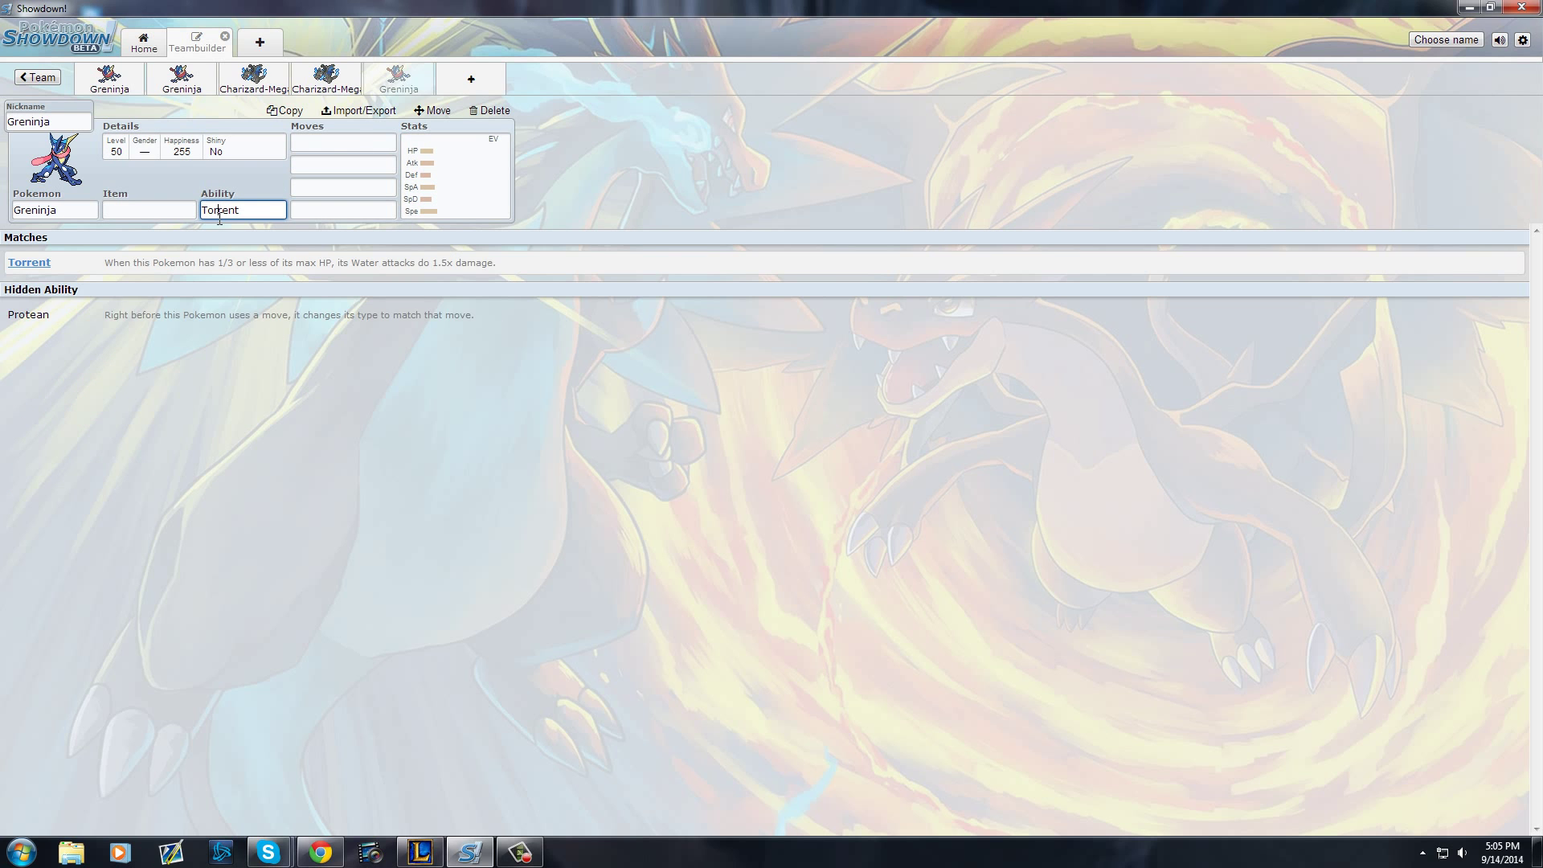
pyautogui.click(167, 319)
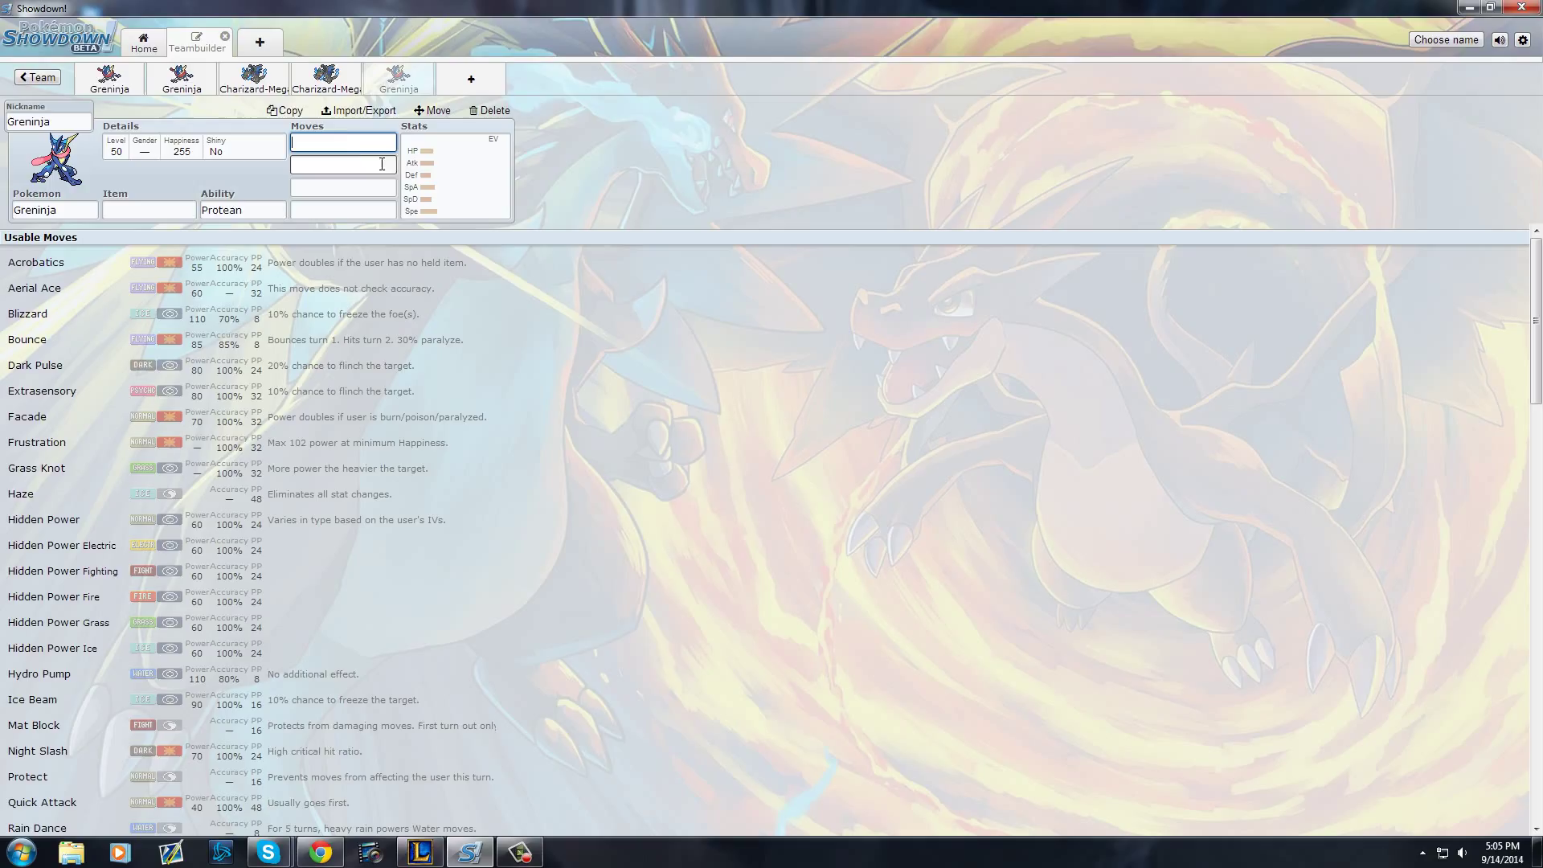
# Give it 252 Attack and 252 Speed EVs with a Jolly nature.
pyautogui.click(456, 186)
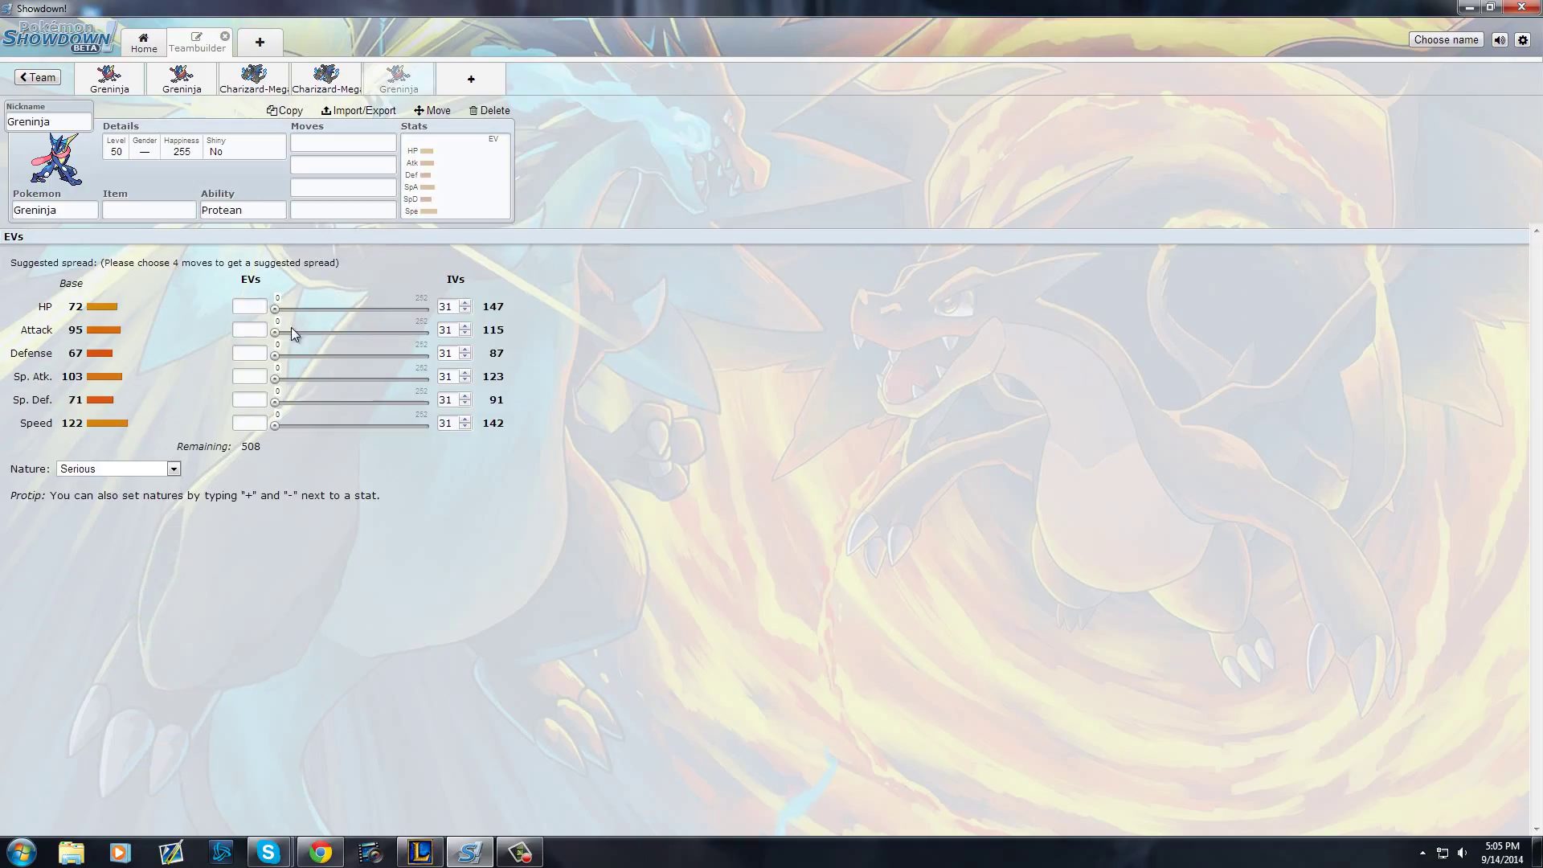
pyautogui.moveTo(274, 332); pyautogui.dragTo(430, 332)
pyautogui.moveTo(279, 426); pyautogui.dragTo(530, 433)
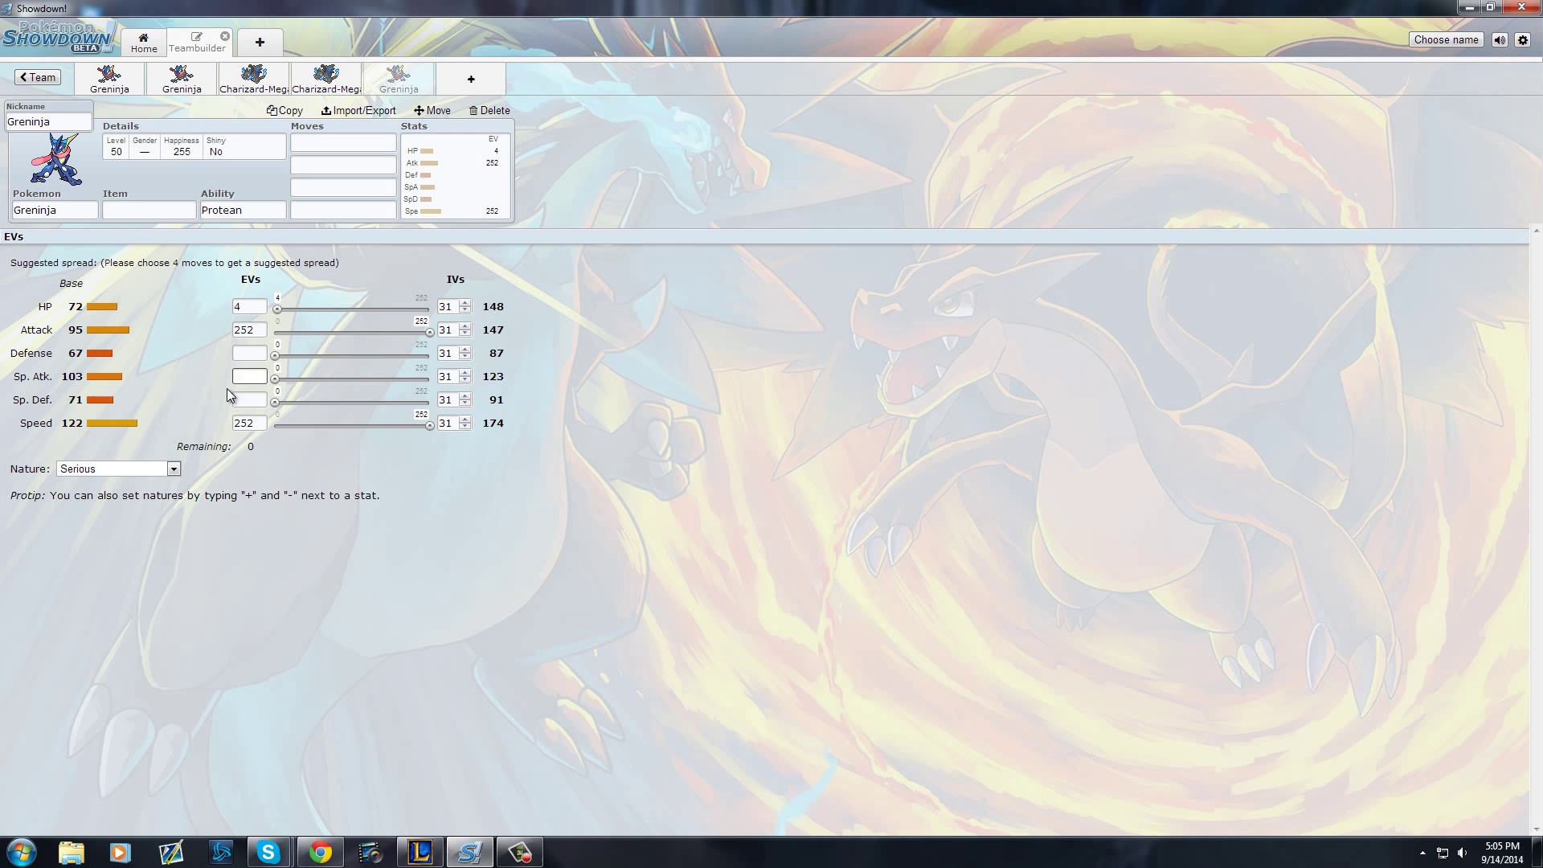
pyautogui.click(172, 468)
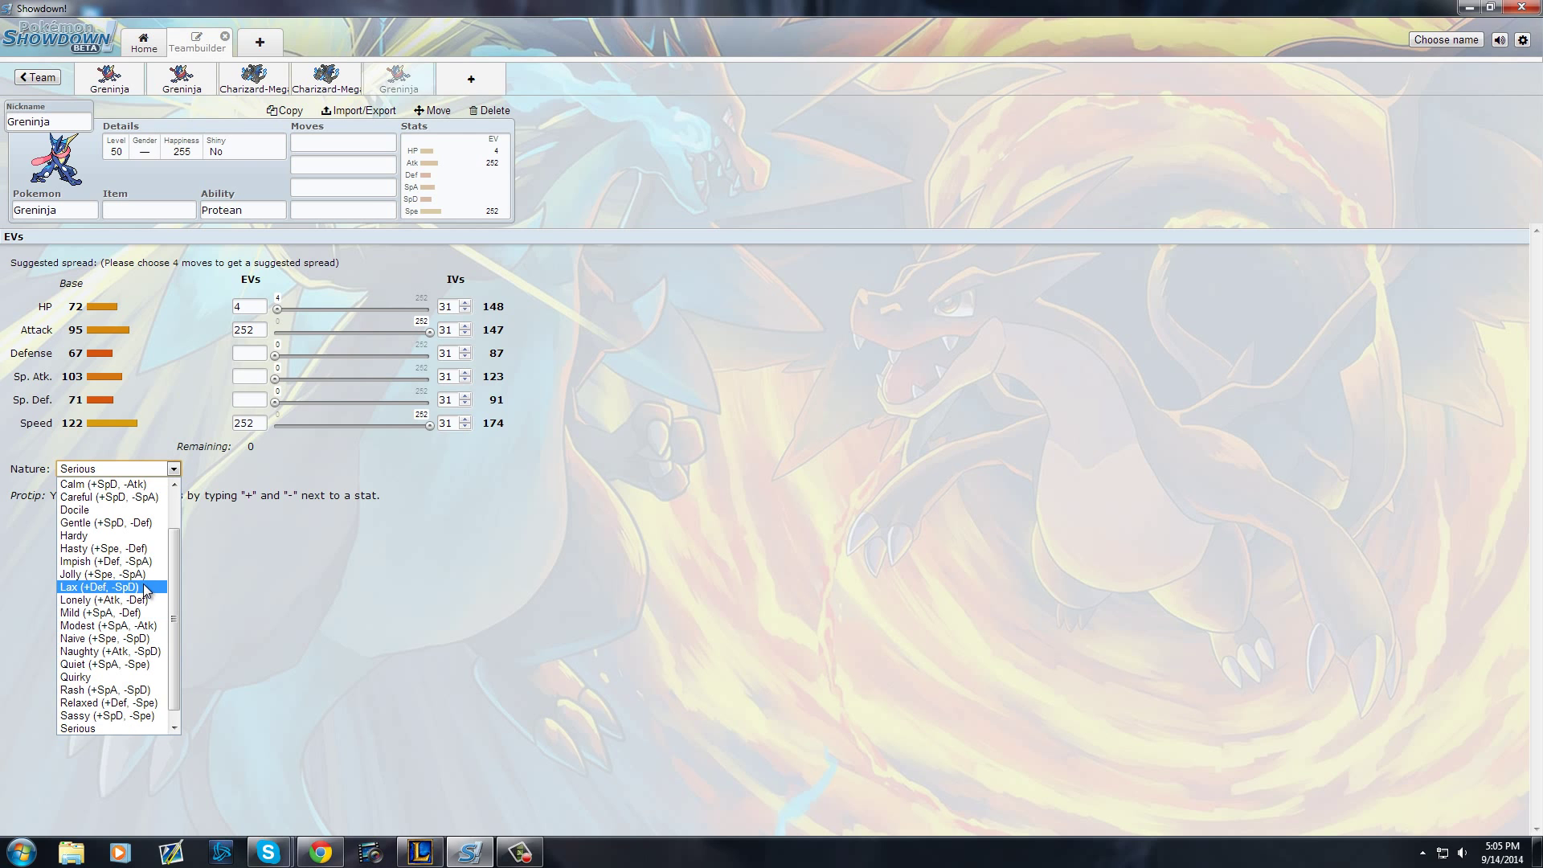
pyautogui.click(113, 574)
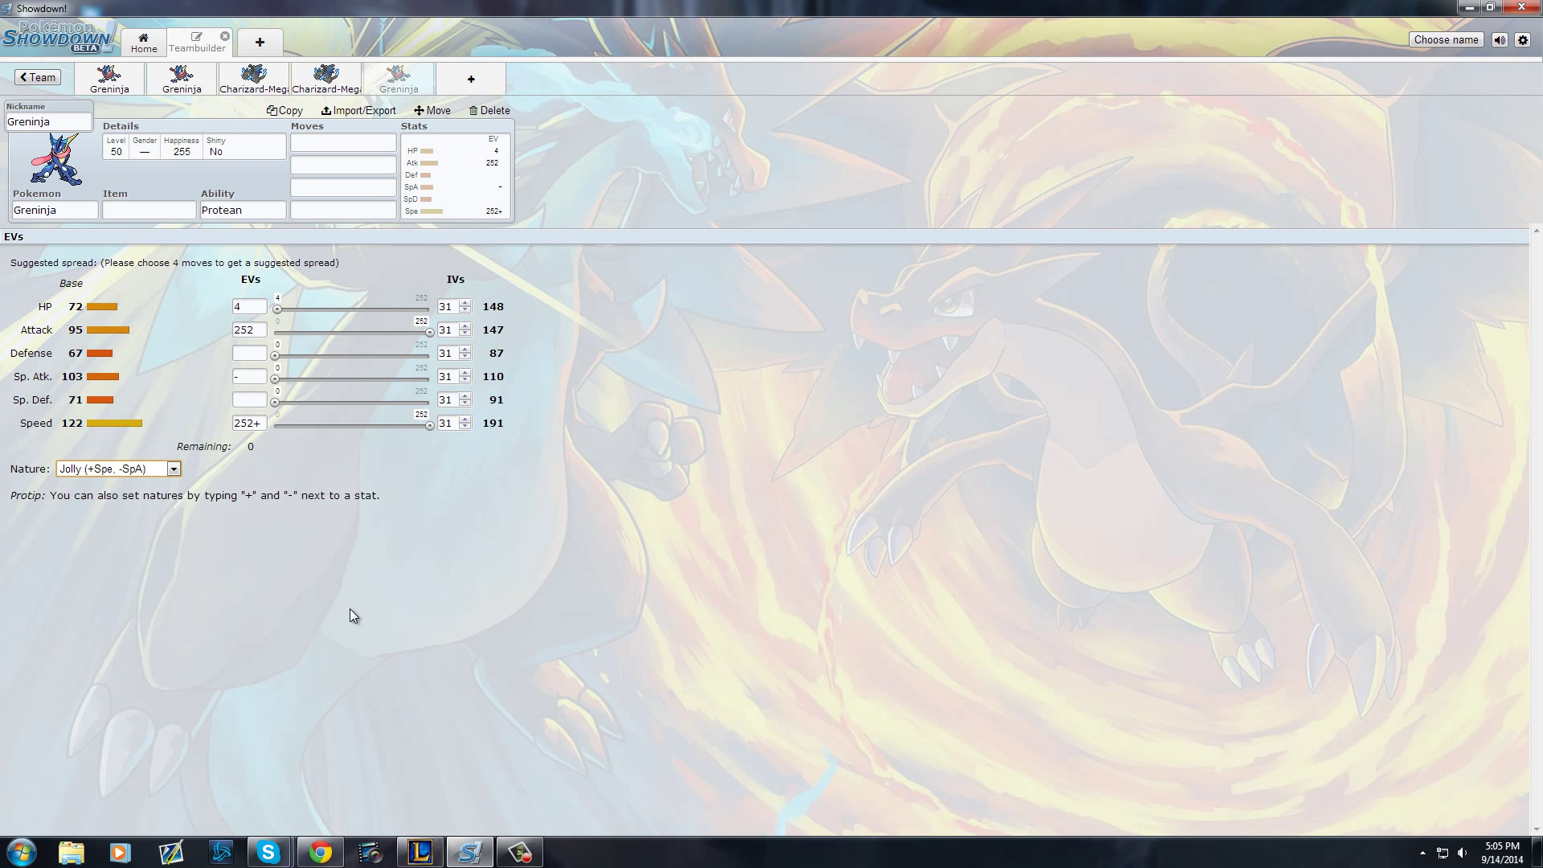
pyautogui.click(152, 210)
# Give the new Greninja Fling as its first move and King's Rock as its item.
pyautogui.click(321, 145)
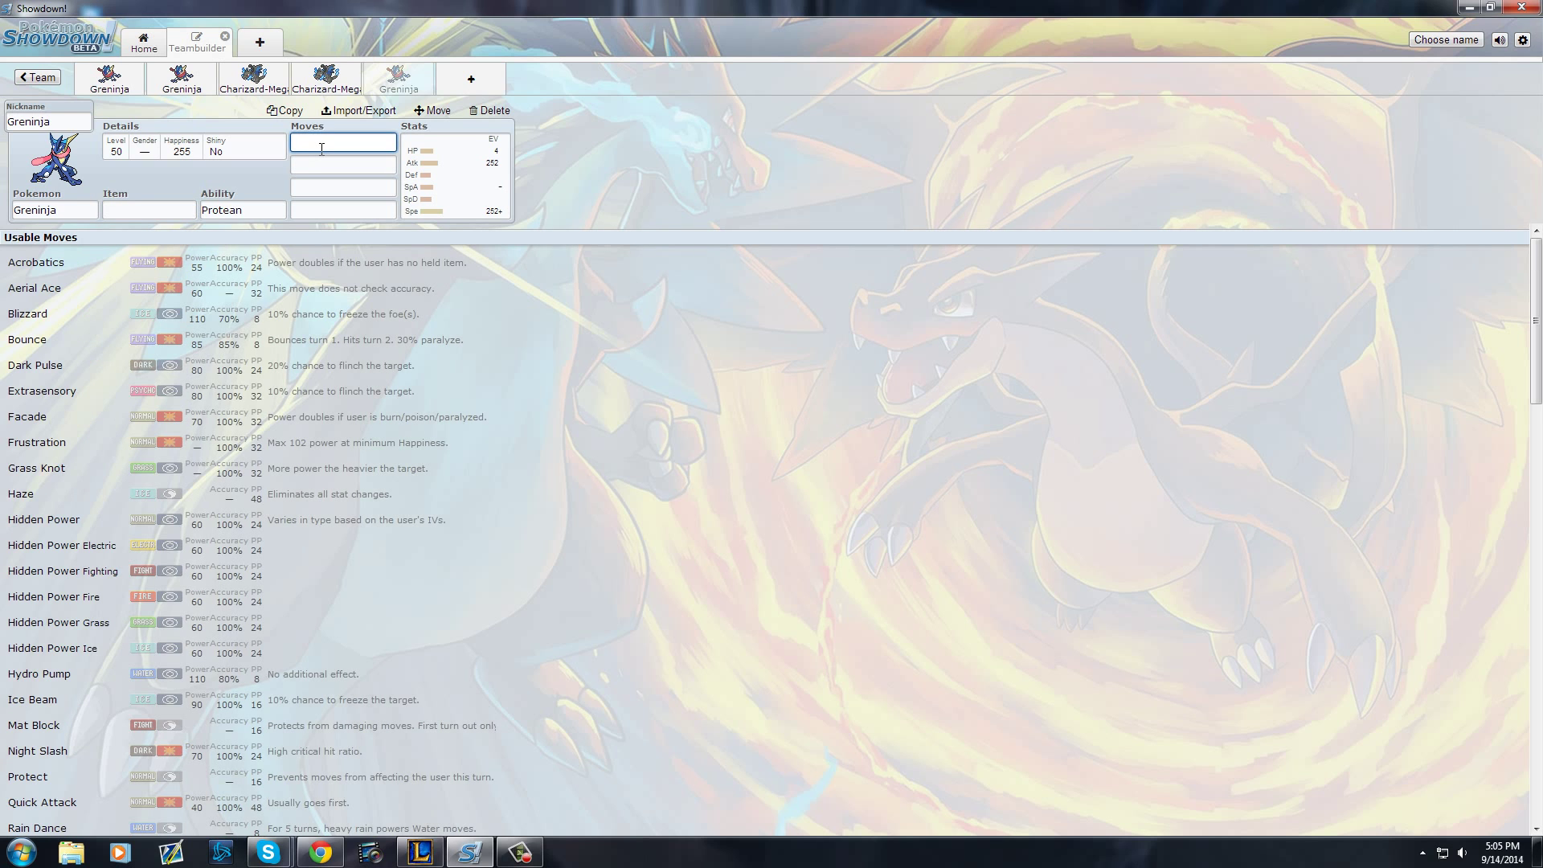
pyautogui.write('fling')
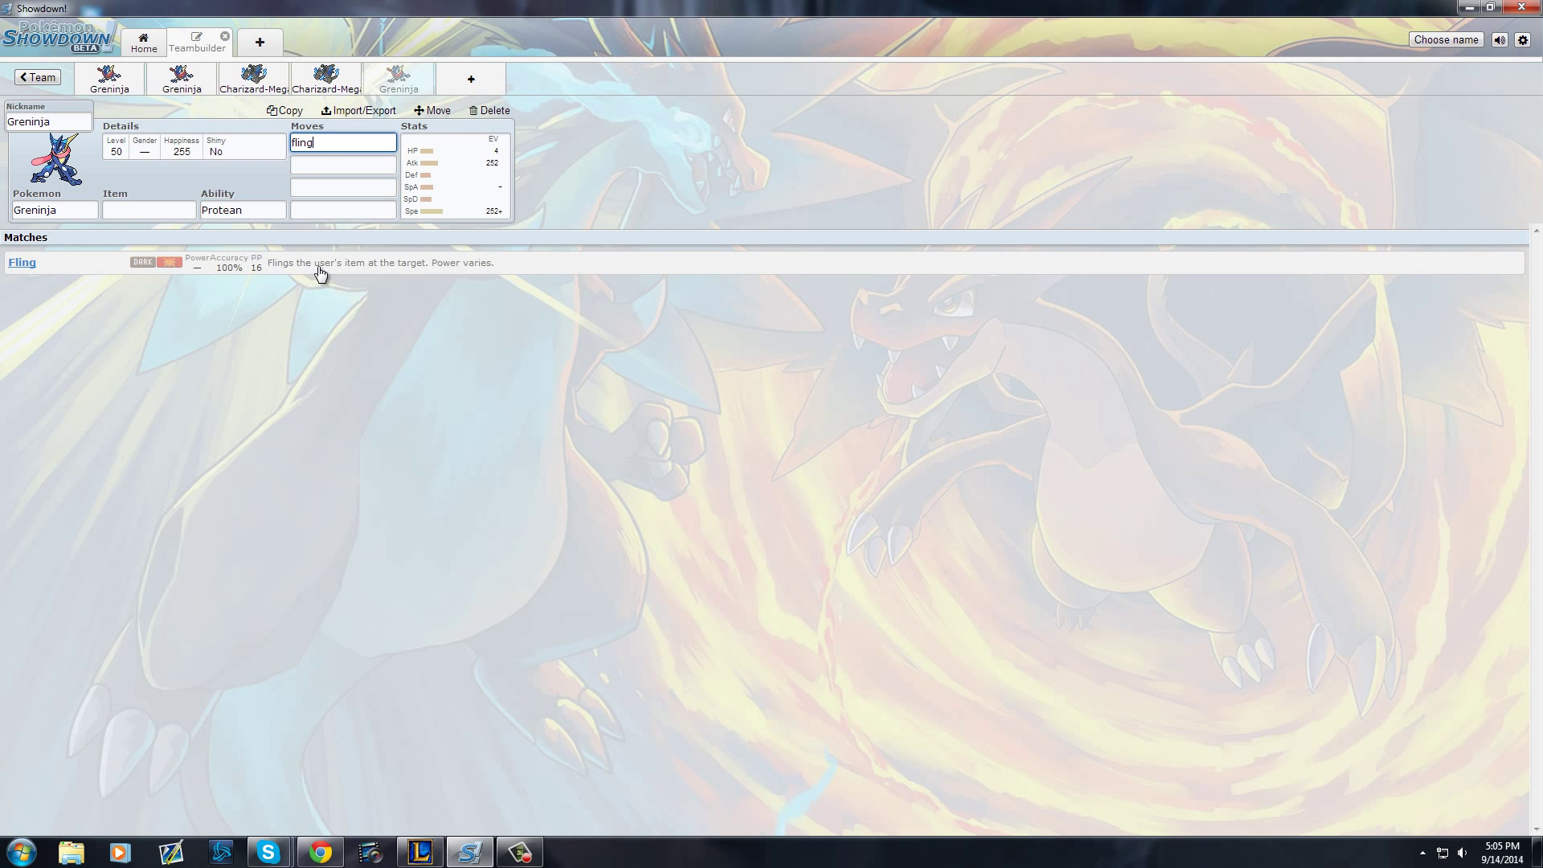
pyautogui.click(315, 266)
pyautogui.click(173, 209)
pyautogui.write('king')
pyautogui.click(214, 270)
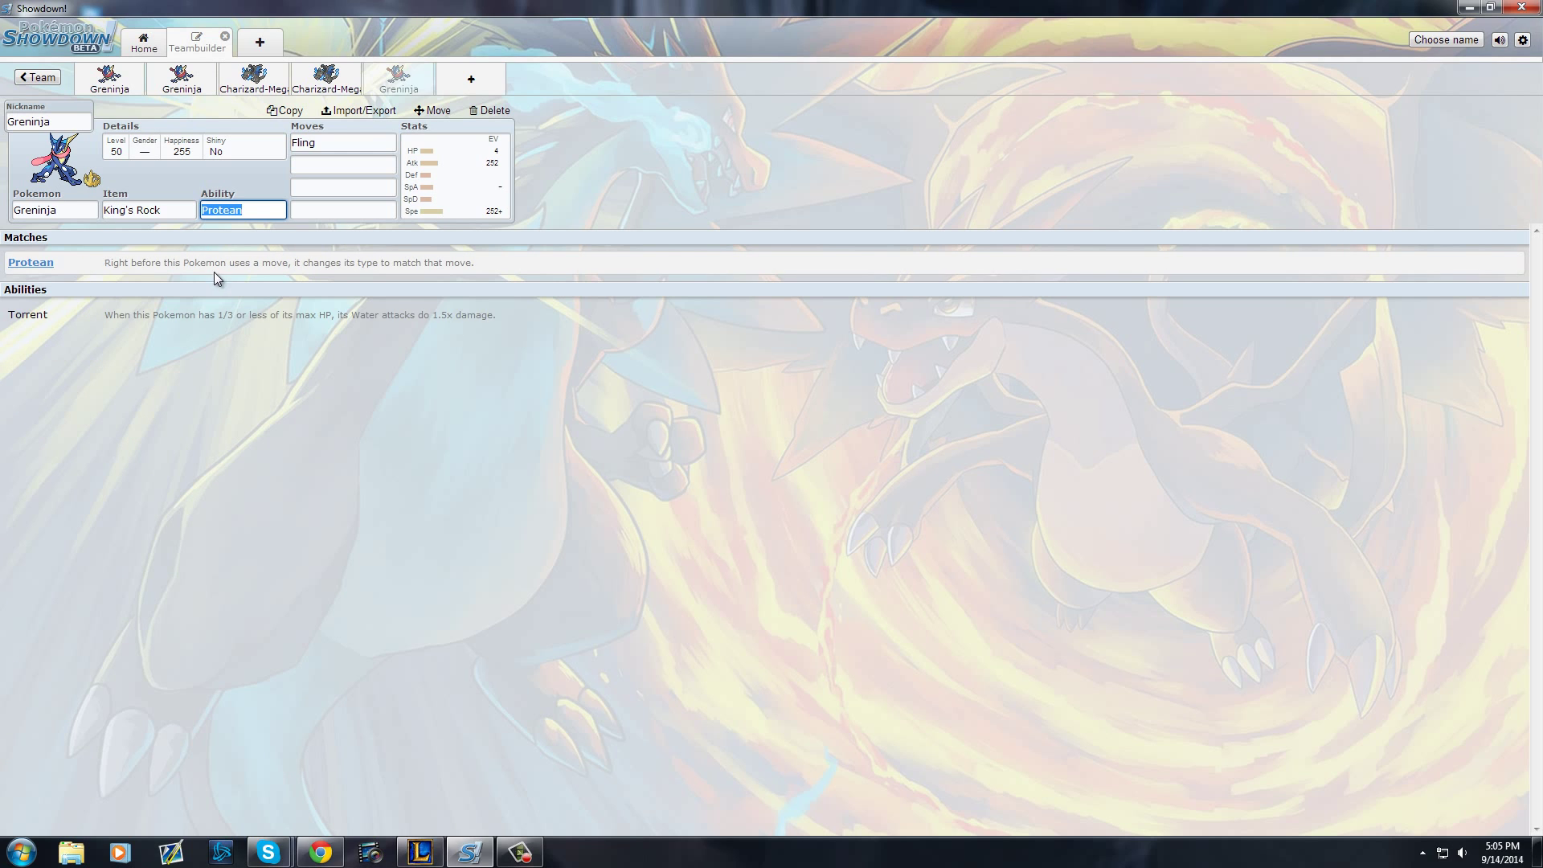
# Add Acrobatics as its second move.
pyautogui.click(350, 164)
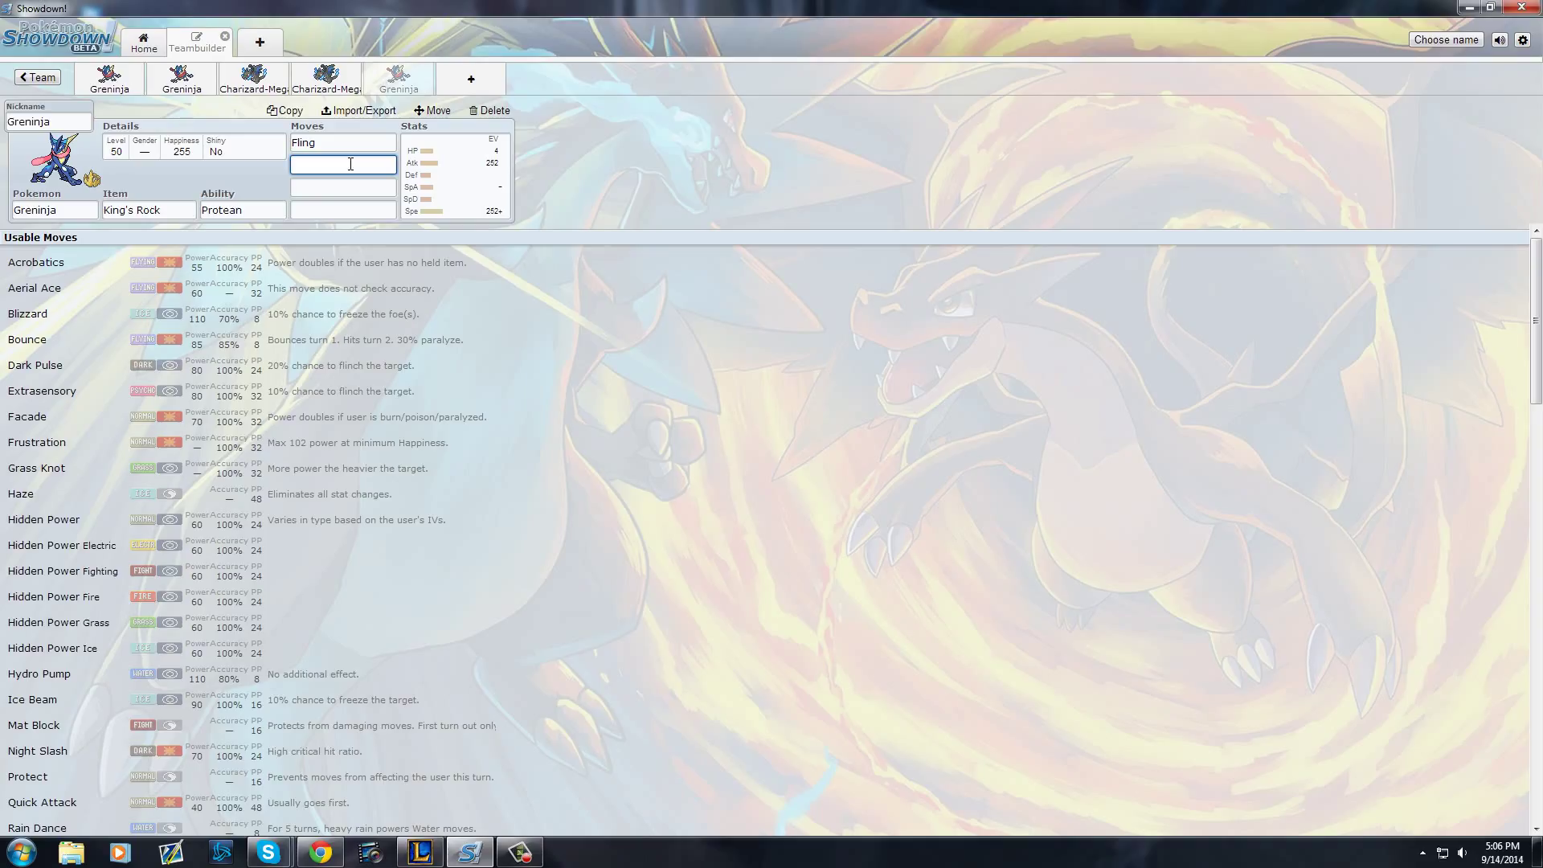
pyautogui.click(273, 275)
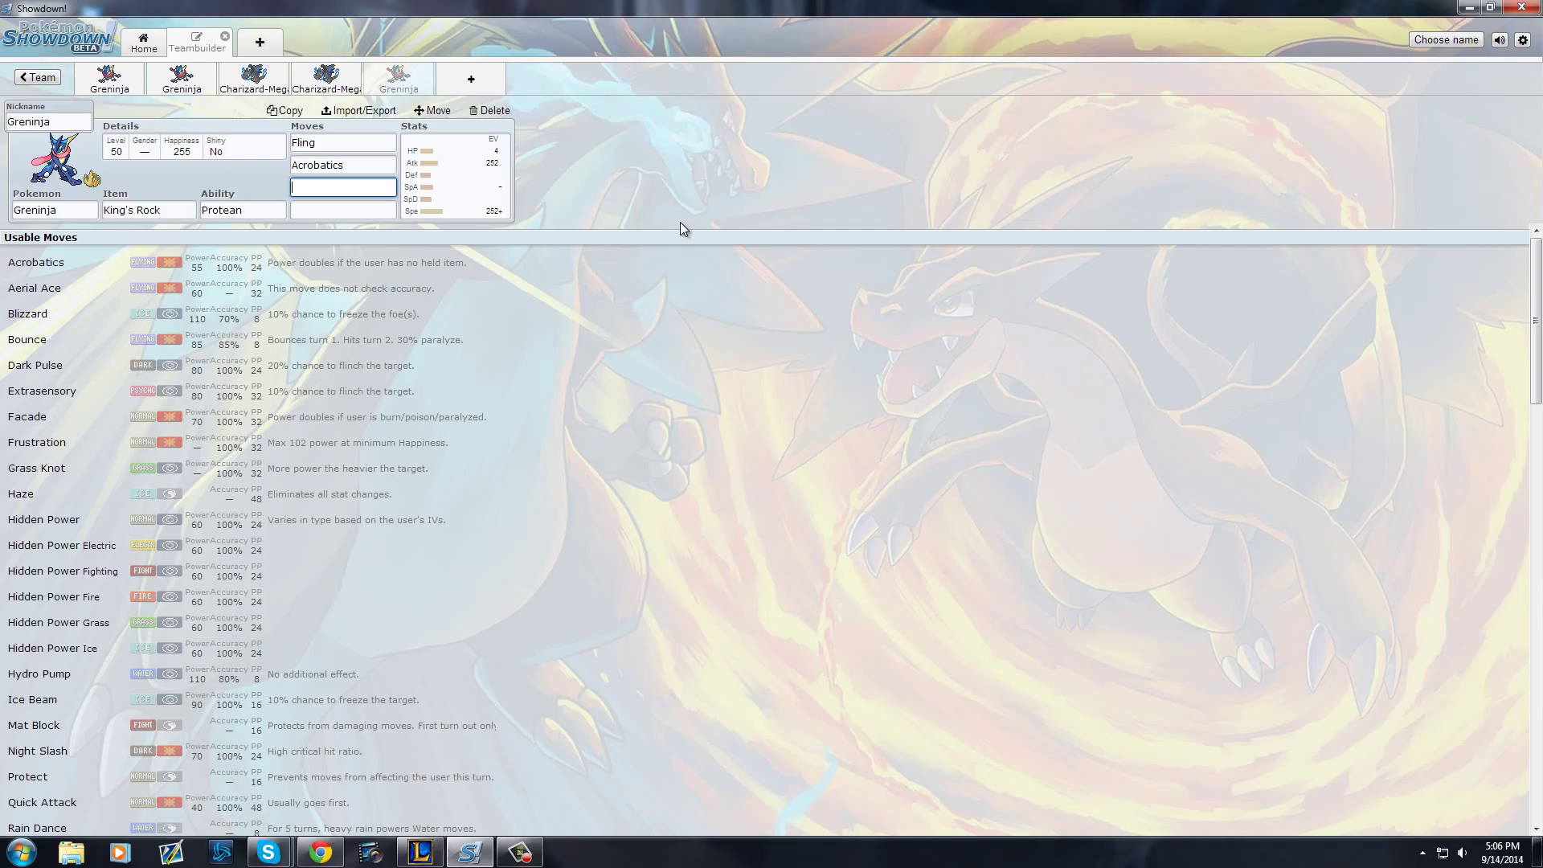
pyautogui.write('ma')
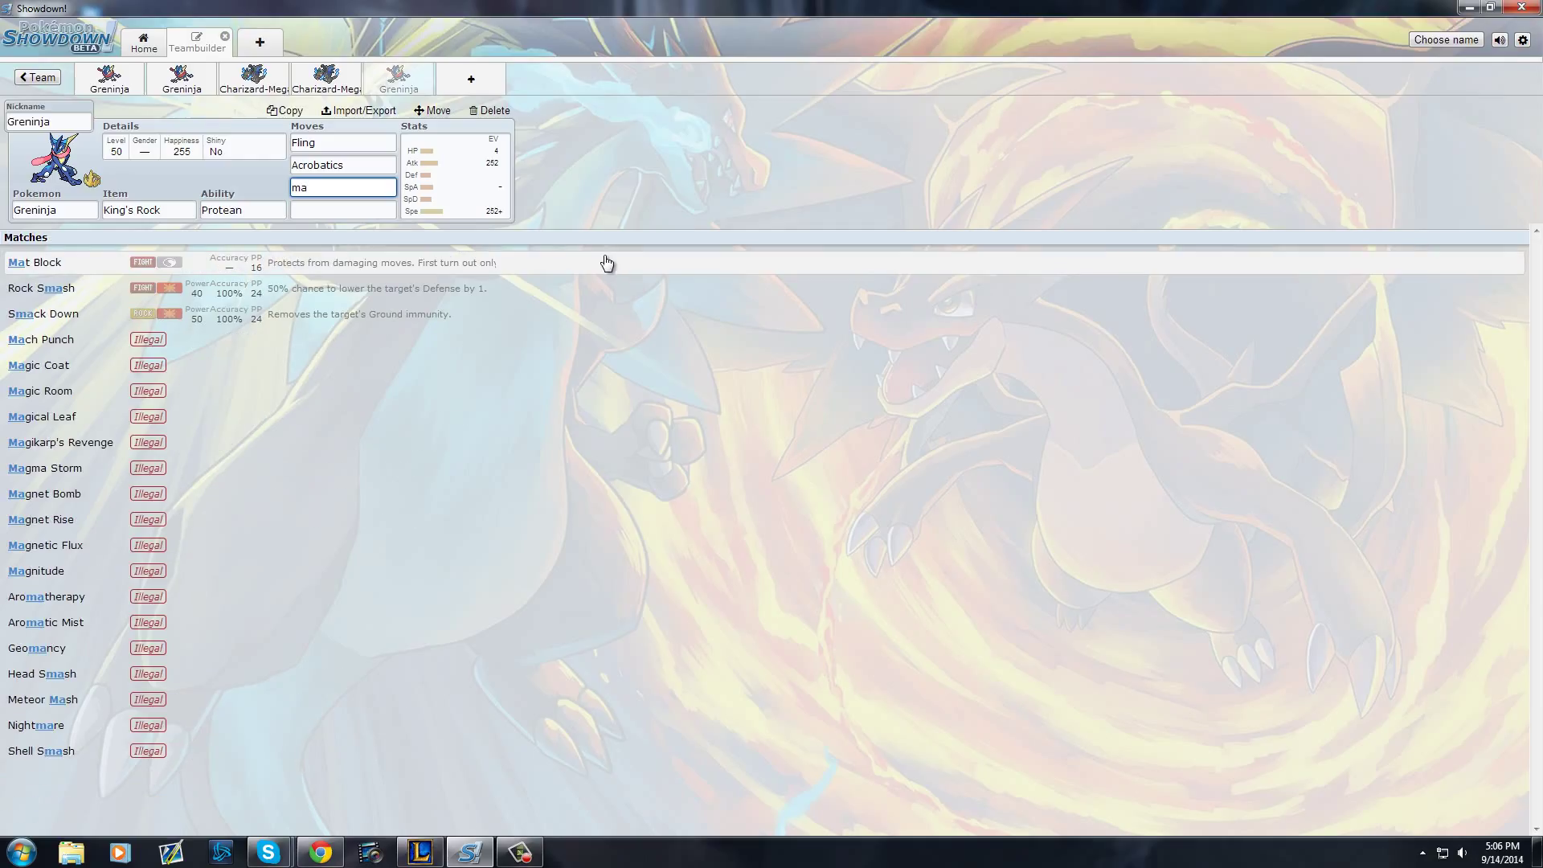
pyautogui.press('BackSpace')
pyautogui.press('BackSpace')
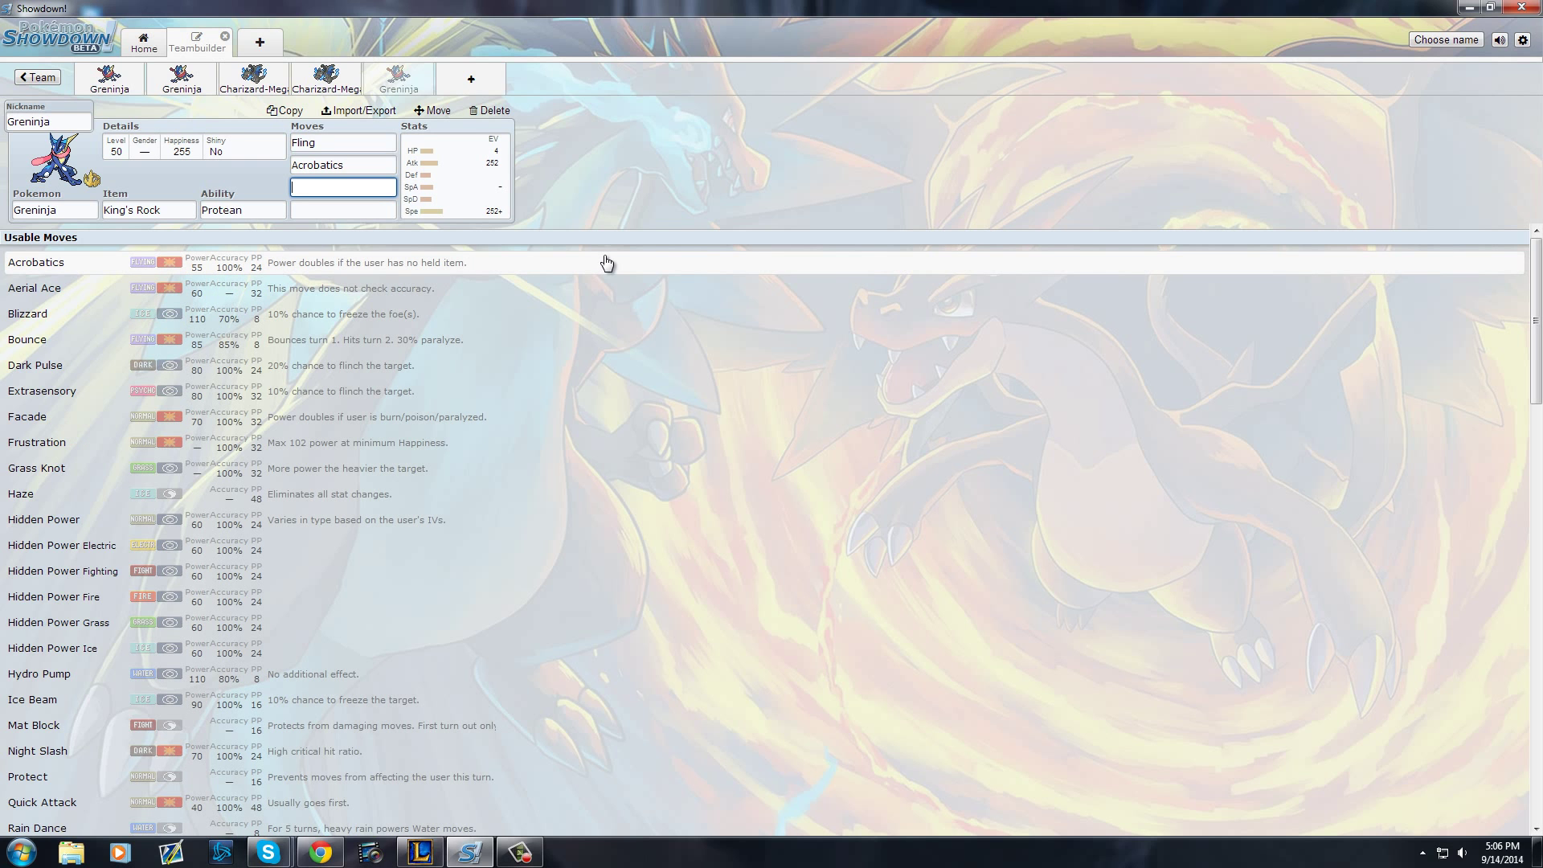
pyautogui.scroll(-12, 413, 422)
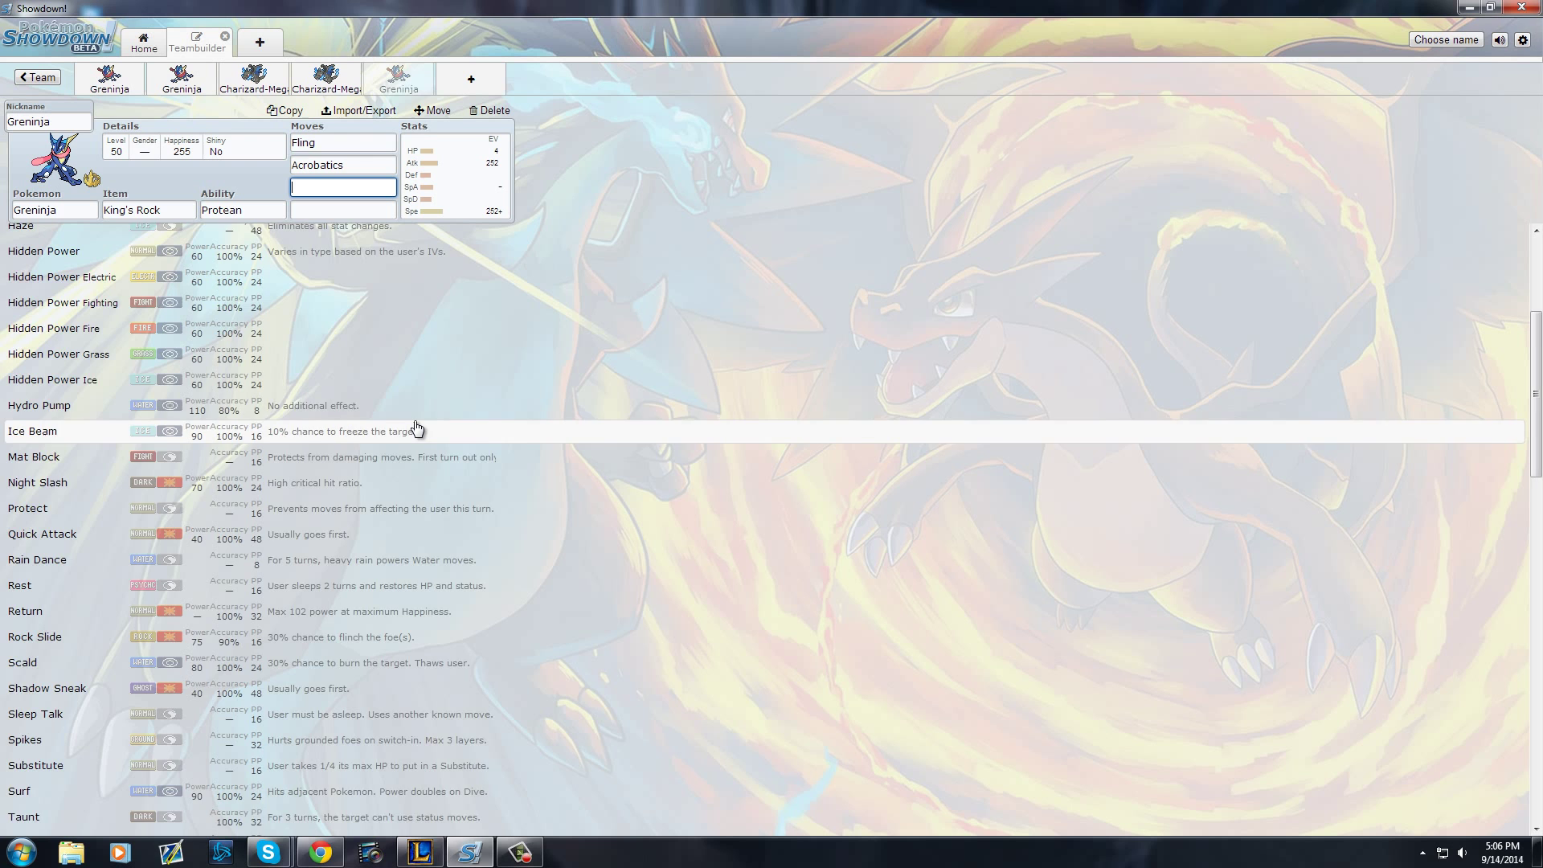
pyautogui.scroll(3, 502, 401)
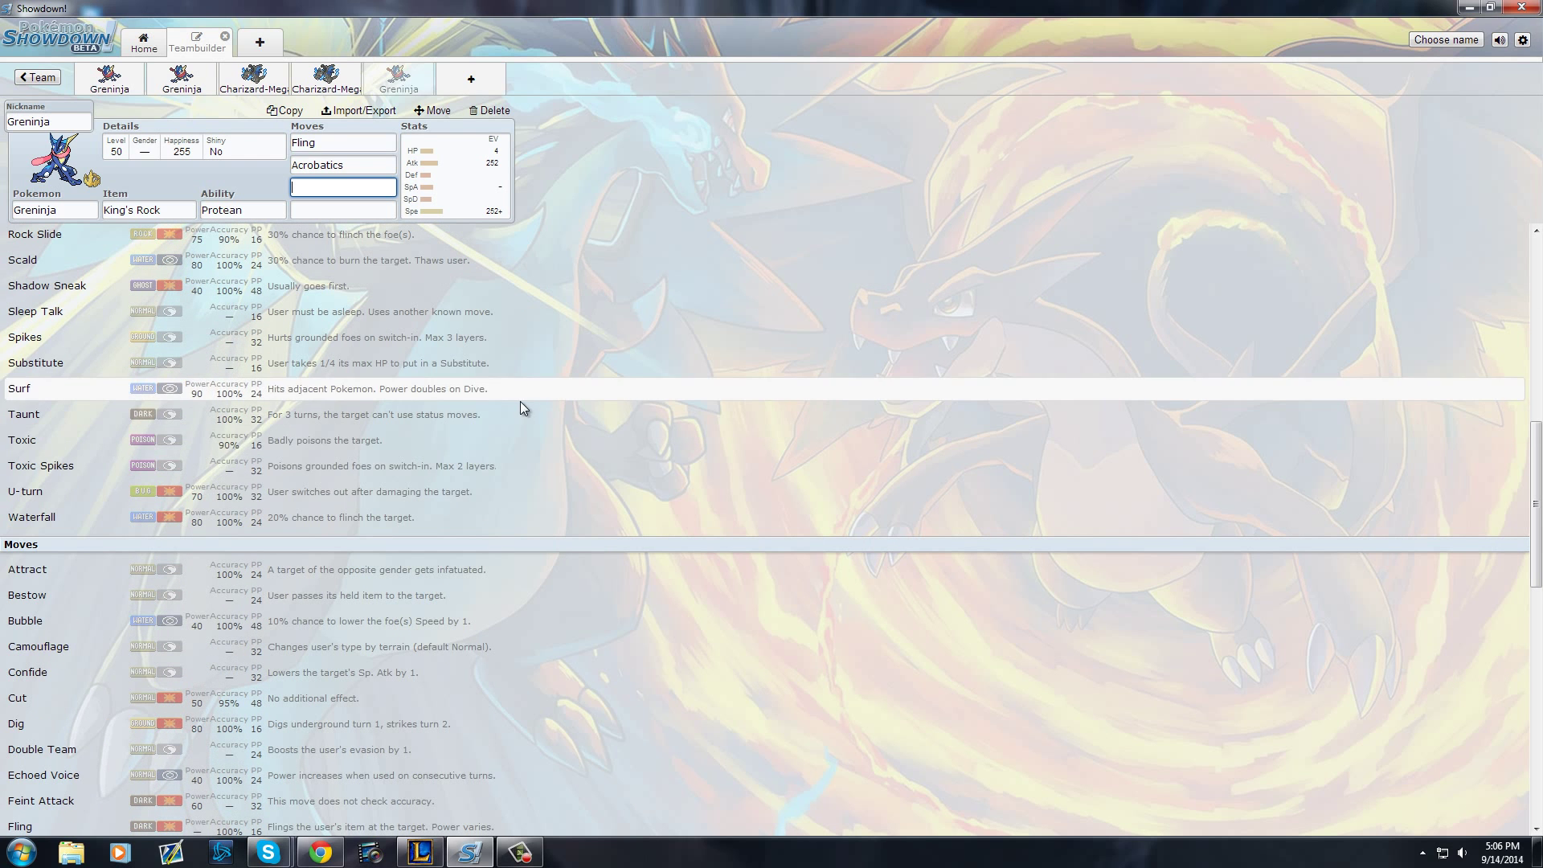
# Add Waterfall as the third move and search 'u-' in the fourth move slot.
pyautogui.write('waterf')
pyautogui.click(306, 263)
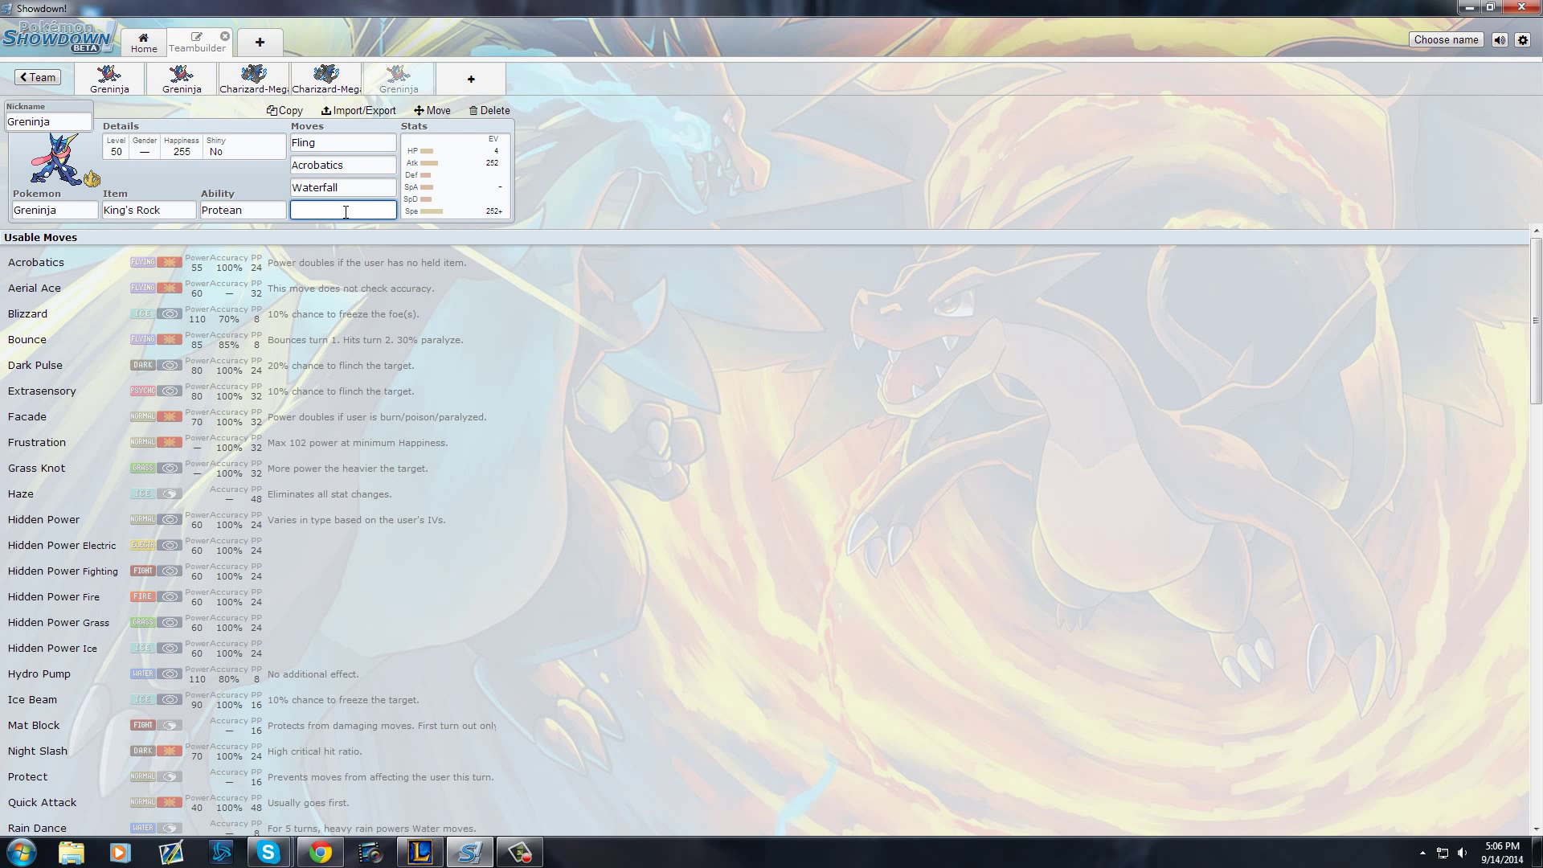
pyautogui.scroll(-6, 363, 490)
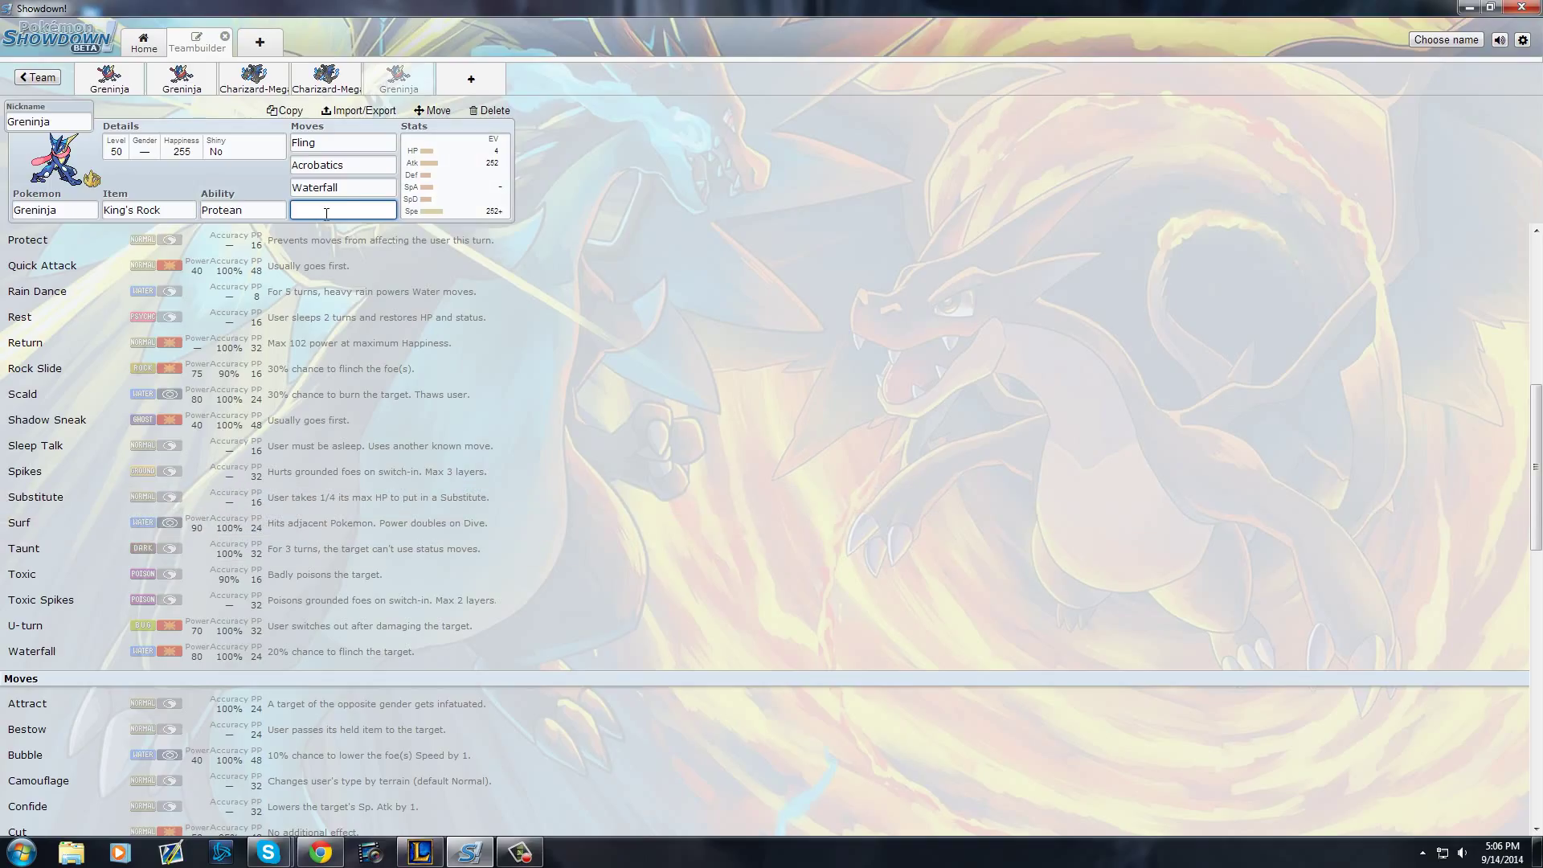
pyautogui.write('u')
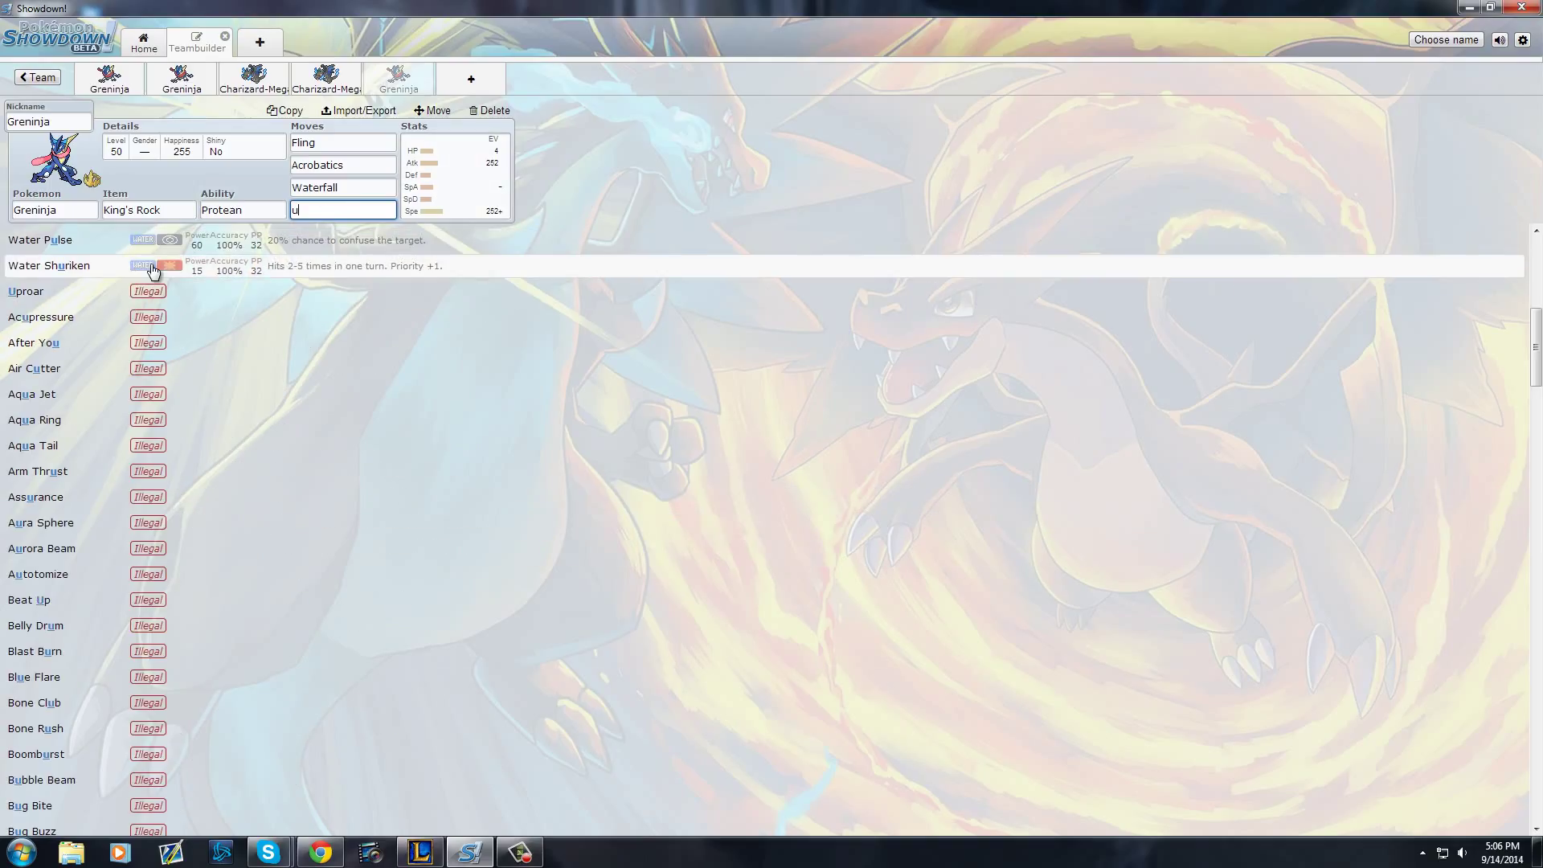
pyautogui.write('-')
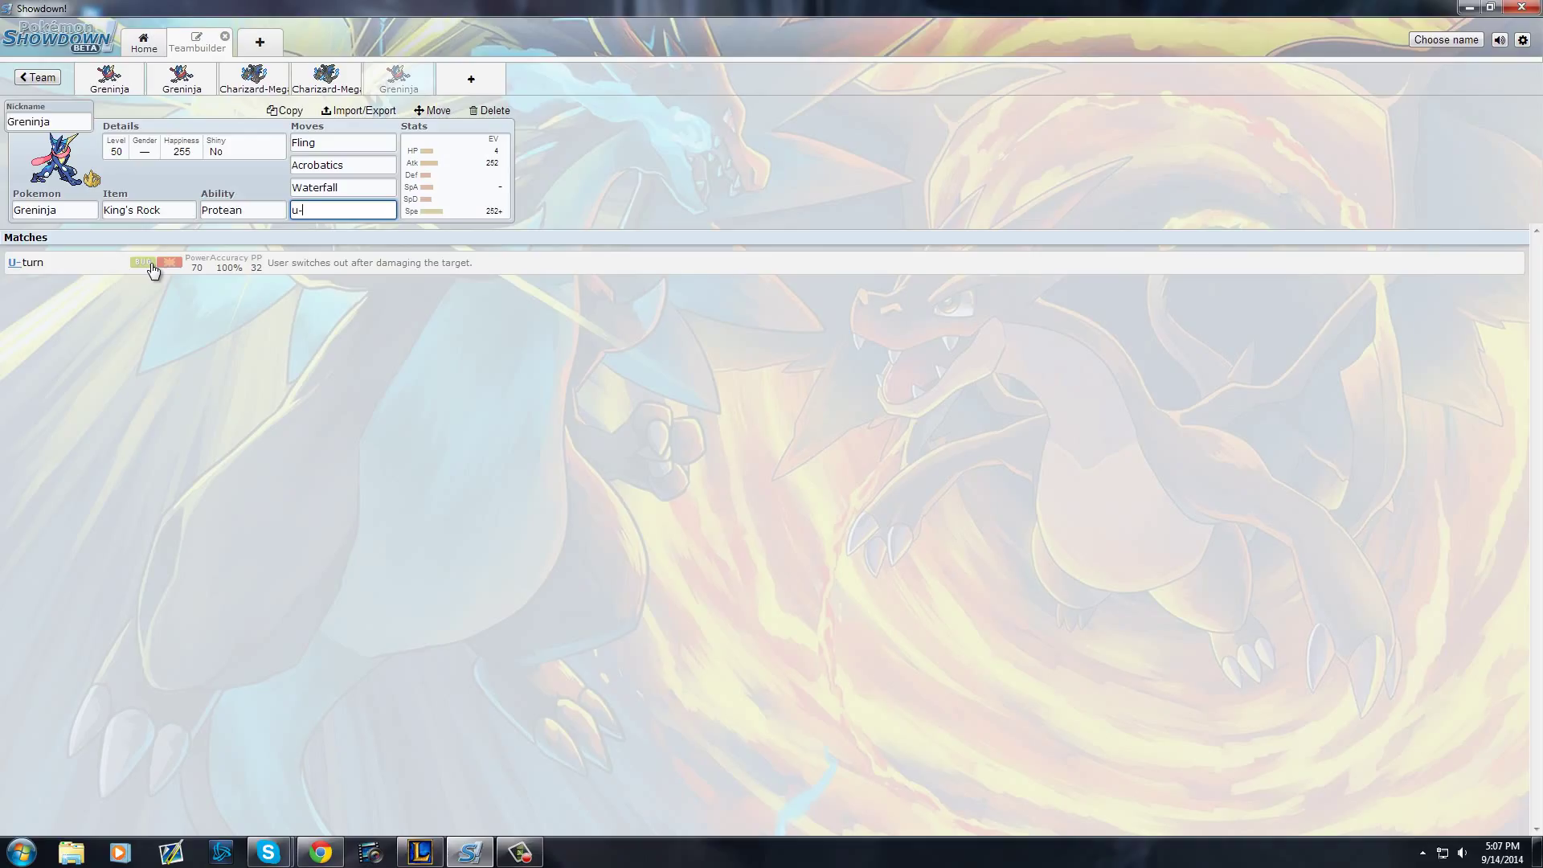
# Clear the leftover searches and choose Toxic Spikes as the King's Rock Greninja's fourth move.
pyautogui.press('BackSpace')
pyautogui.press('BackSpace')
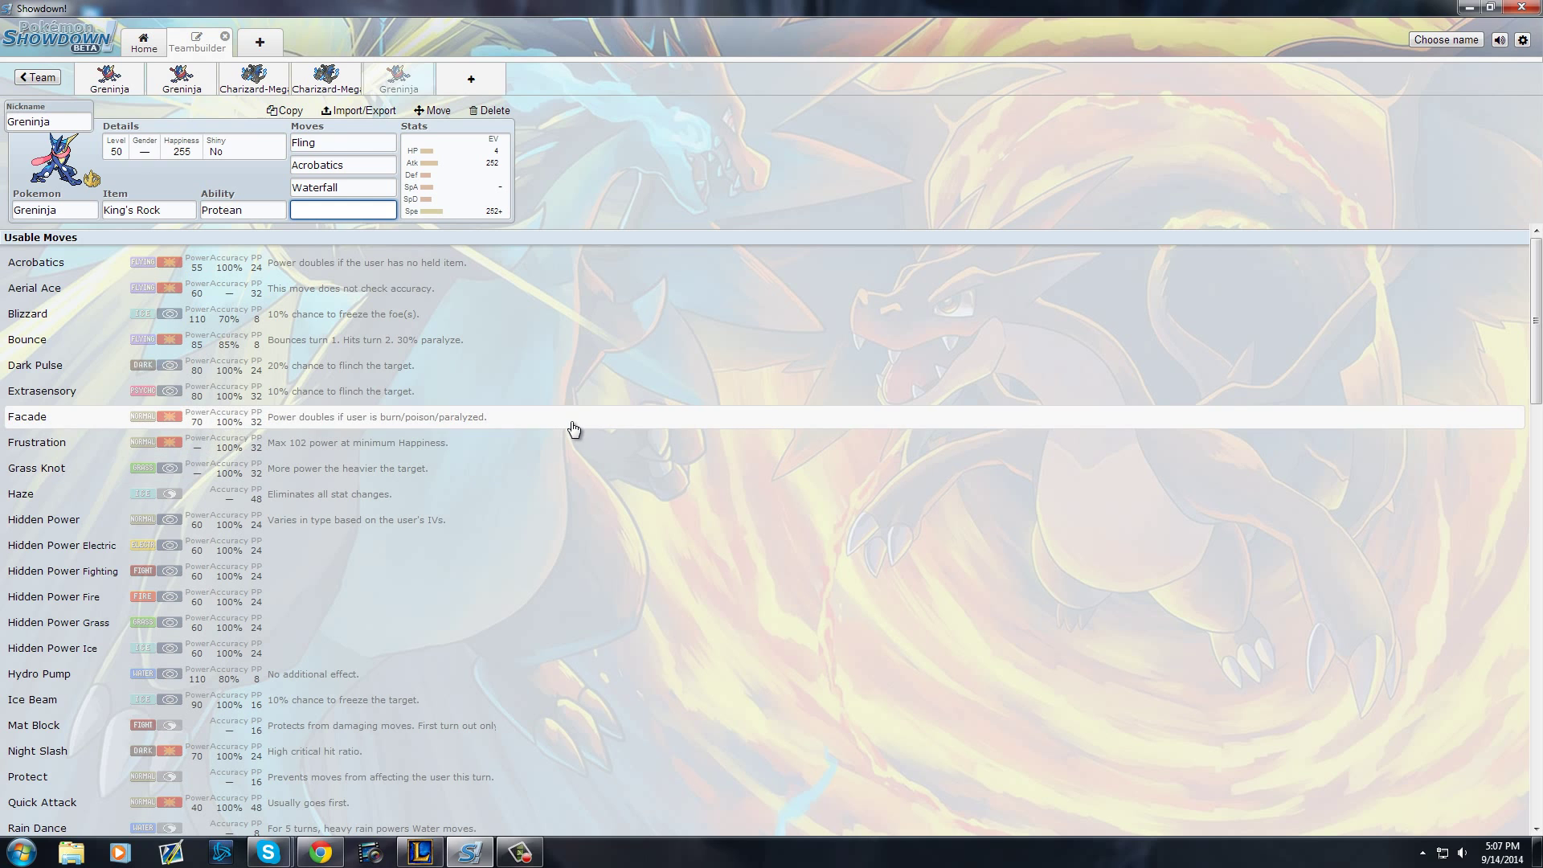
pyautogui.scroll(-3, 572, 442)
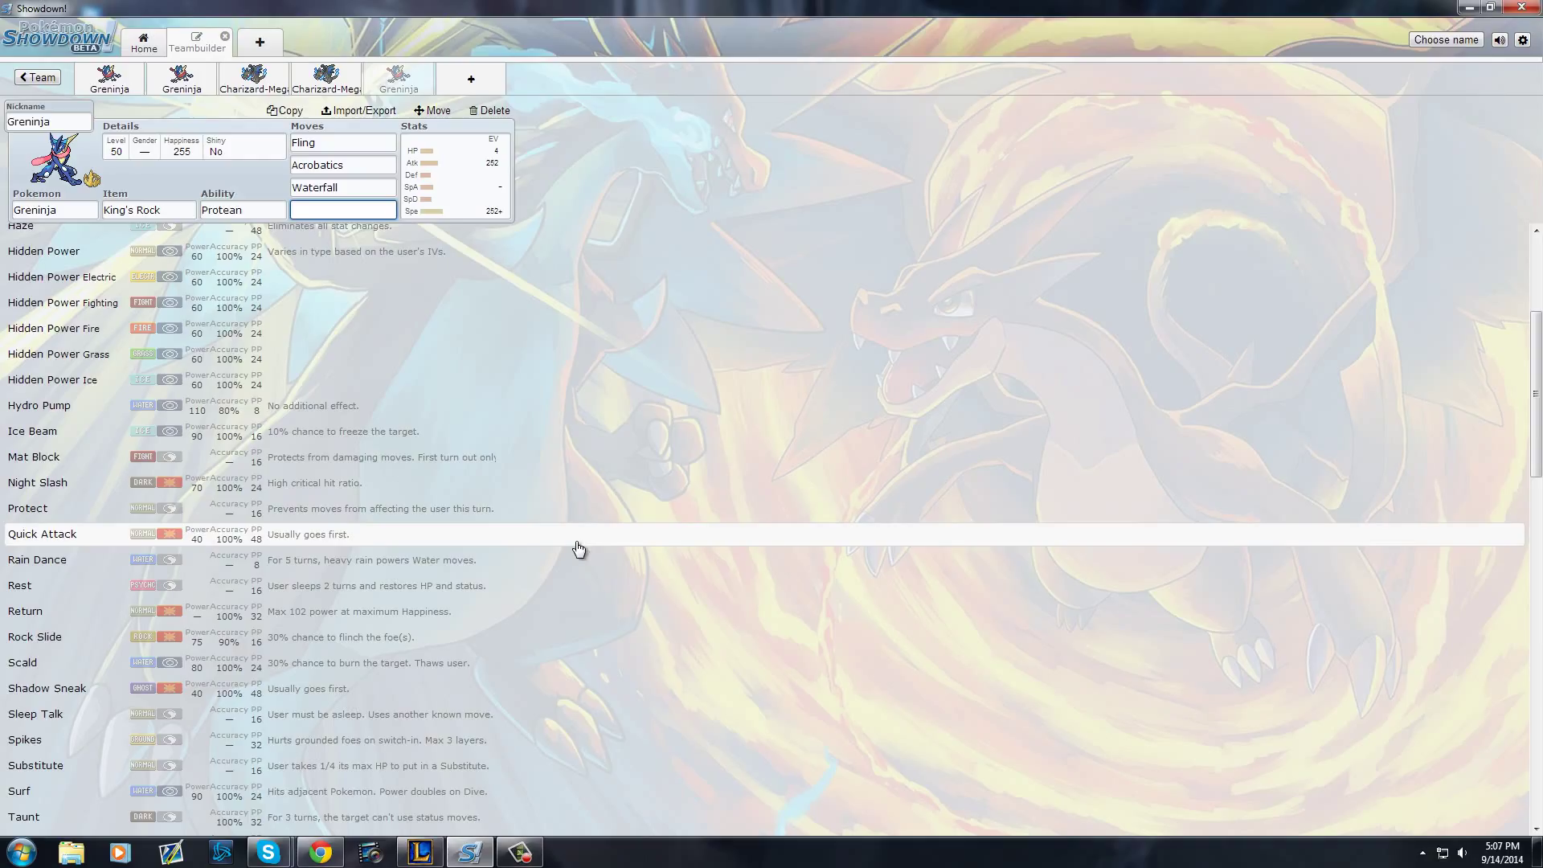
pyautogui.write('shad')
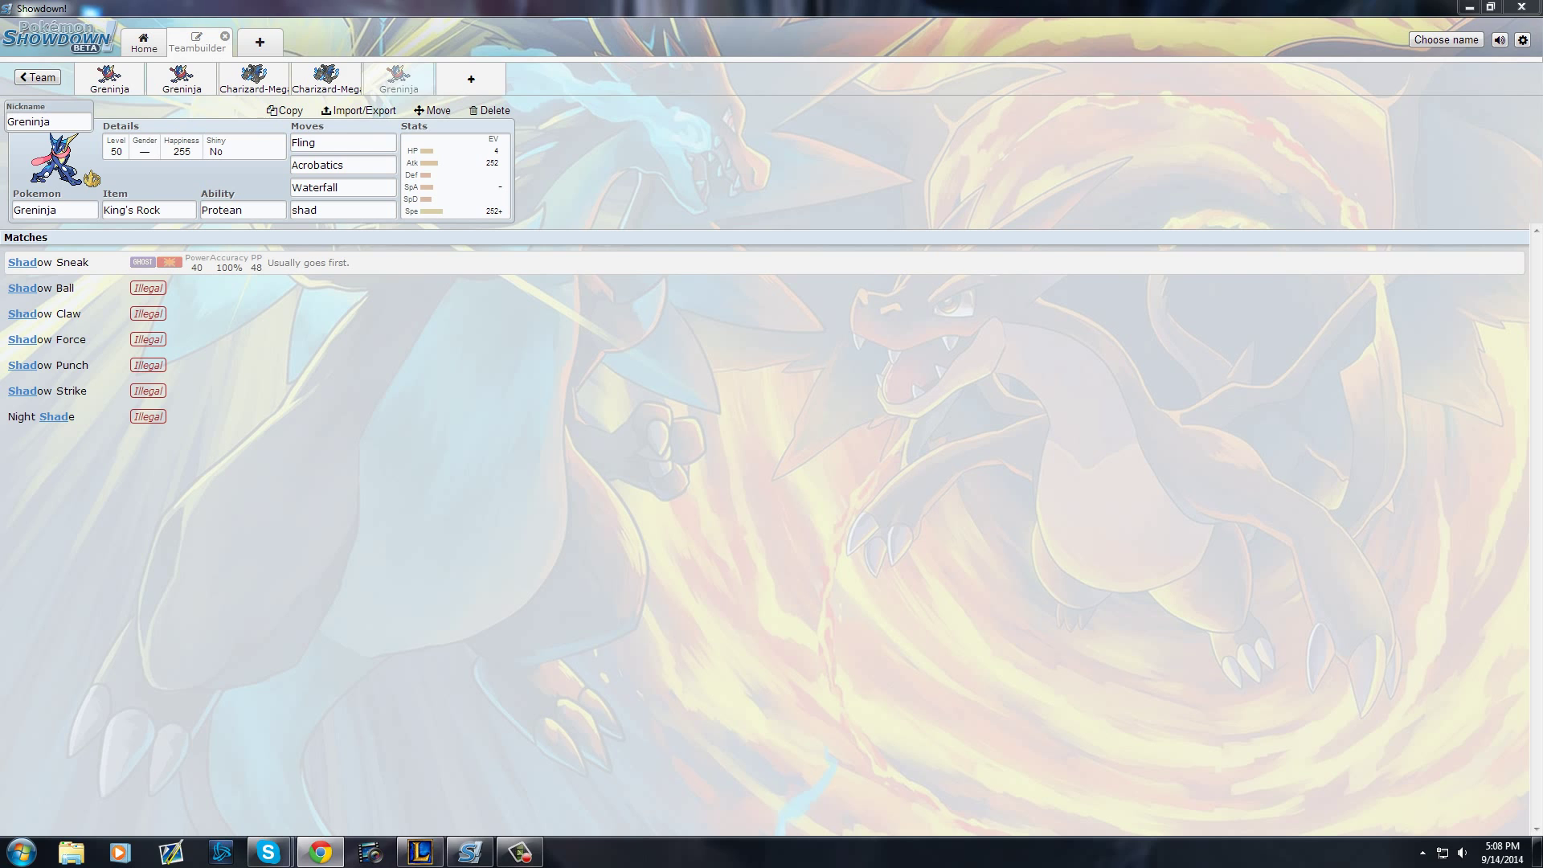
pyautogui.click(339, 222)
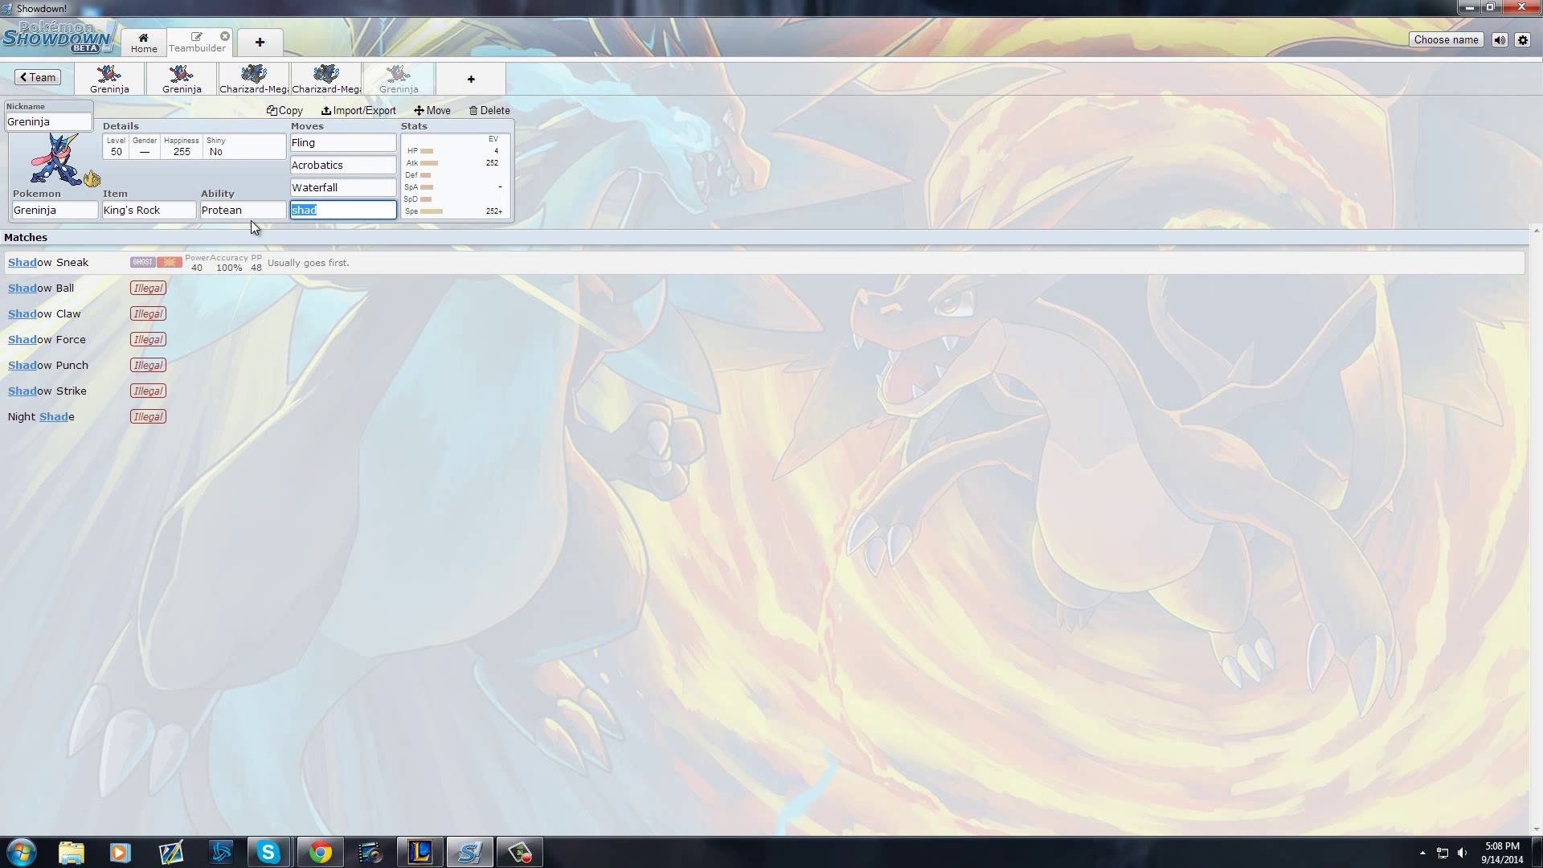
pyautogui.write('toxic')
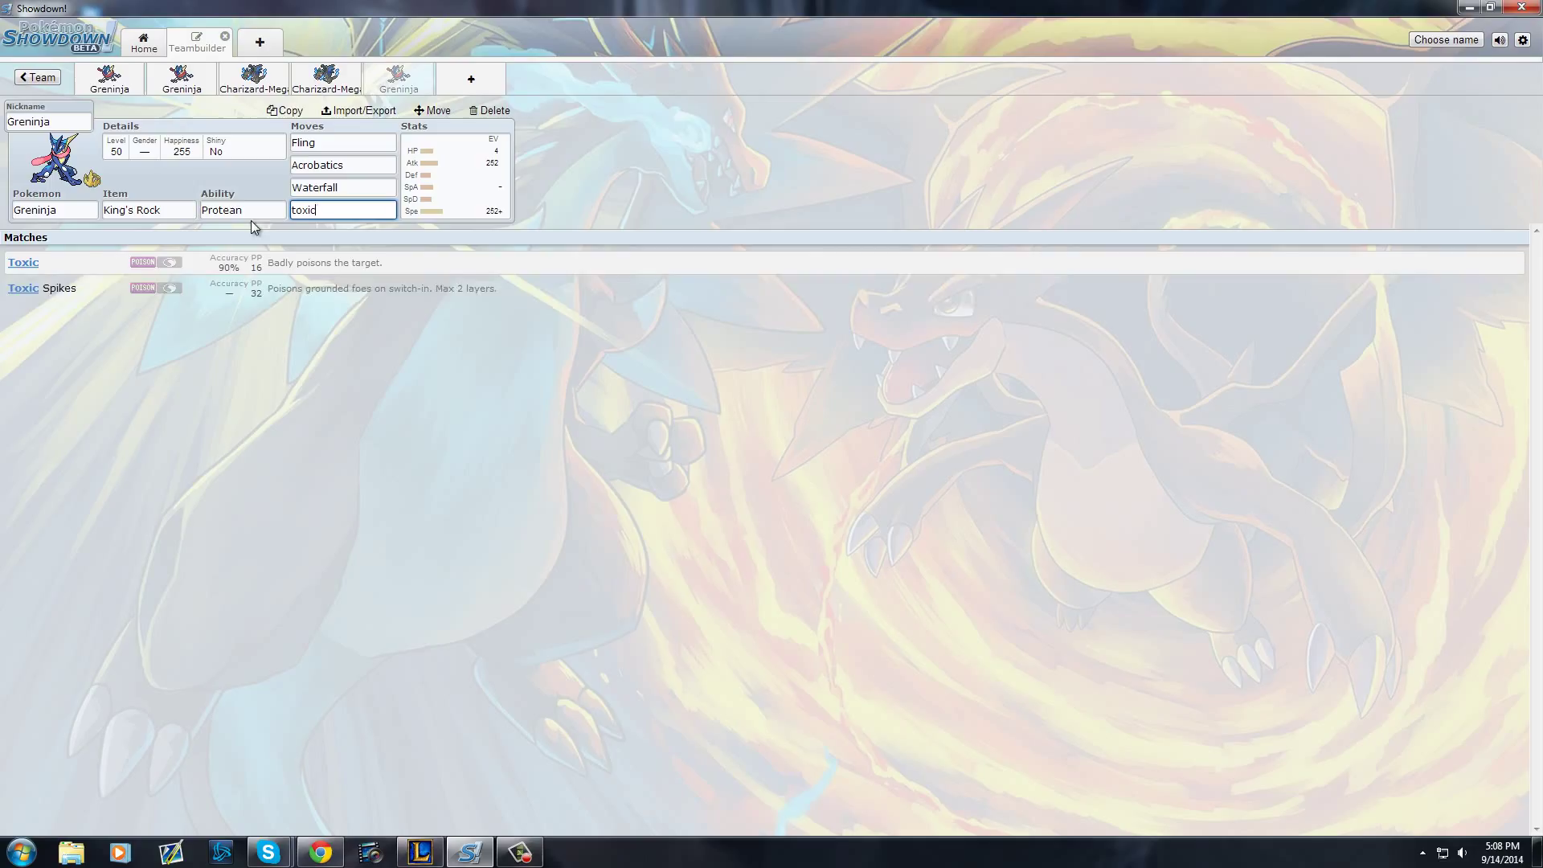
pyautogui.click(271, 294)
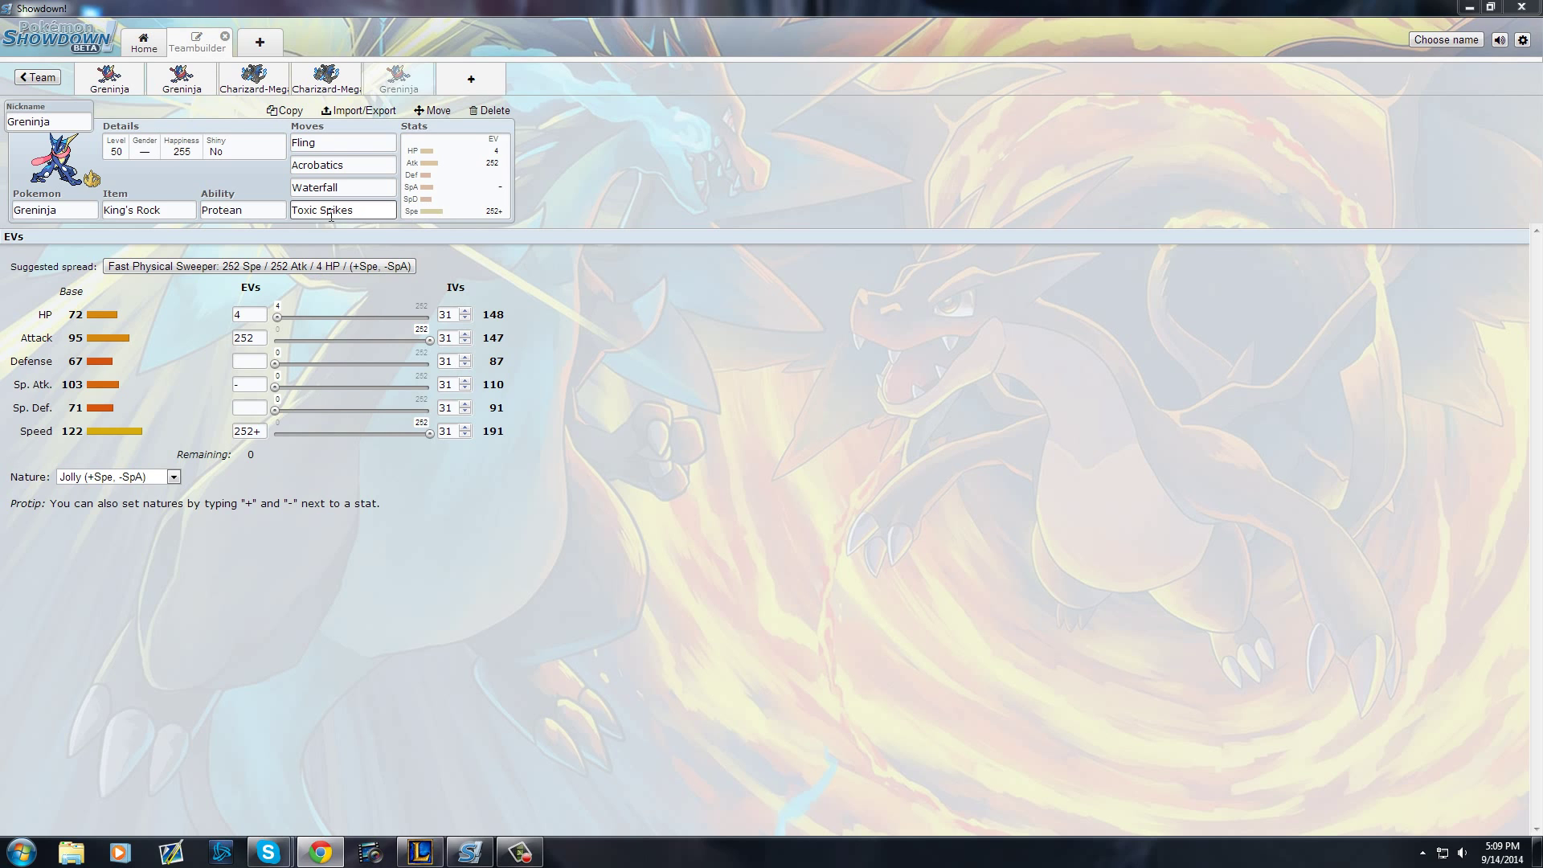
# Scroll through the Usable Moves and Moves lists for Greninja's Toxic Spikes slot.
pyautogui.click(355, 210)
pyautogui.scroll(-2, 343, 447)
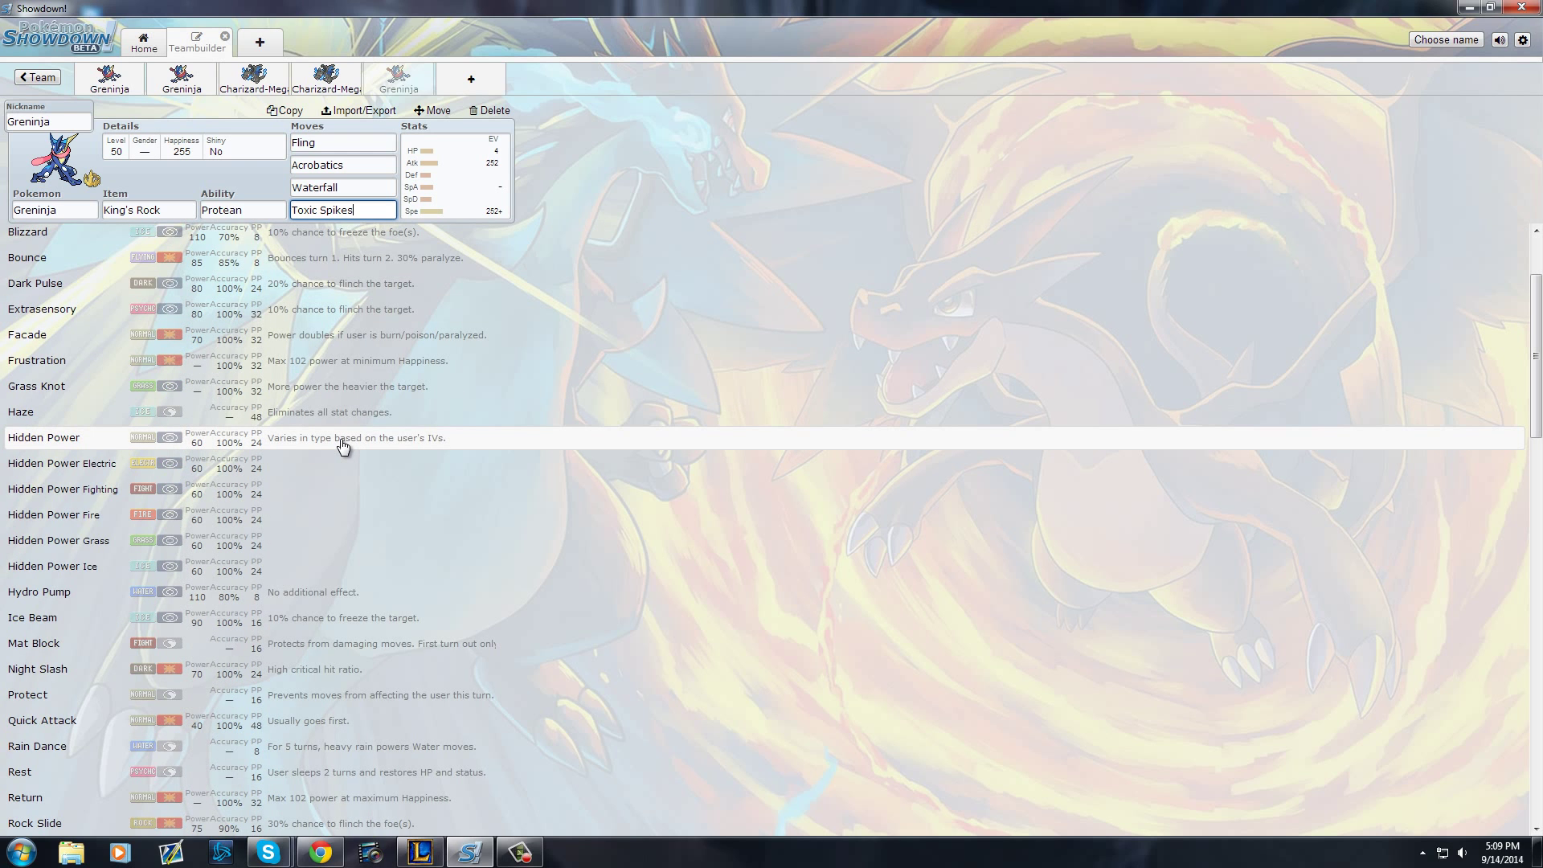
pyautogui.scroll(-3, 342, 446)
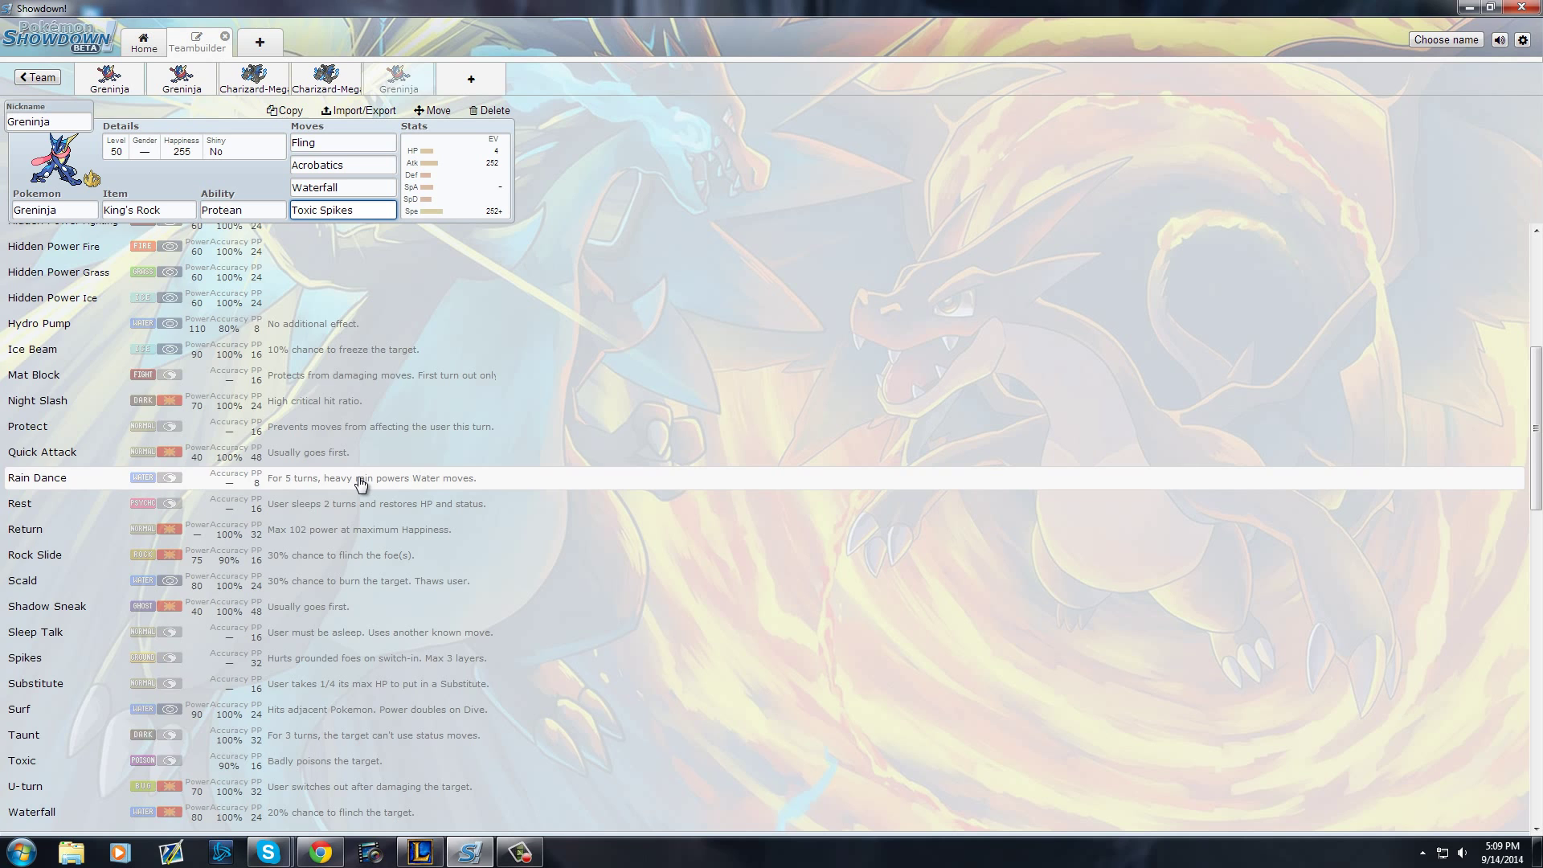
pyautogui.scroll(-2, 359, 482)
pyautogui.scroll(-2, 359, 482)
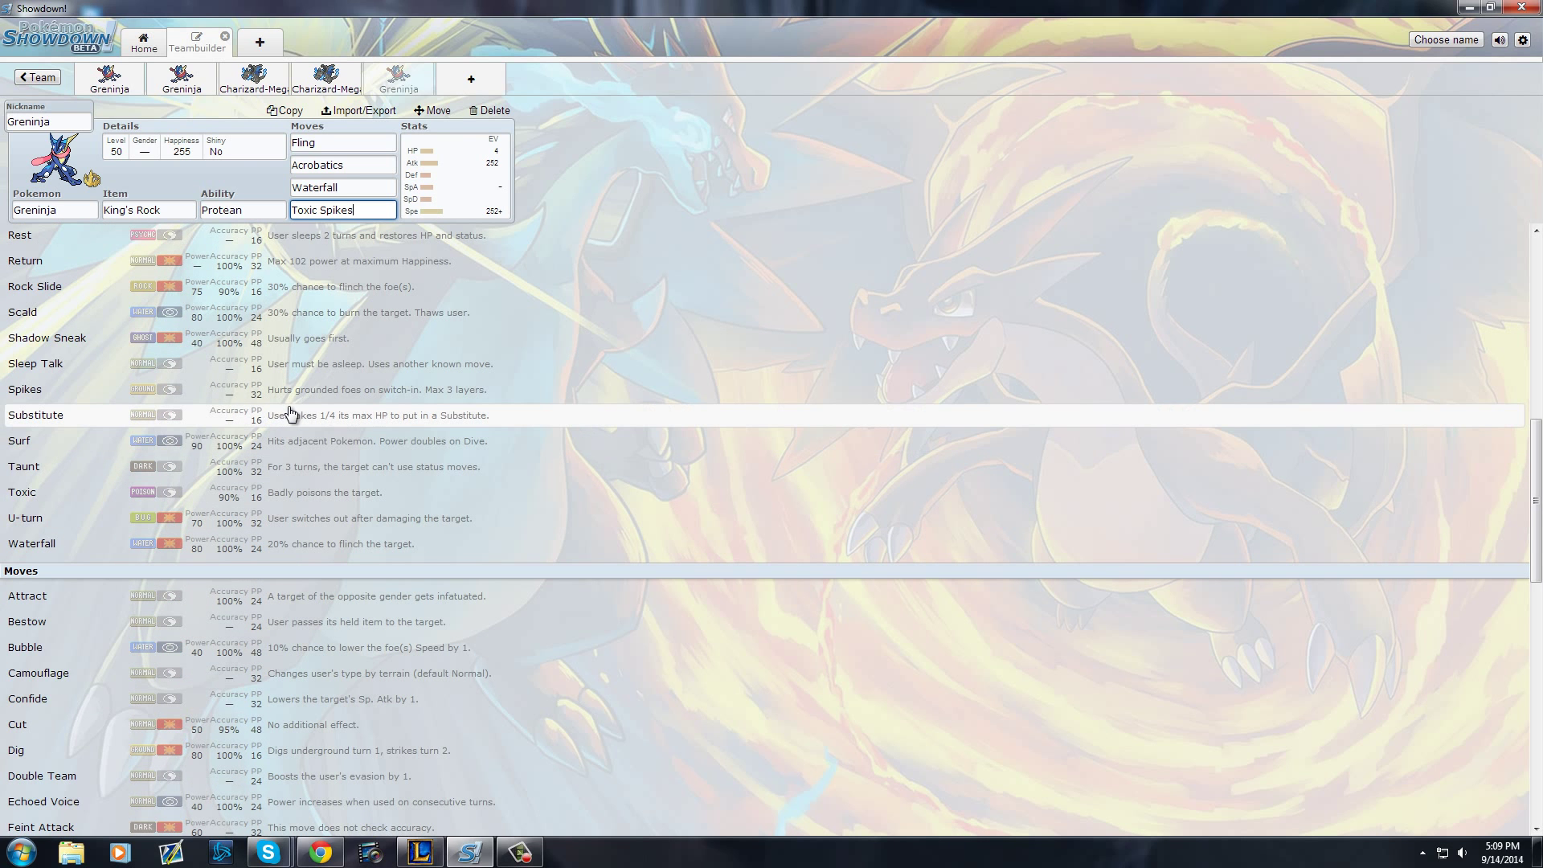
pyautogui.scroll(-3, 310, 492)
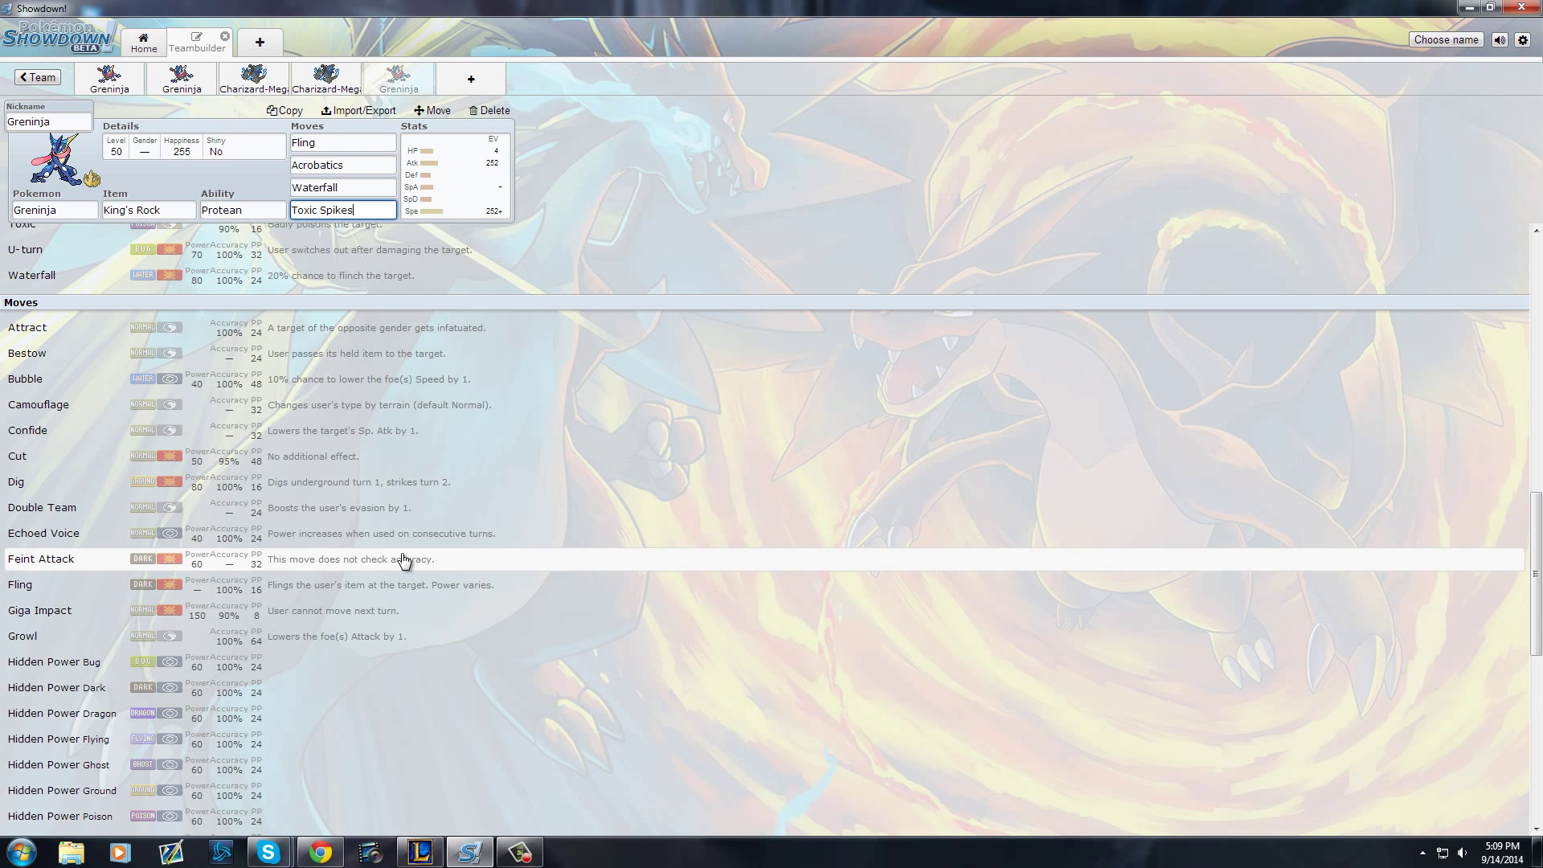
pyautogui.scroll(-2, 404, 560)
pyautogui.scroll(-3, 410, 567)
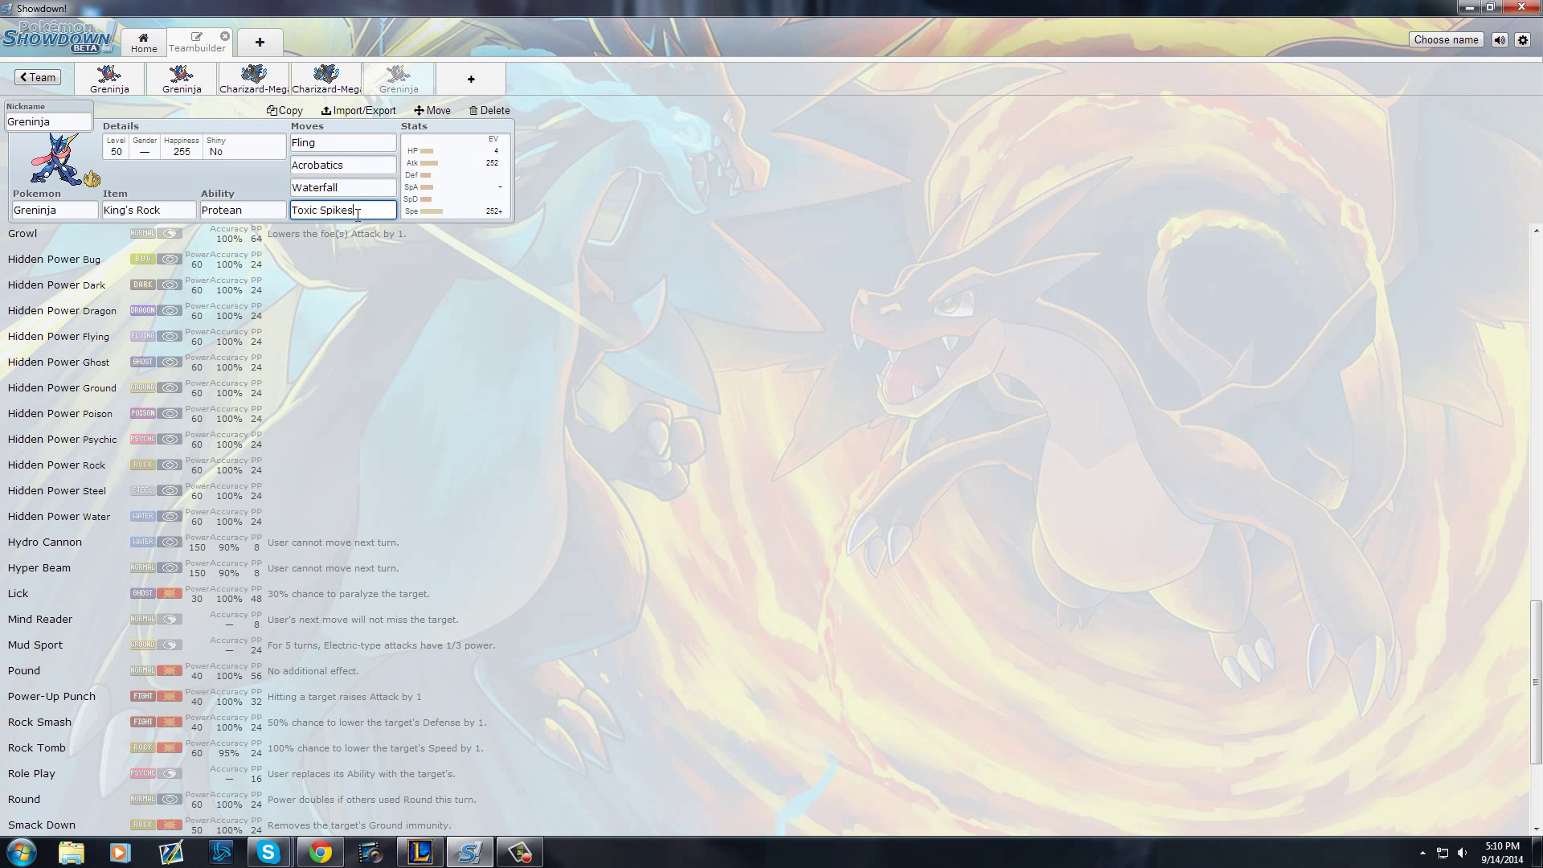
# After checking the other Greninja, swap the King's Rock Greninja's Toxic Spikes for Water Shuriken.
pyautogui.click(182, 79)
pyautogui.click(613, 206)
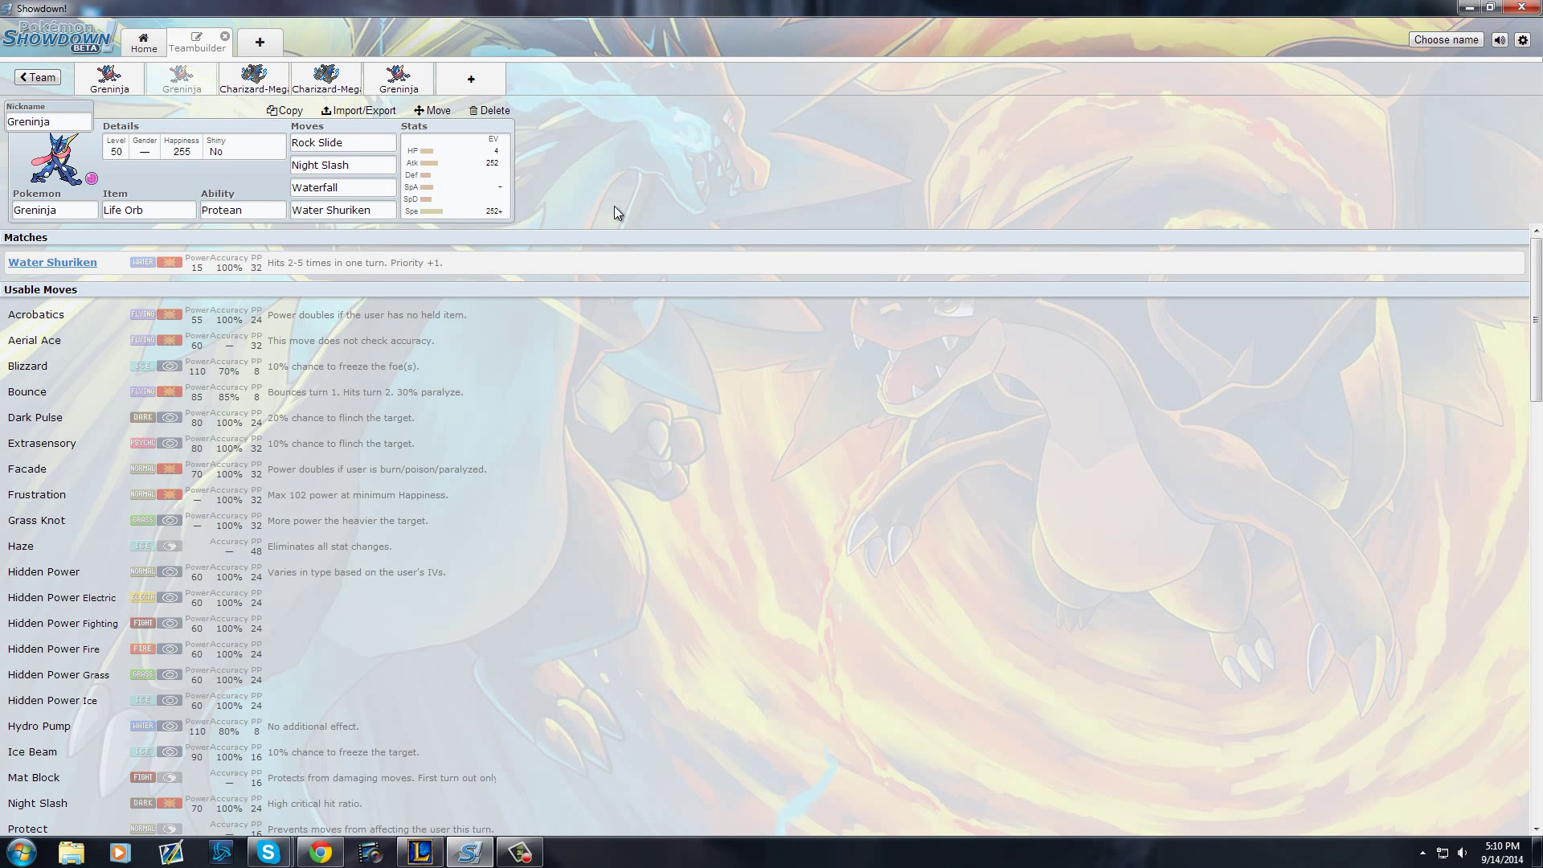
pyautogui.click(399, 79)
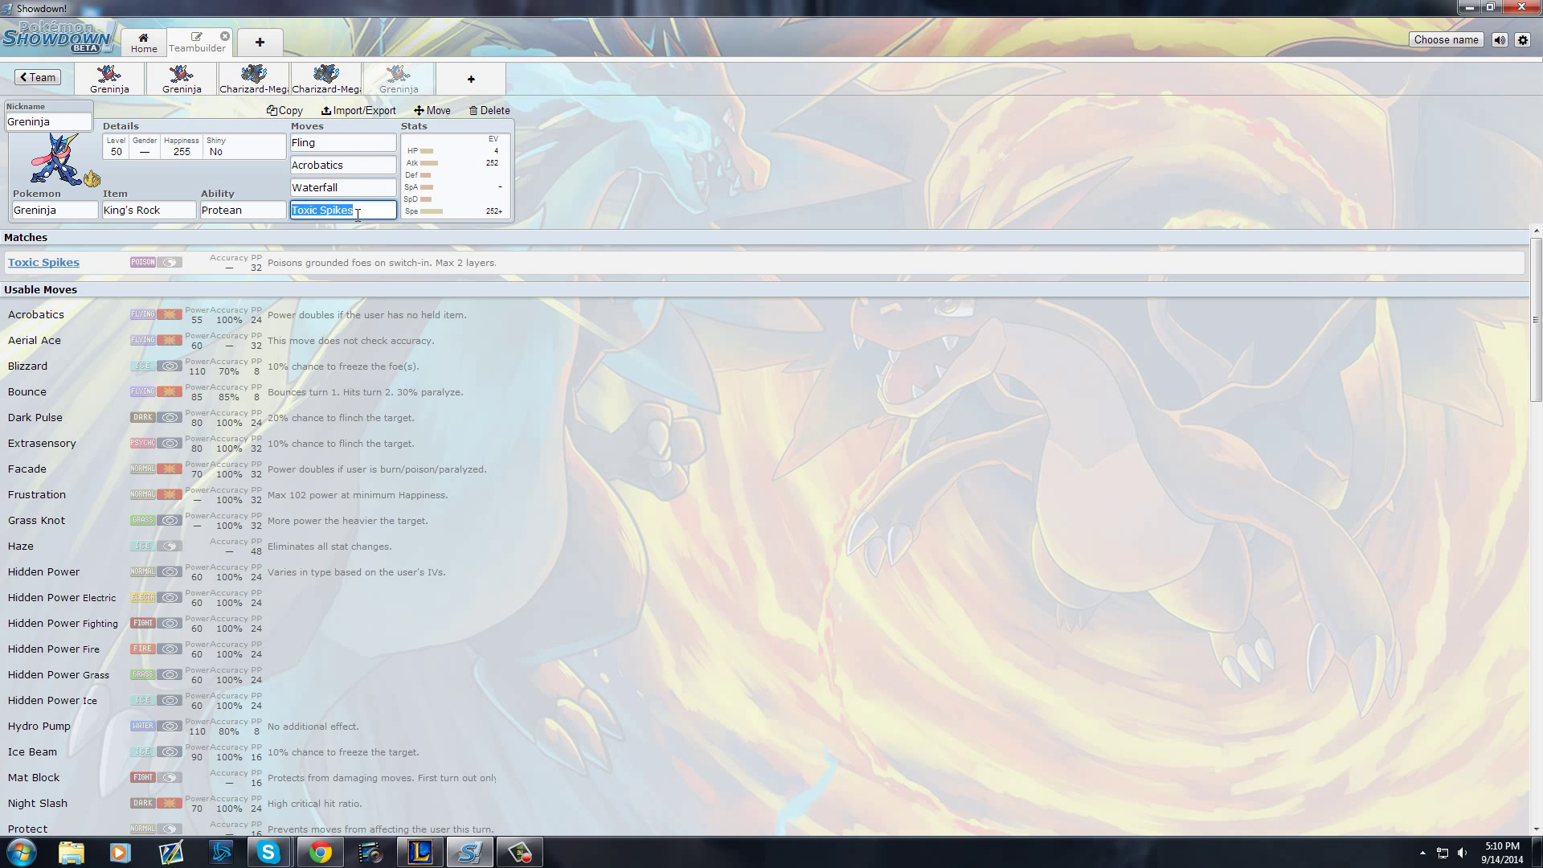
pyautogui.write('waste')
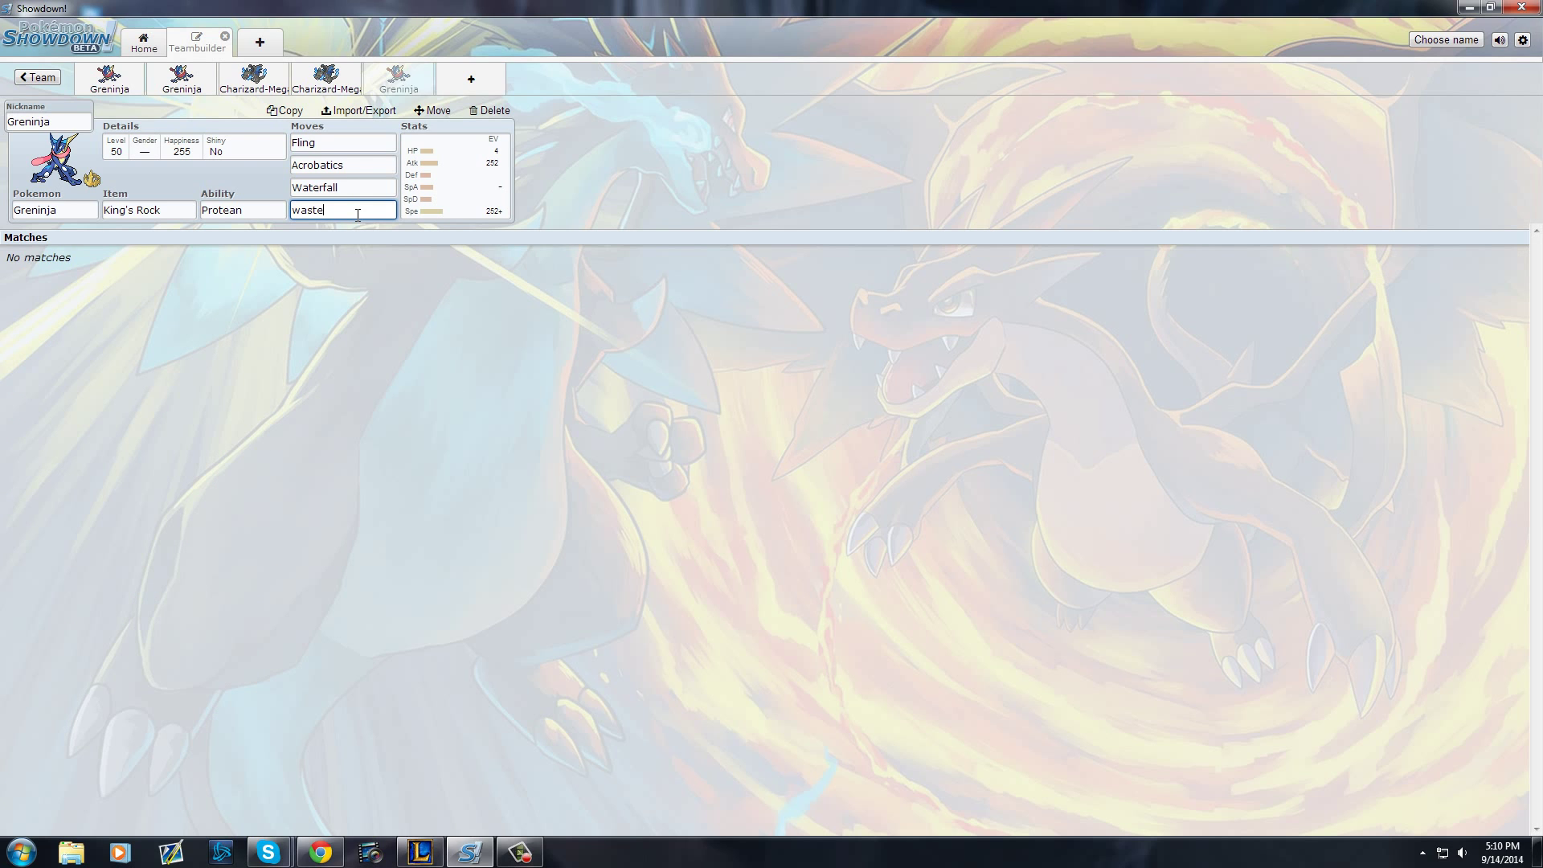
pyautogui.press('BackSpace')
pyautogui.press('BackSpace')
pyautogui.press('BackSpace')
pyautogui.write('ter')
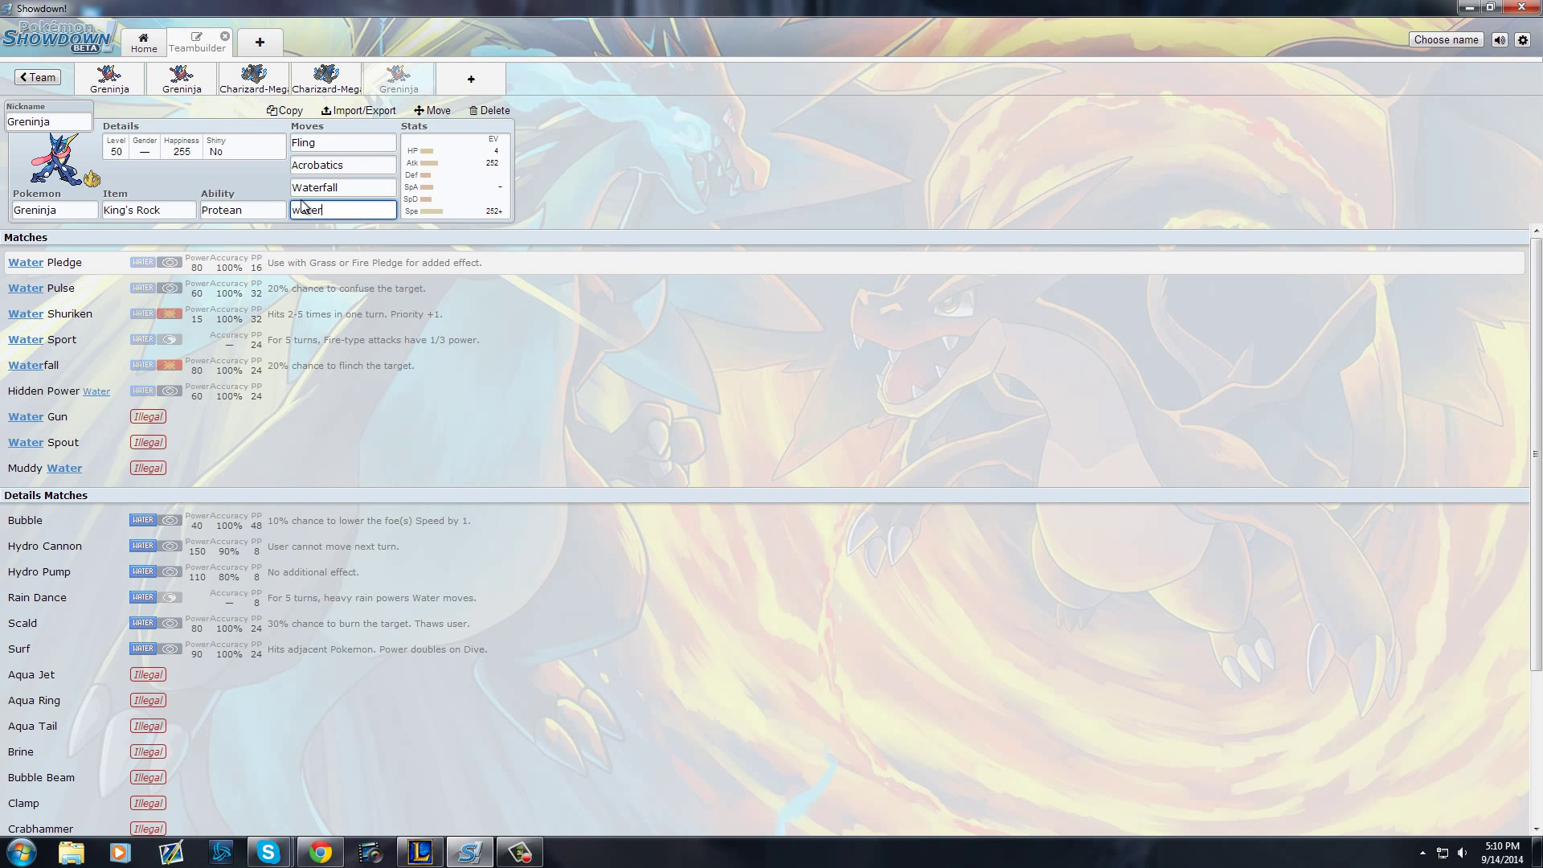
pyautogui.click(245, 314)
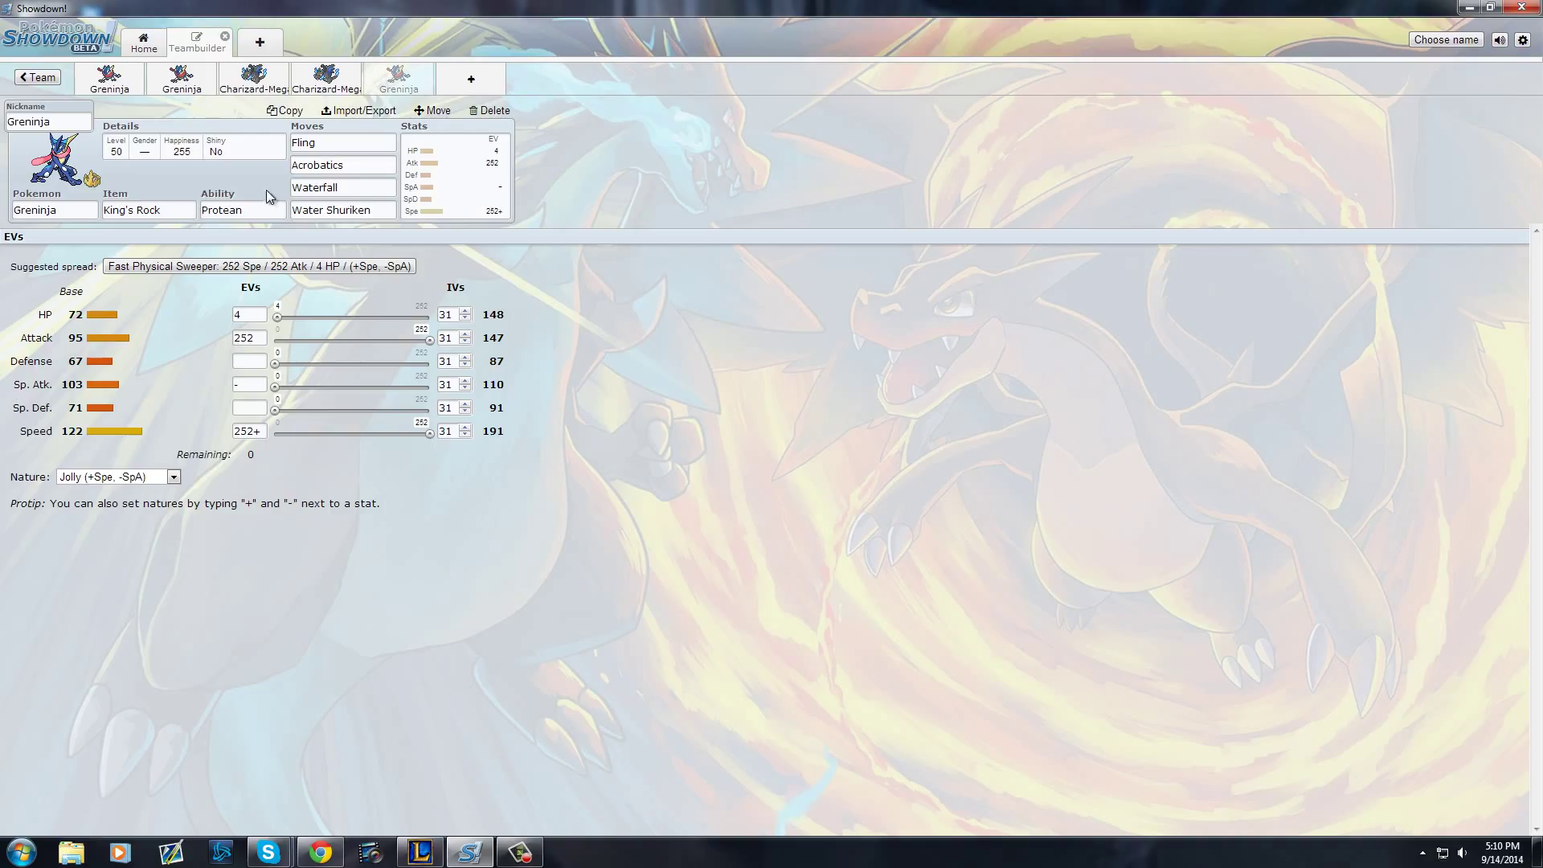
# Set the Mega Charizard X in slot three to level 50.
pyautogui.click(227, 84)
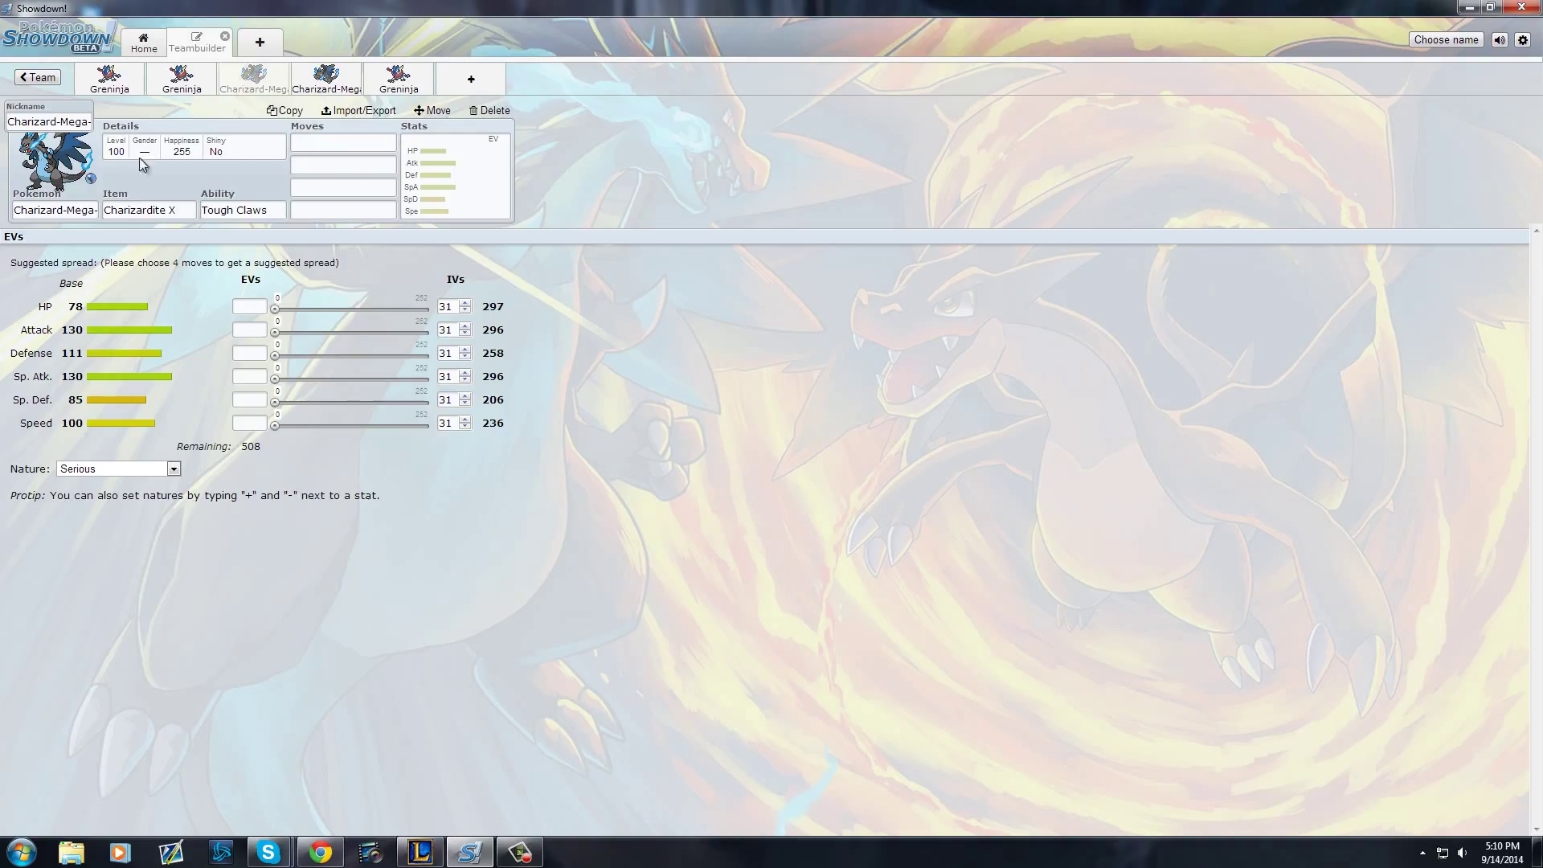
pyautogui.click(116, 151)
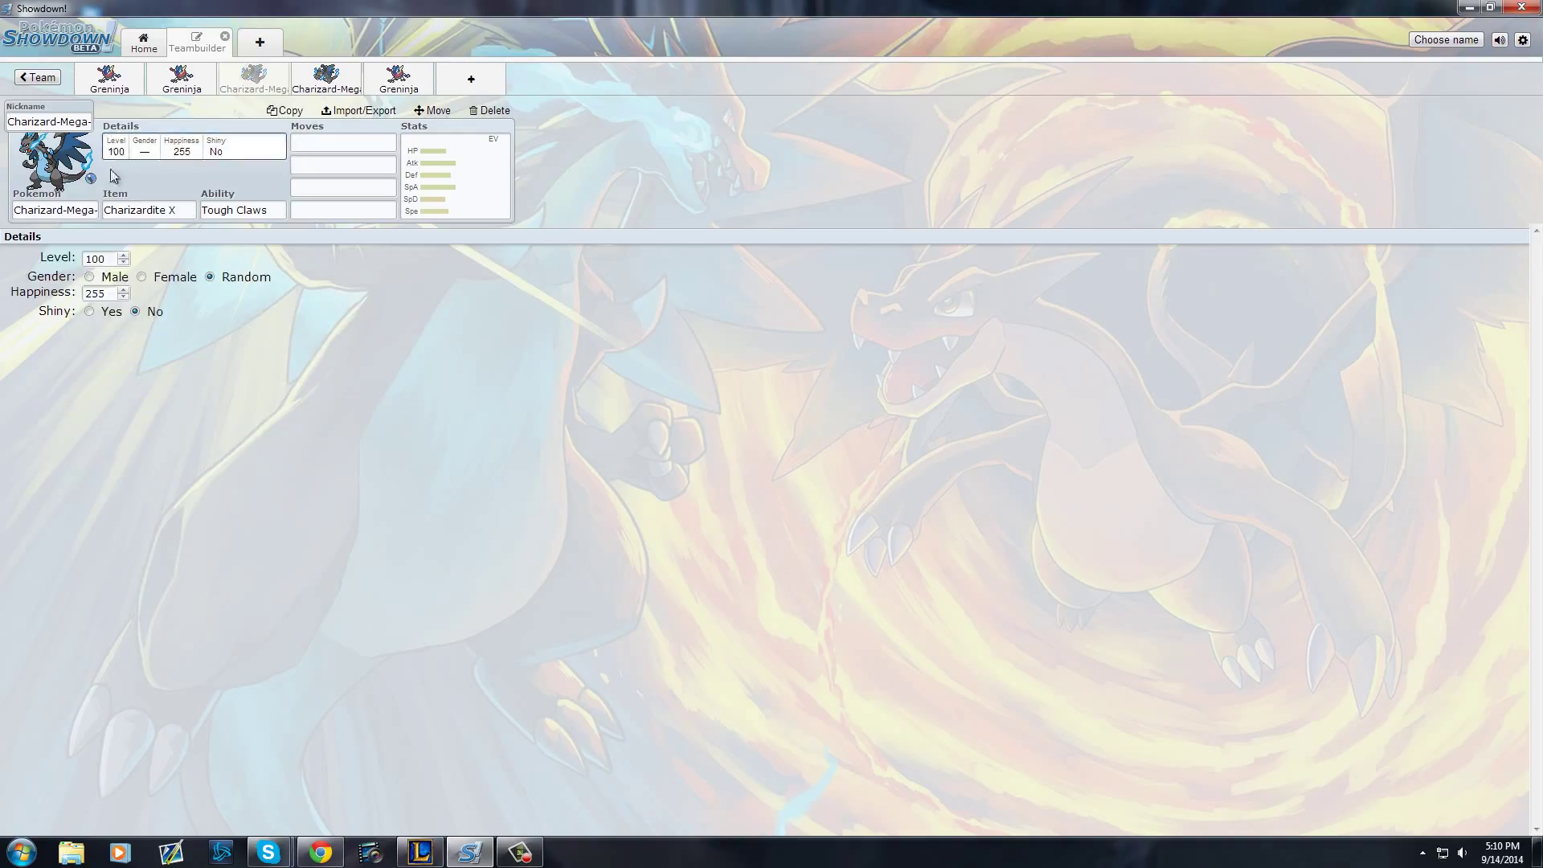
pyautogui.doubleClick(101, 260)
pyautogui.write('50')
# Put the full 252 EVs into Speed and give Charizard a Jolly nature.
pyautogui.click(441, 167)
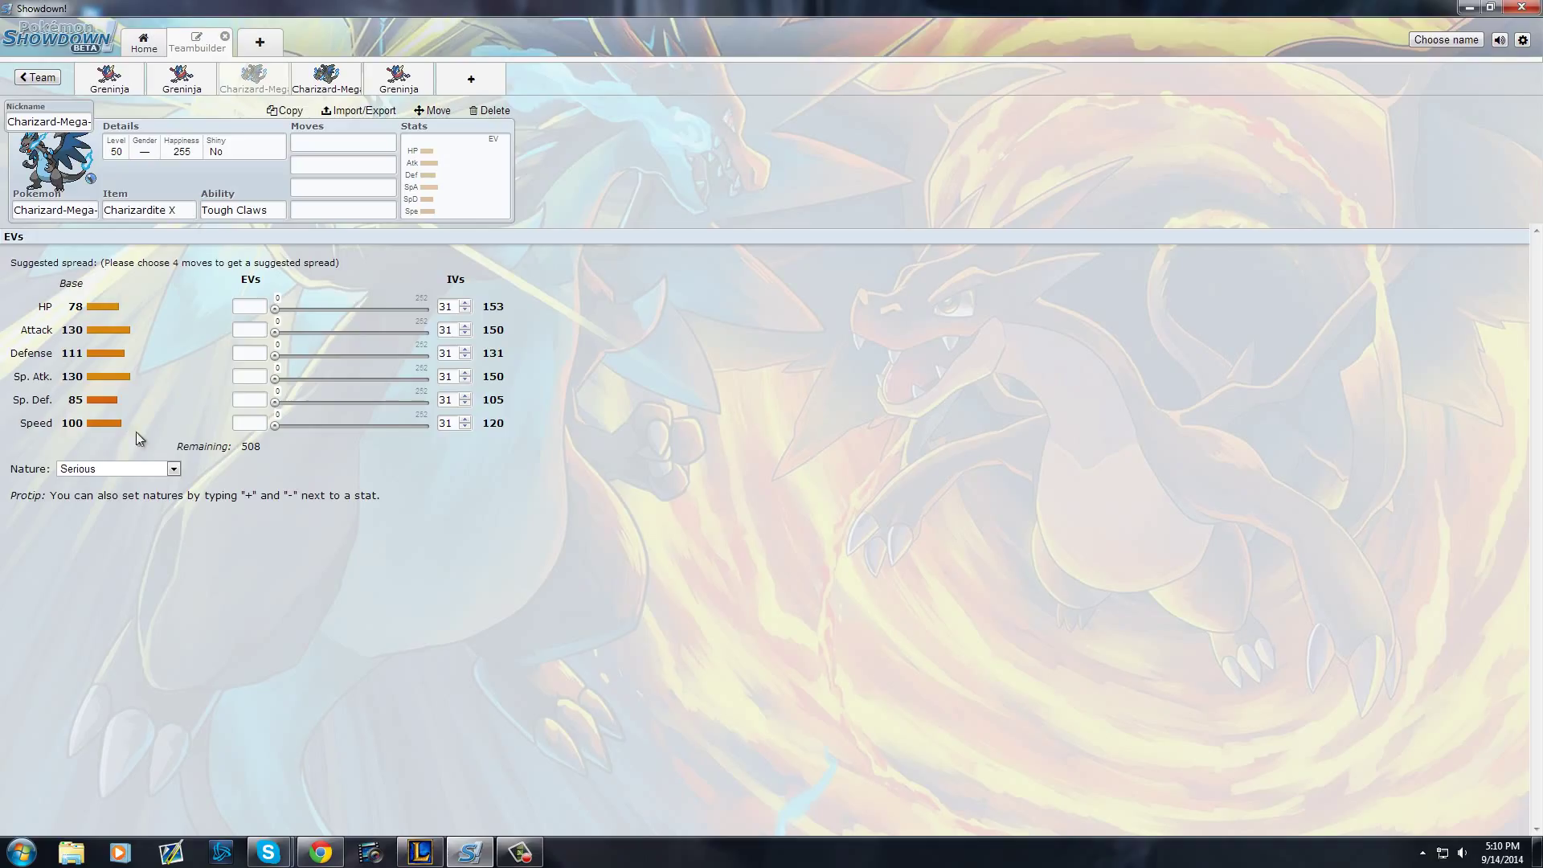
pyautogui.moveTo(297, 421); pyautogui.dragTo(651, 447)
pyautogui.click(162, 473)
pyautogui.click(112, 596)
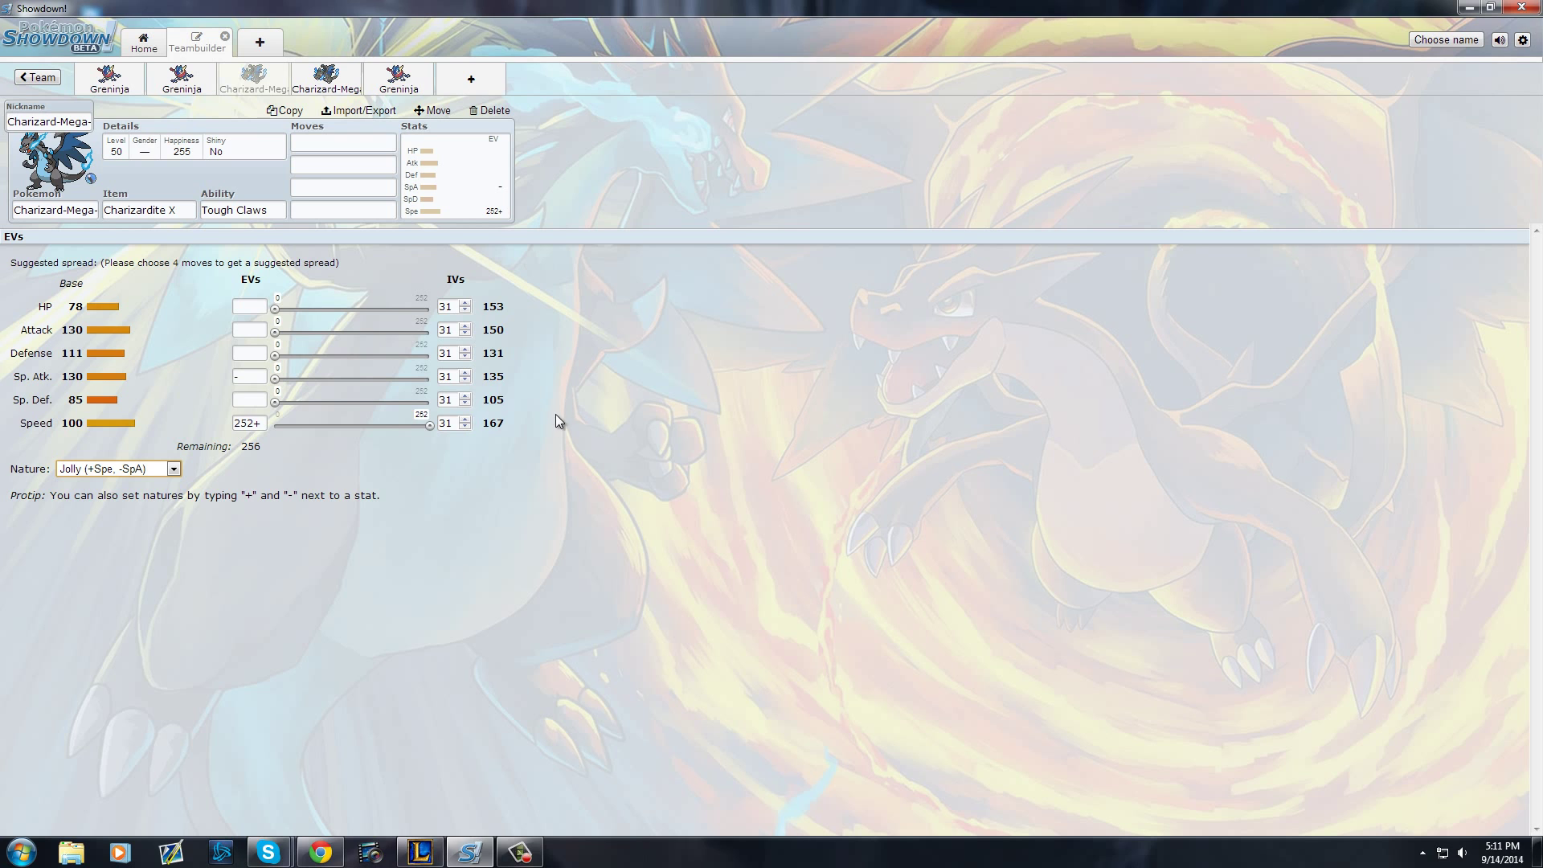
# Set Dragon Claw and Flare Blitz as the first two moves.
pyautogui.click(376, 145)
pyautogui.write('dra')
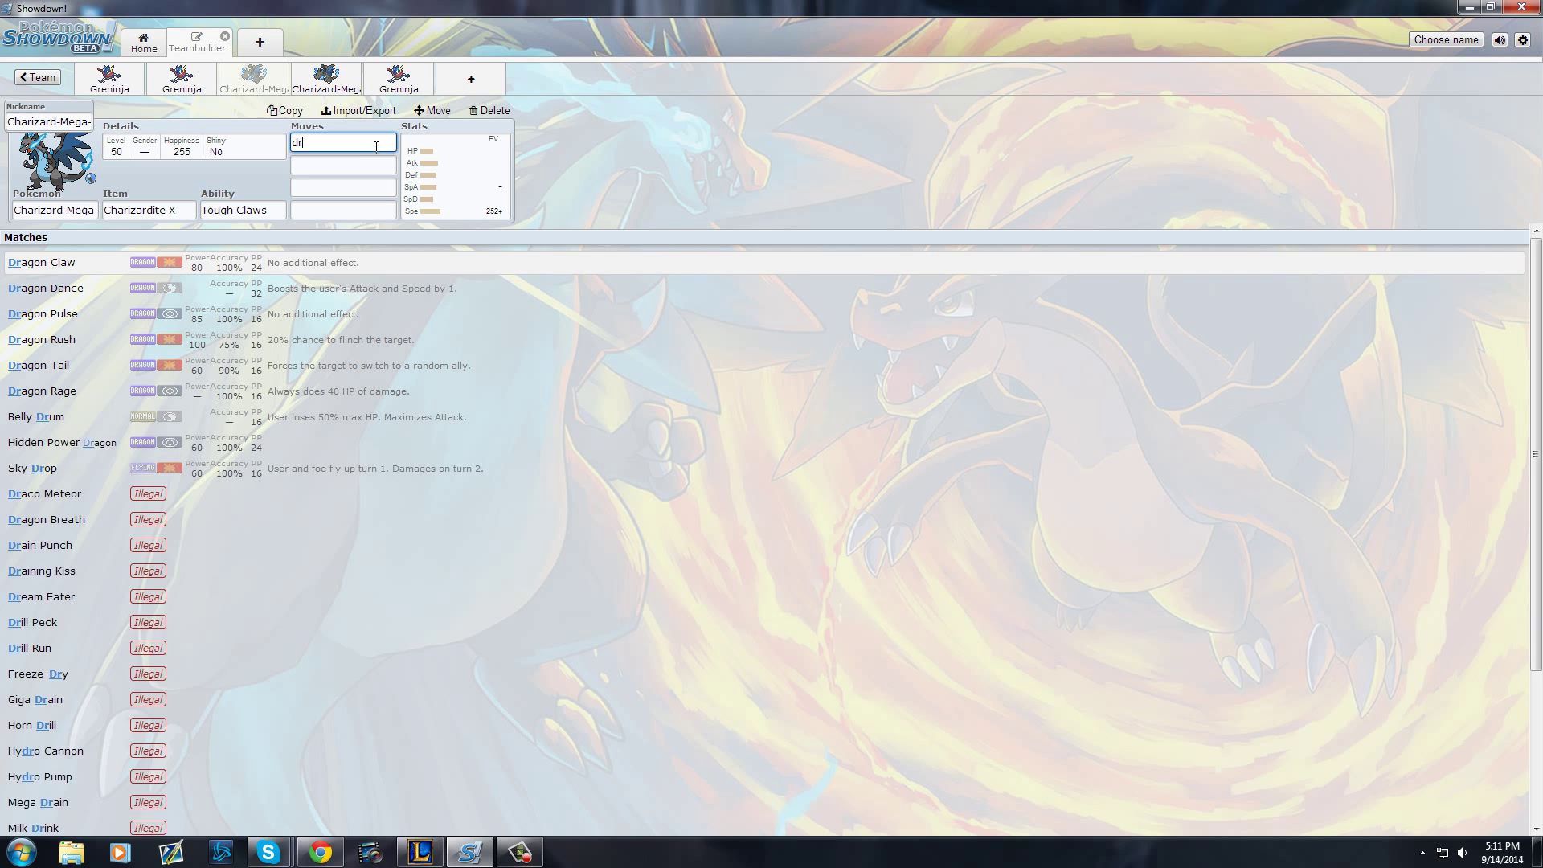
pyautogui.click(93, 262)
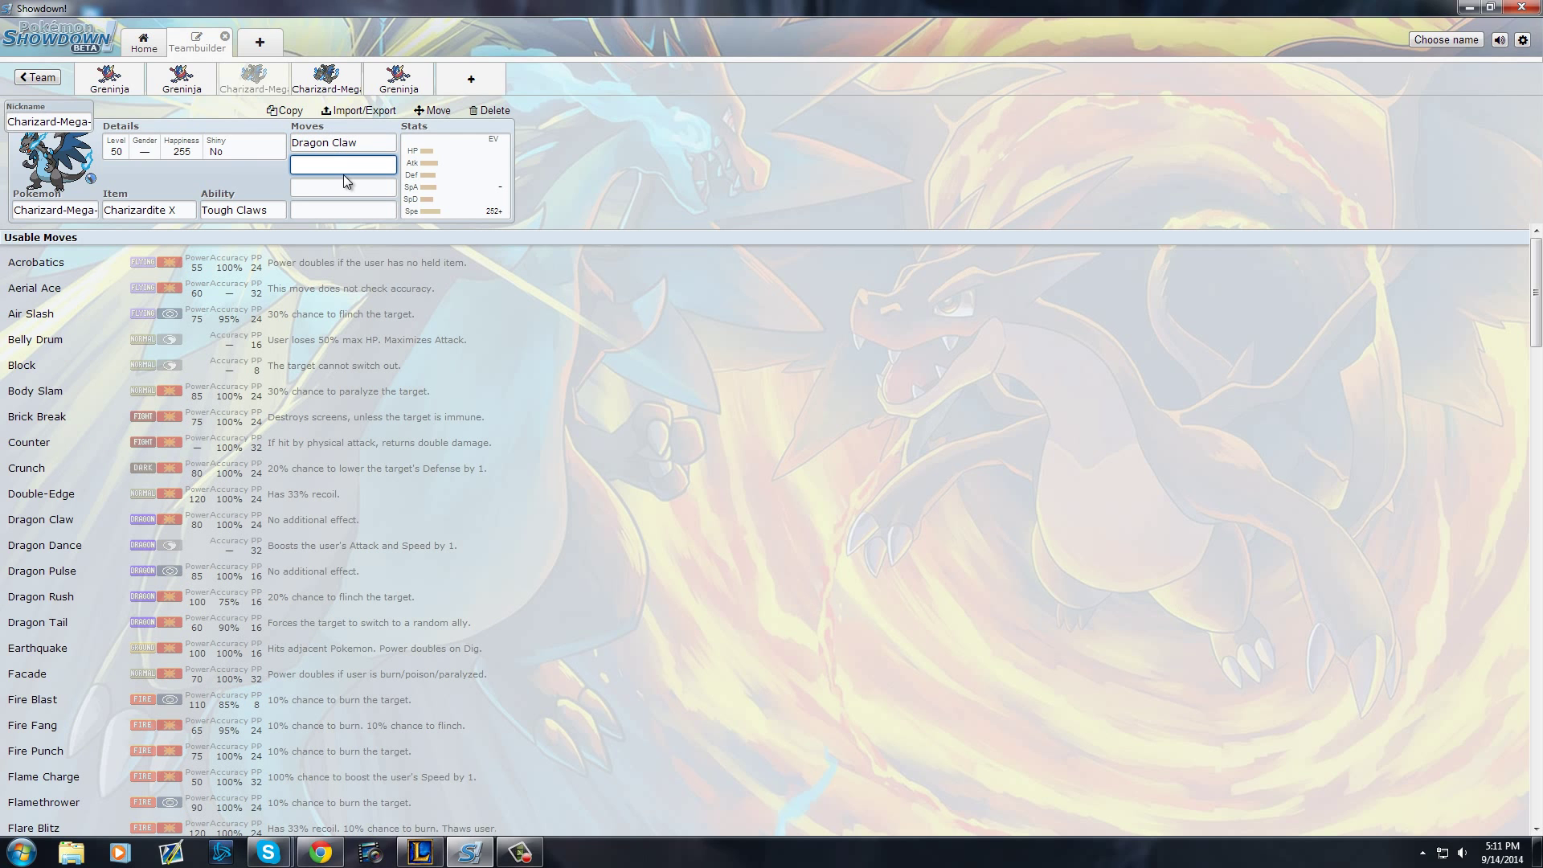
pyautogui.write('fa')
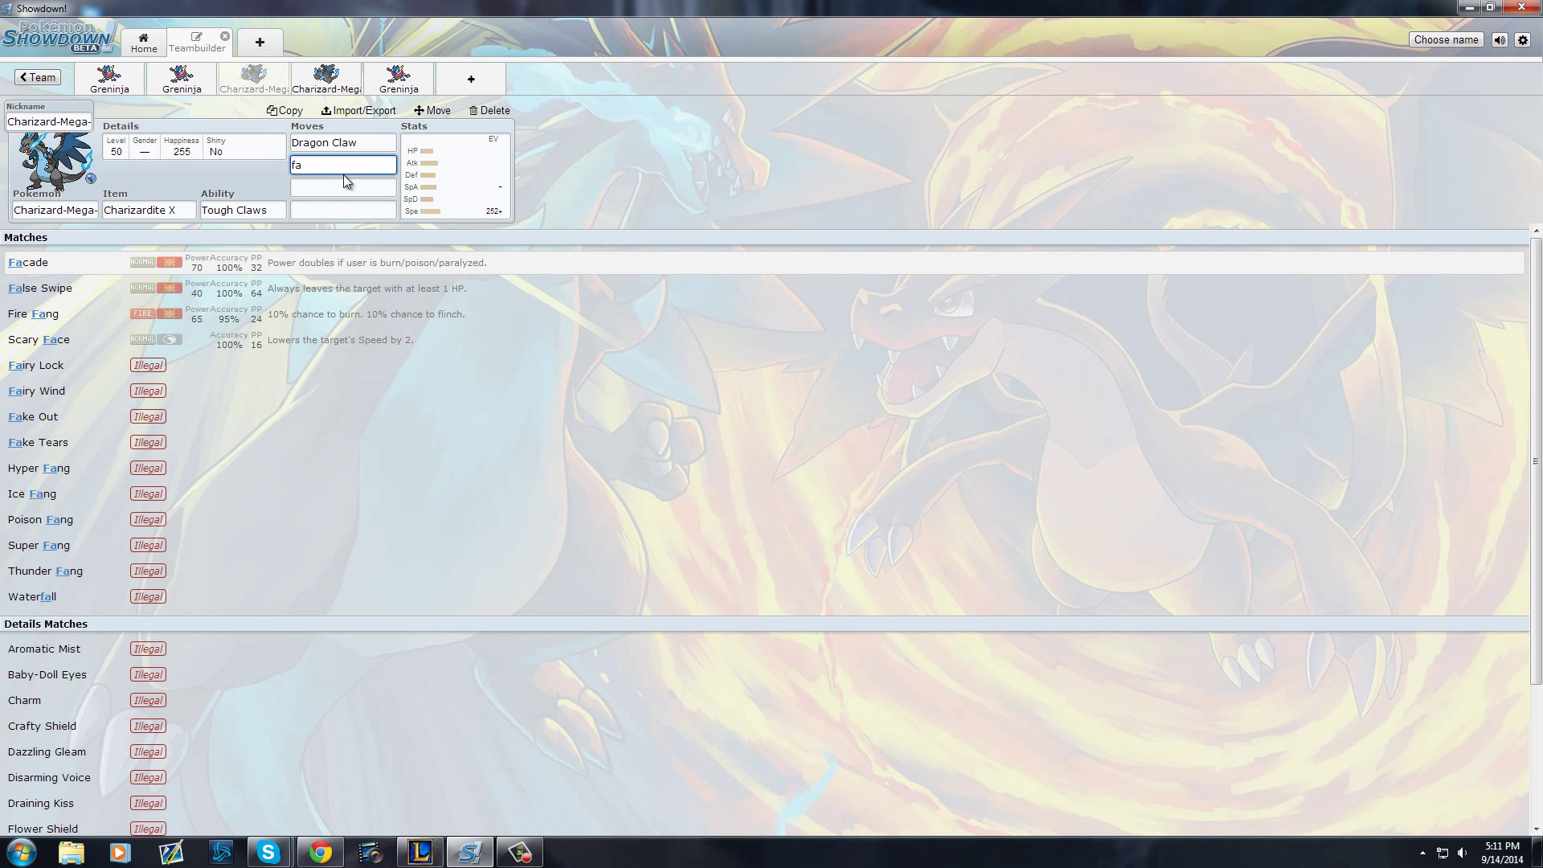
pyautogui.write('la')
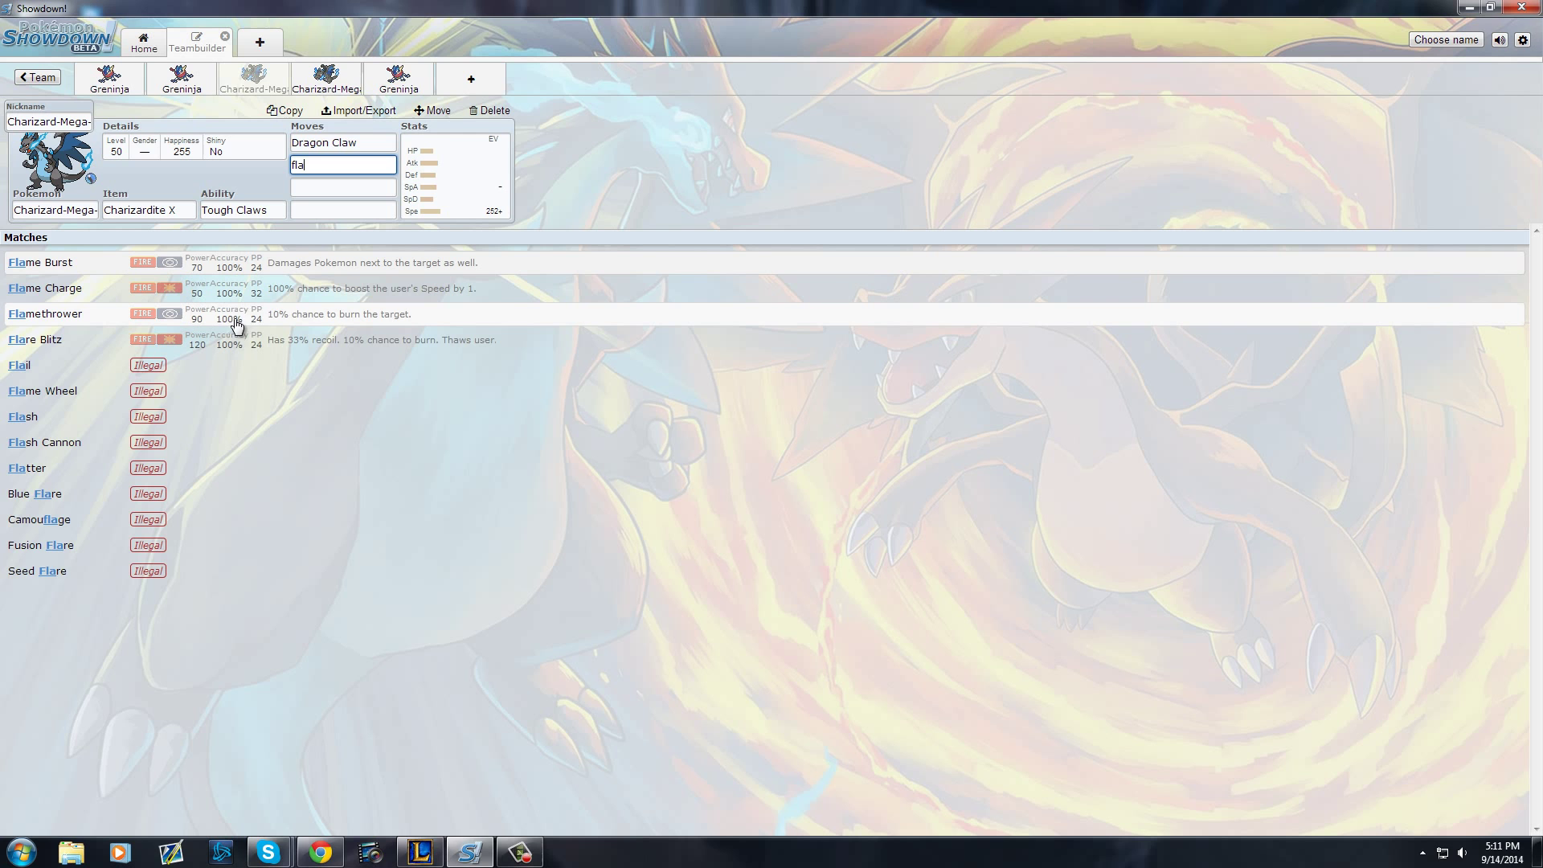
pyautogui.click(299, 341)
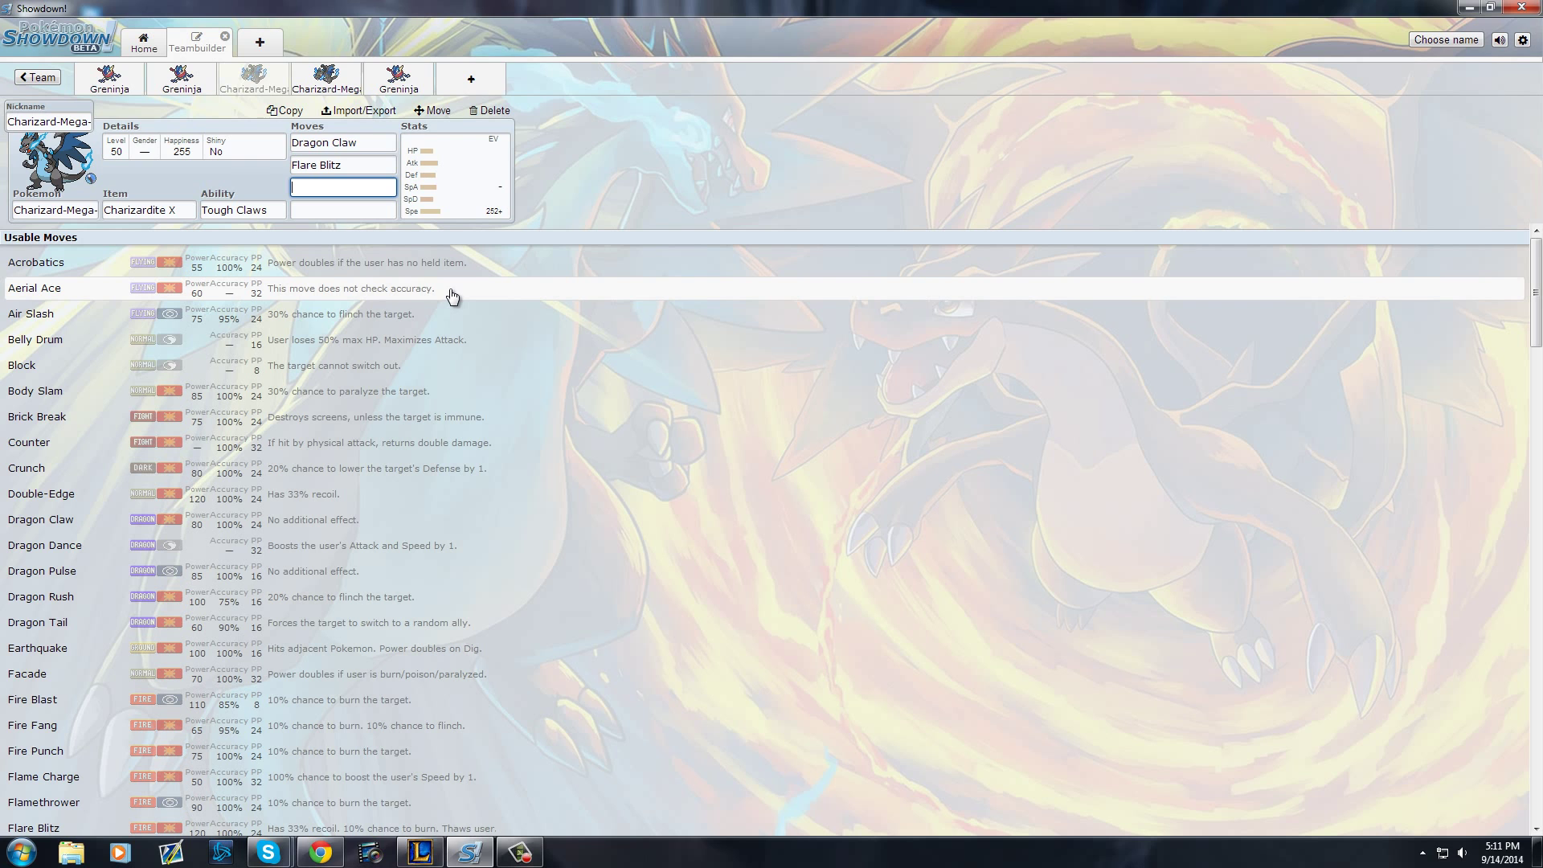
# After reviewing the EV spread and Tough Claws, add Protect and Brick Break as moves three and four.
pyautogui.click(469, 190)
pyautogui.click(372, 193)
pyautogui.click(431, 187)
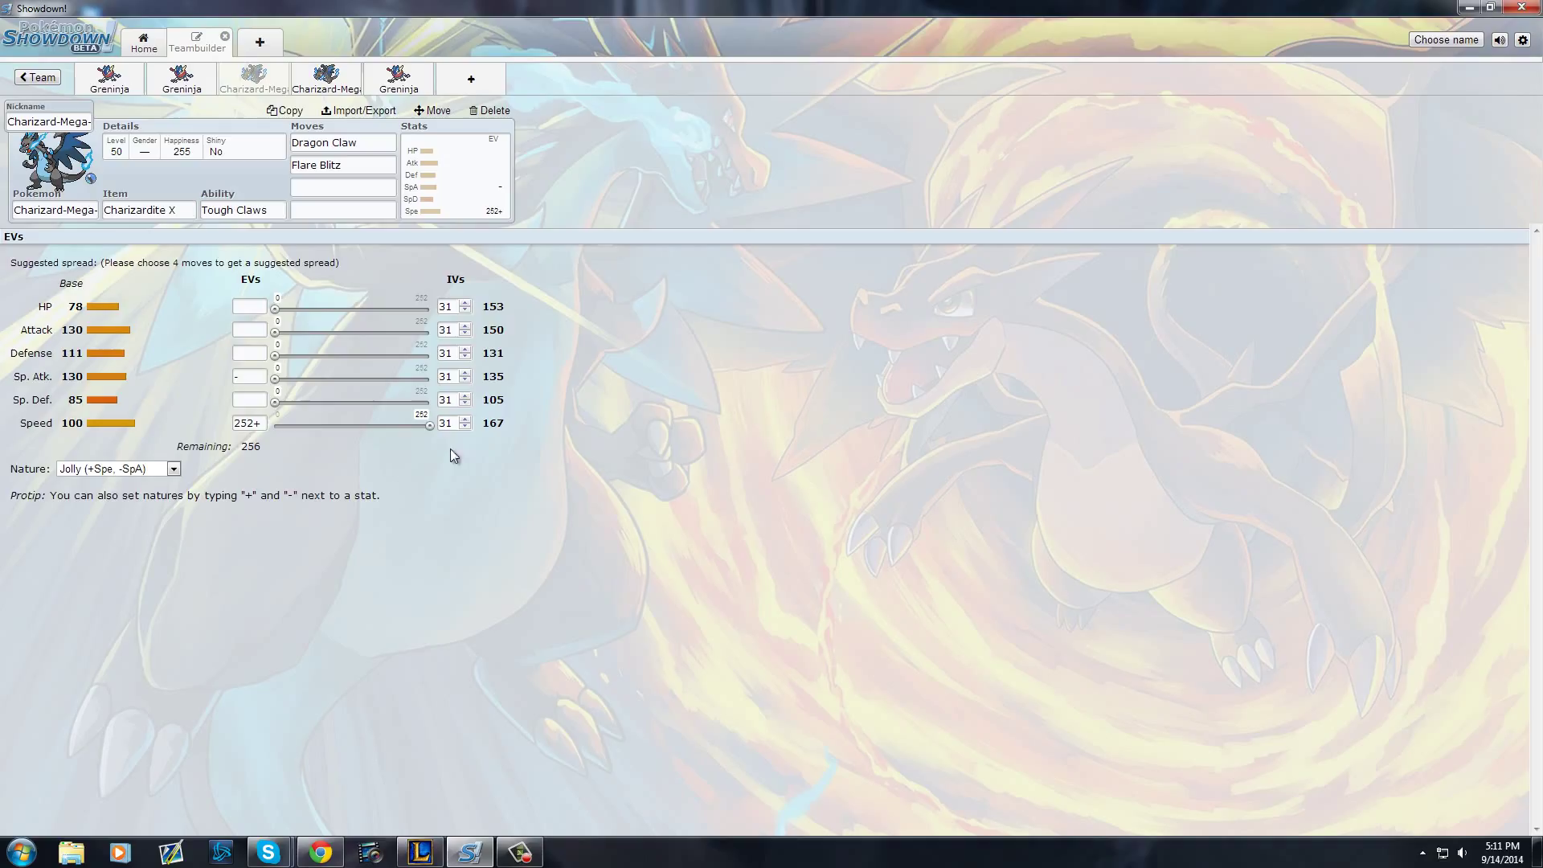
pyautogui.click(275, 213)
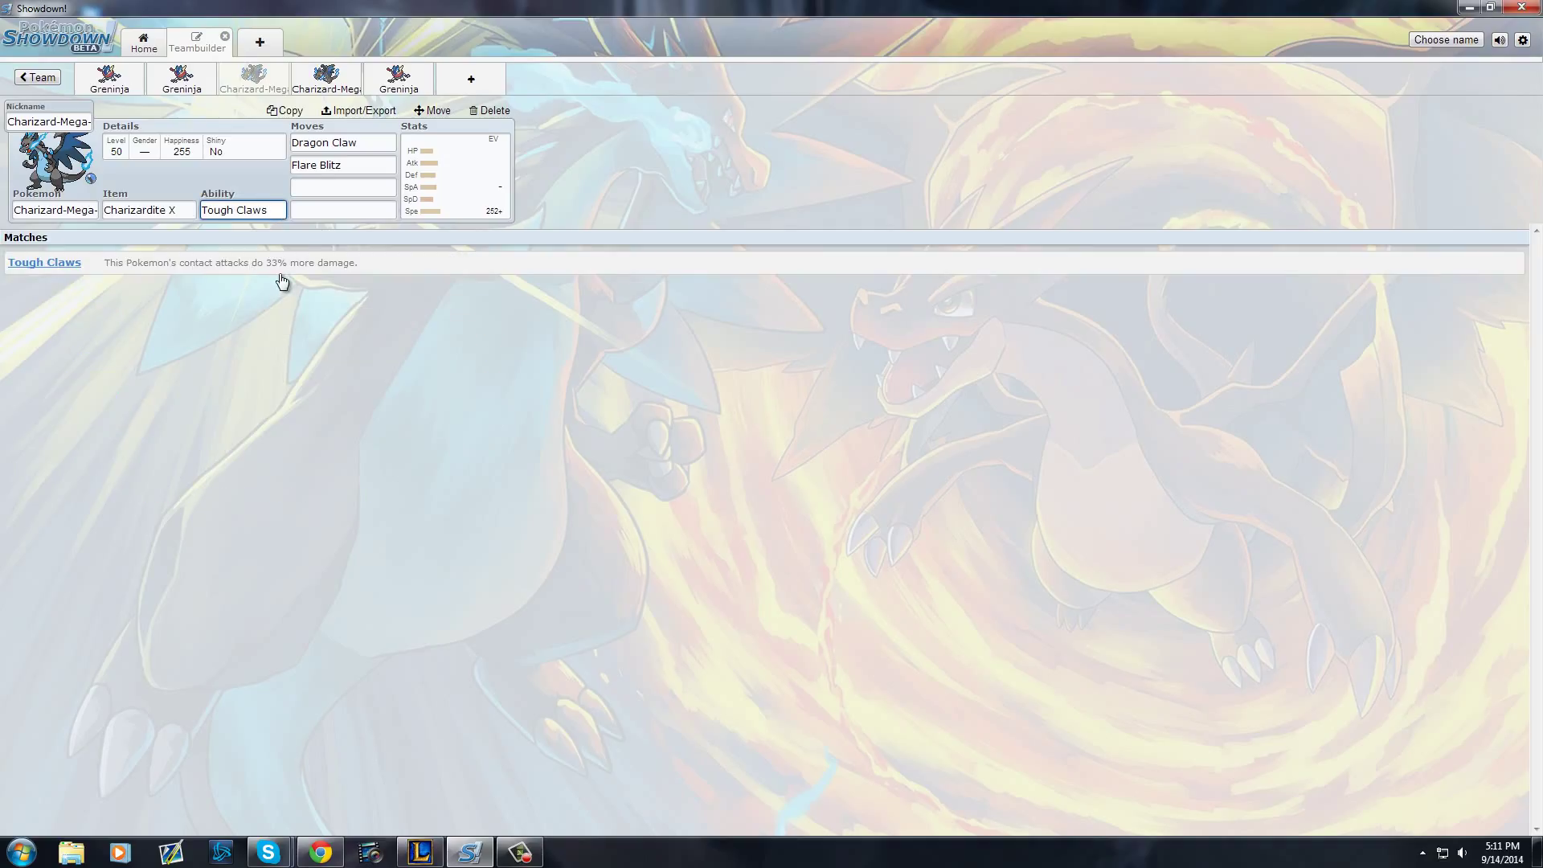
pyautogui.click(363, 165)
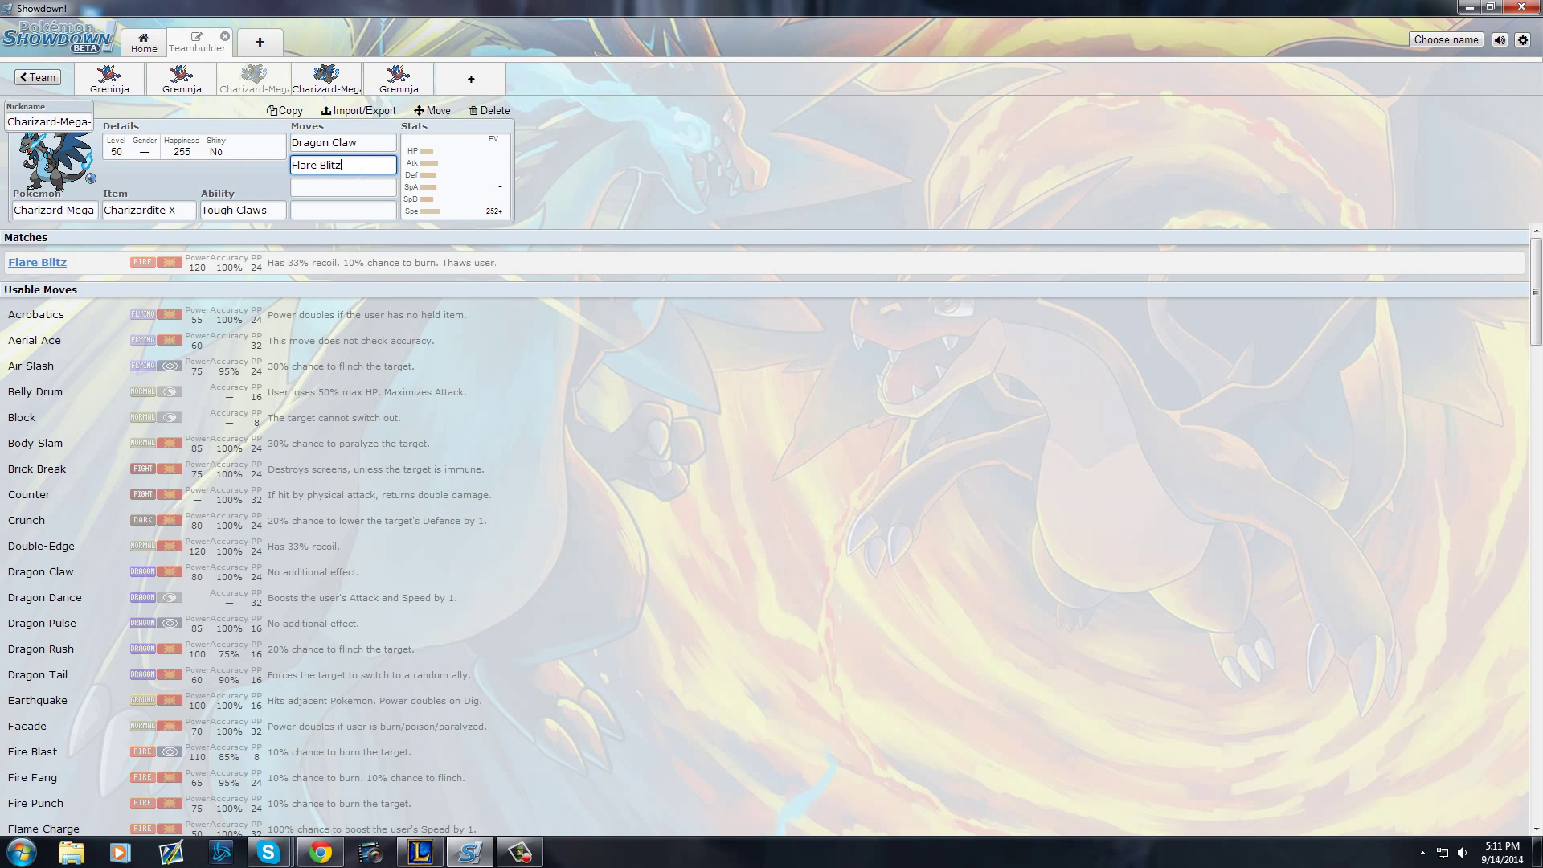
pyautogui.click(373, 145)
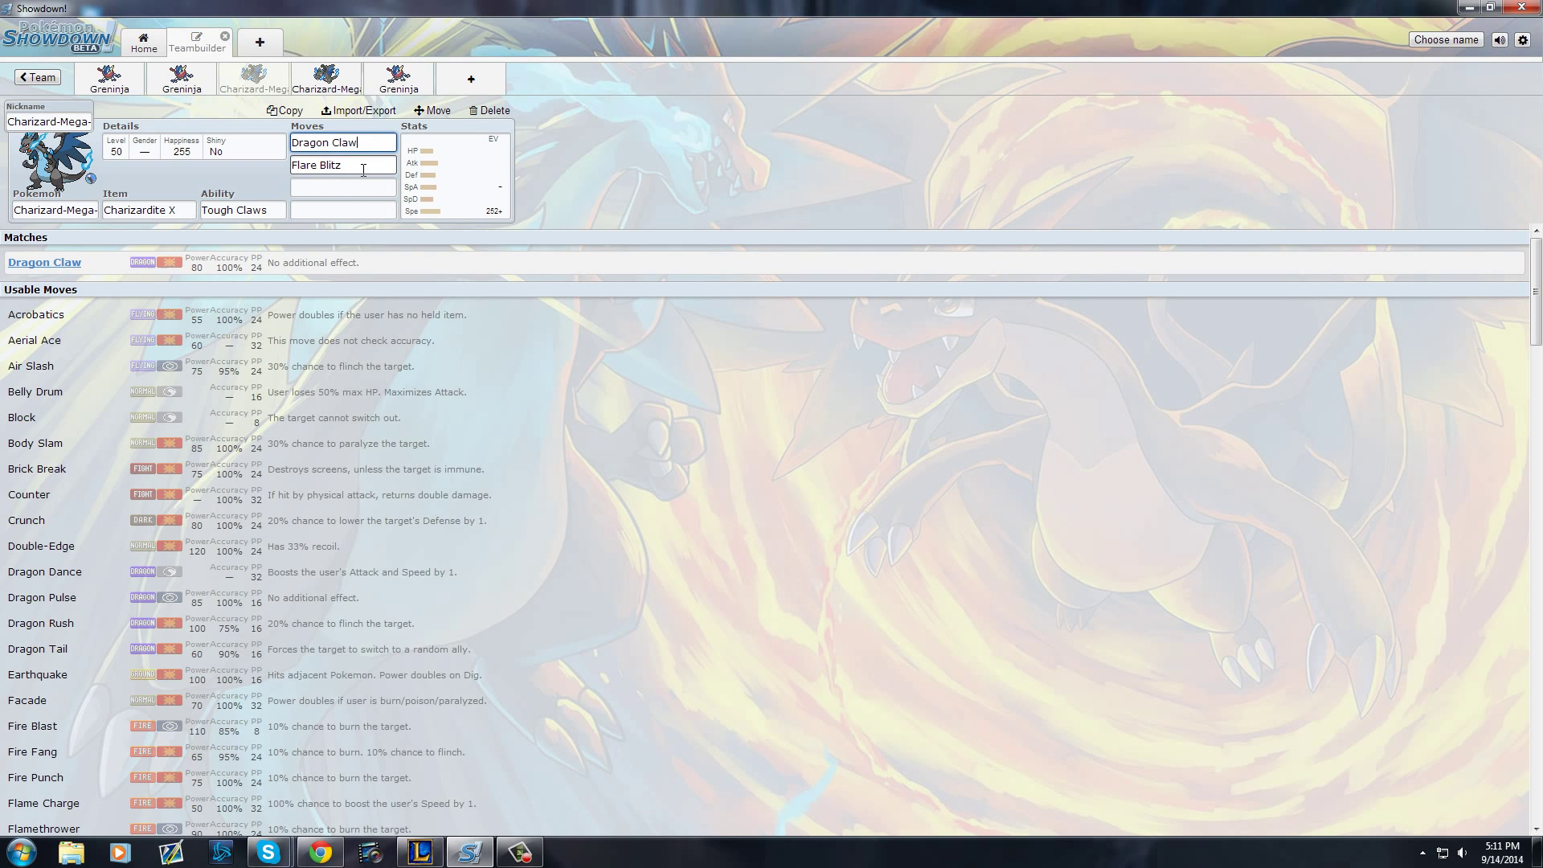
pyautogui.click(347, 192)
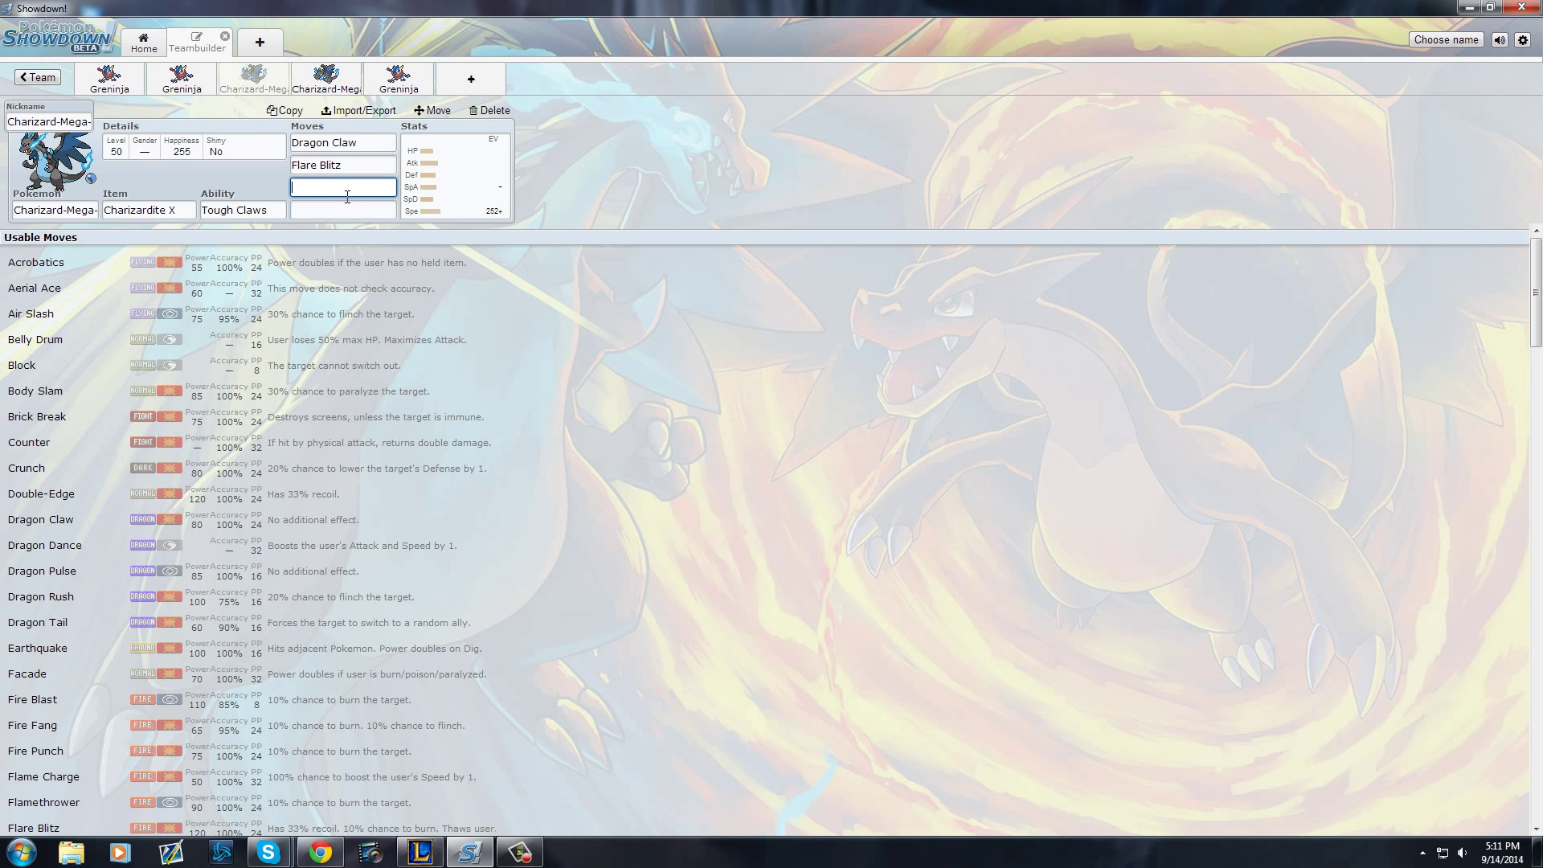
pyautogui.write('pr')
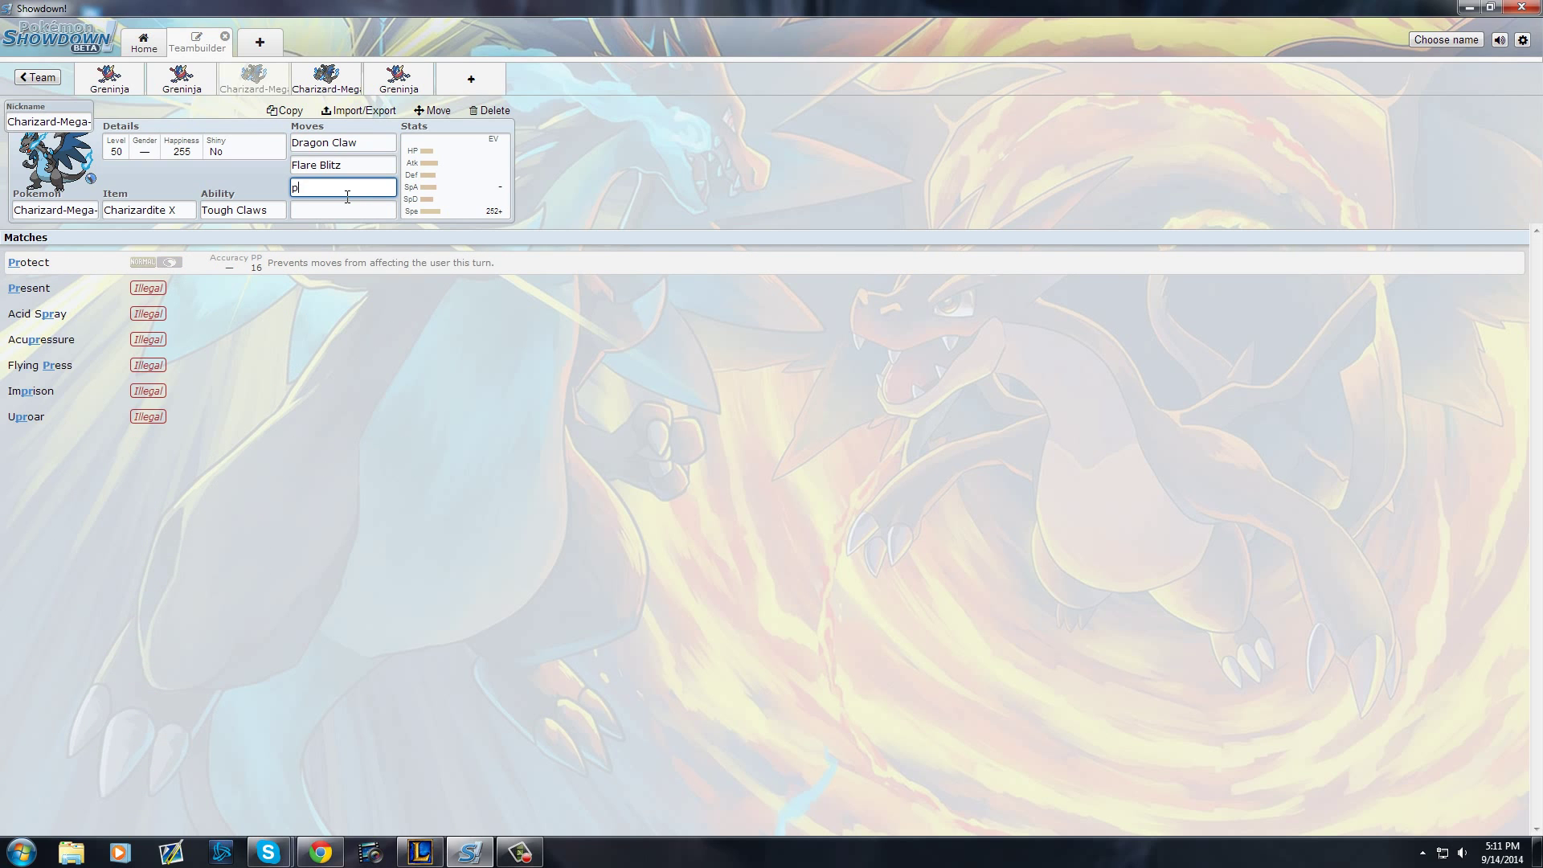
pyautogui.write('rotect')
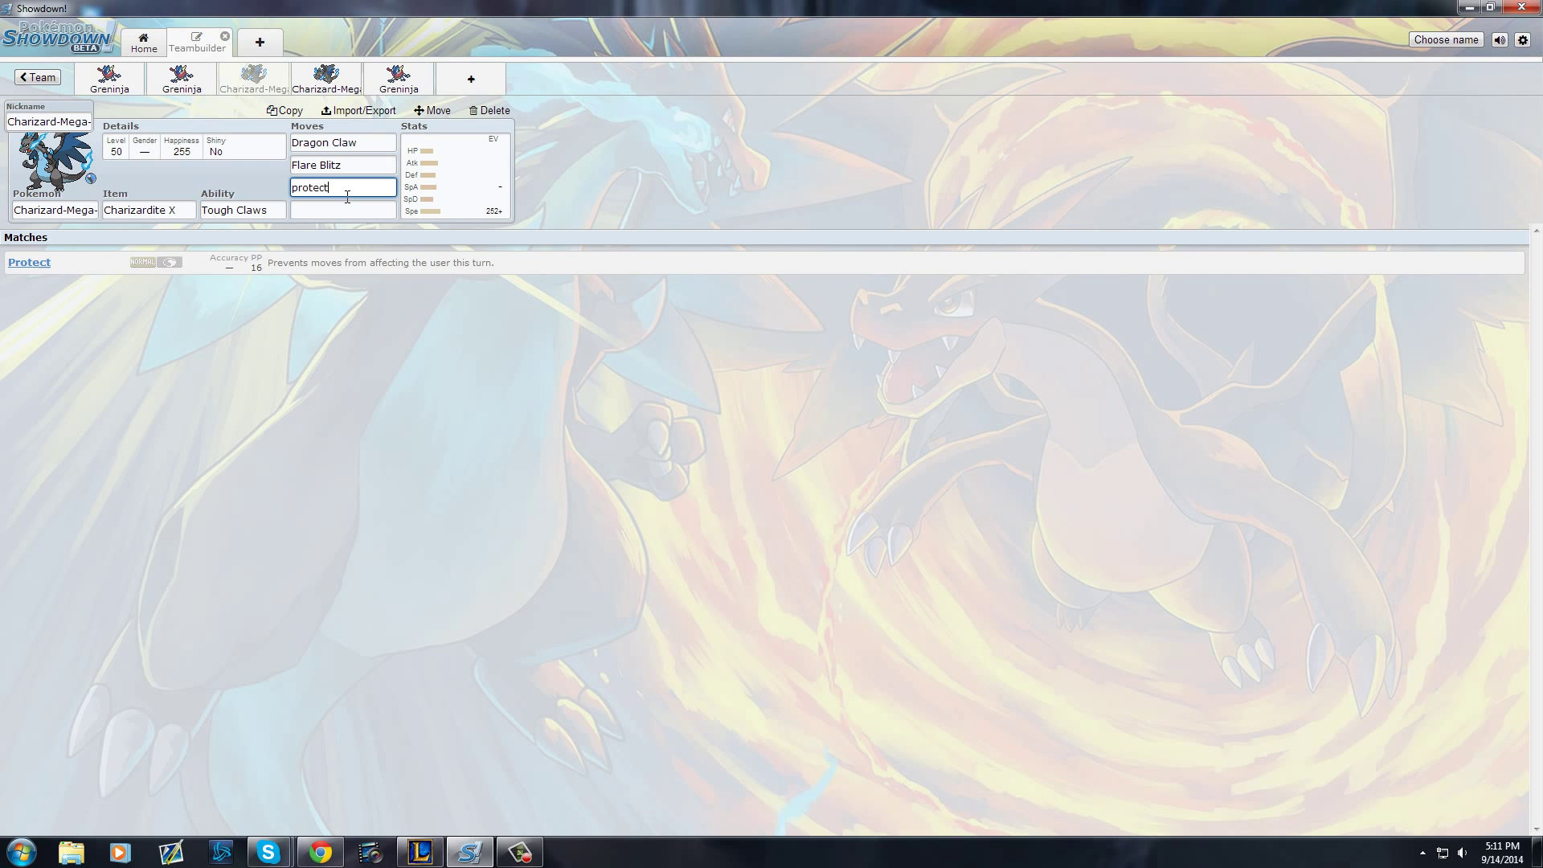
pyautogui.click(22, 274)
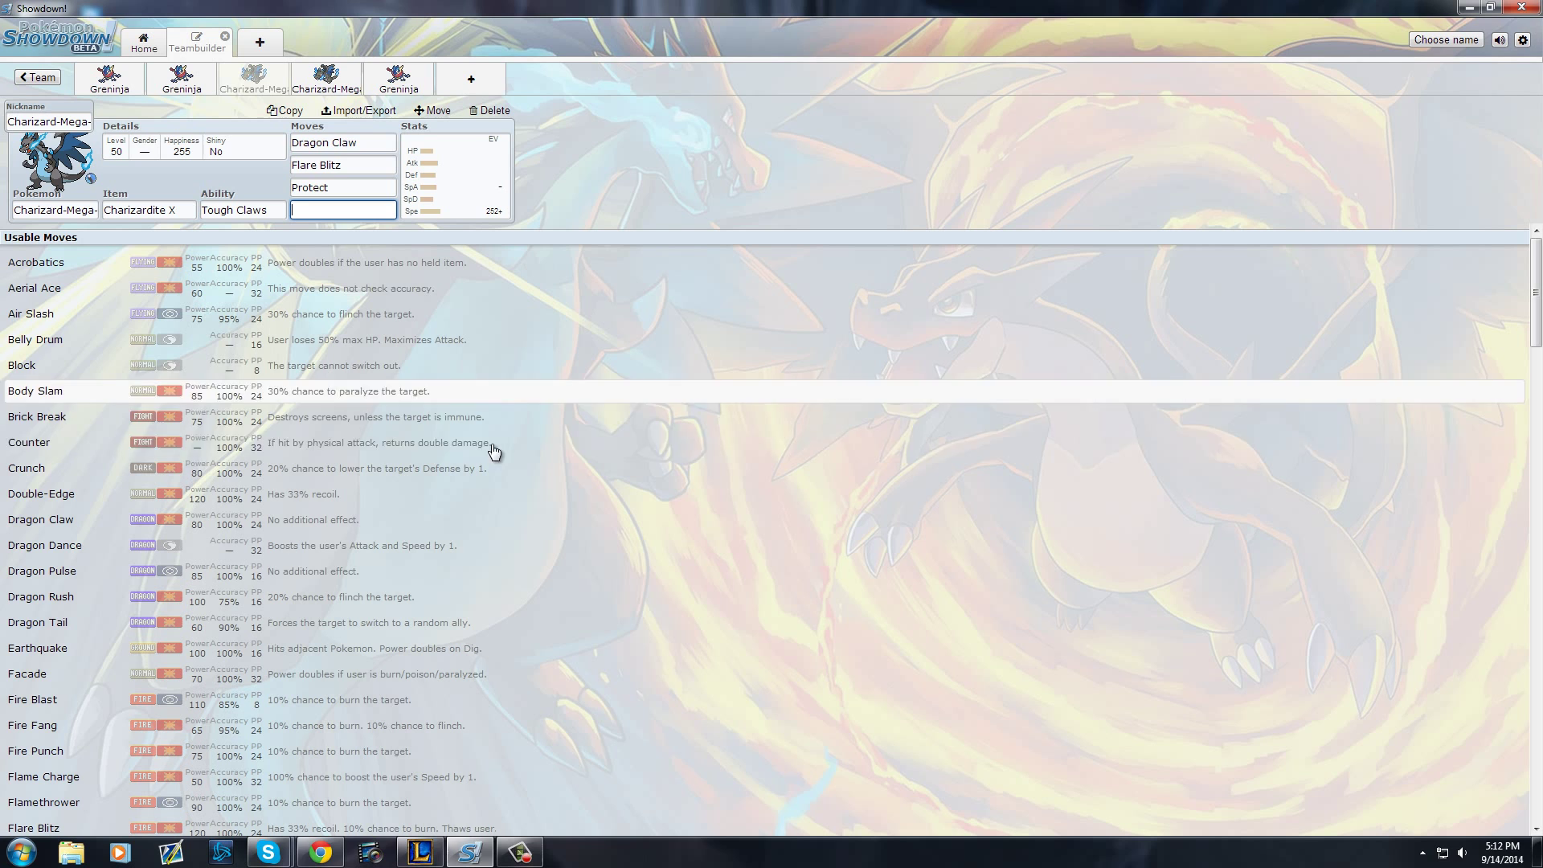
pyautogui.click(437, 416)
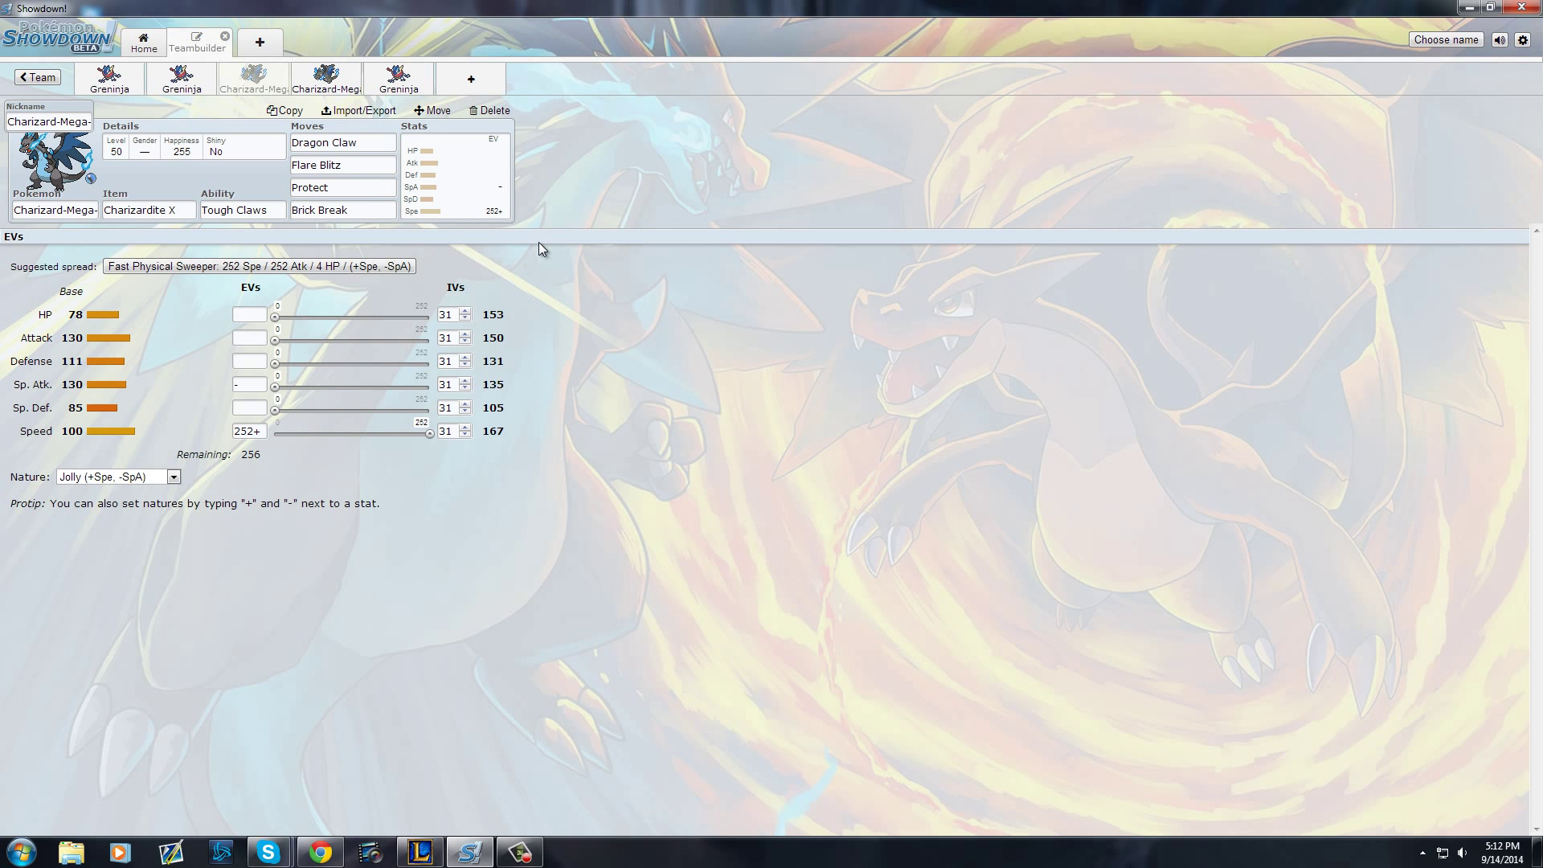
# Change the fourth move to Metal Claw, replacing a briefly chosen Iron Tail.
pyautogui.click(358, 205)
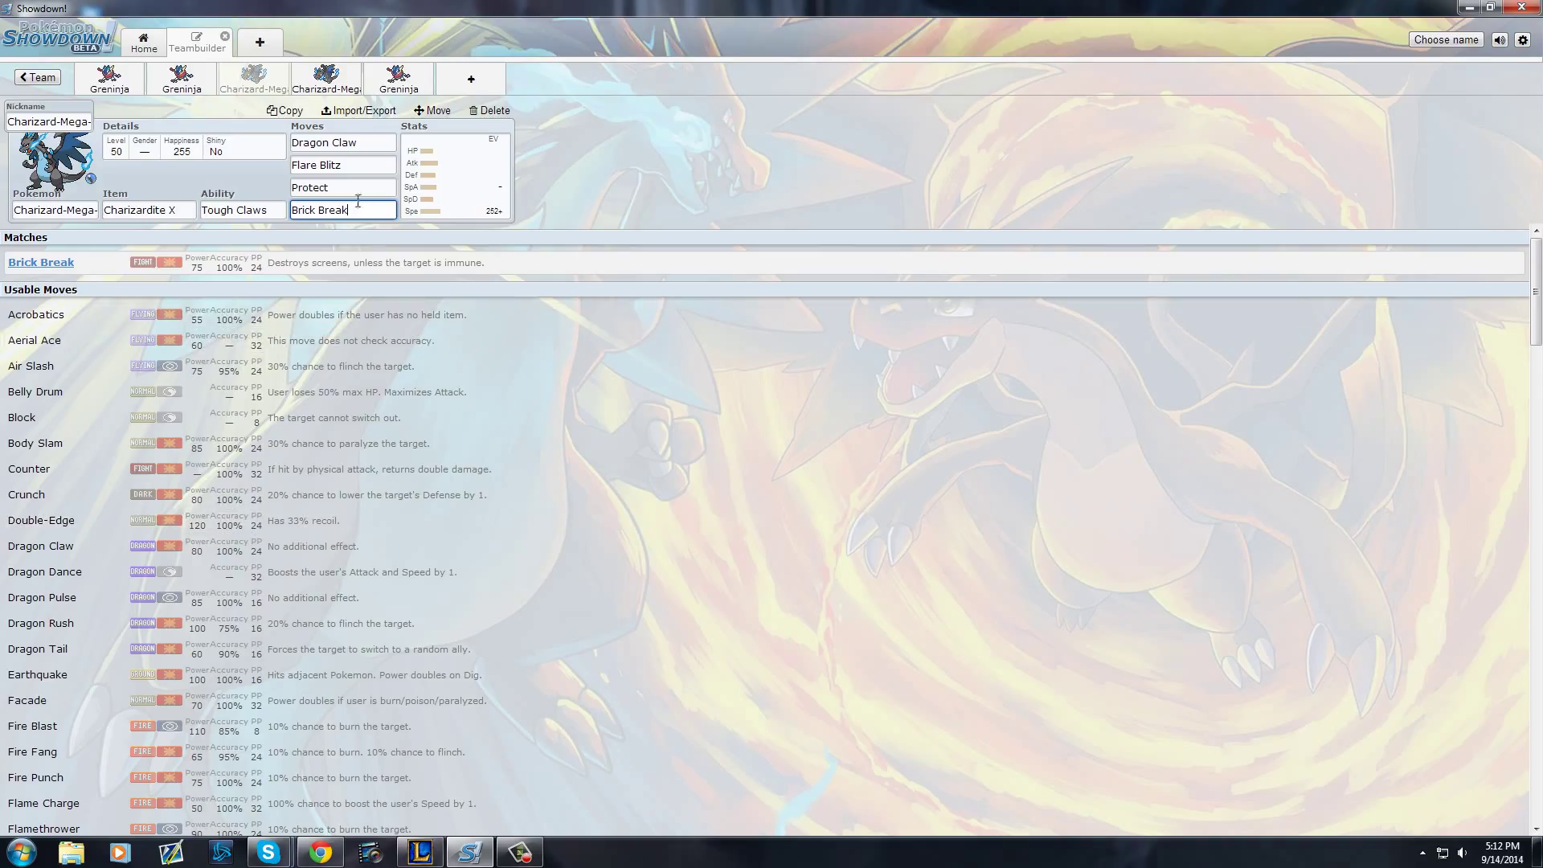
pyautogui.hotkey('ctrl', 'a')
pyautogui.write('iro')
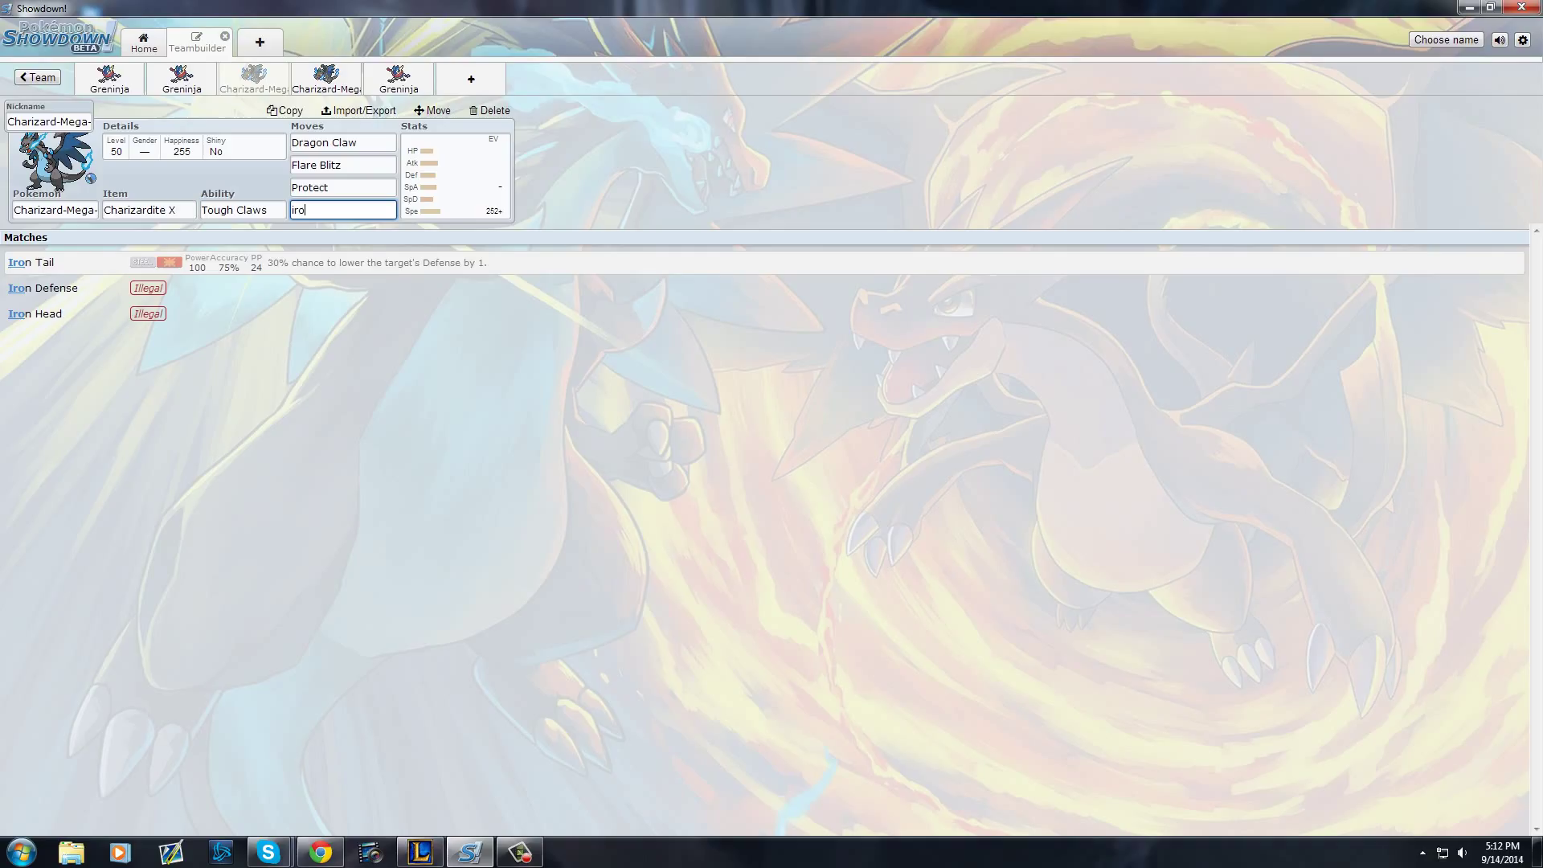
pyautogui.click(372, 264)
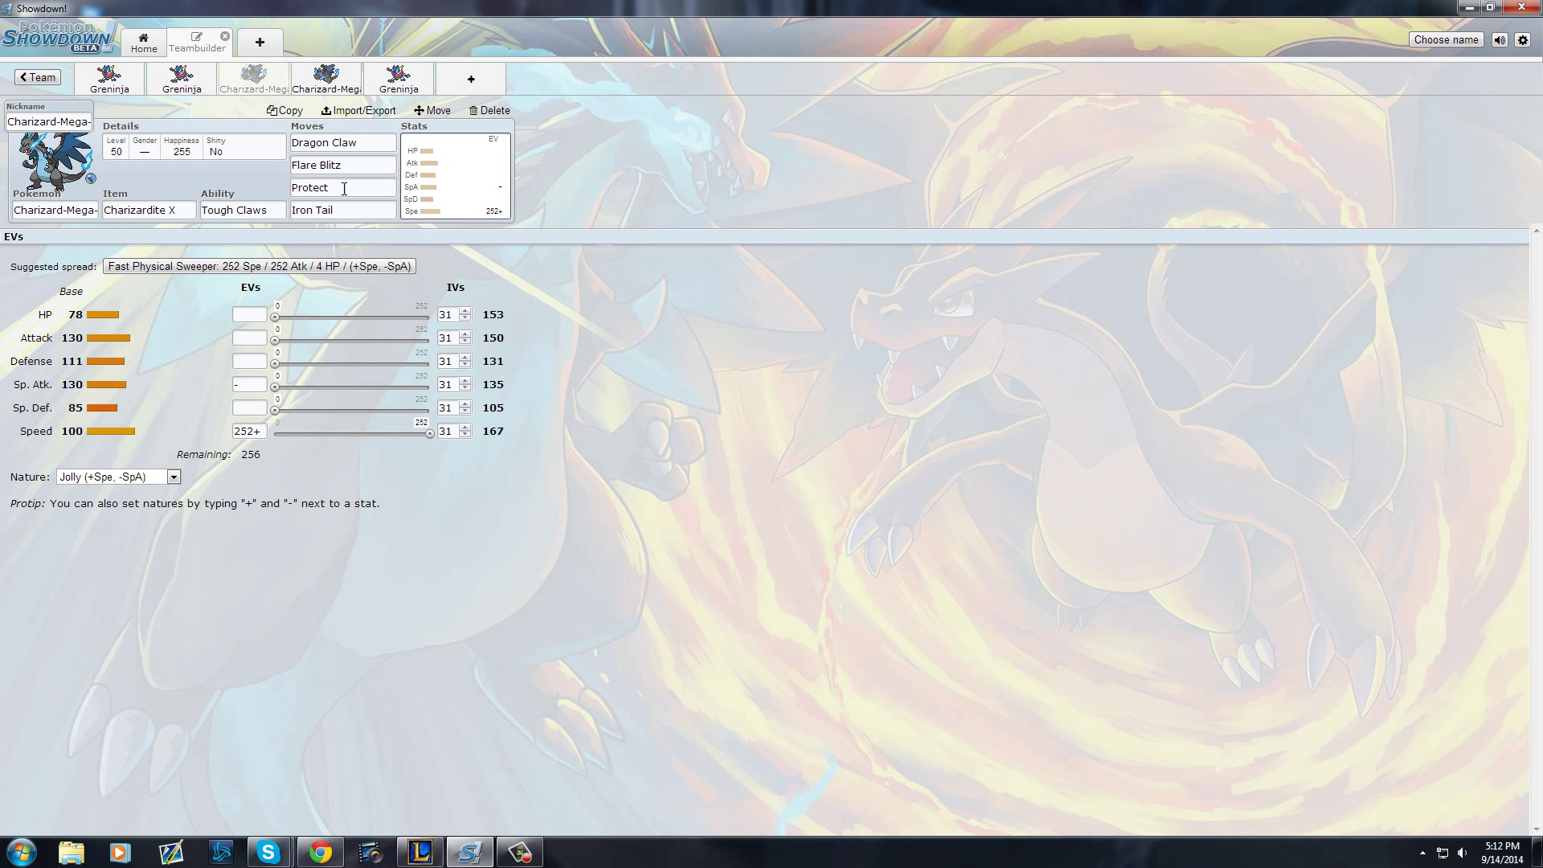
pyautogui.click(329, 209)
pyautogui.write('meta')
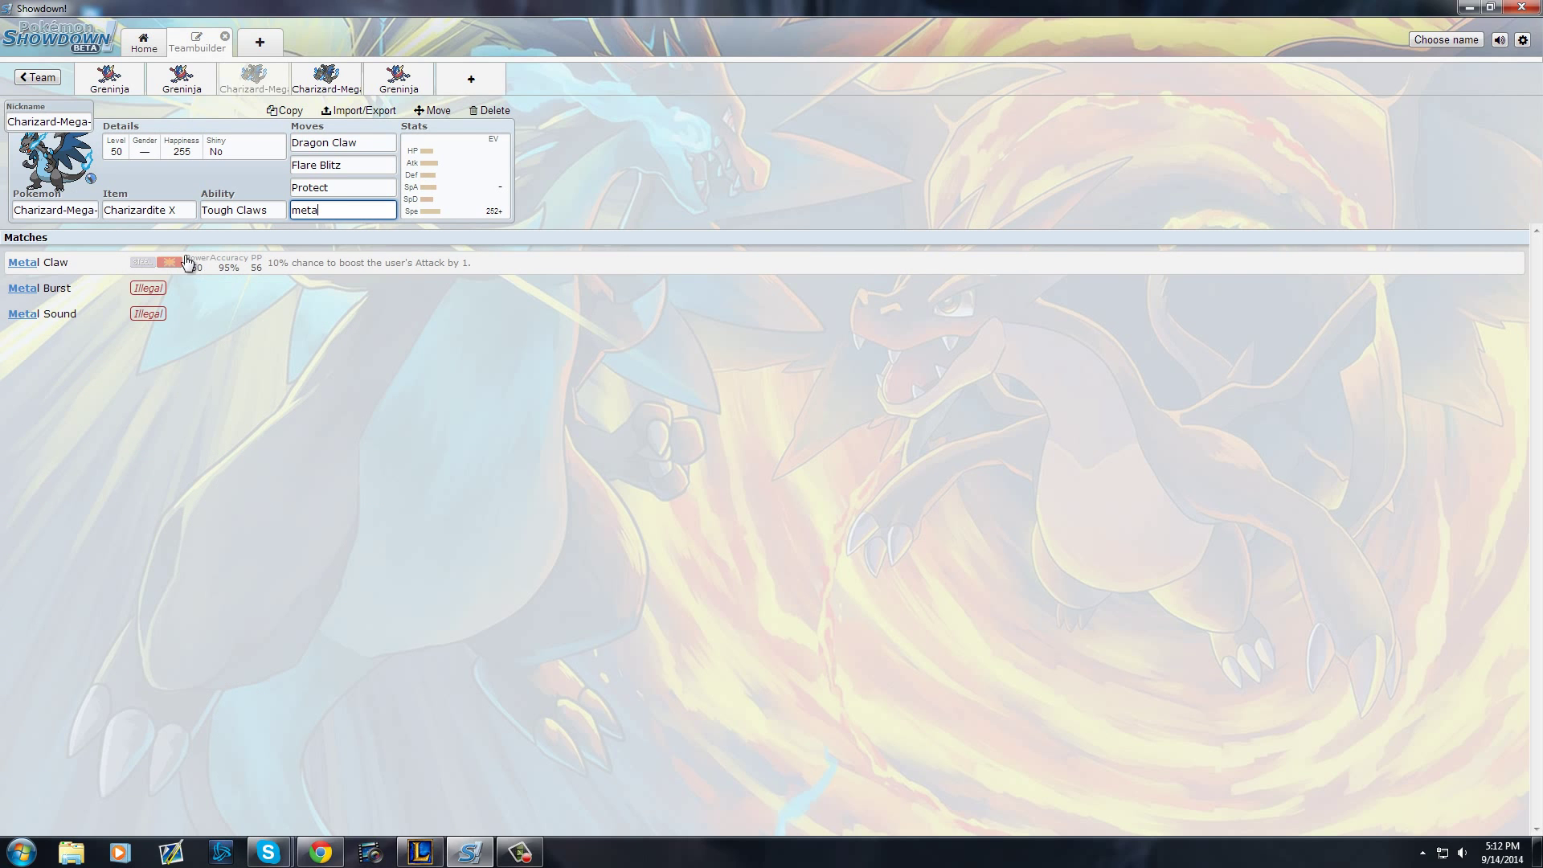
pyautogui.click(230, 278)
pyautogui.click(231, 278)
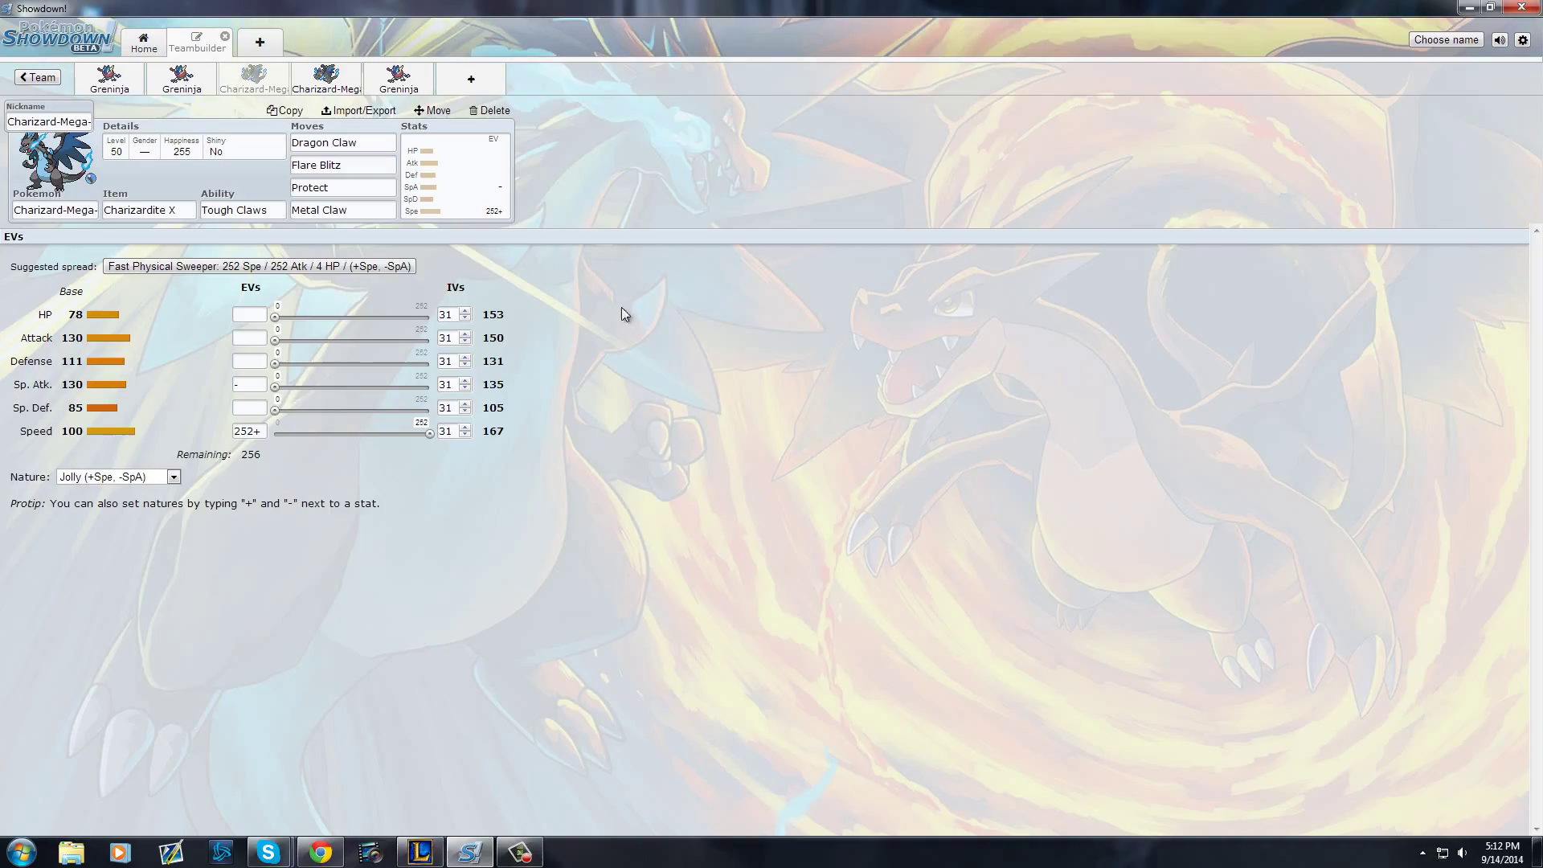
# Assign 252 Attack EVs and the last 4 EVs to HP.
pyautogui.moveTo(276, 340); pyautogui.dragTo(445, 322)
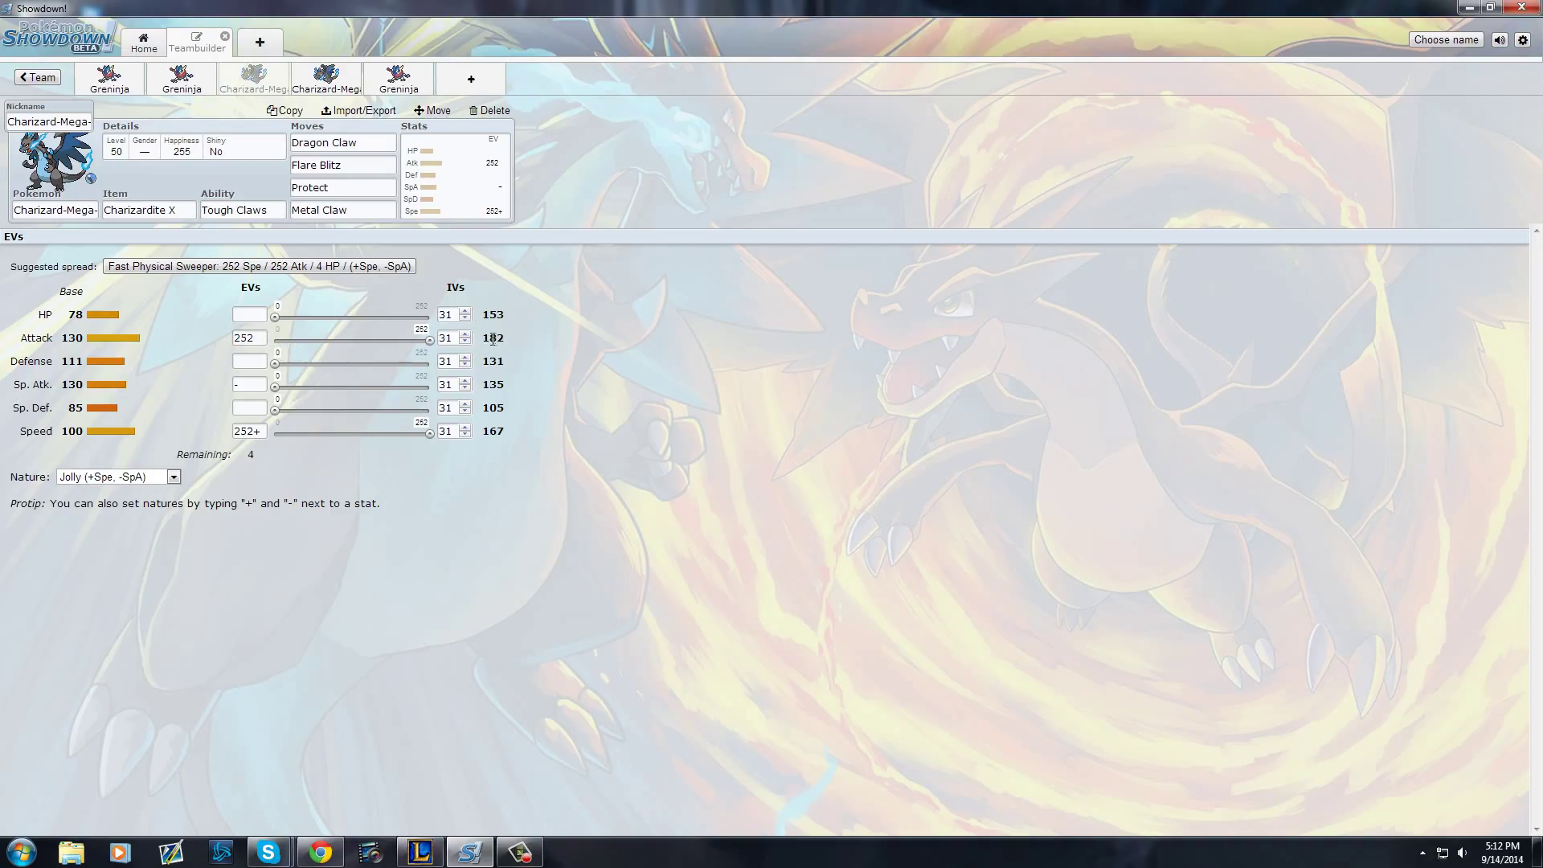
pyautogui.click(259, 315)
pyautogui.write('4')
# Open the second Mega Charizard X set and select its level value.
pyautogui.click(326, 78)
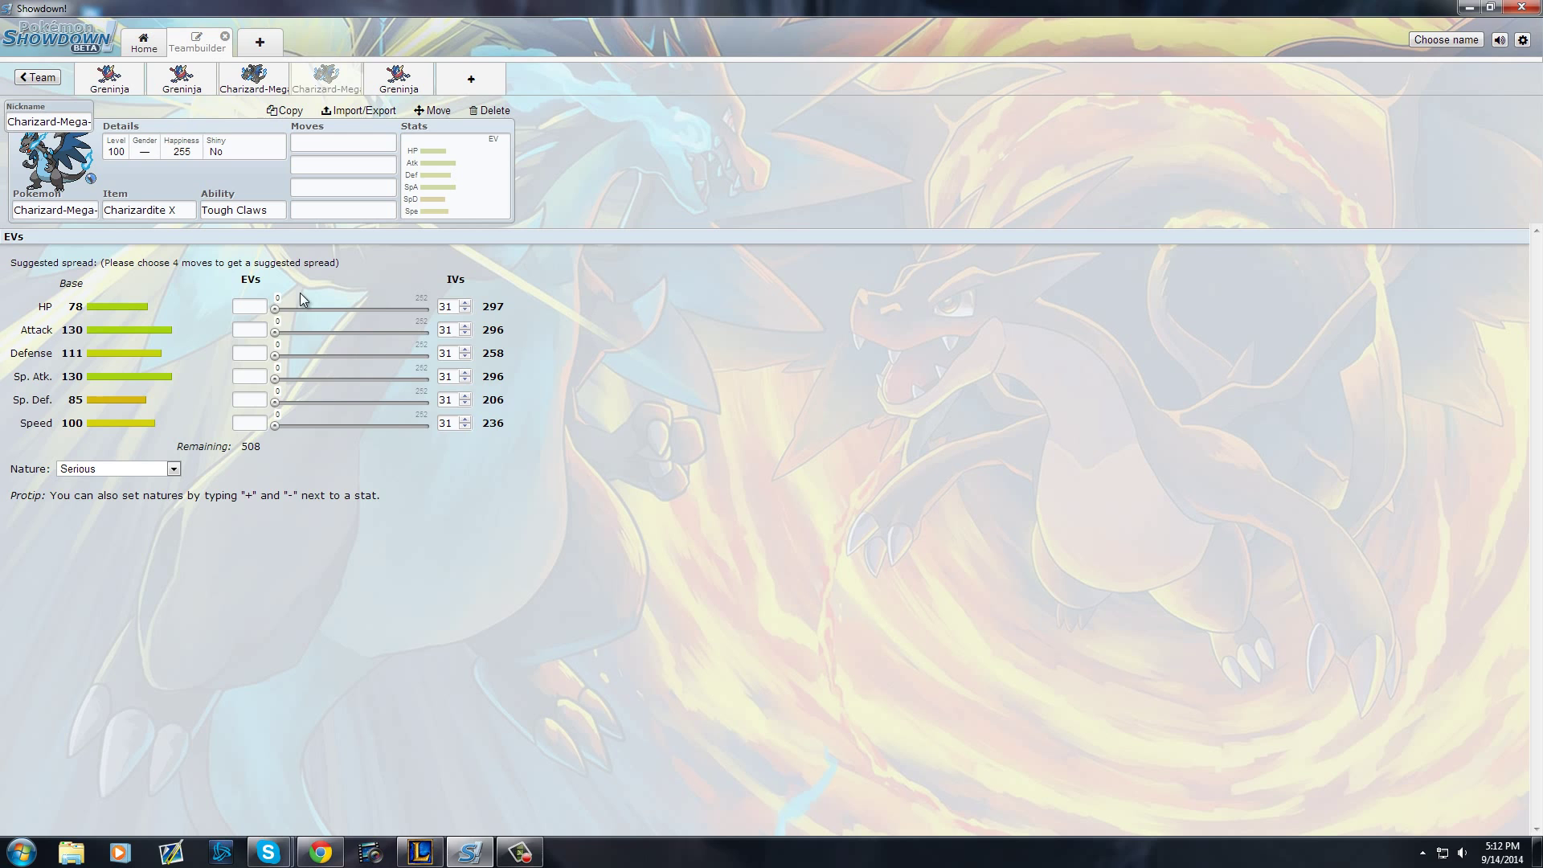
pyautogui.click(128, 149)
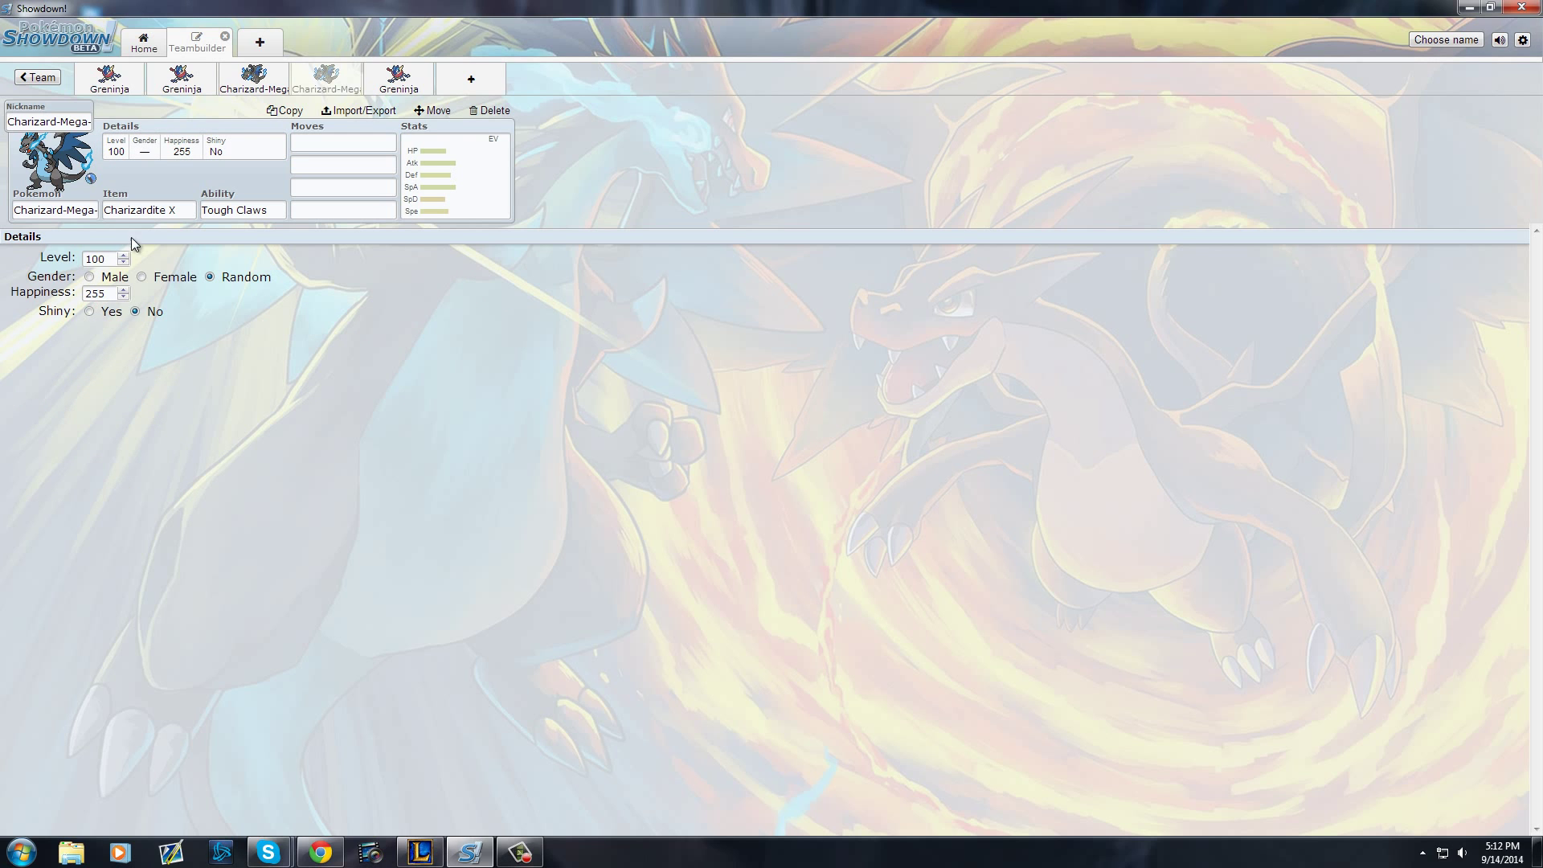
pyautogui.doubleClick(97, 258)
# Set the level to 50, choose Adamant, and assign 252 Attack and 80 Speed EVs.
pyautogui.write('50')
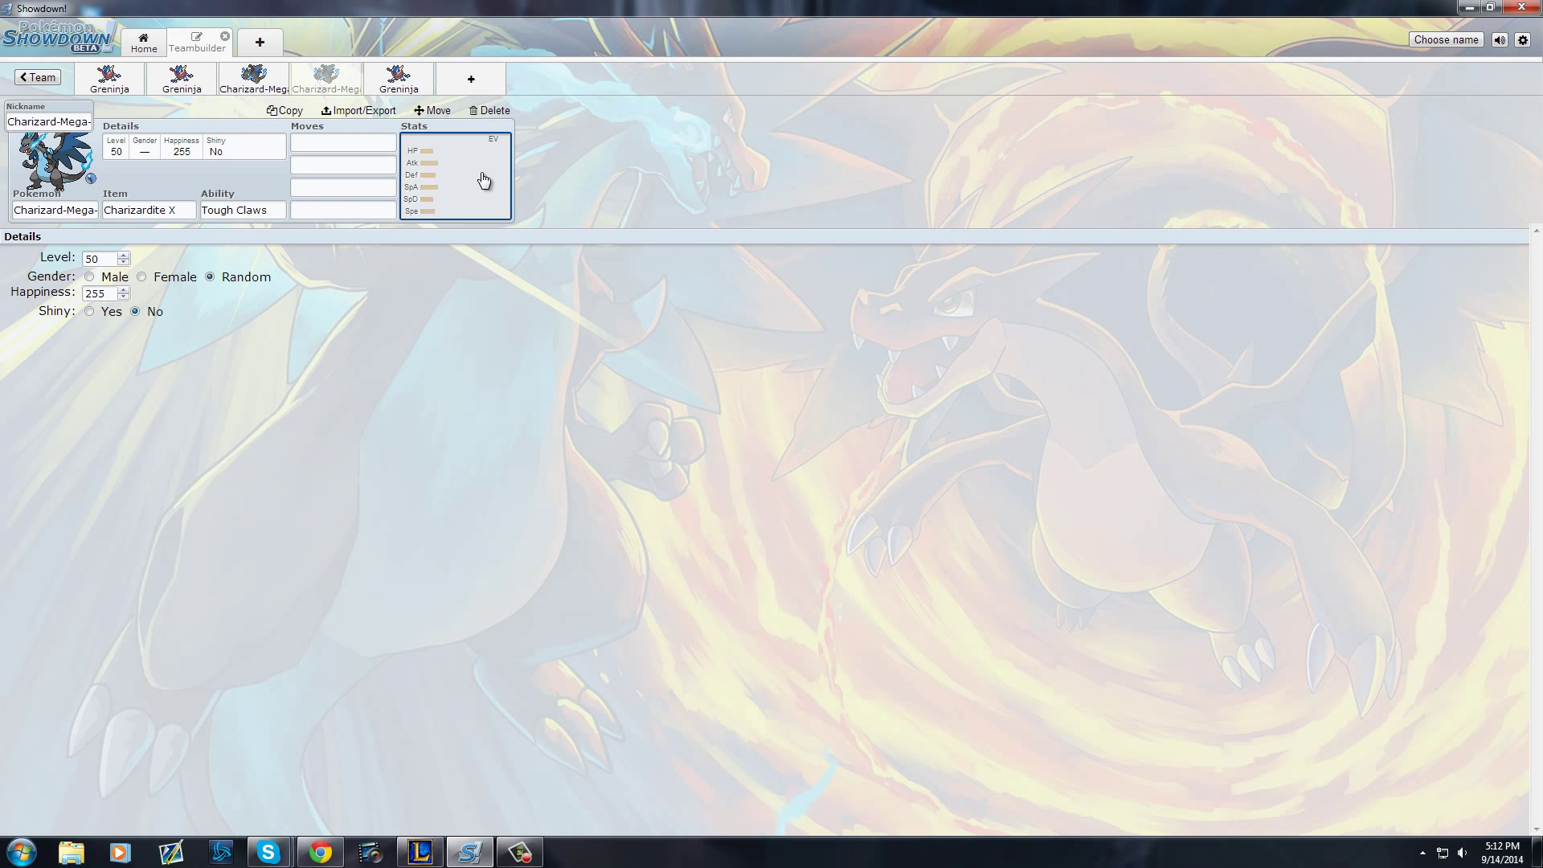
pyautogui.click(482, 179)
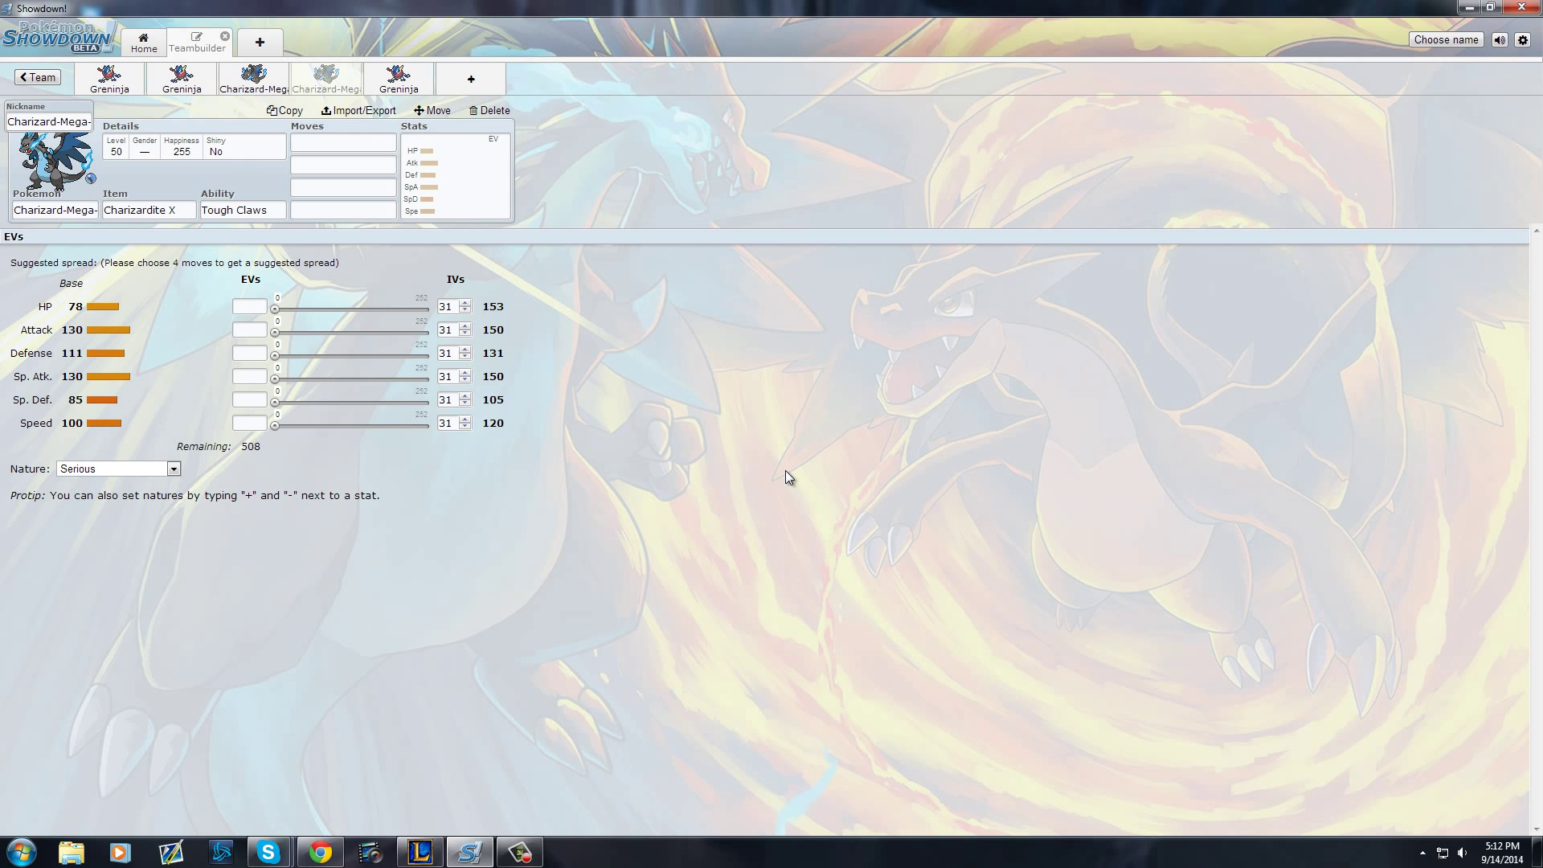
pyautogui.click(172, 469)
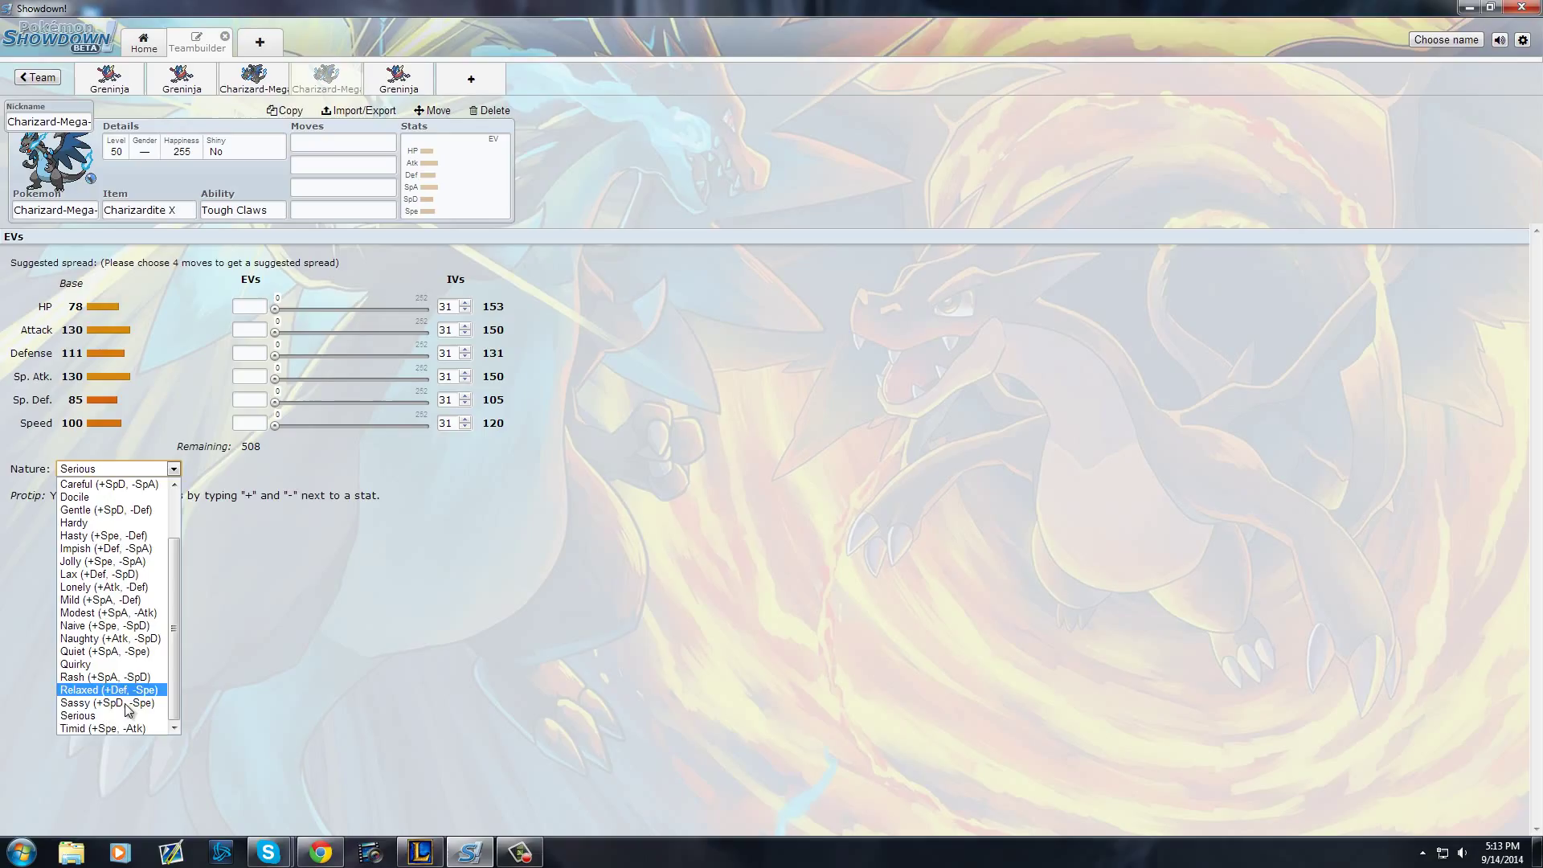
pyautogui.scroll(2, 164, 611)
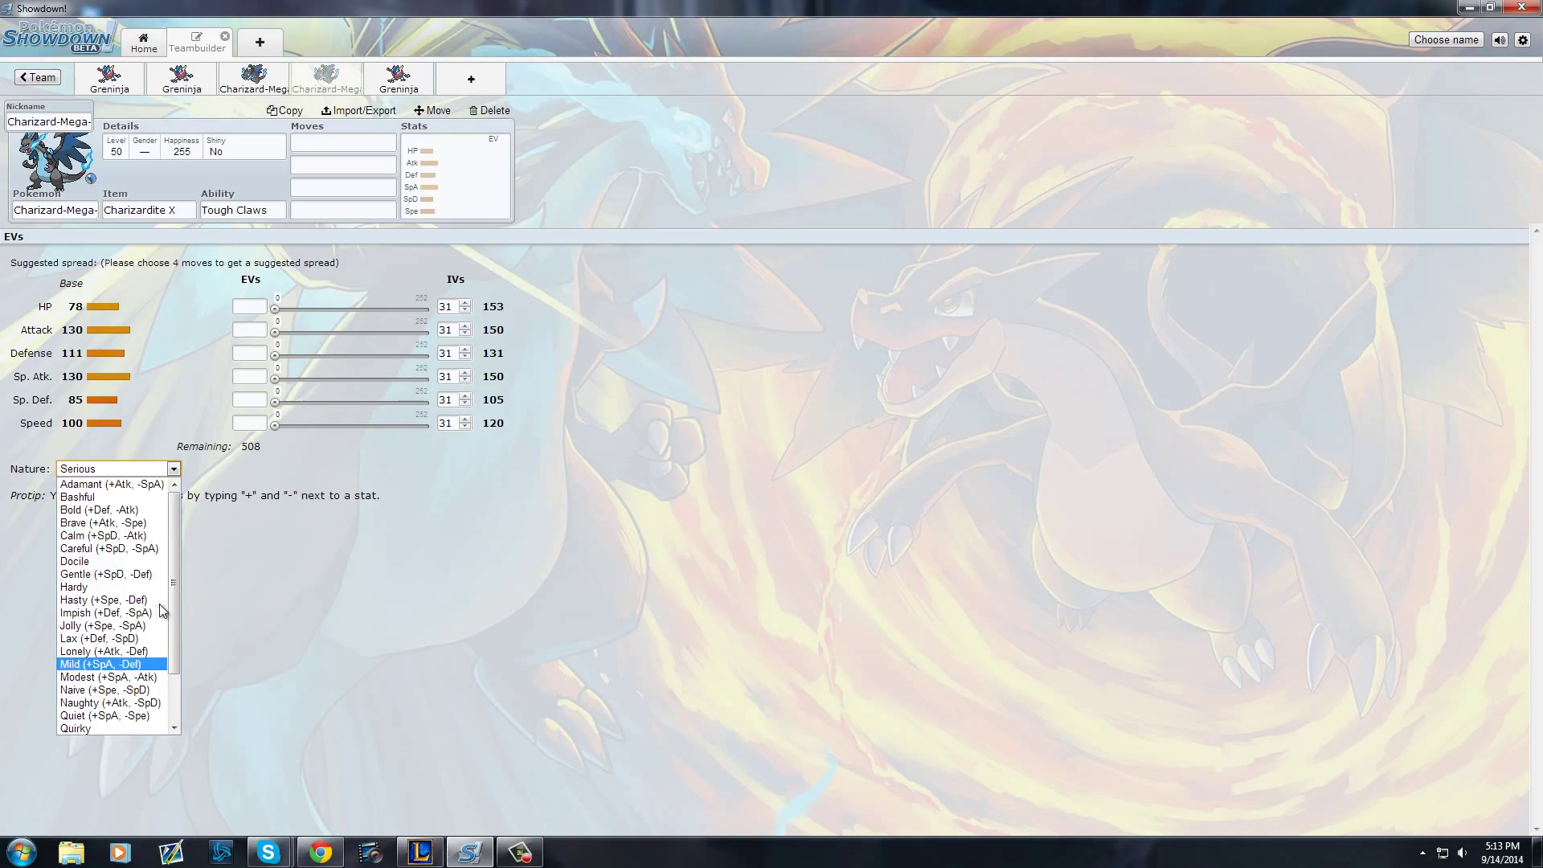
pyautogui.click(111, 484)
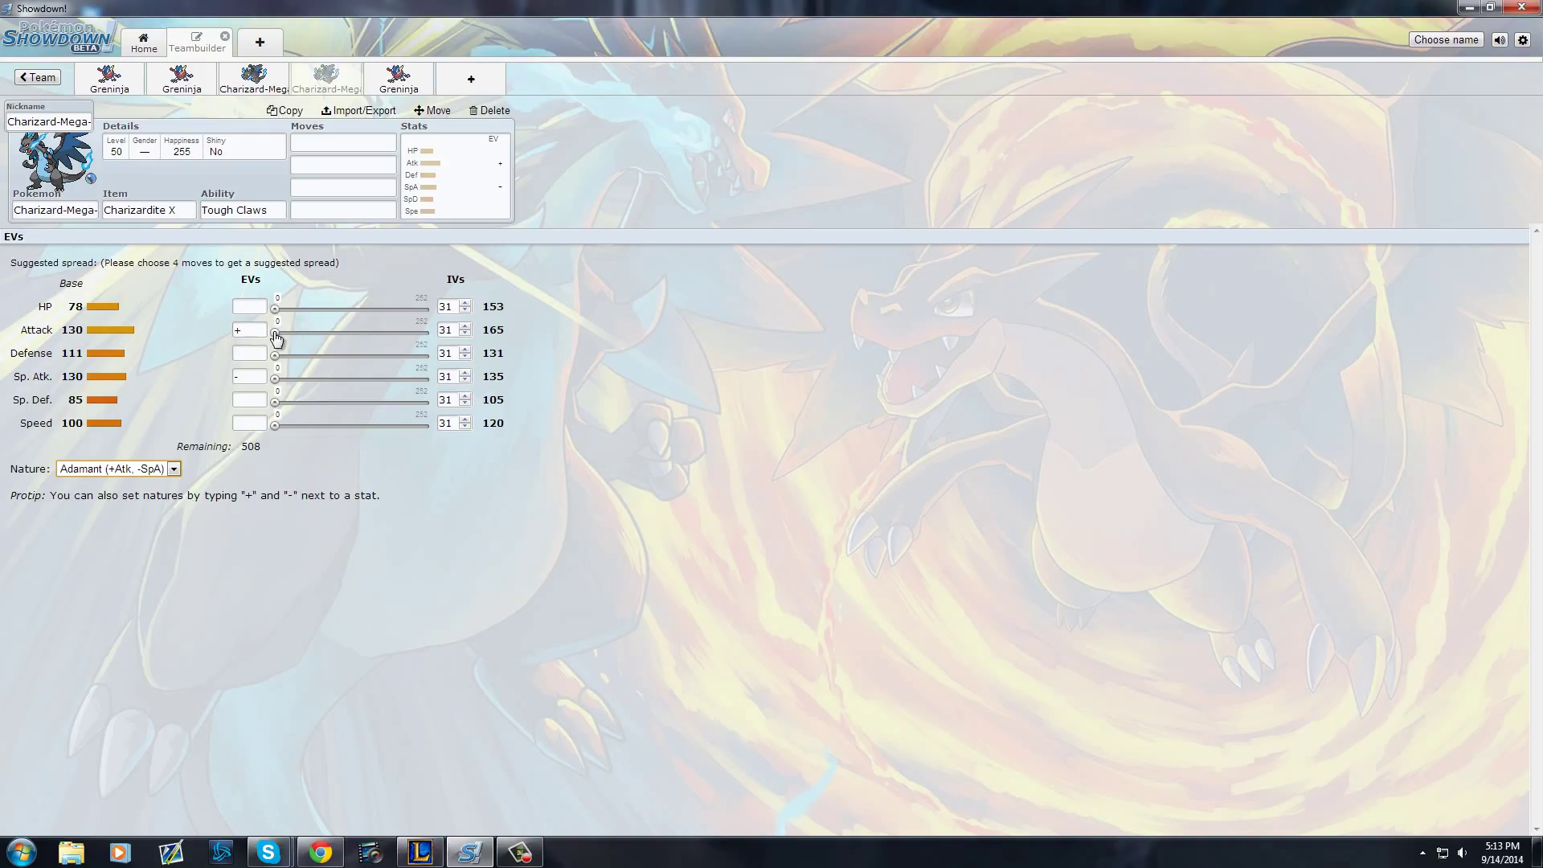
pyautogui.moveTo(274, 332); pyautogui.dragTo(430, 332)
pyautogui.moveTo(275, 425); pyautogui.dragTo(322, 426)
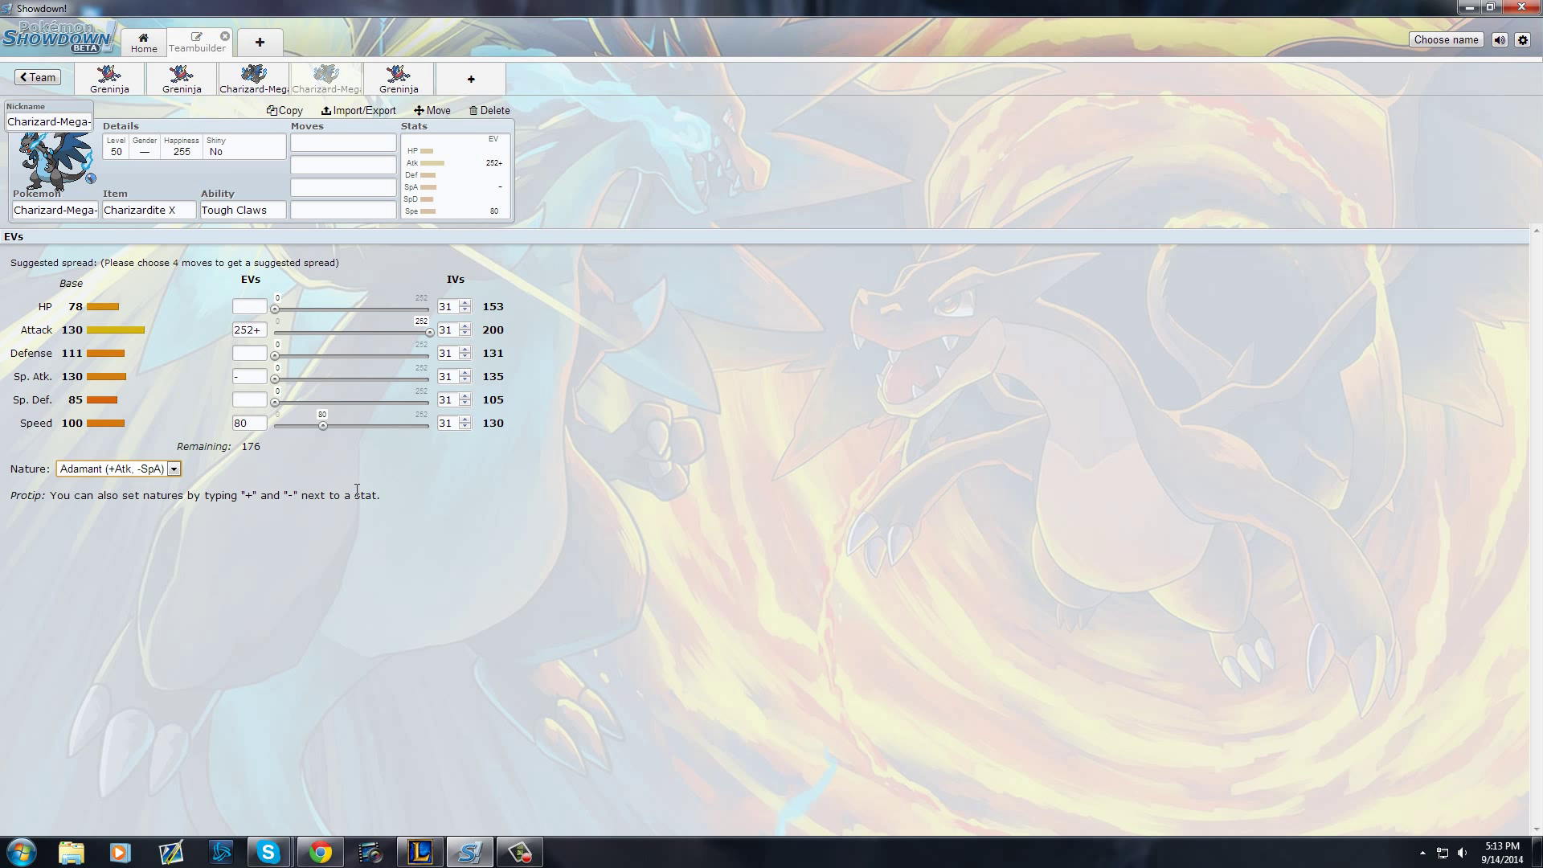
# Pick Flame Charge from the 'flam' matches as the second Charizard's first move.
pyautogui.click(343, 142)
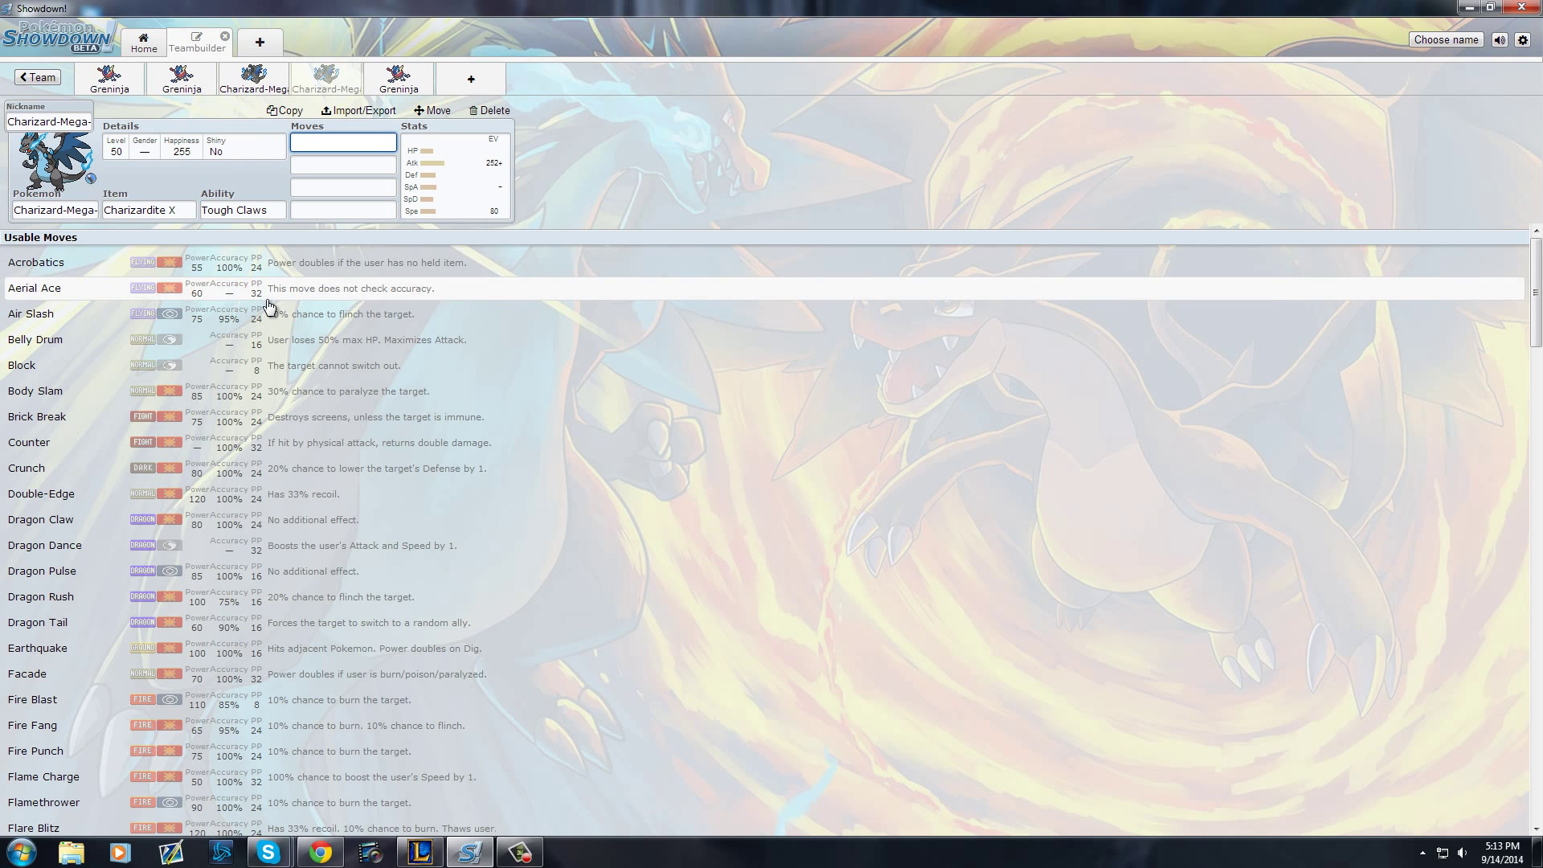
pyautogui.write('flam')
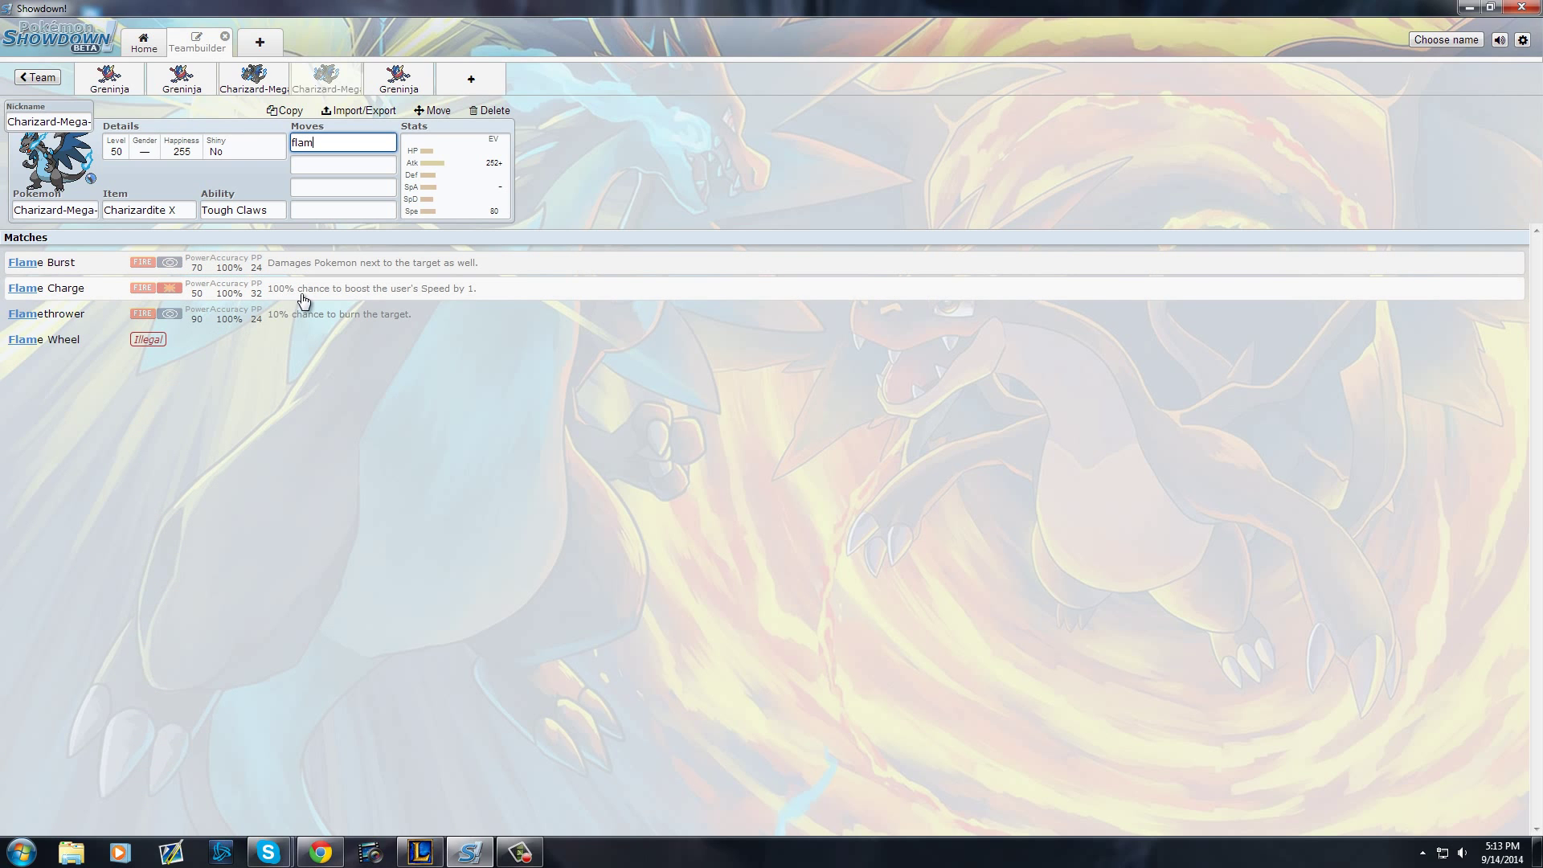
pyautogui.click(303, 289)
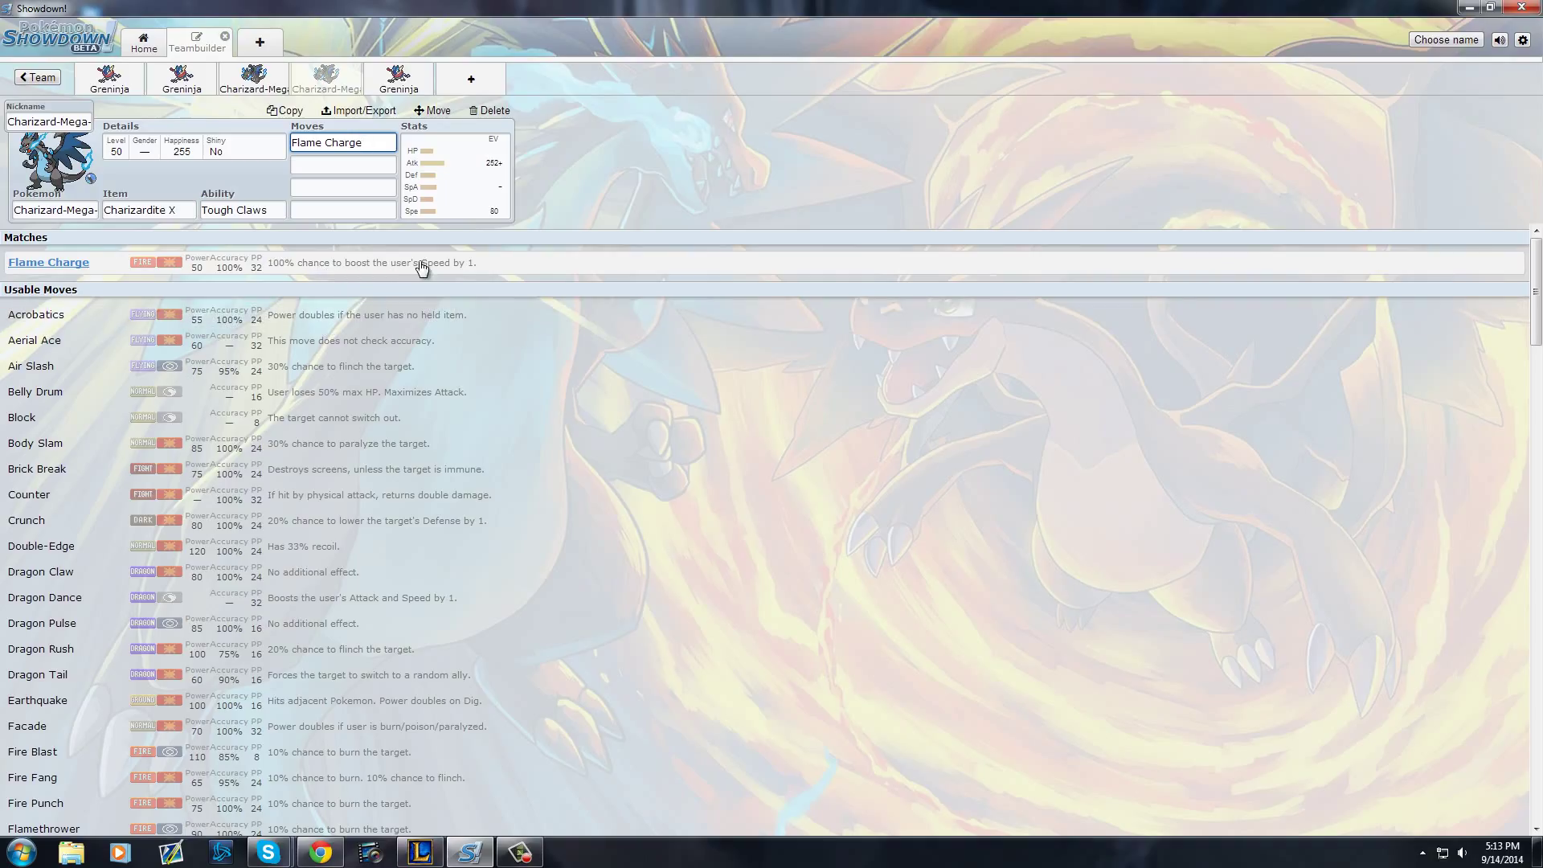
pyautogui.click(458, 210)
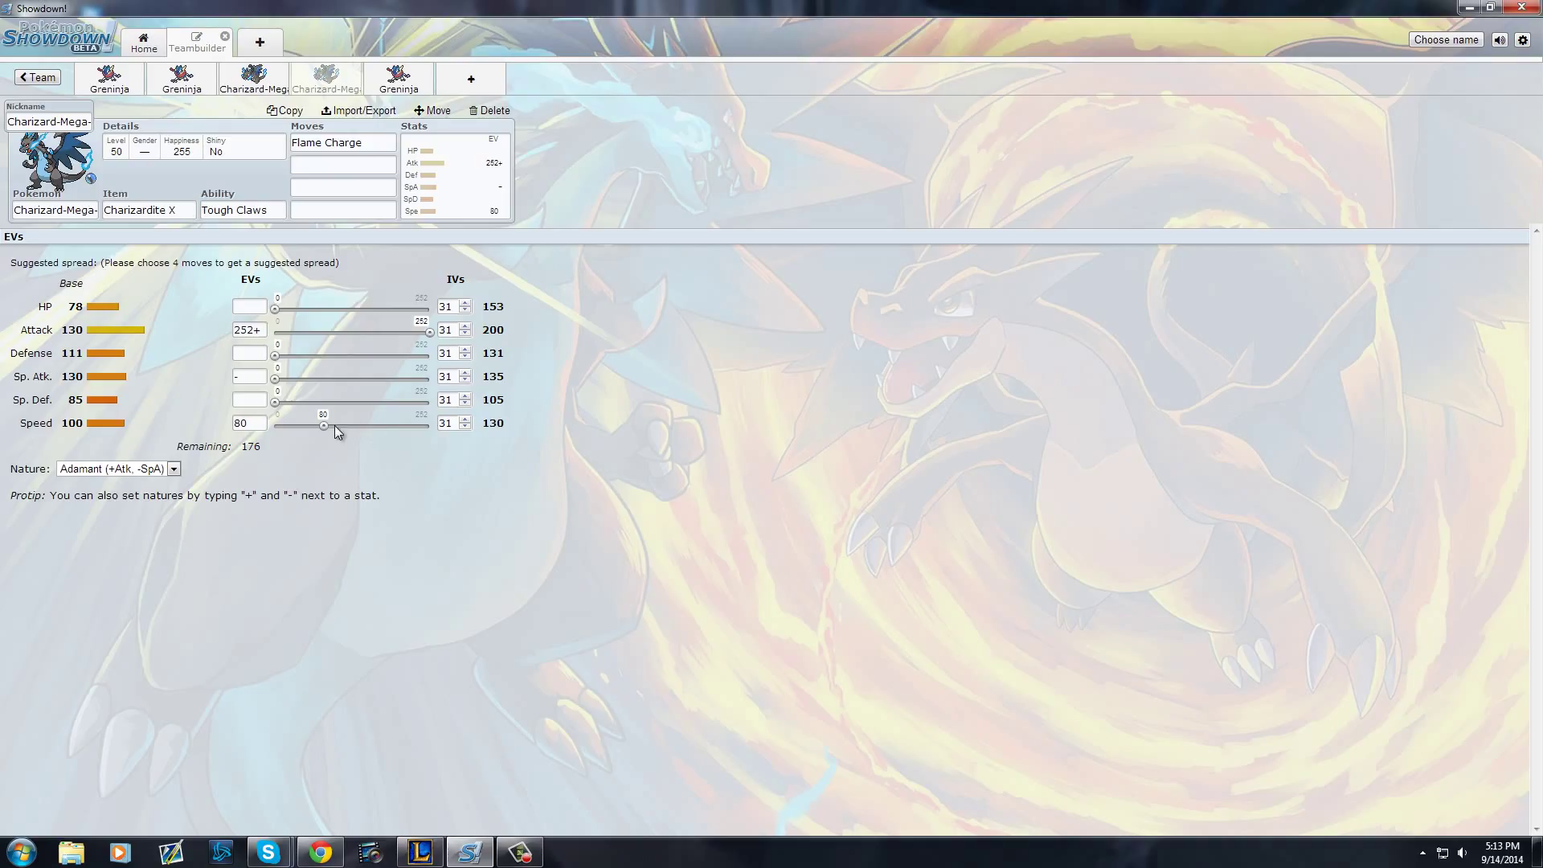
# Raise Speed EVs to 100 and put the remaining 156 EVs into HP.
pyautogui.moveTo(324, 426); pyautogui.dragTo(337, 428)
pyautogui.moveTo(278, 311); pyautogui.dragTo(616, 268)
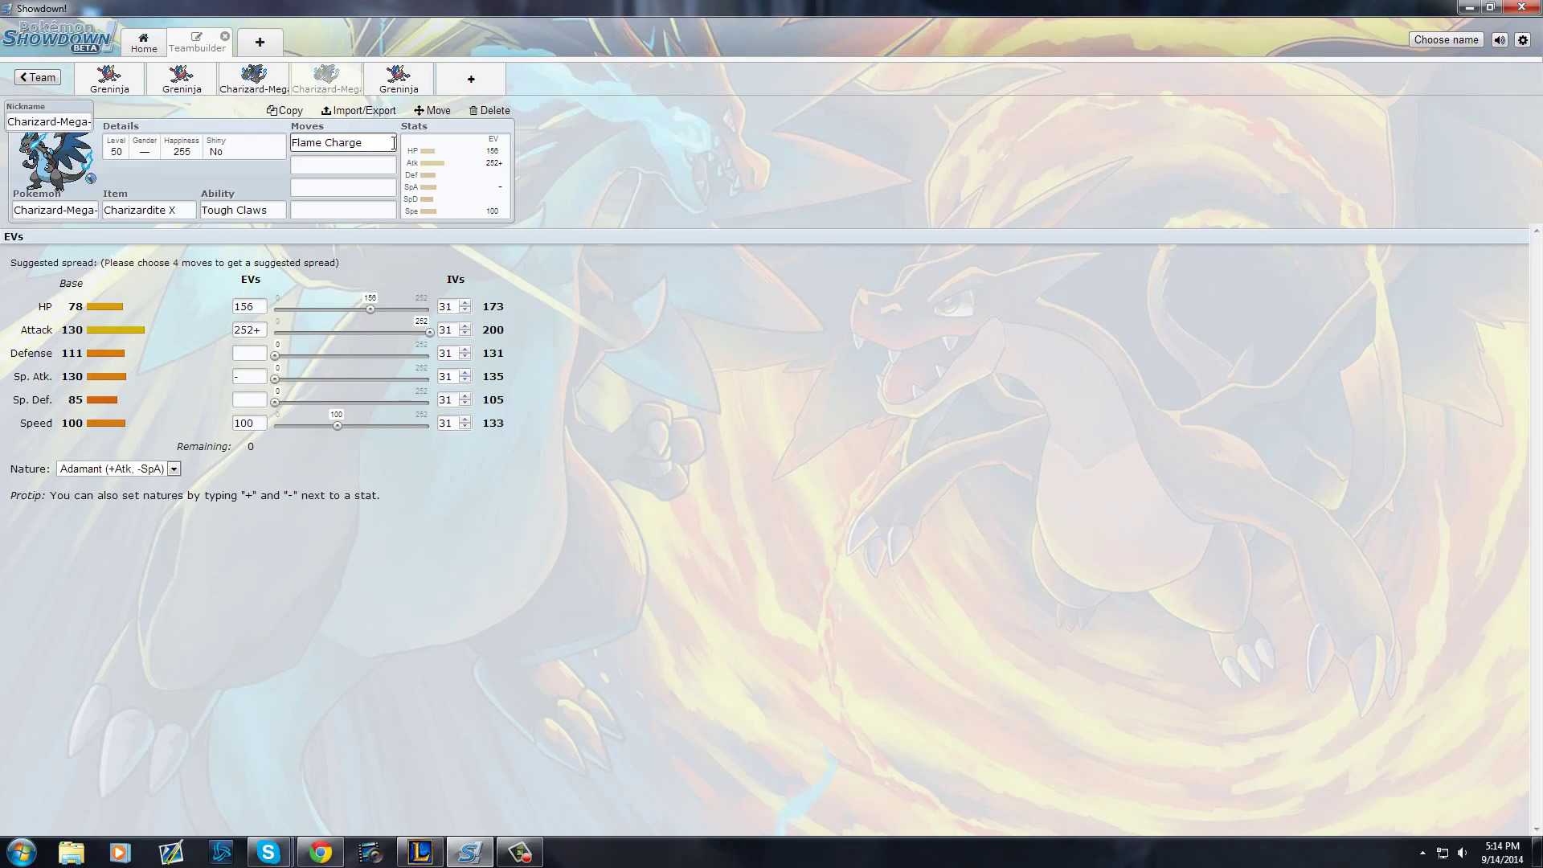
# Compare with the first Charizard set, then clear a partial 'dra' entry from the second move.
pyautogui.click(256, 77)
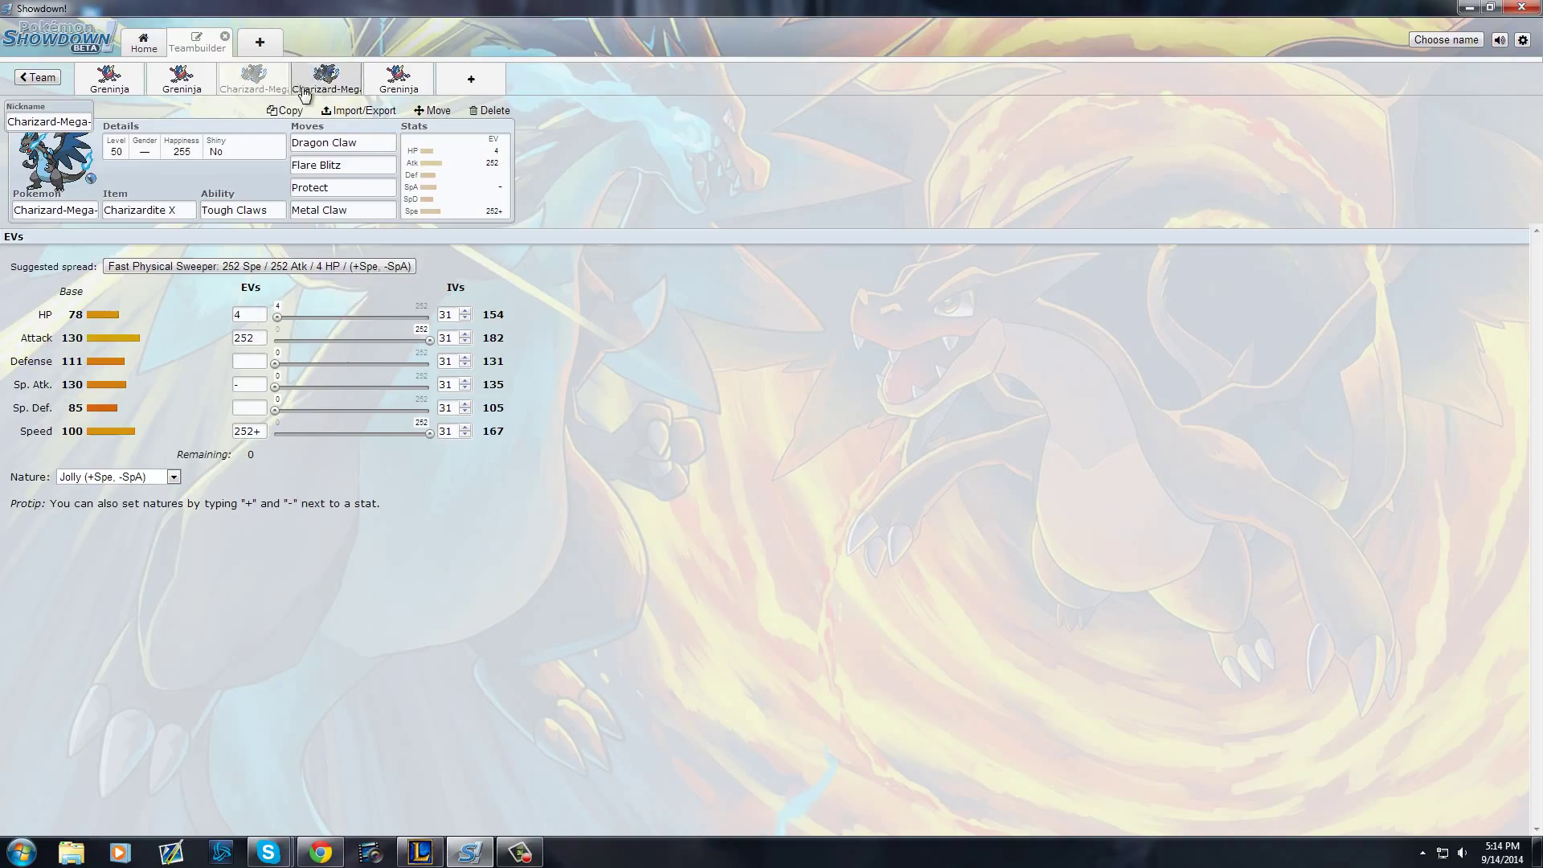
pyautogui.click(326, 76)
pyautogui.click(373, 167)
pyautogui.write('dra')
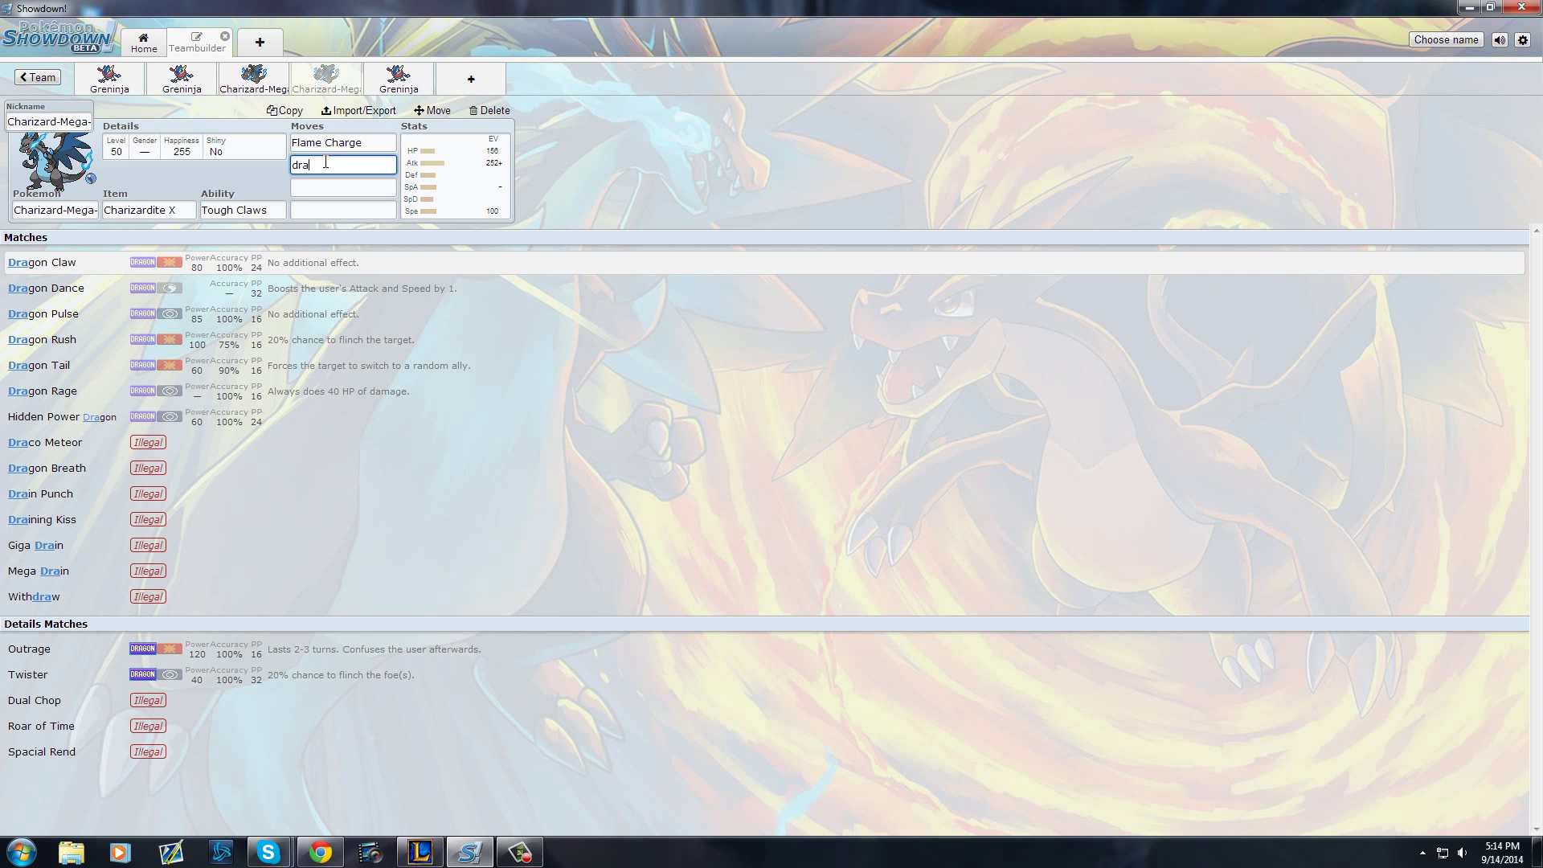
pyautogui.hotkey('ctrl', 'a')
pyautogui.press('BackSpace')
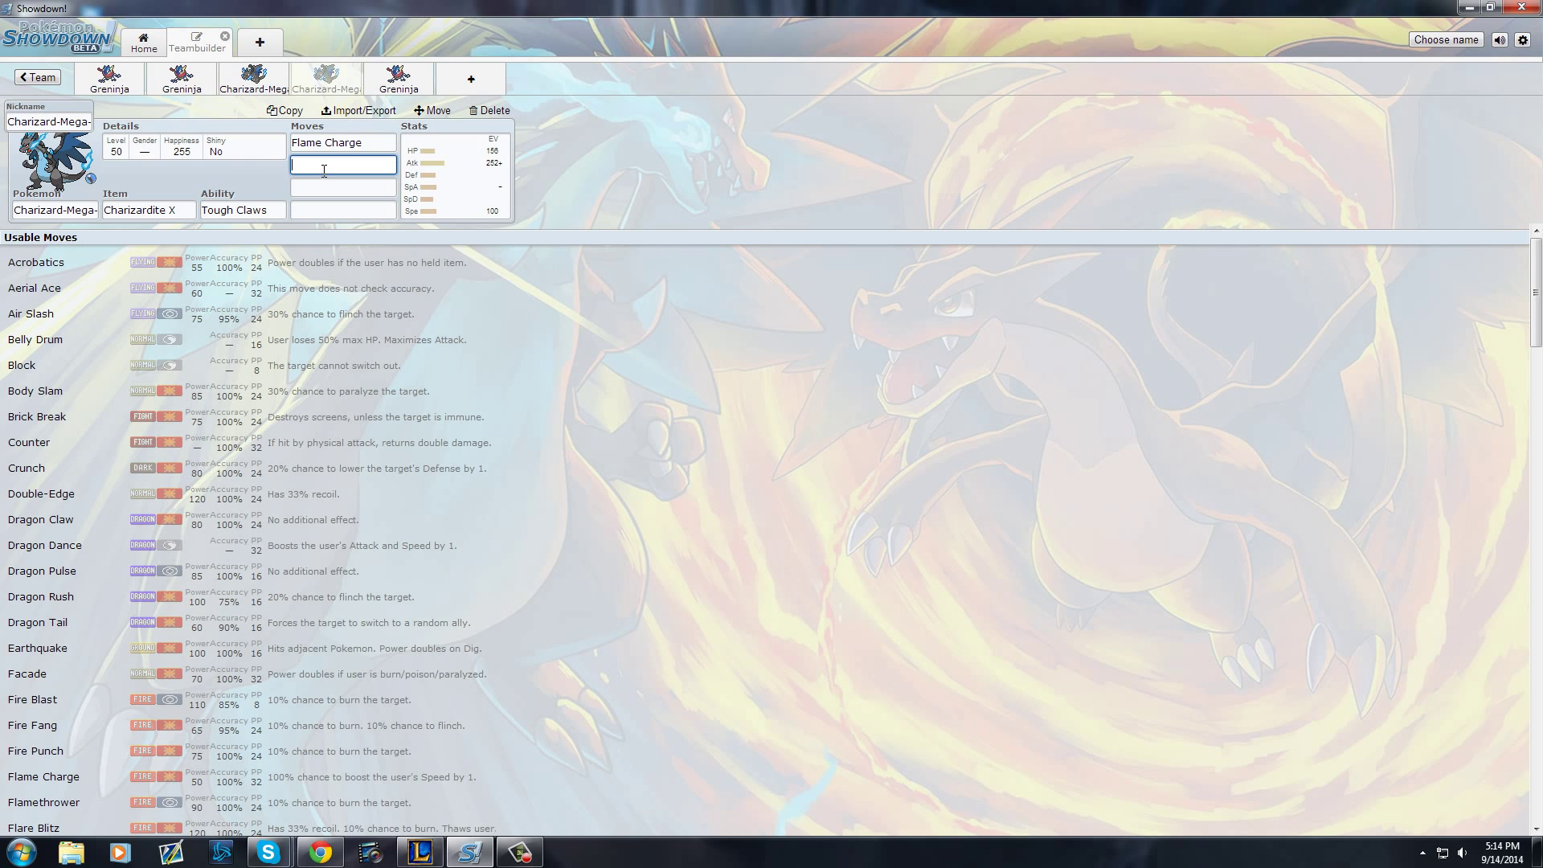
pyautogui.hotkey('shift', 'Tab')
pyautogui.click(401, 158)
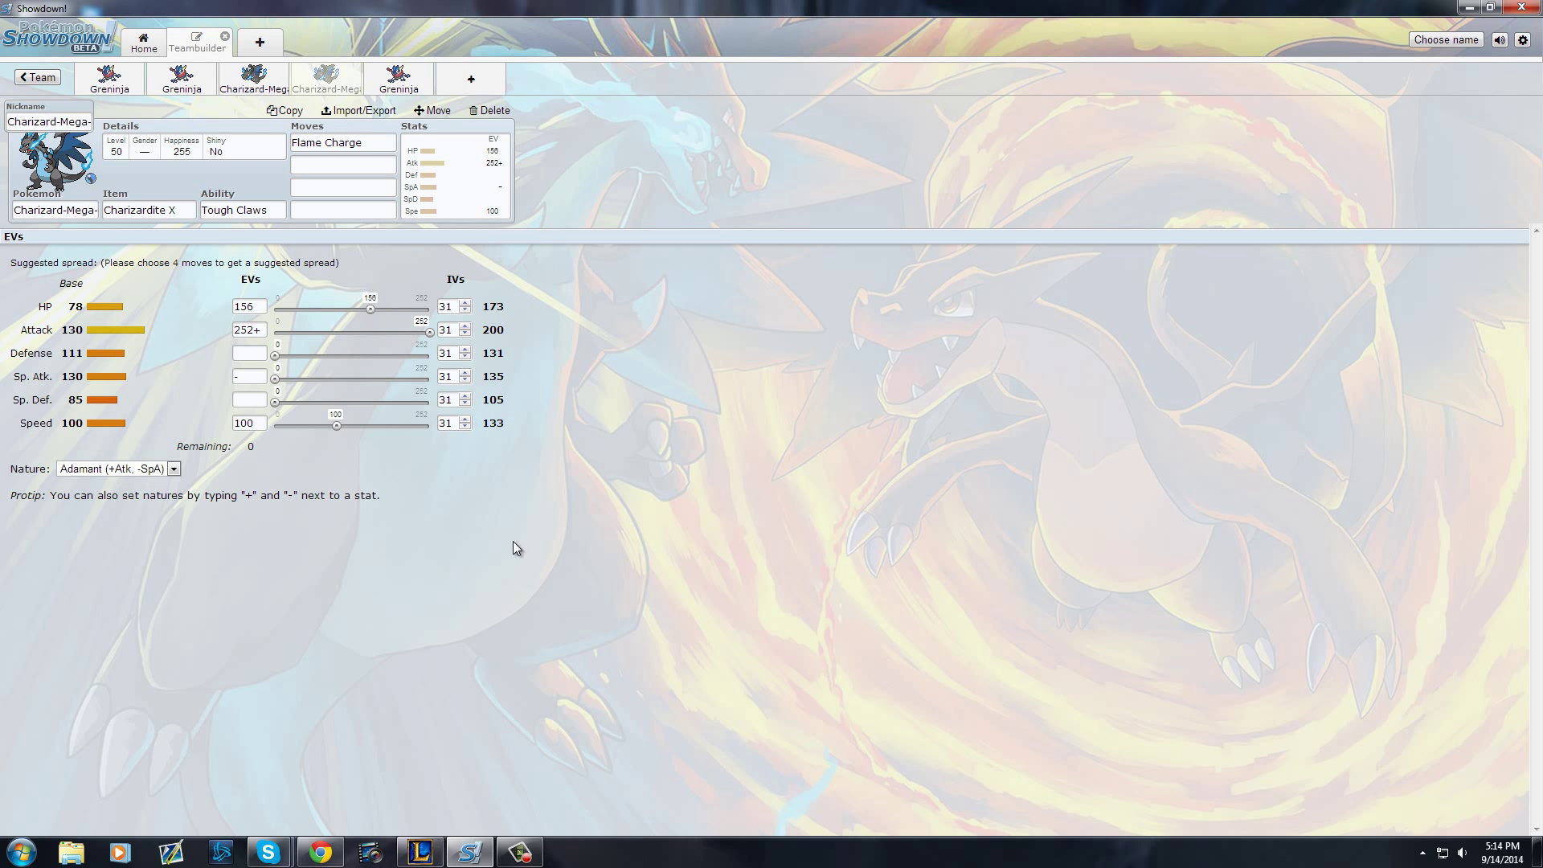
# Search 'drag' in the second move slot and choose Dragon Claw.
pyautogui.click(357, 166)
pyautogui.write('drag')
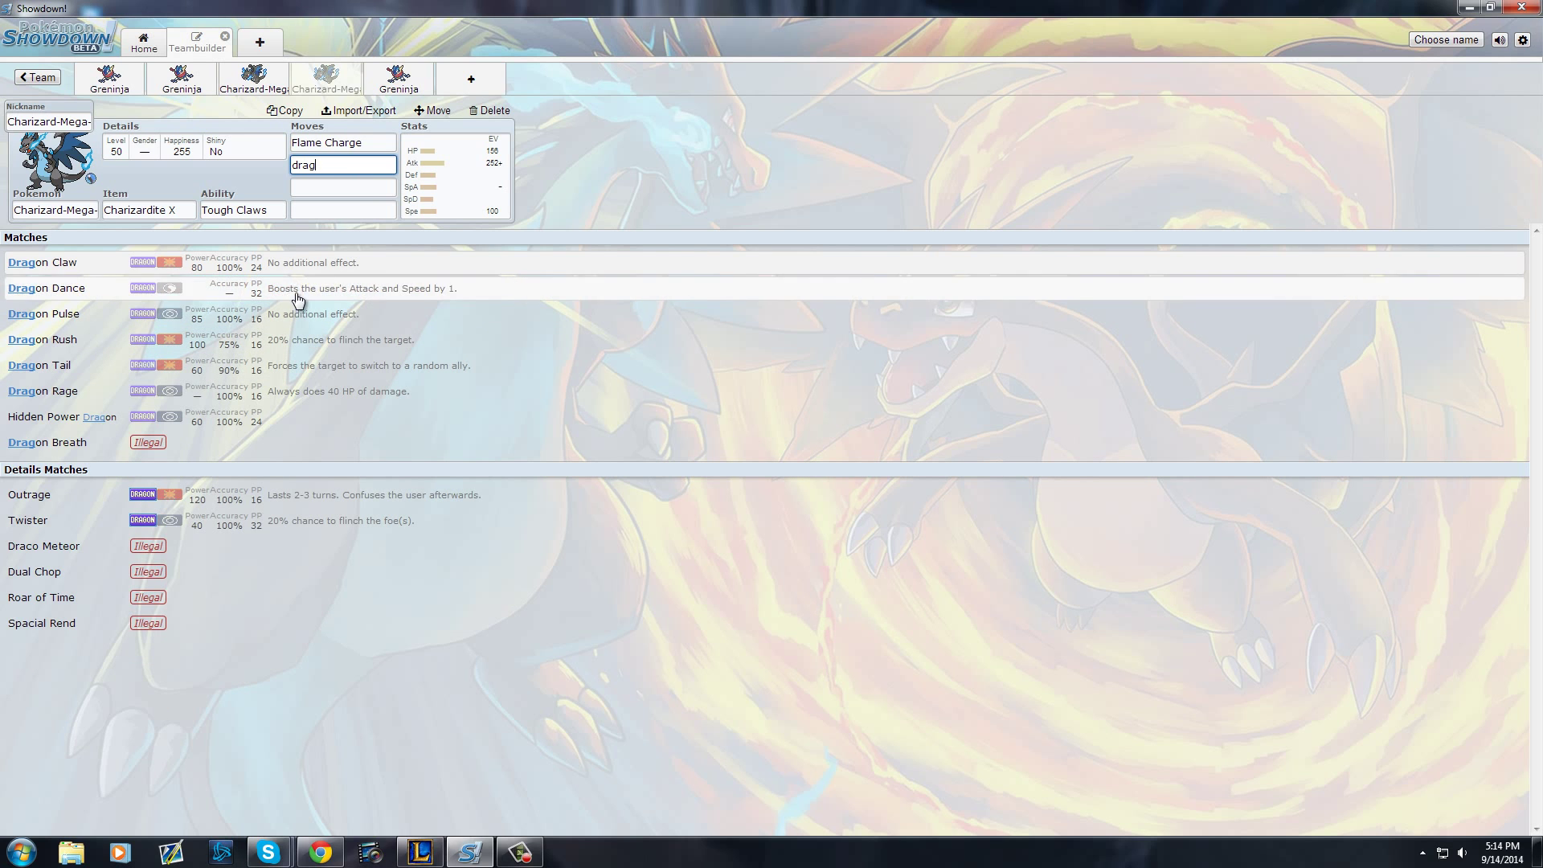
pyautogui.click(291, 264)
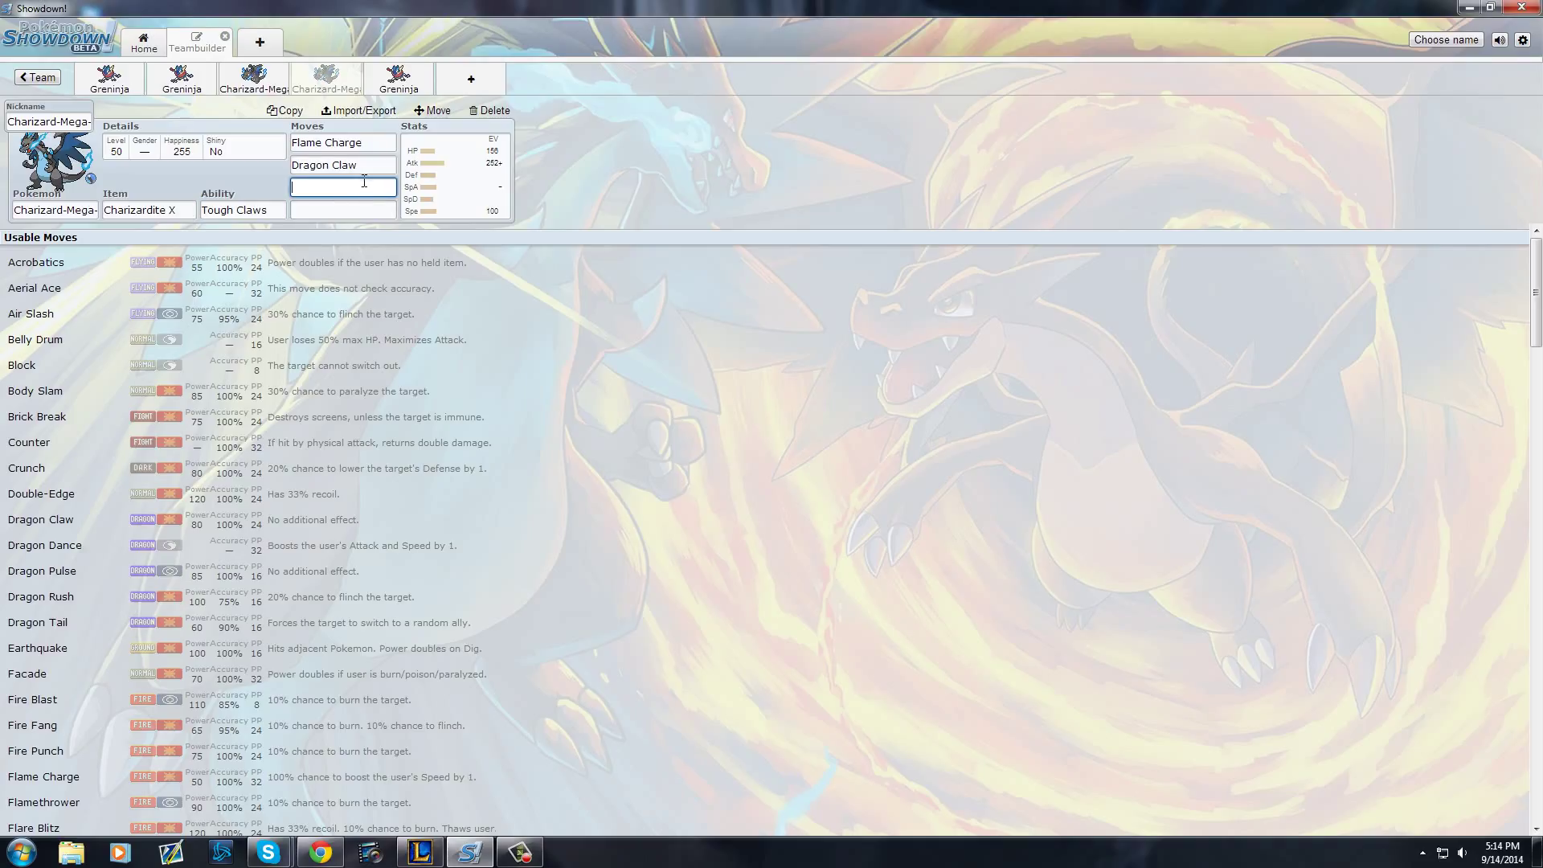
# Try 'dra' and 'out' searches in the third move box, then clear it to list all usable moves.
pyautogui.write('dra')
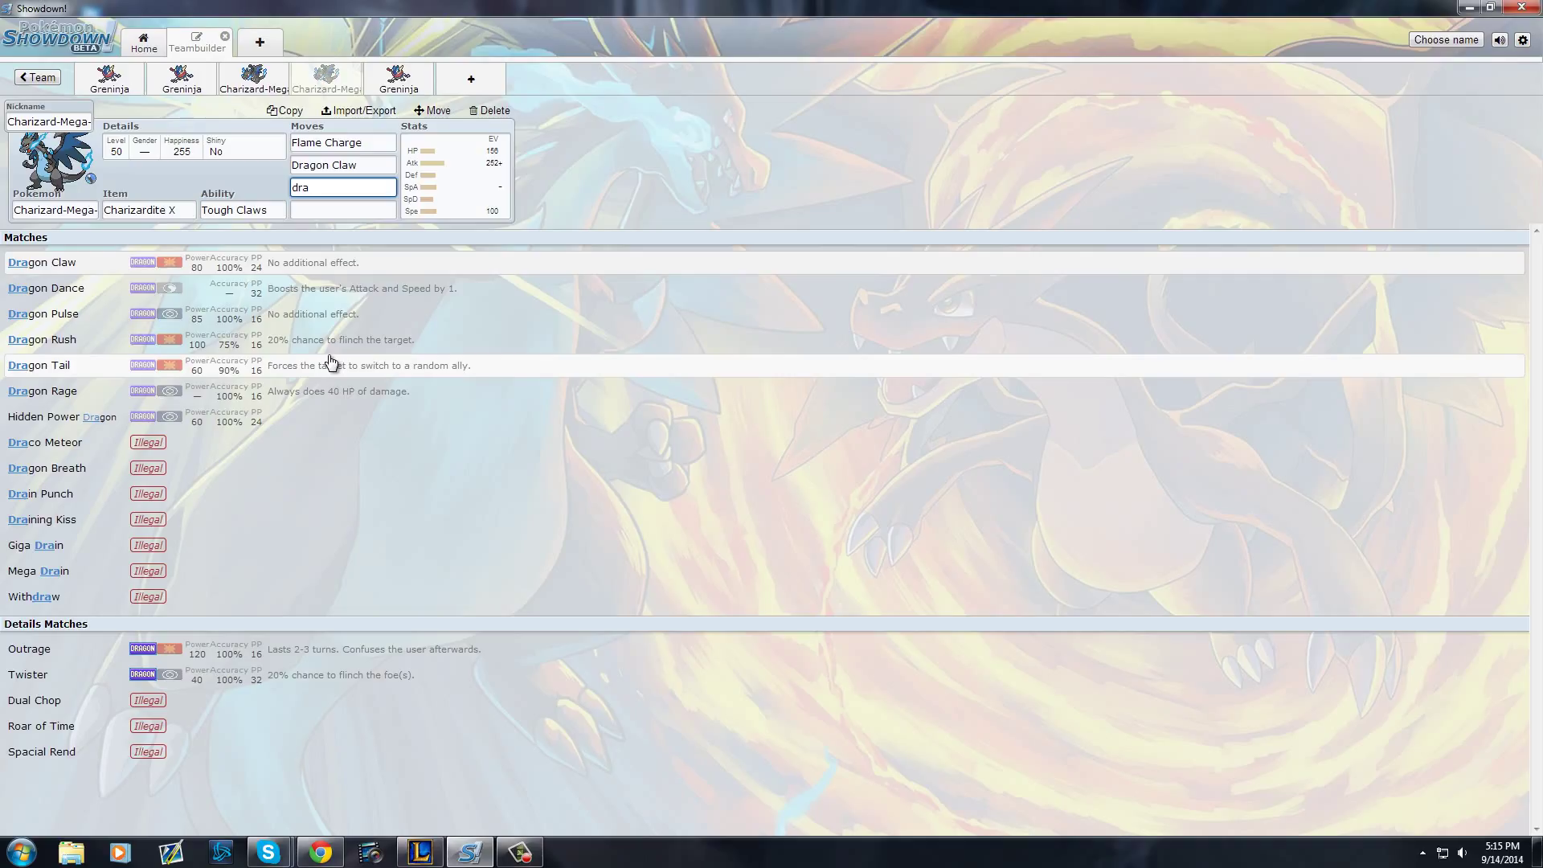
pyautogui.press('BackSpace')
pyautogui.press('BackSpace')
pyautogui.press('BackSpace')
pyautogui.write('out')
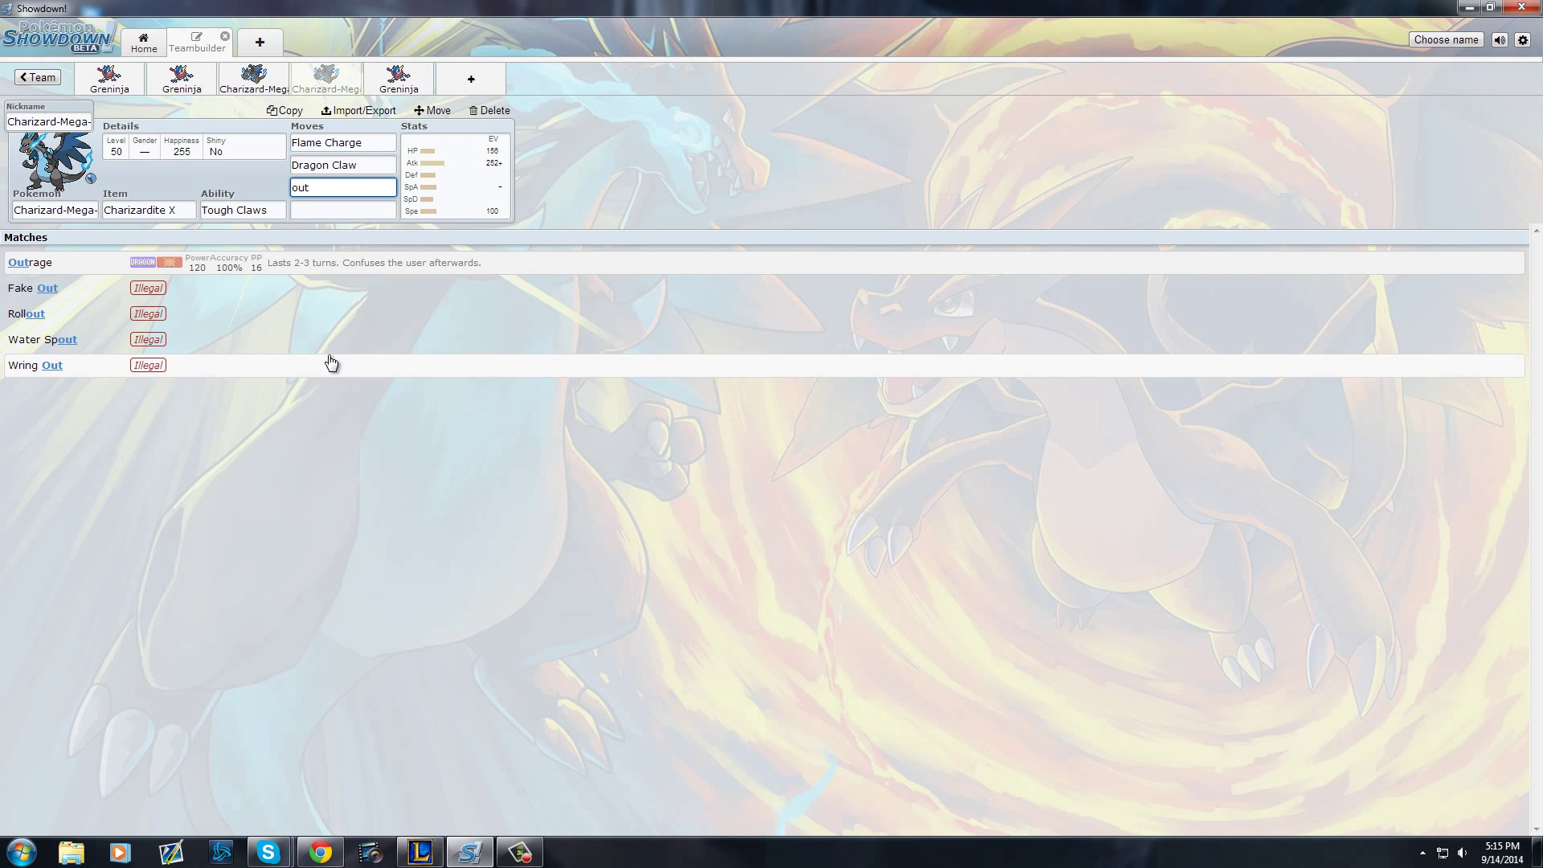
pyautogui.press('BackSpace')
pyautogui.press('BackSpace')
pyautogui.press('BackSpace')
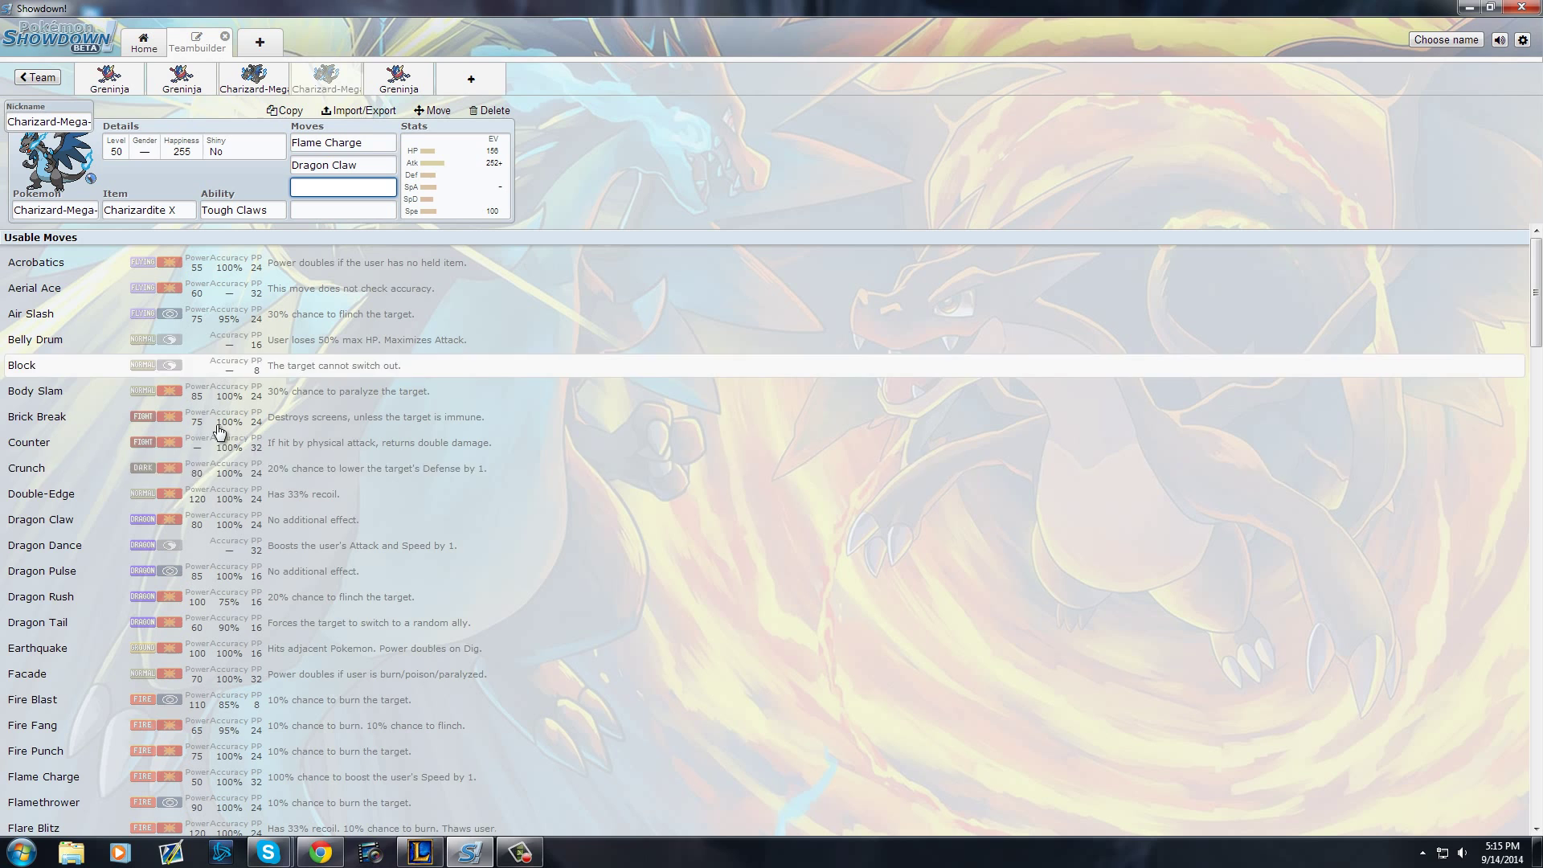
# Pick Crunch from the Usable Moves list as the Mega Charizard X's third move.
pyautogui.click(215, 478)
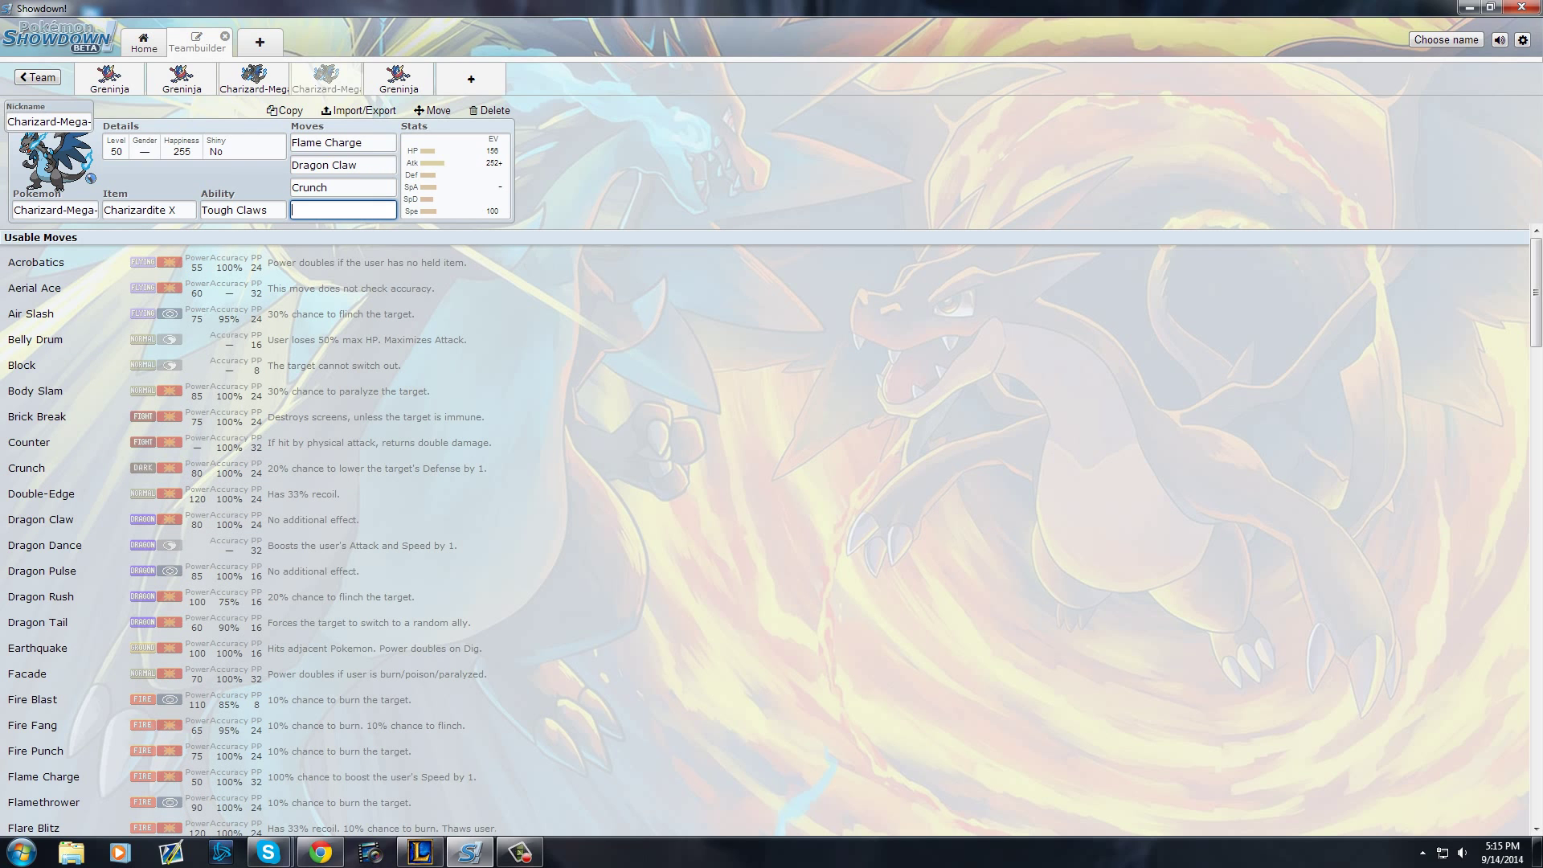
pyautogui.hotkey('alt', 'Tab')
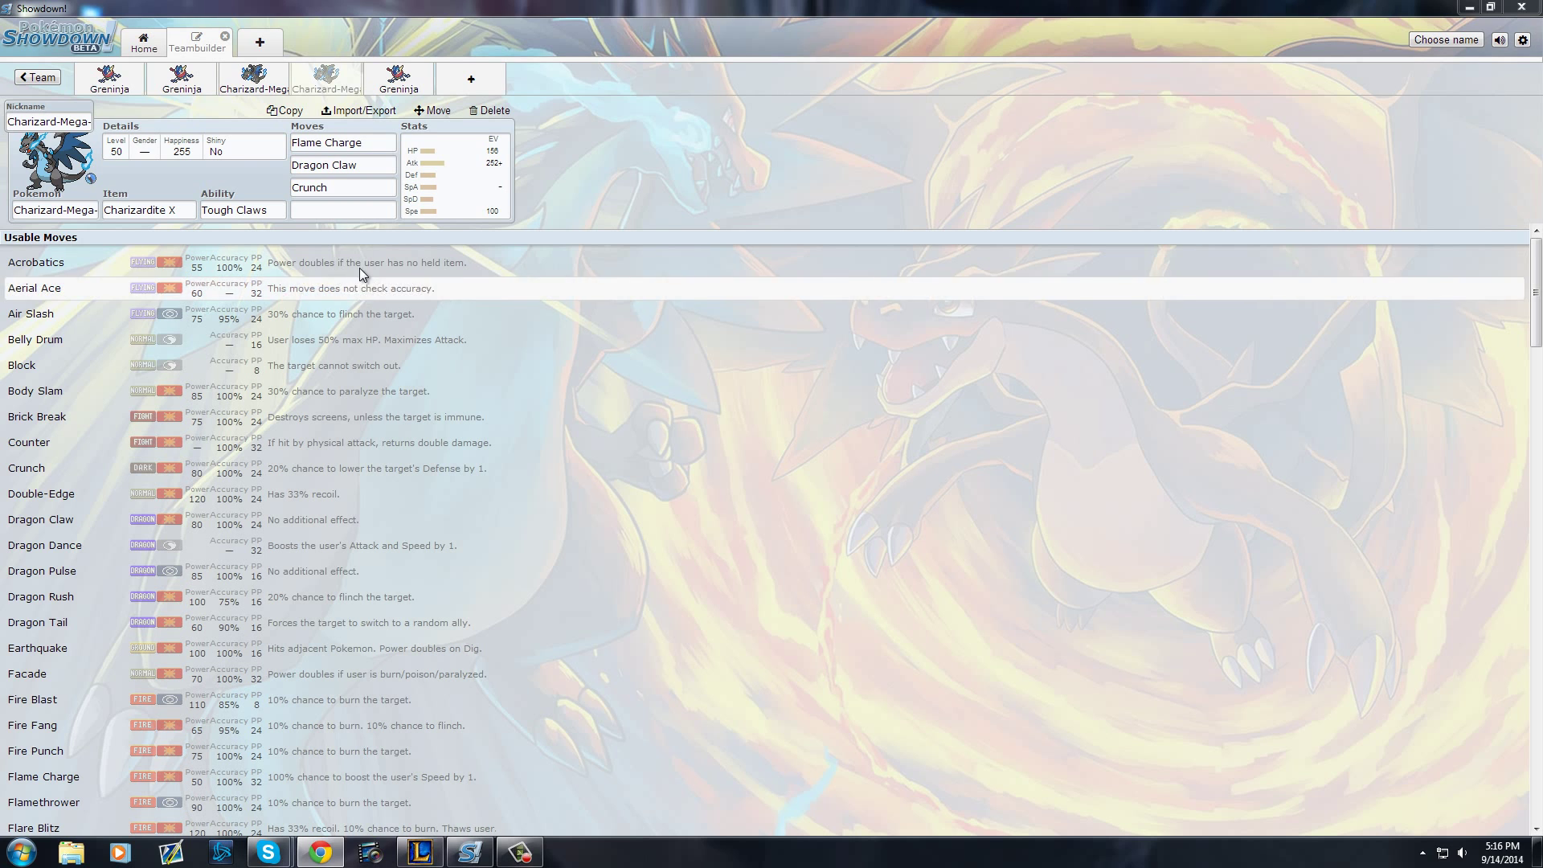
pyautogui.click(368, 188)
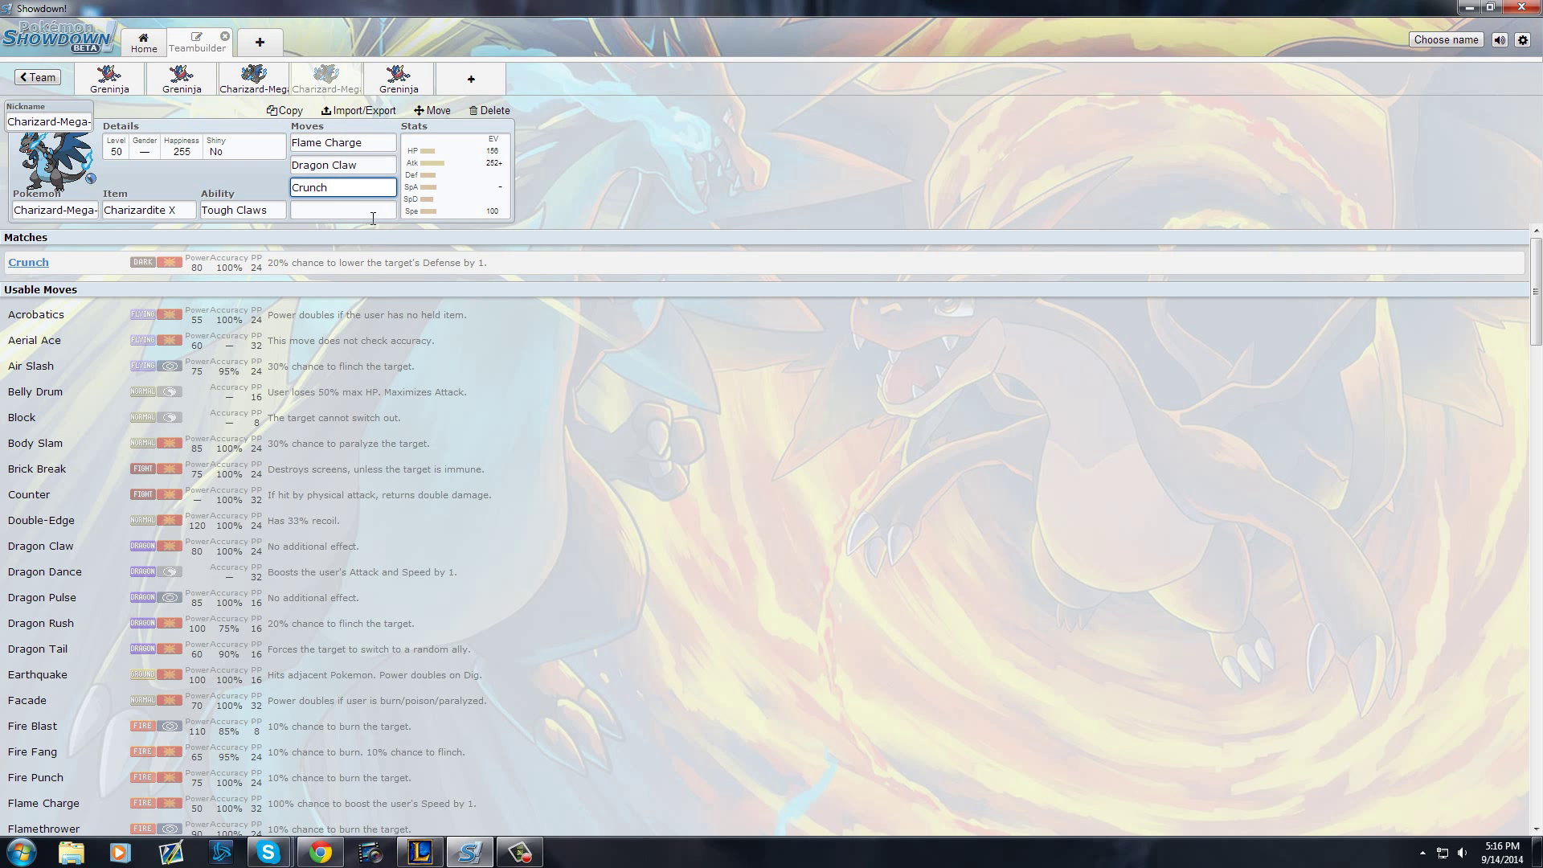
pyautogui.click(383, 145)
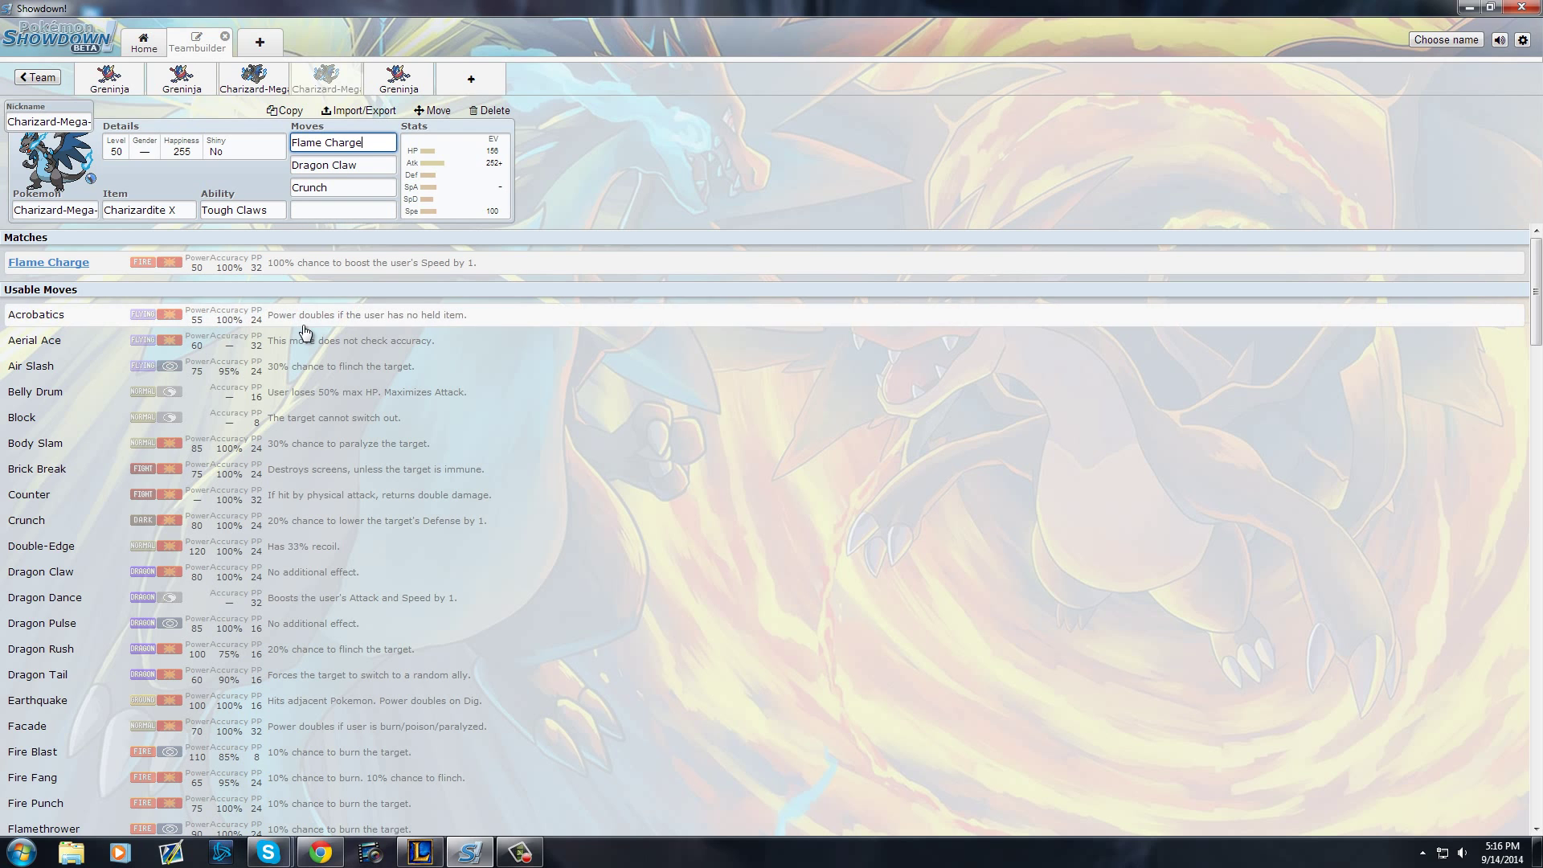
pyautogui.scroll(-2, 306, 338)
pyautogui.scroll(2, 335, 475)
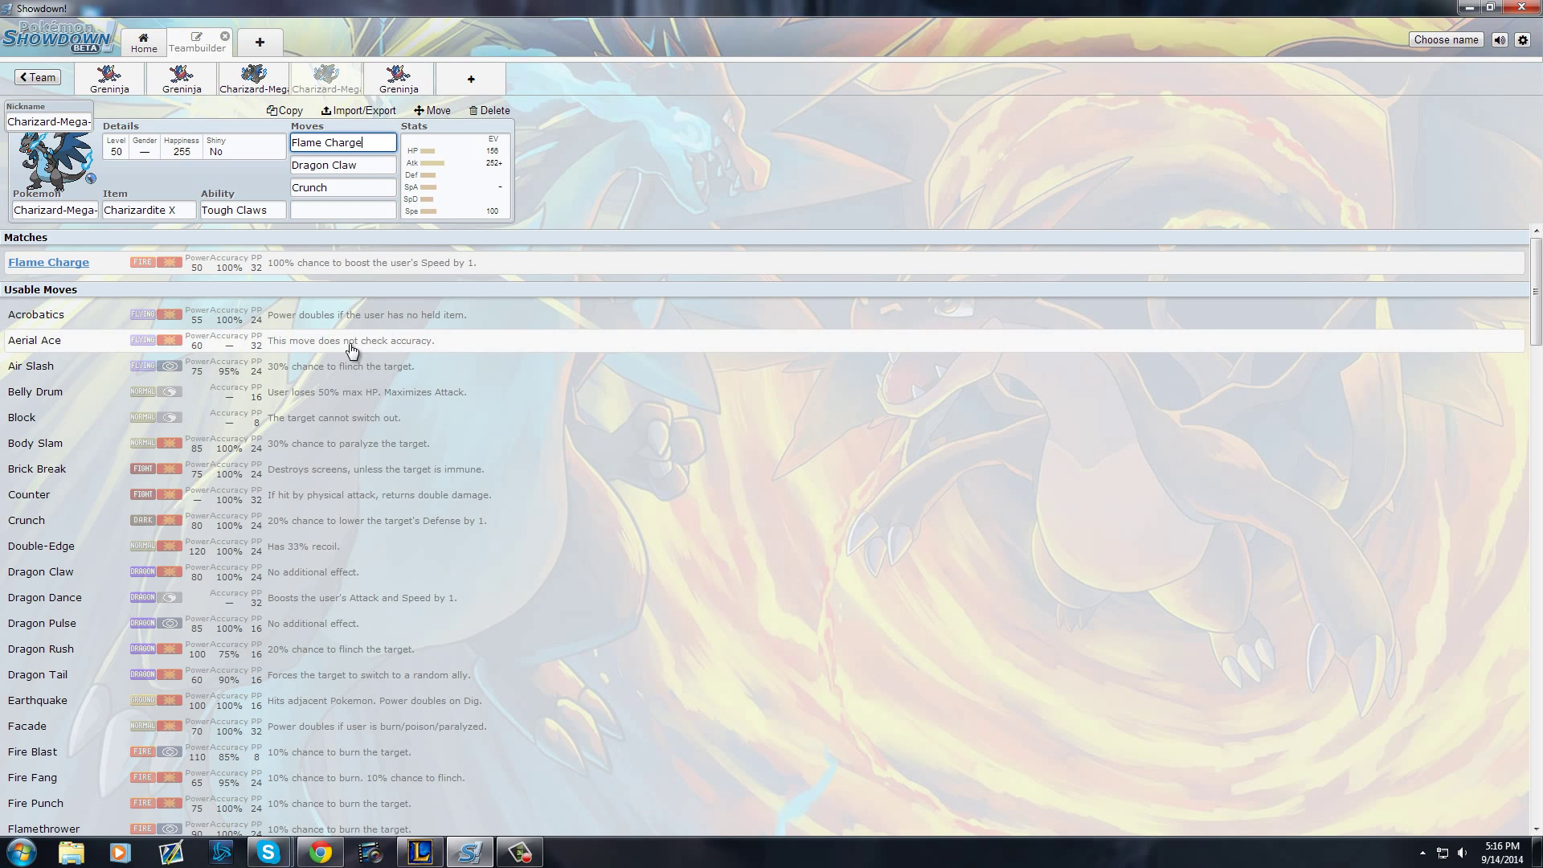
pyautogui.scroll(-3, 391, 426)
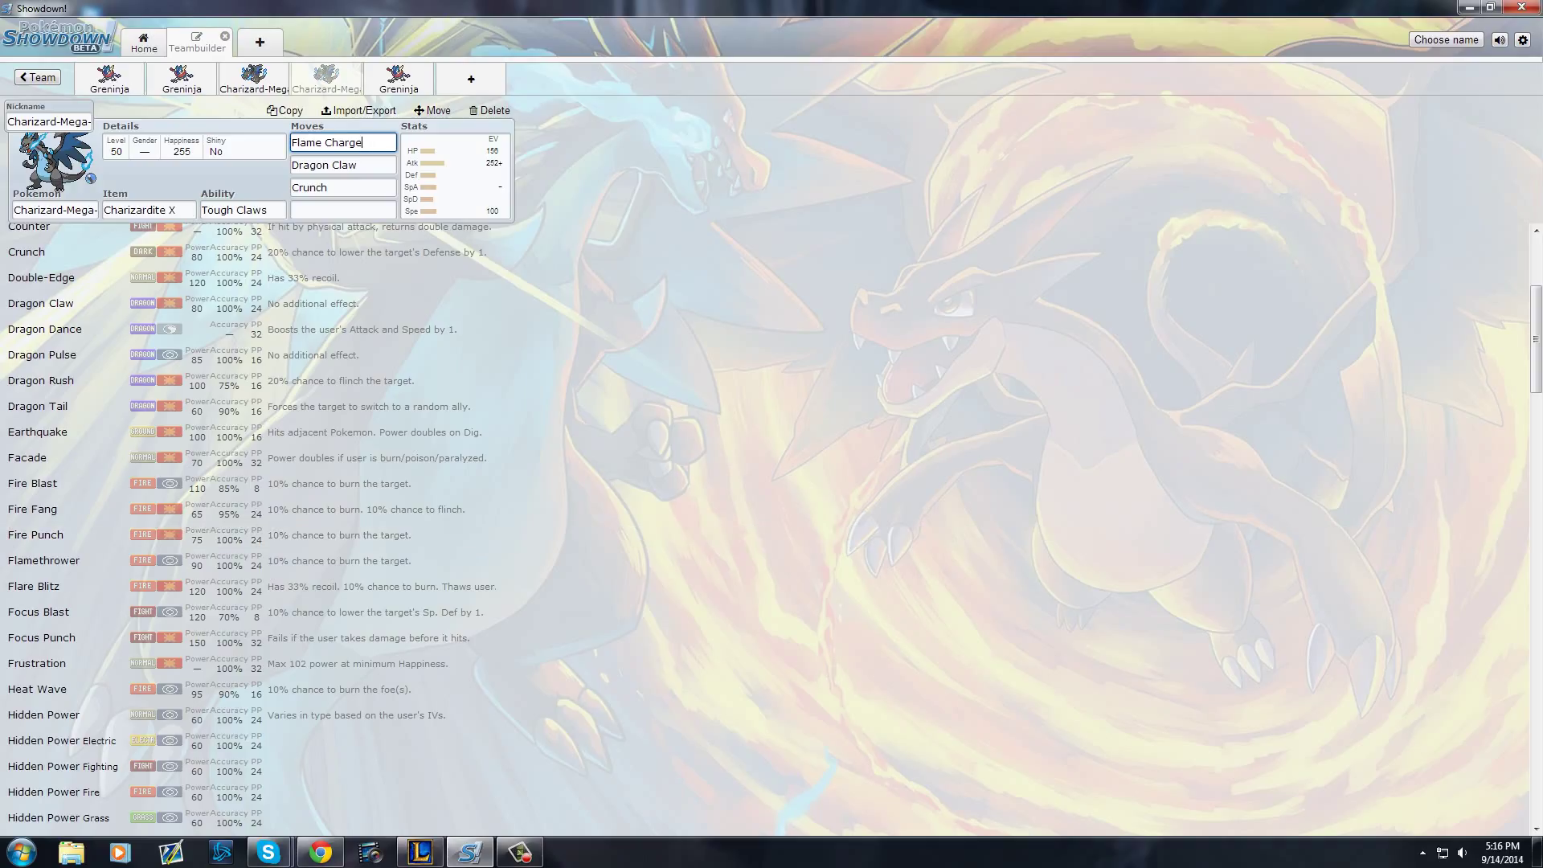
pyautogui.hotkey('alt', 'Tab')
pyautogui.scroll(-7, 672, 702)
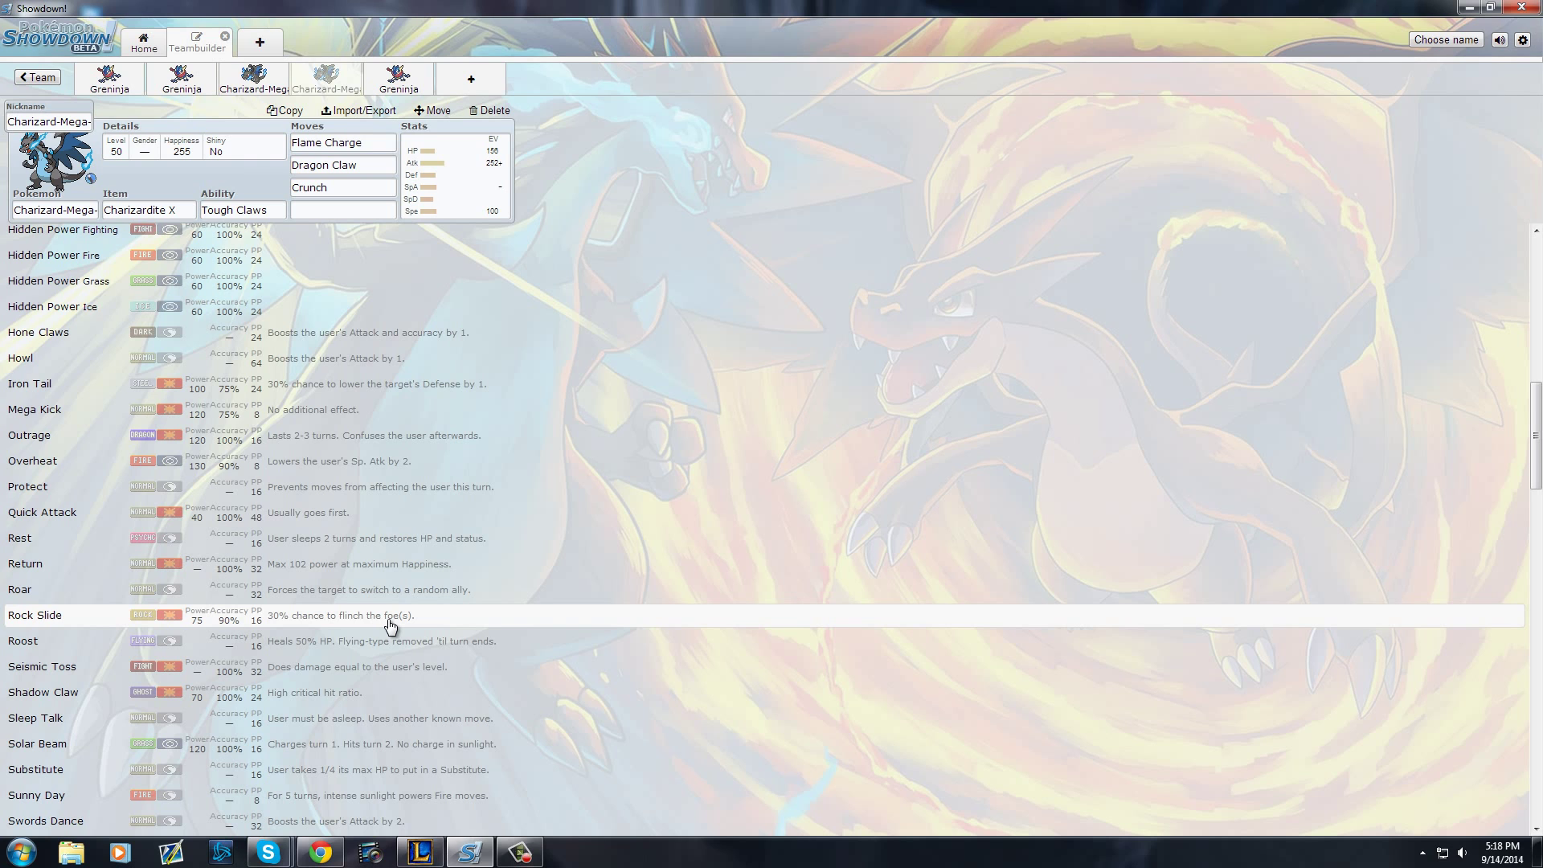
pyautogui.scroll(-3, 390, 625)
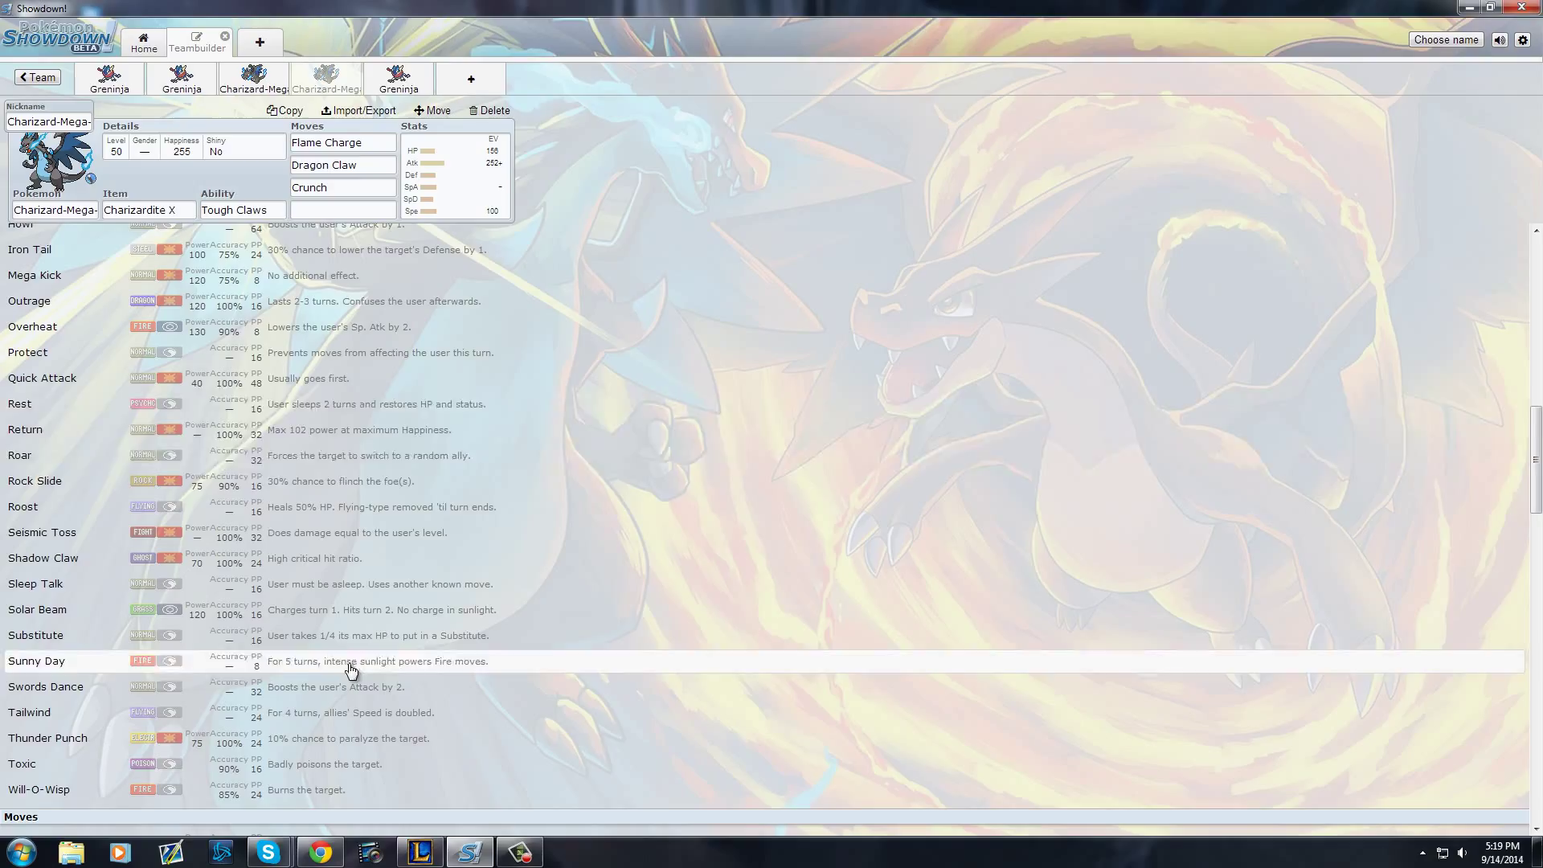
pyautogui.scroll(3, 265, 466)
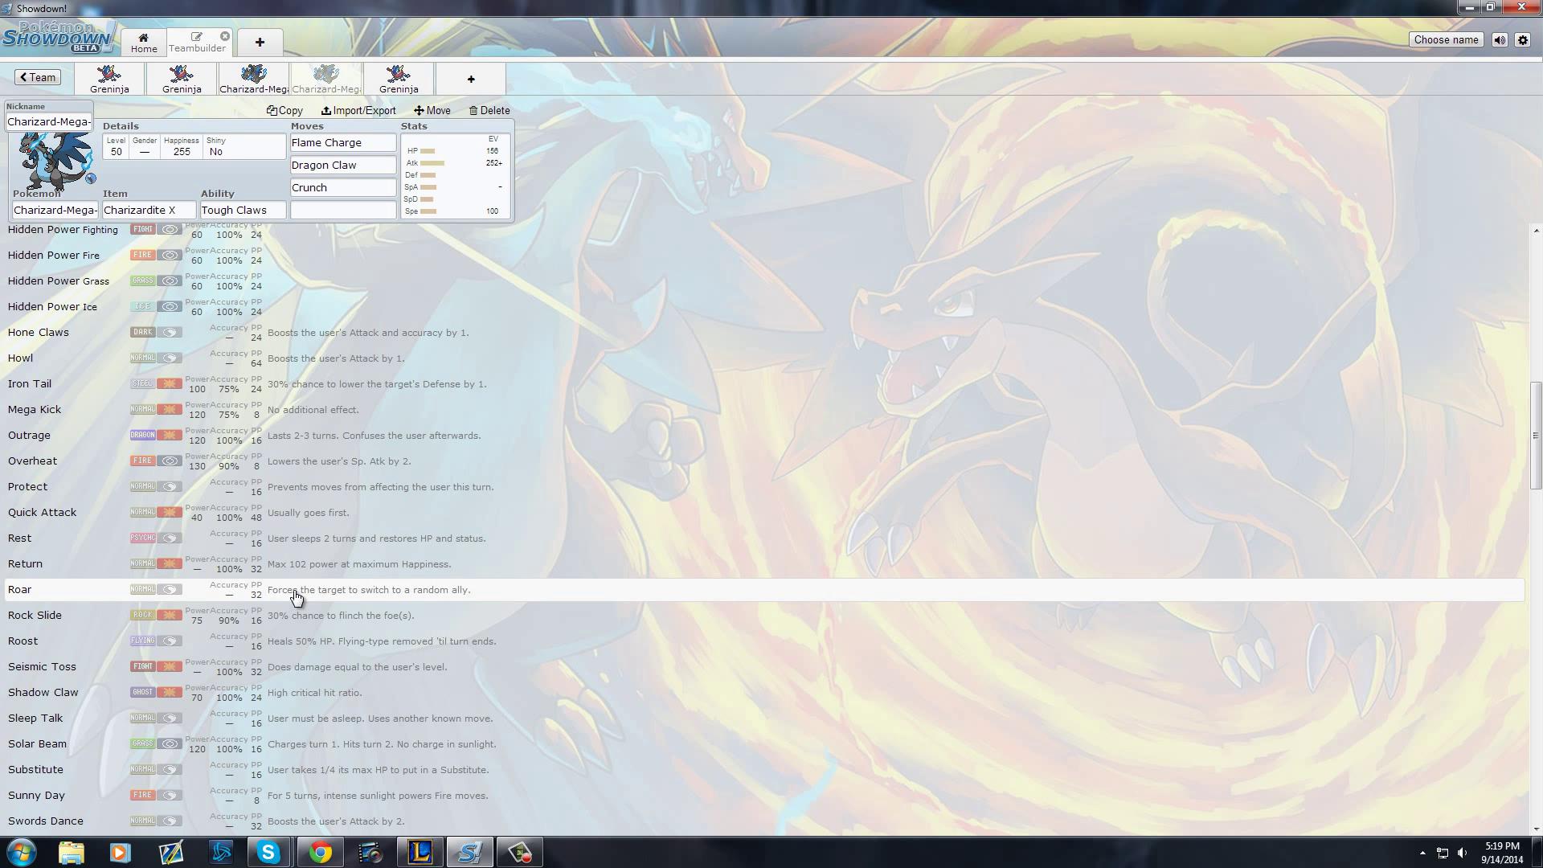
# Search 'iron tail' and set Iron Tail as the fourth move.
pyautogui.click(319, 210)
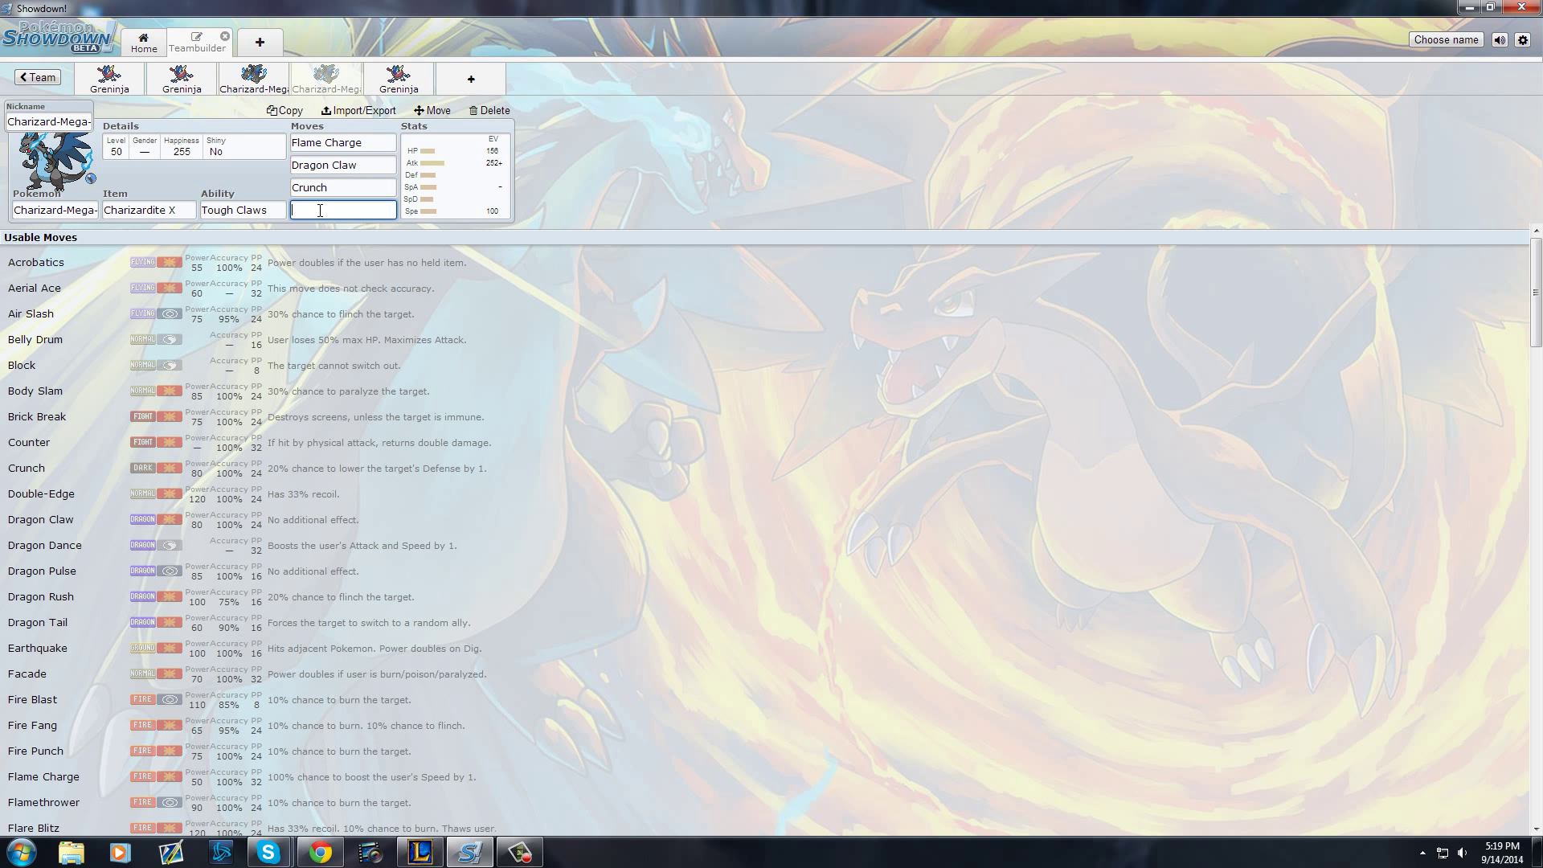
pyautogui.write('iron tail')
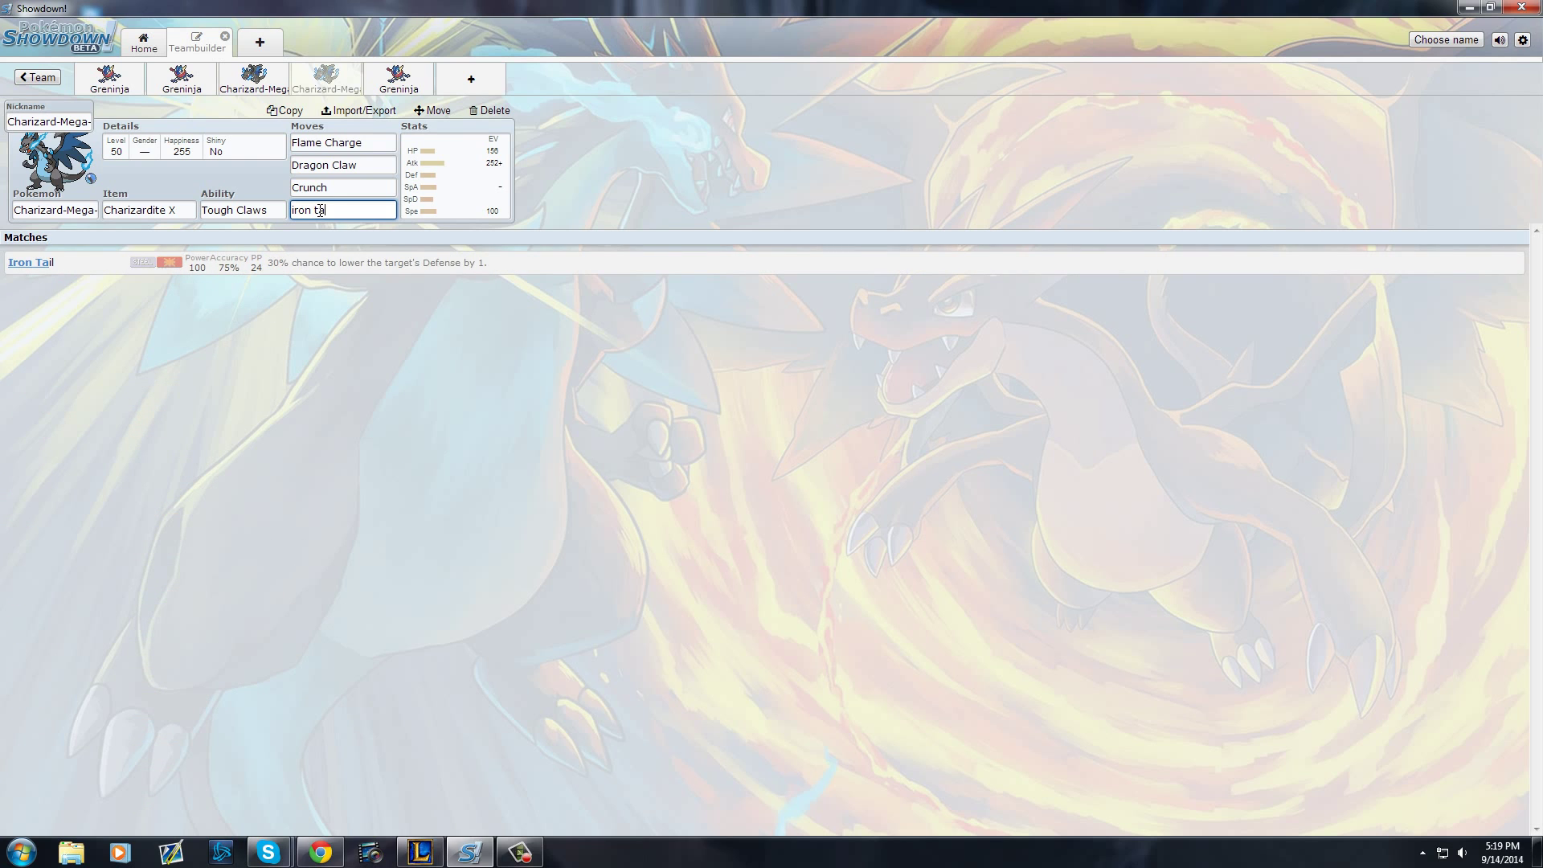
pyautogui.click(229, 269)
# Replace Crunch in the third move slot with Hone Claws.
pyautogui.click(353, 187)
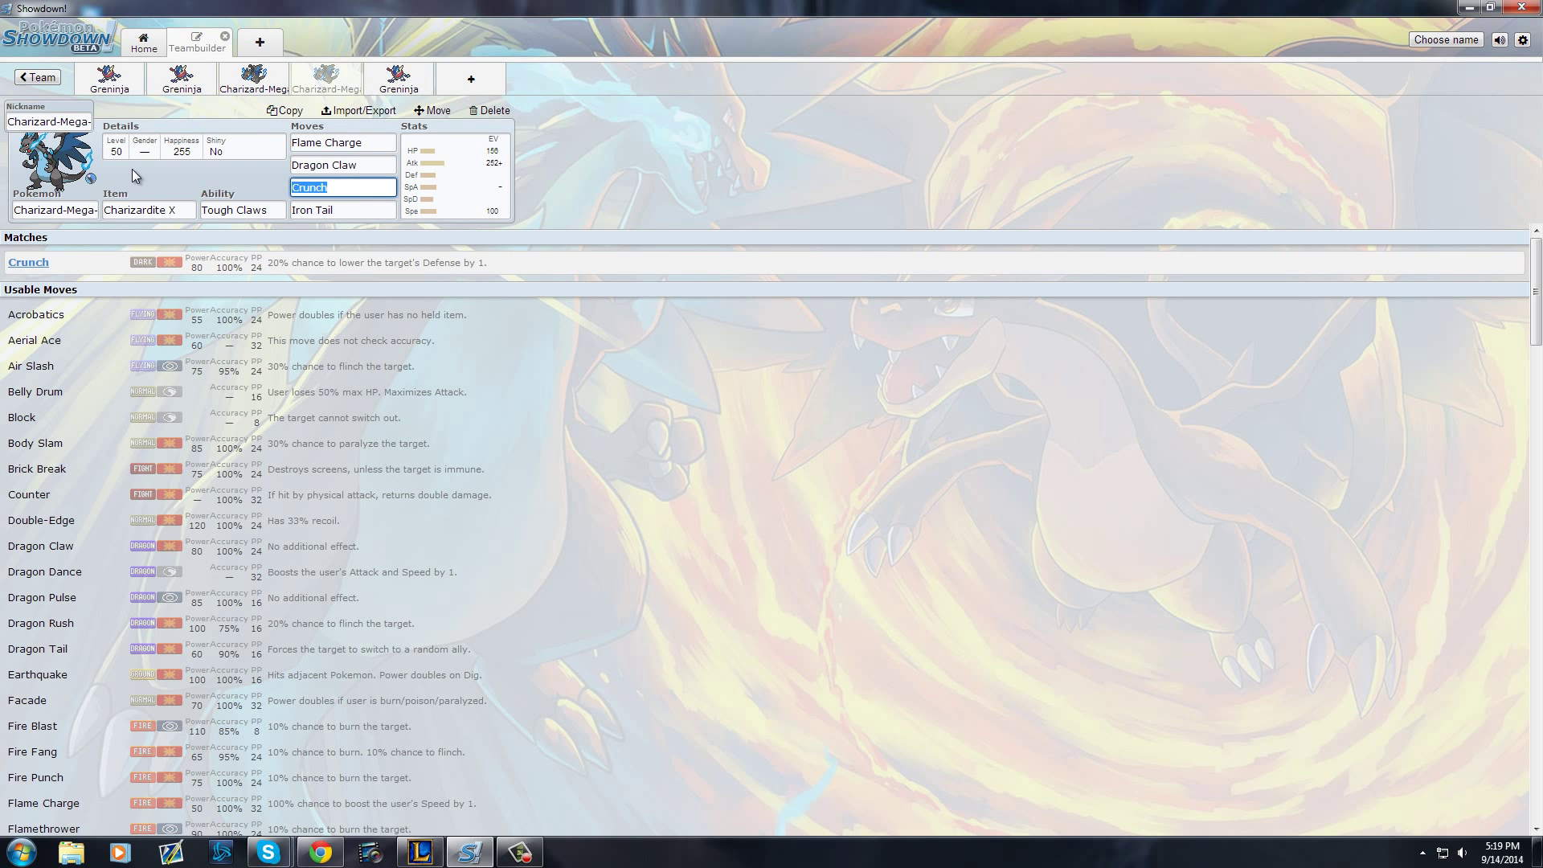
pyautogui.write('bulk')
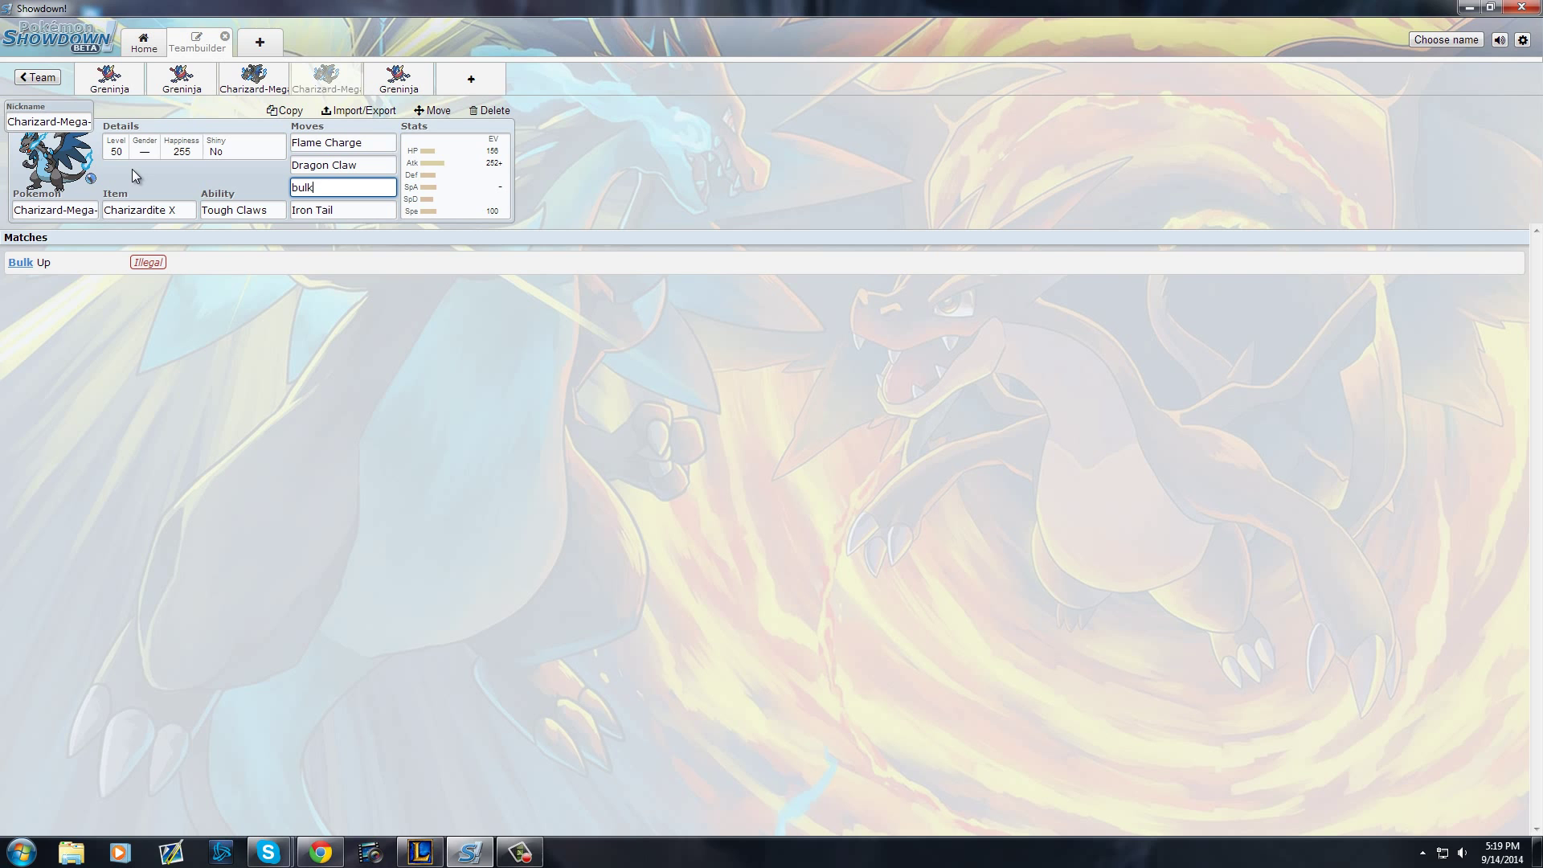
pyautogui.press('BackSpace')
pyautogui.press('BackSpace')
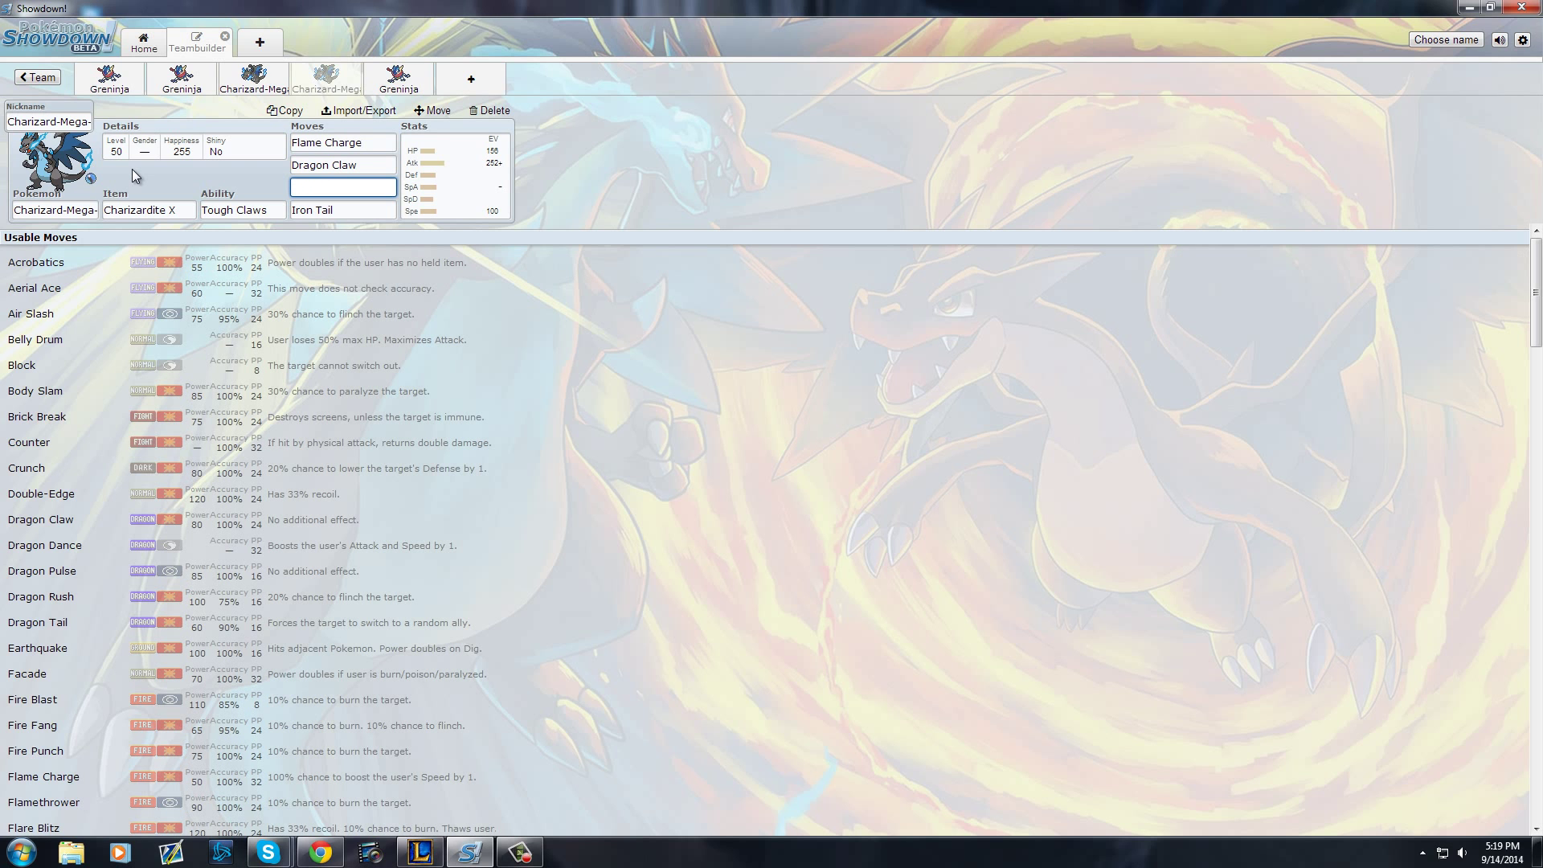
pyautogui.write('hone')
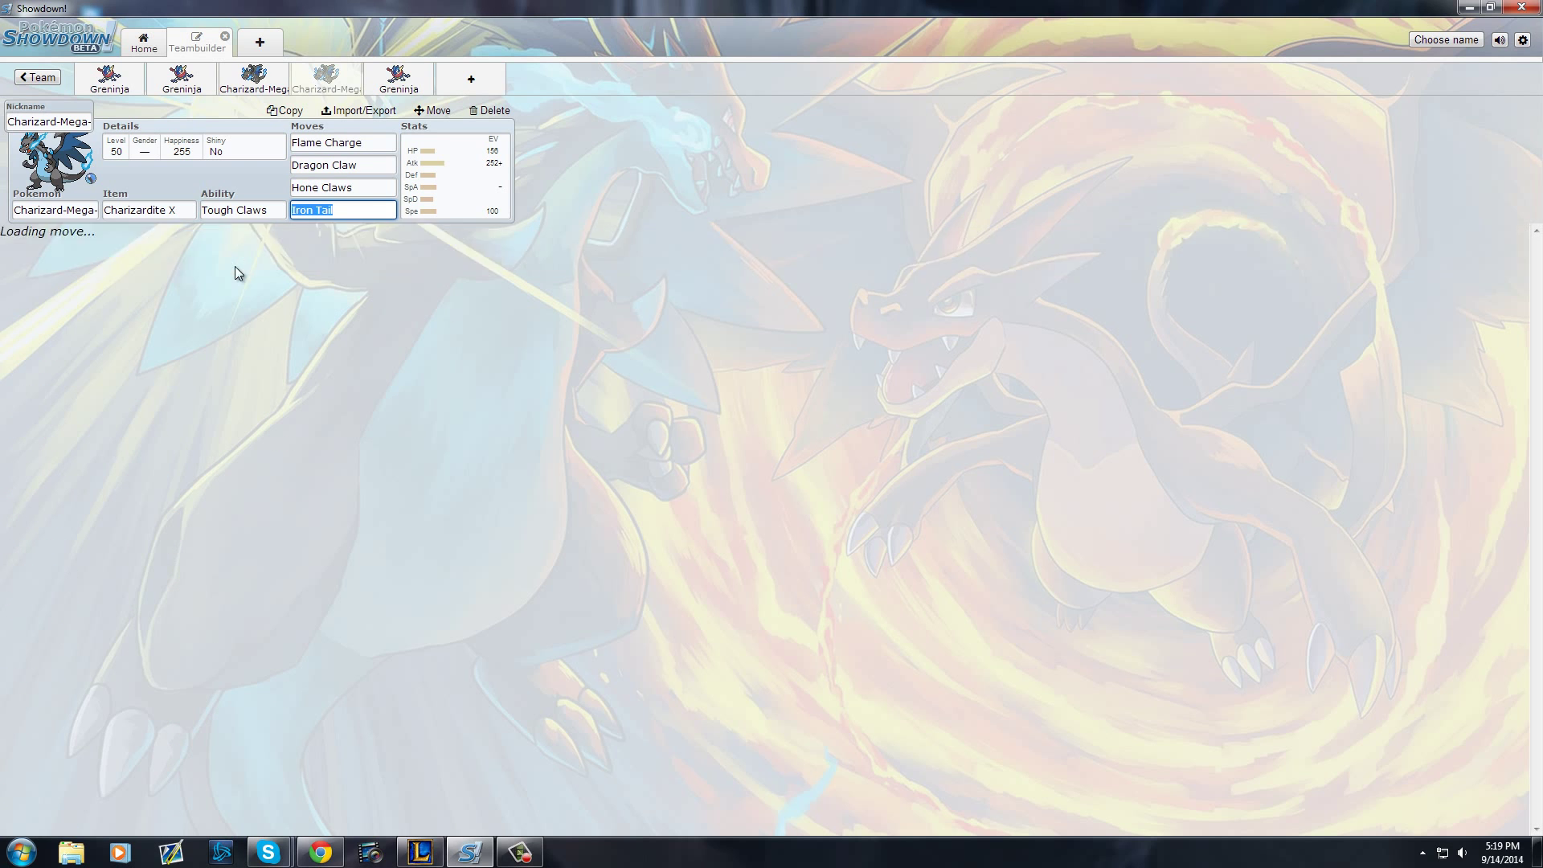
pyautogui.click(237, 272)
# Review the fourth, third and first moves: Iron Tail, Hone Claws and Flame Charge.
pyautogui.click(377, 213)
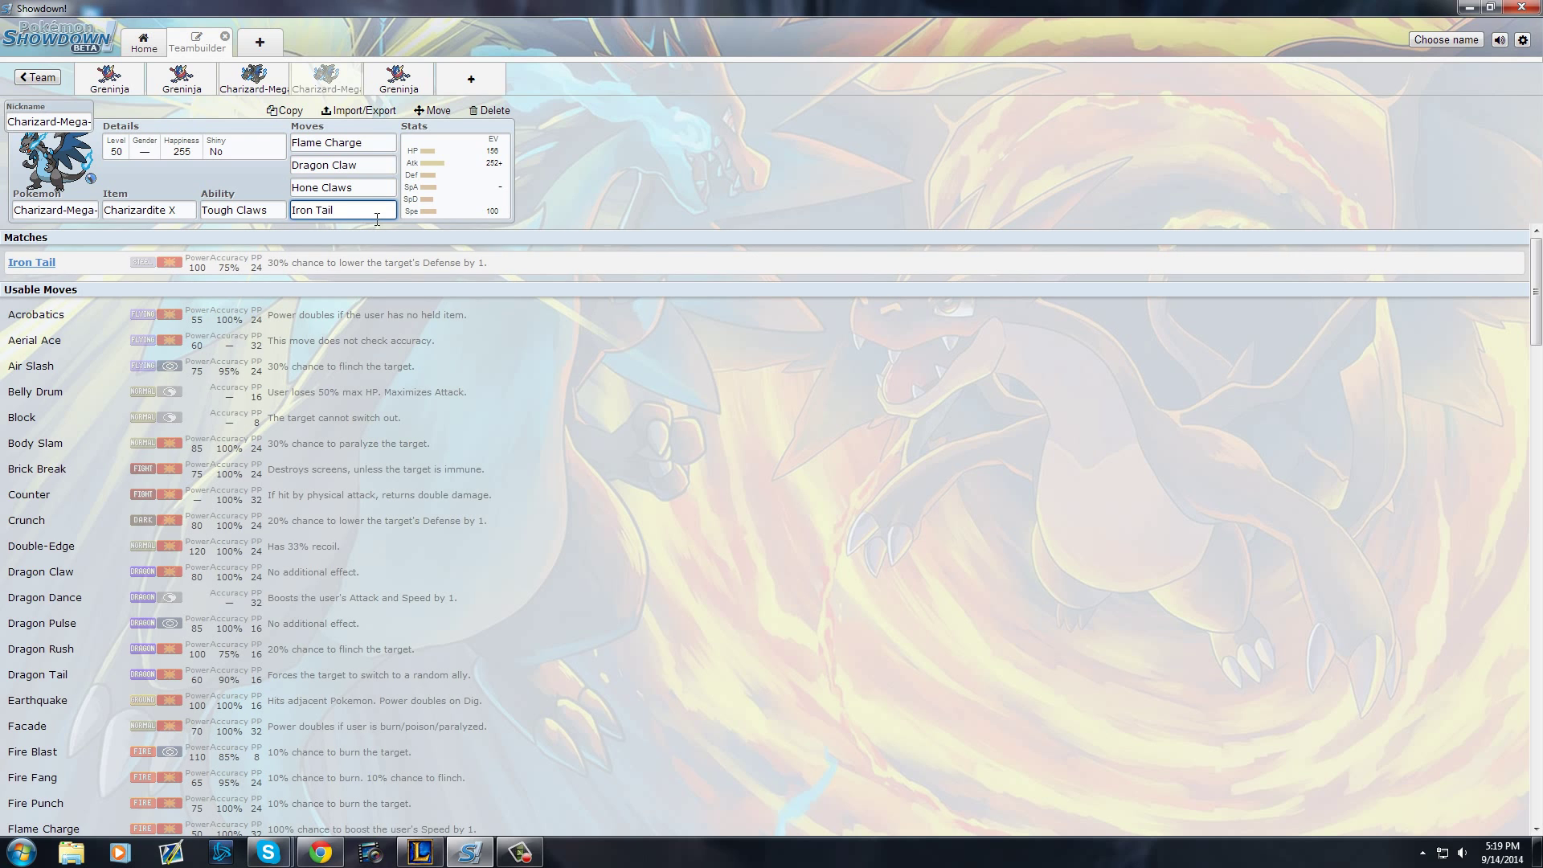
pyautogui.click(379, 190)
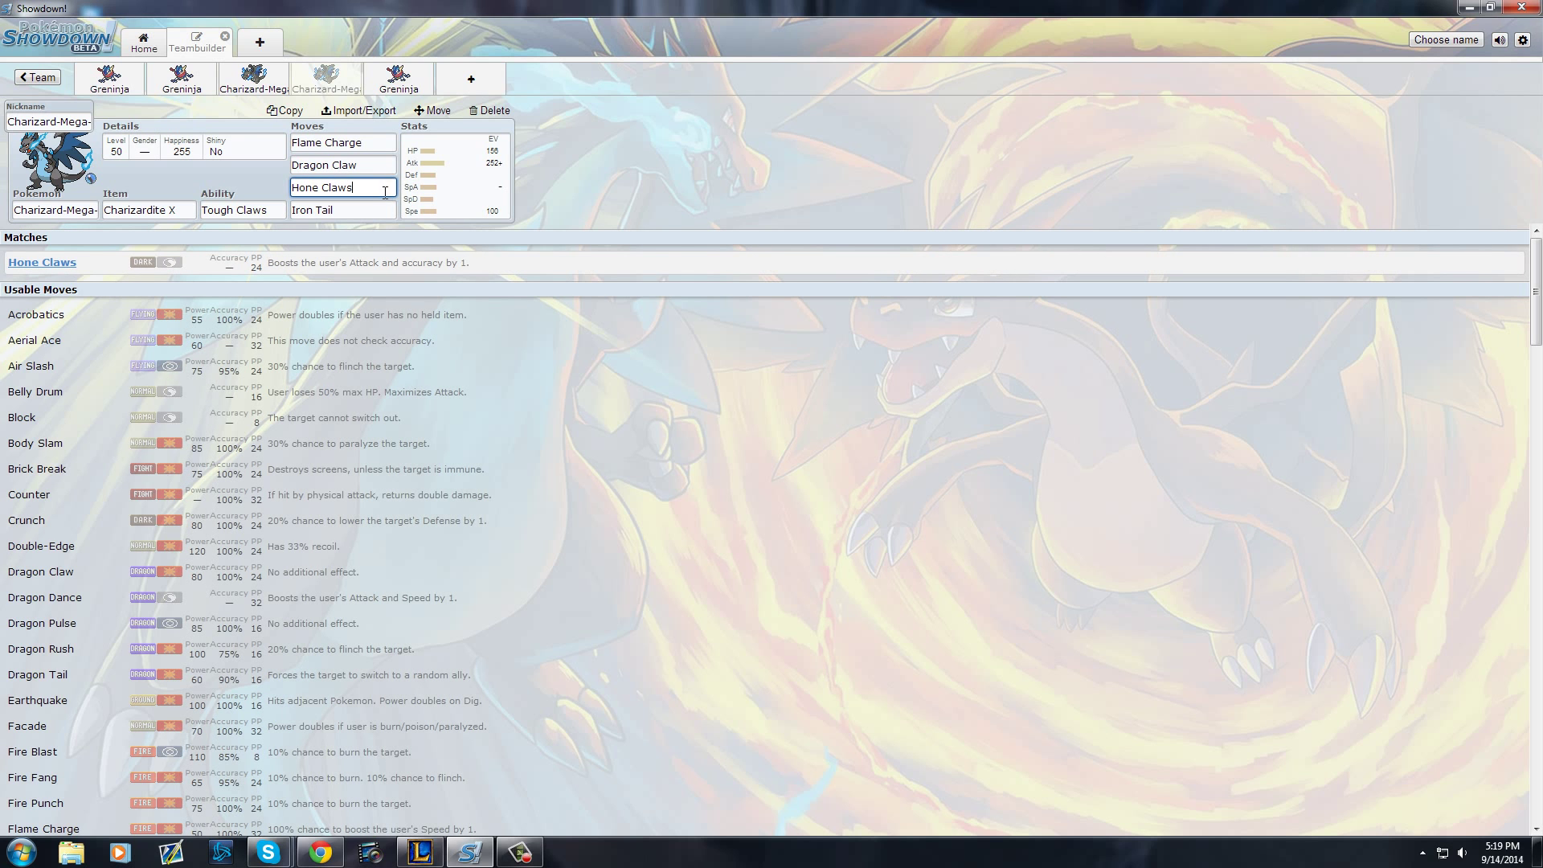
pyautogui.click(386, 144)
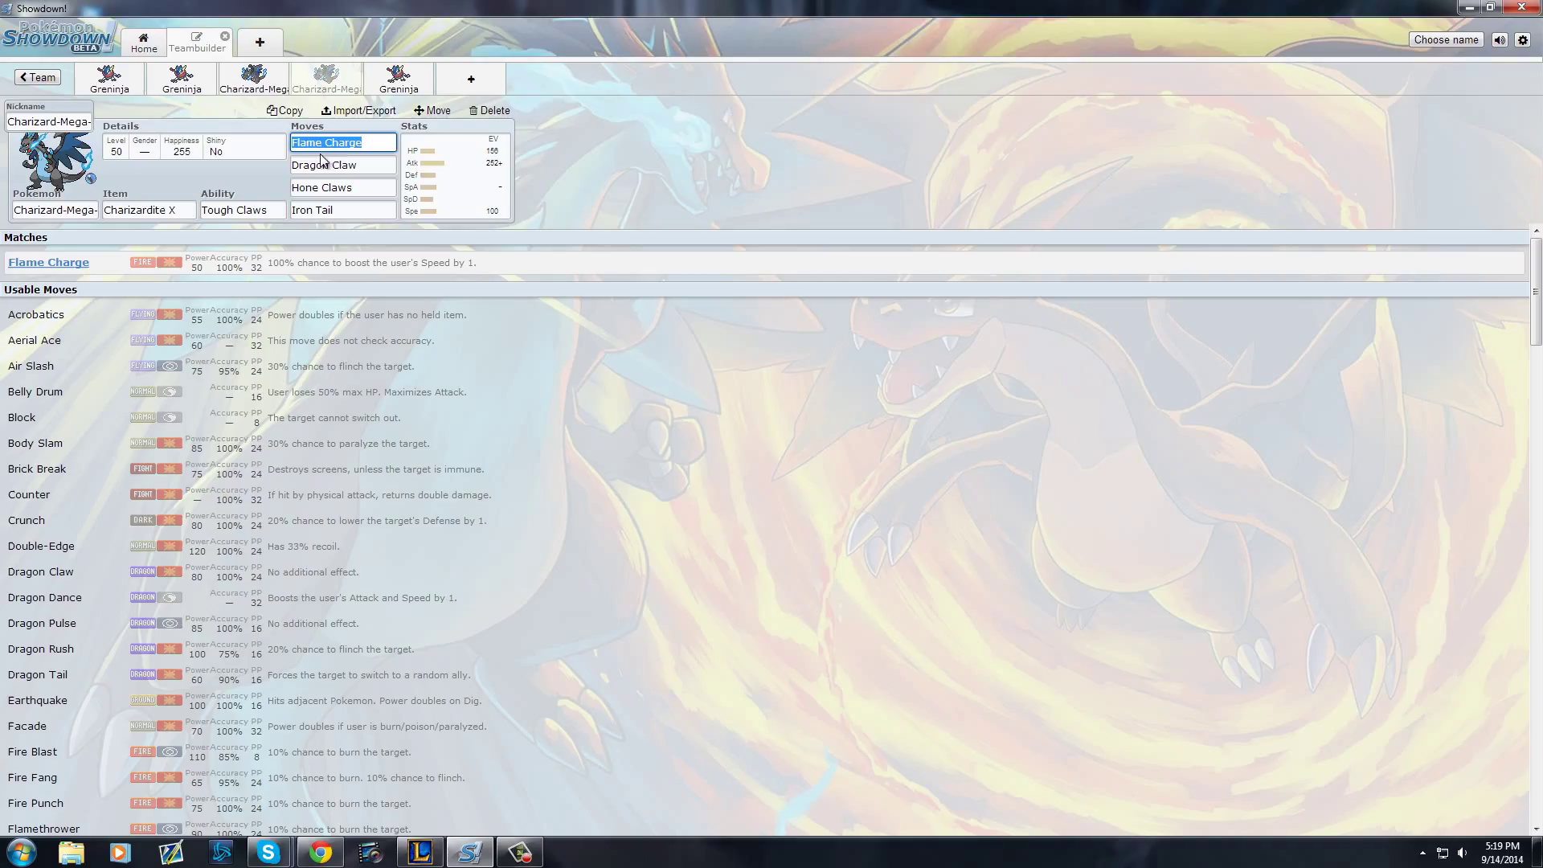